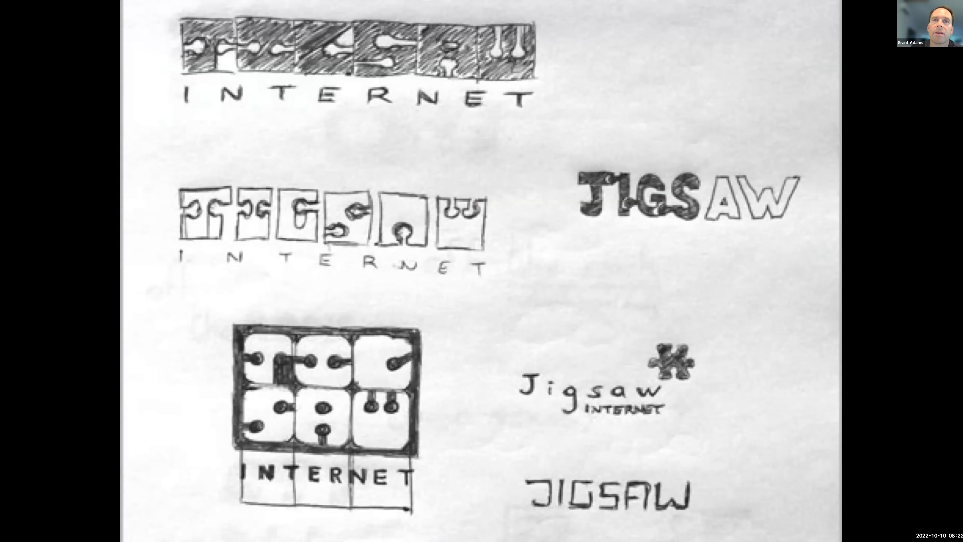
# Step: Present the Jigsaw Internet logo slides, from the coloured puzzle pieces through the logo versions to the business cards
pyautogui.press('Right')
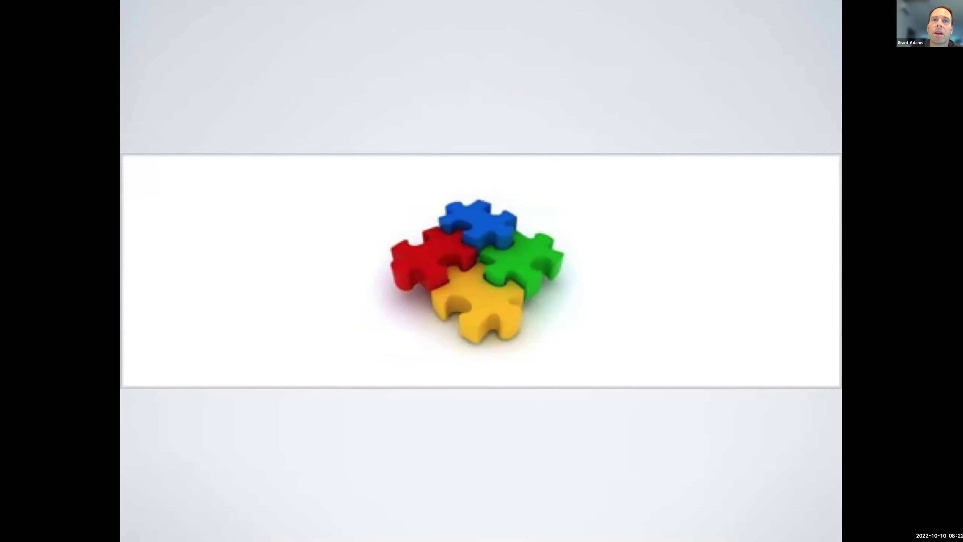
pyautogui.press('Right')
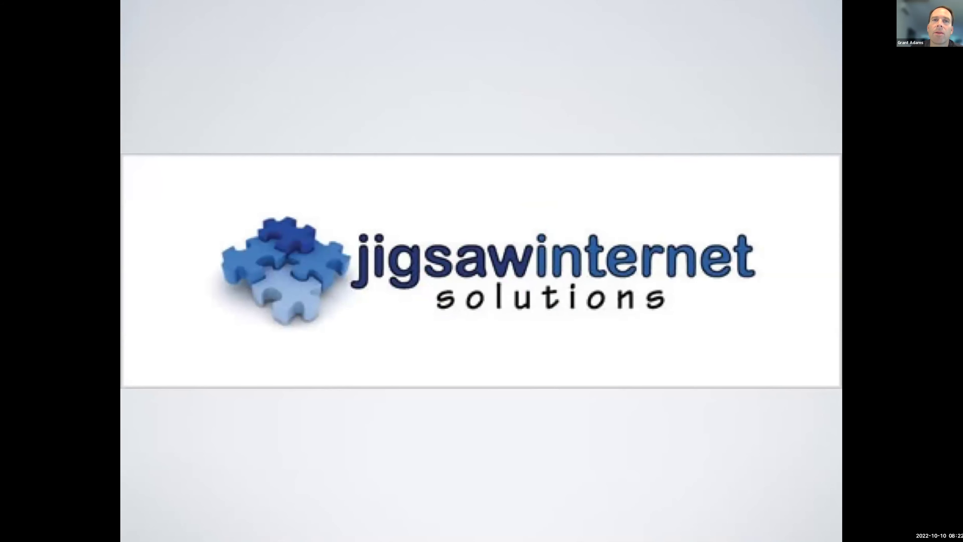
pyautogui.press('Right')
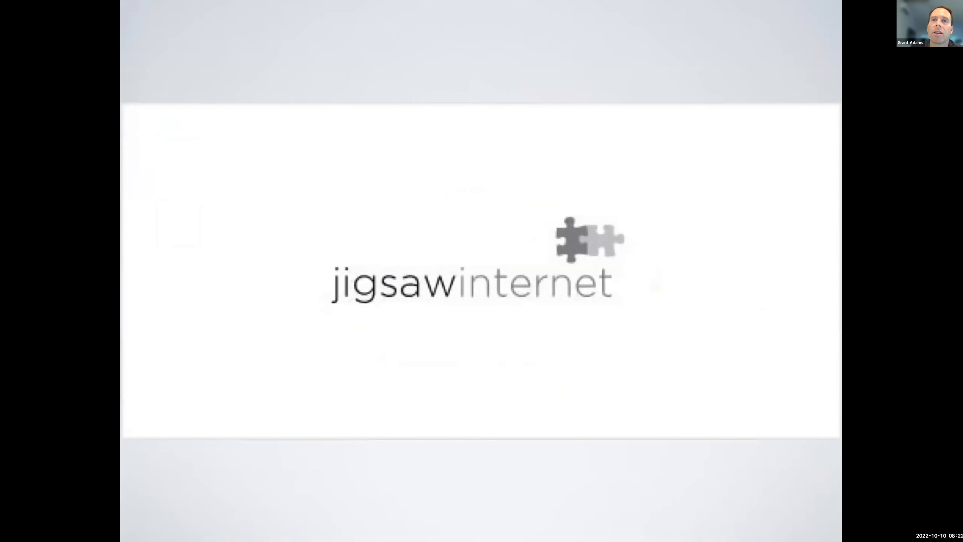
pyautogui.press('Left')
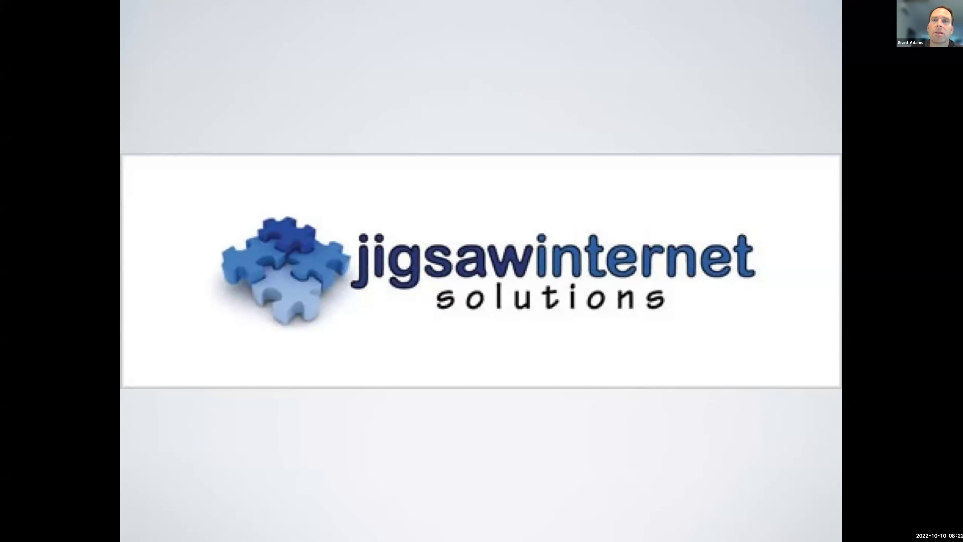
pyautogui.press('Right')
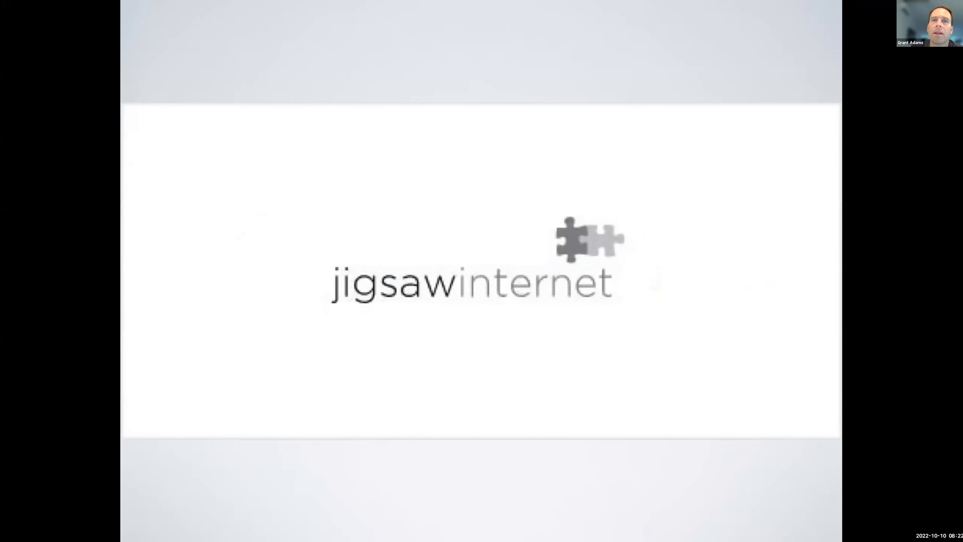
pyautogui.press('Right')
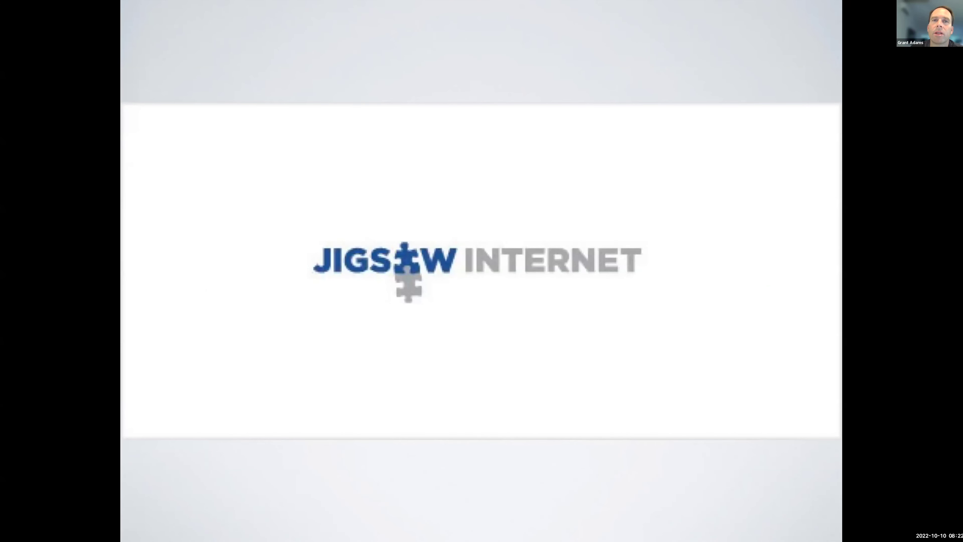
pyautogui.press('Right')
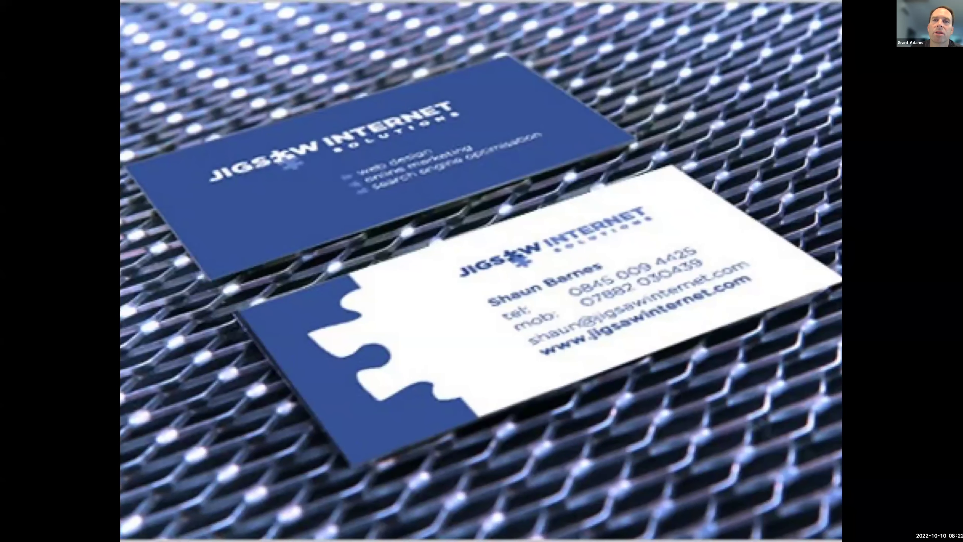
# Step: Present the Logo Design Trends 2018+ section from its title slide through the "Black & White Hipster" examples
pyautogui.press('Right')
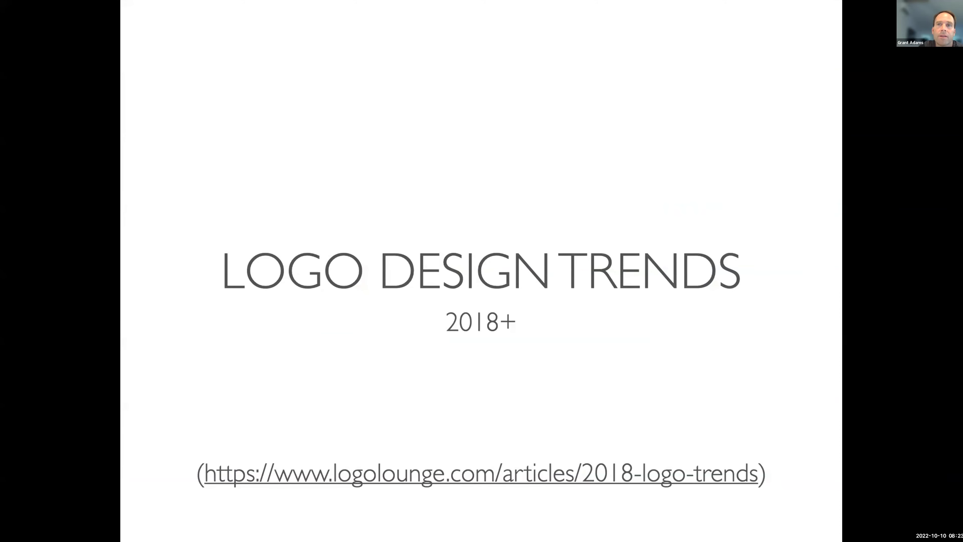
pyautogui.press('Right')
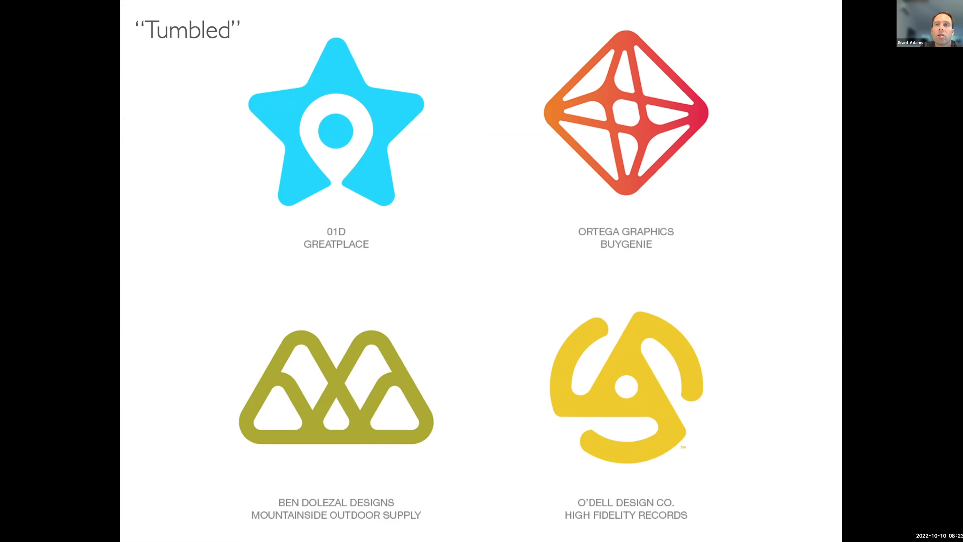
pyautogui.press('Right')
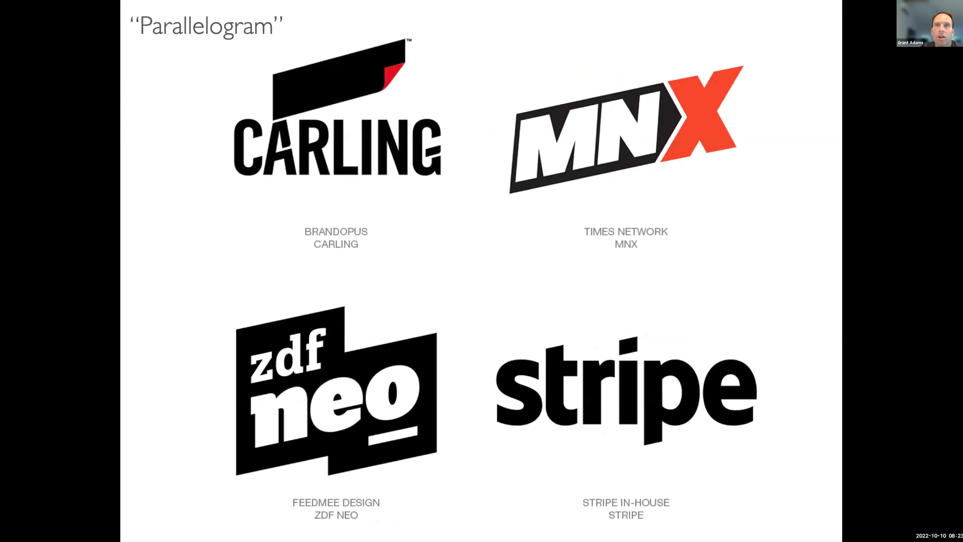
pyautogui.press('Right')
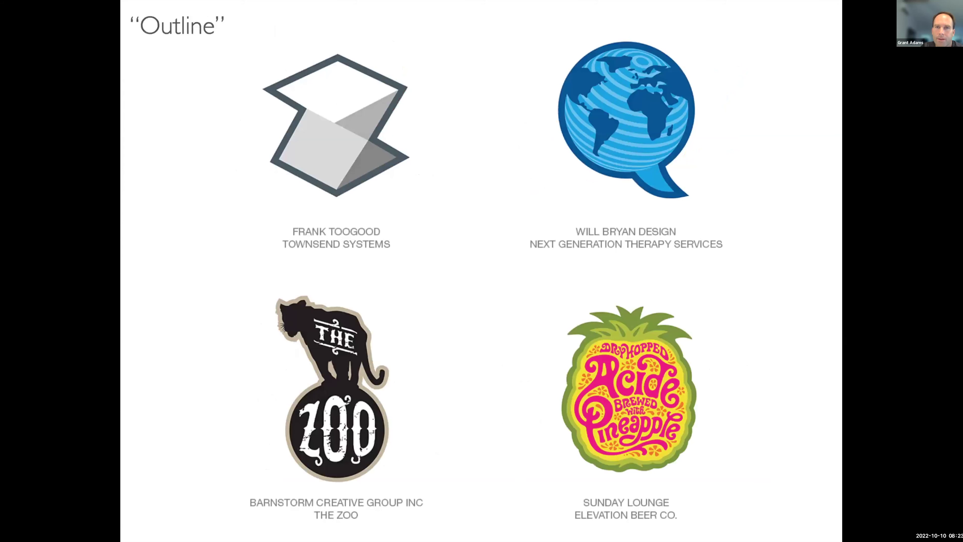
pyautogui.press('Right')
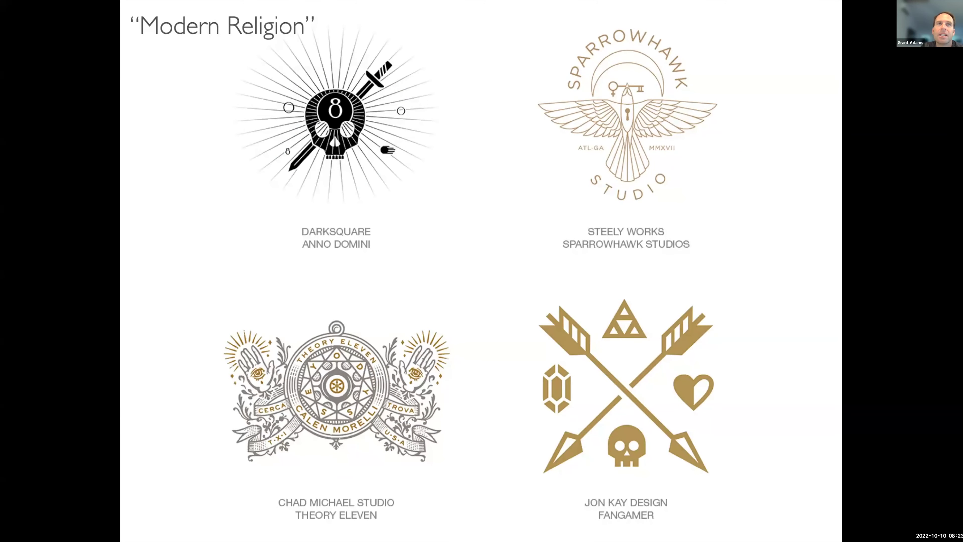
pyautogui.press('Right')
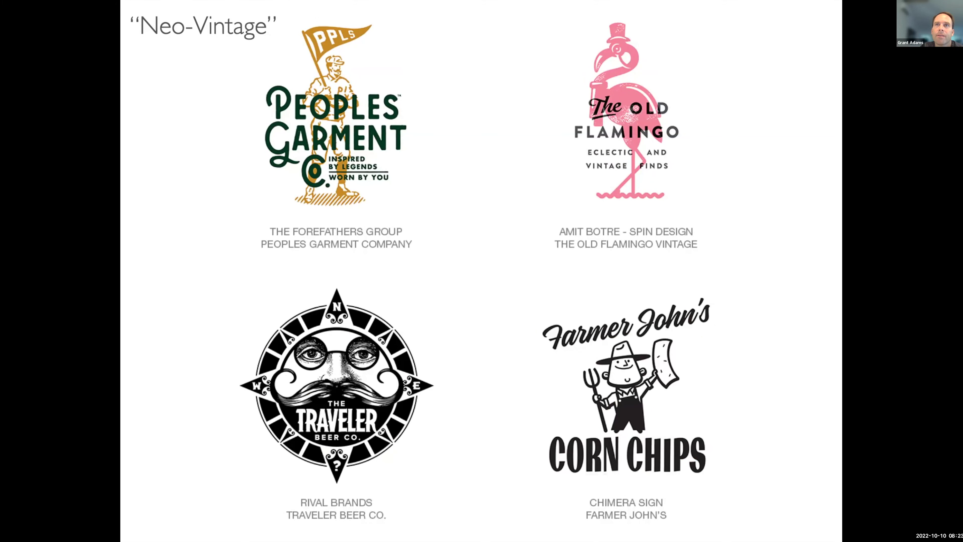
pyautogui.press('Right')
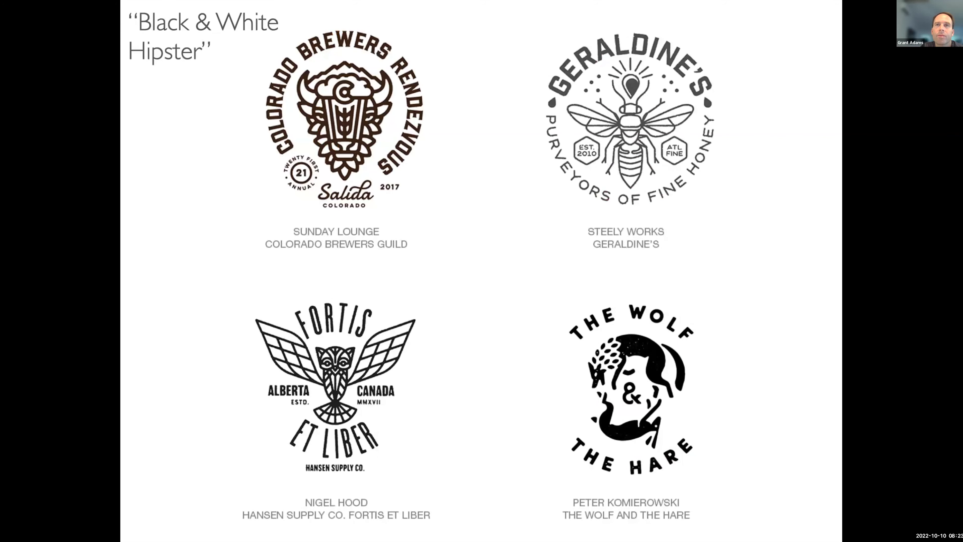
# Step: Present the trend slides from "EST./ESTD/Trademark" through "Punctuation" and end the slideshow
pyautogui.press('Right')
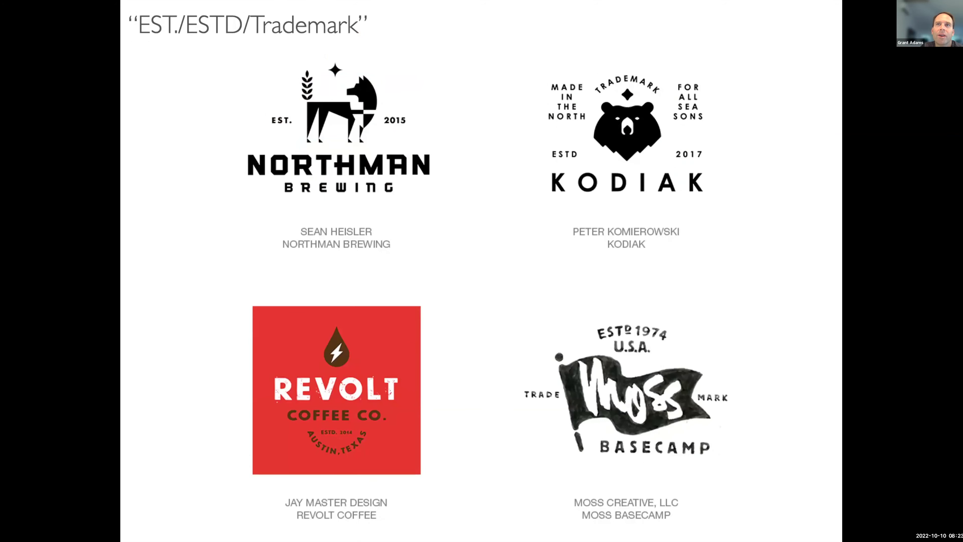
pyautogui.press('Right')
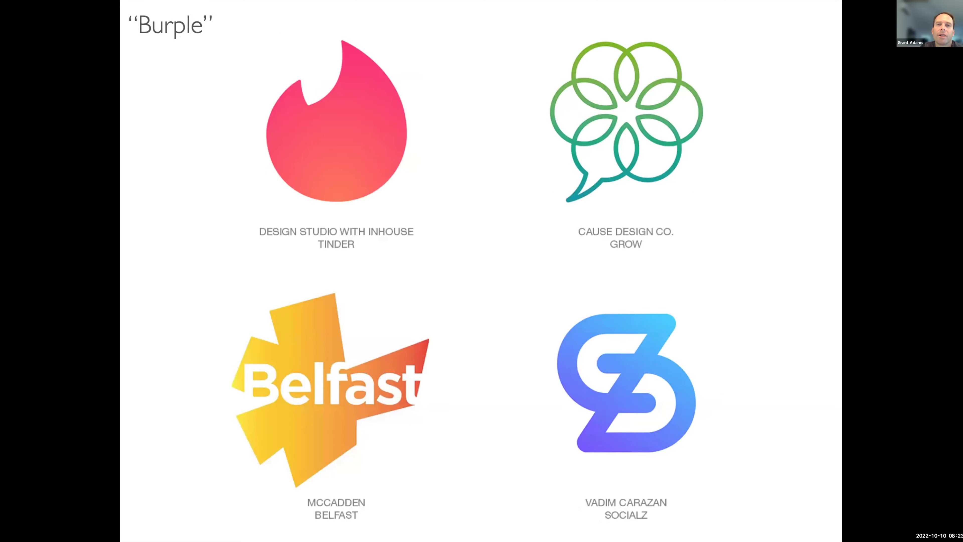
pyautogui.press('Right')
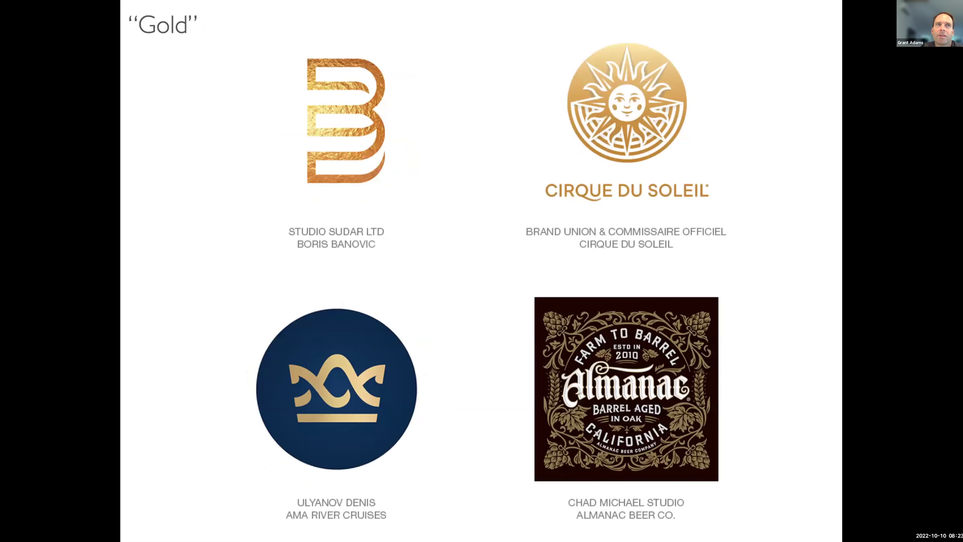
pyautogui.press('Right')
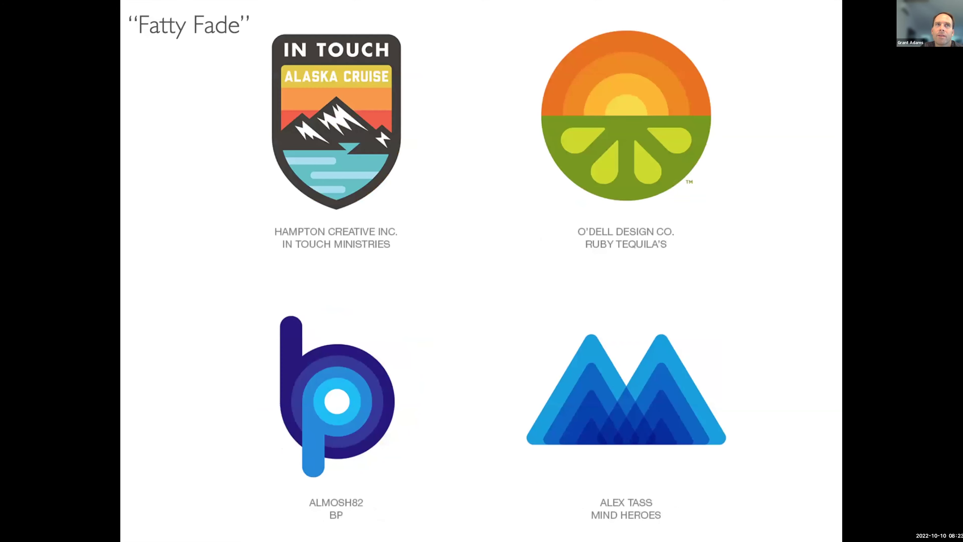
pyautogui.press('Right')
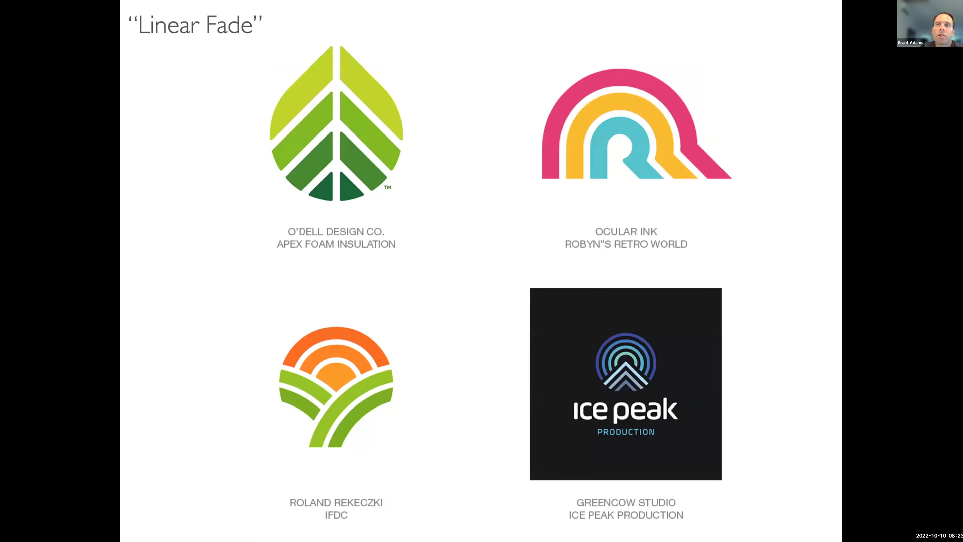
pyautogui.press('Right')
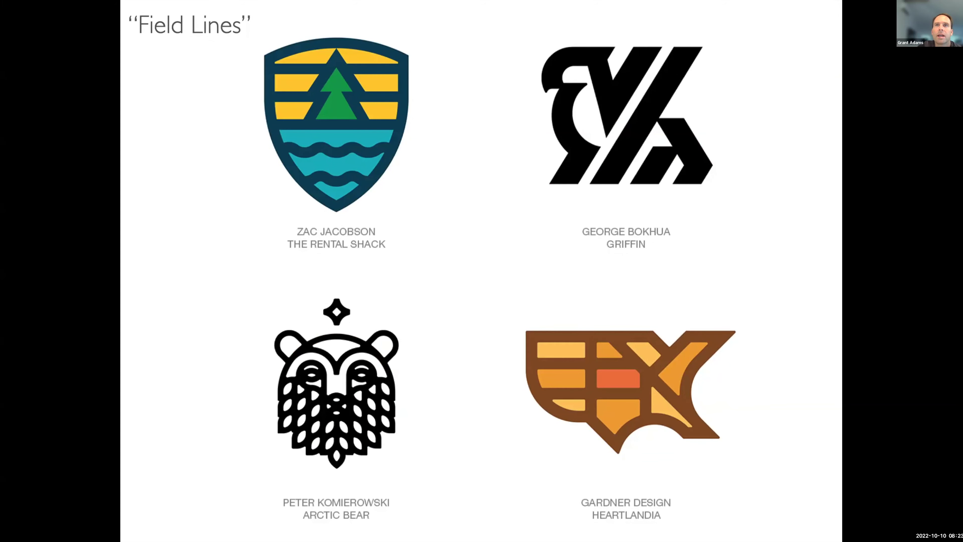
pyautogui.press('Right')
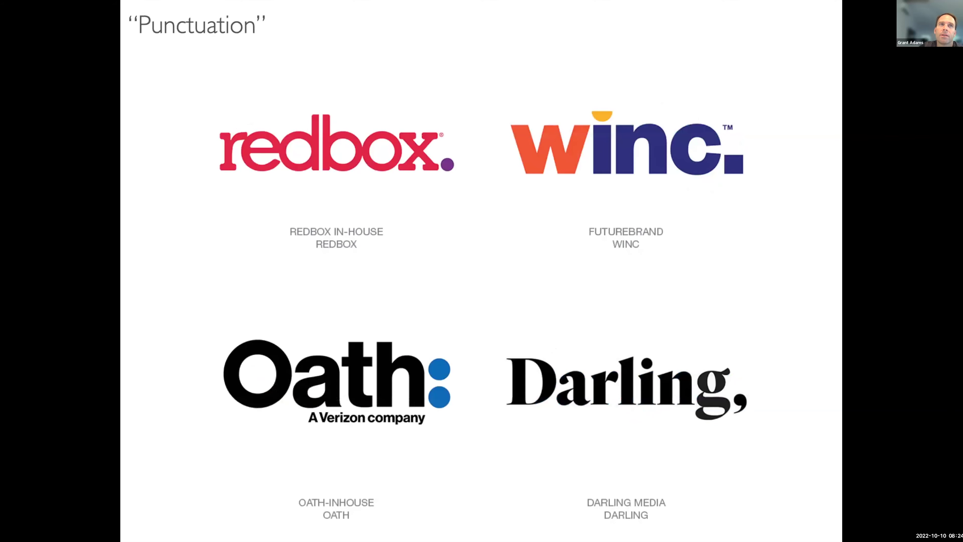
pyautogui.press('Escape')
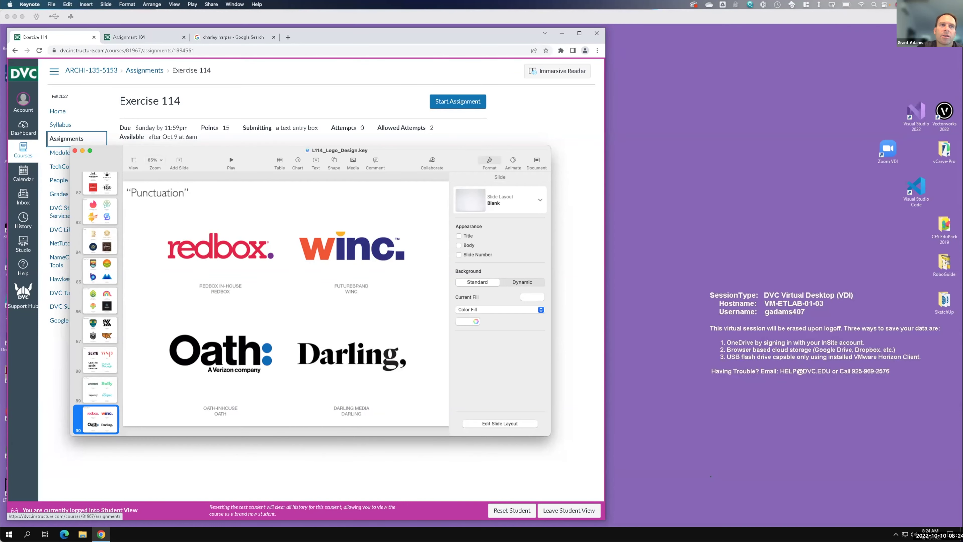
# Step: Switch to the browser in the VMware Horizon virtual desktop and open logolounge.com in a new tab
pyautogui.hotkey('ctrl', 'Up')
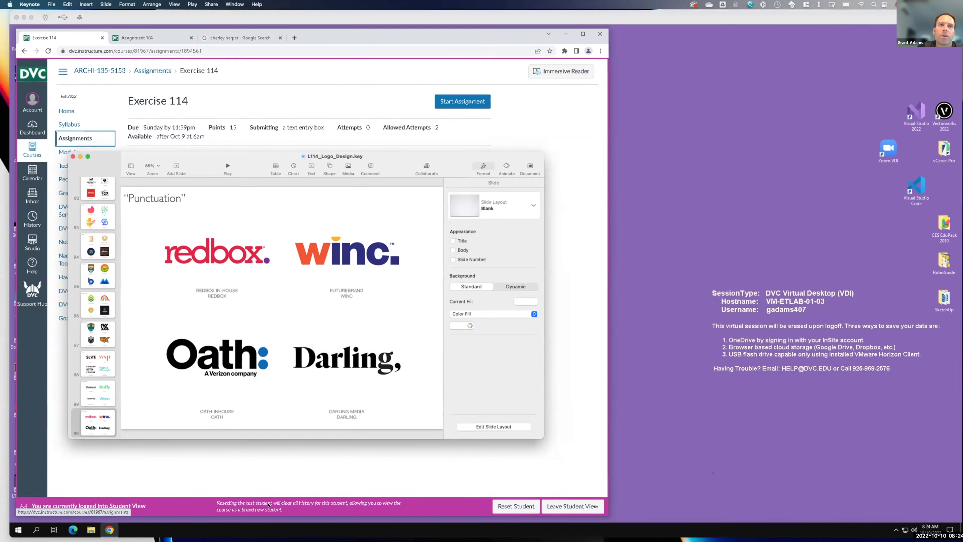
pyautogui.hotkey('ctrl', 'Up')
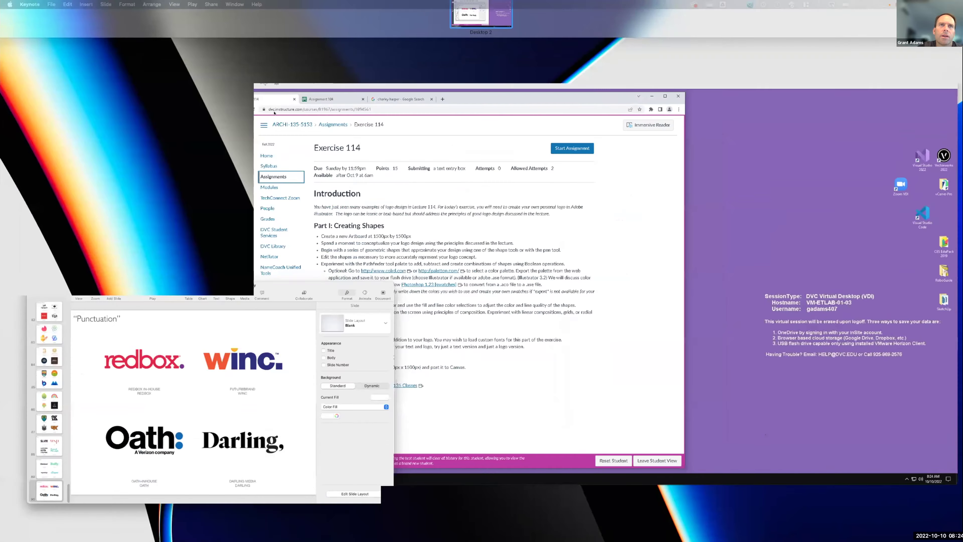
pyautogui.press('super+Tab')
pyautogui.click(288, 37)
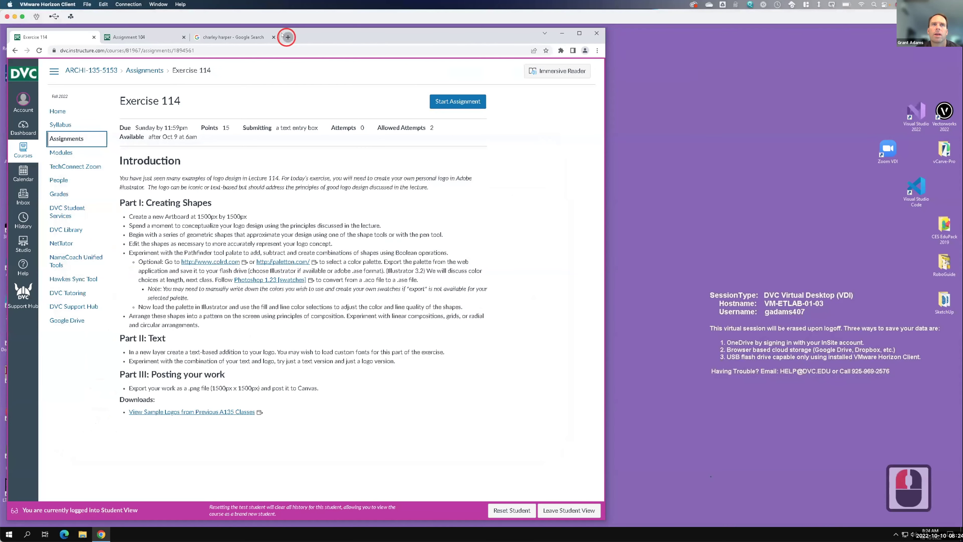
pyautogui.write('logo')
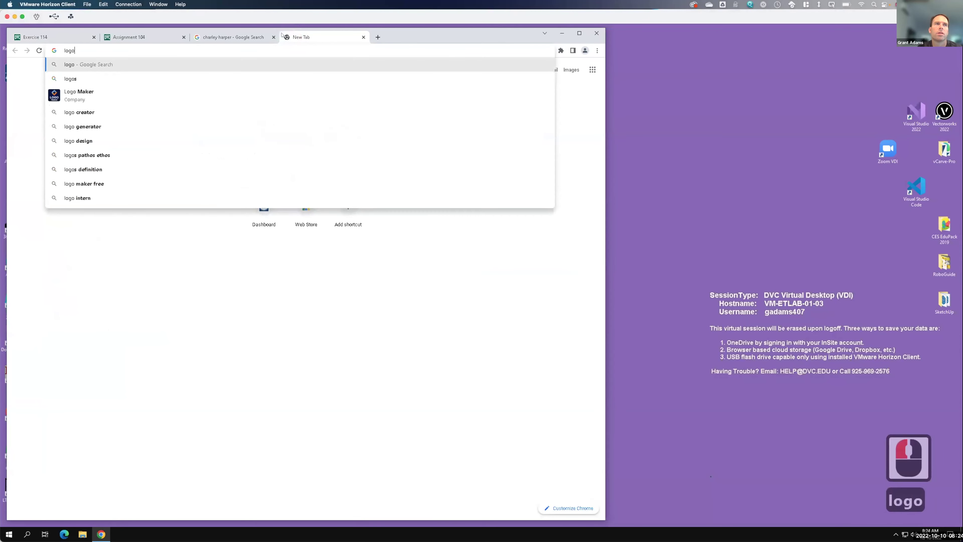
pyautogui.write('lounge.com')
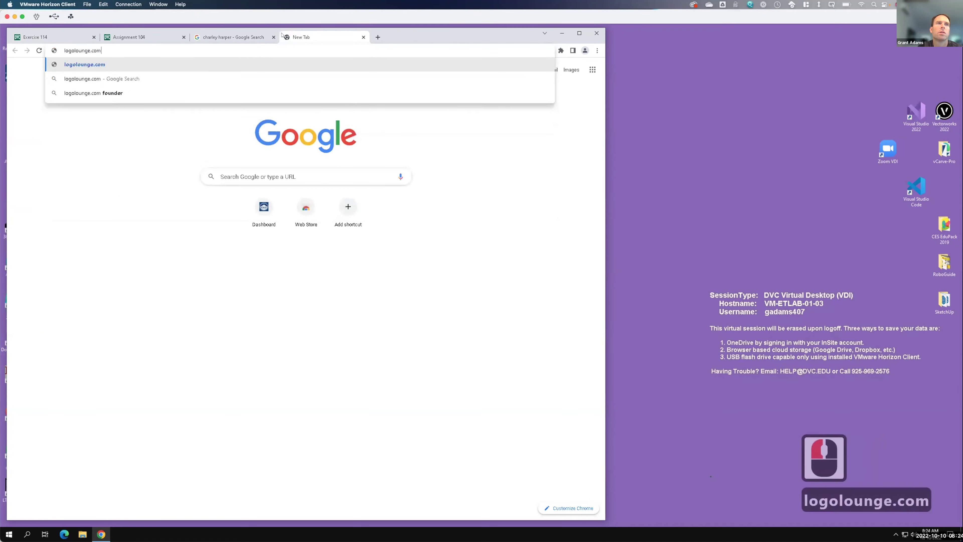
pyautogui.press('Return')
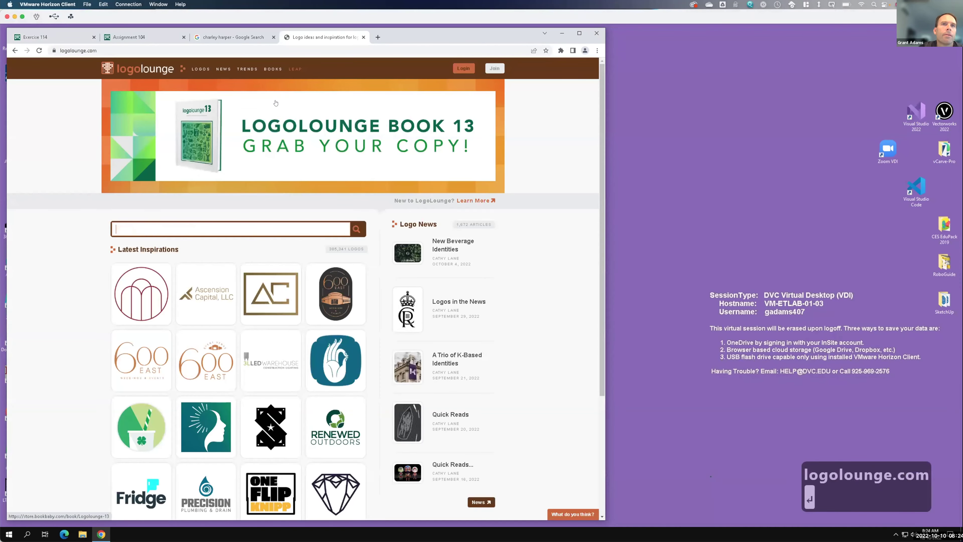
# Step: Open the 2022 Logo Trend Report from LogoLounge's annual trends page
pyautogui.click(246, 66)
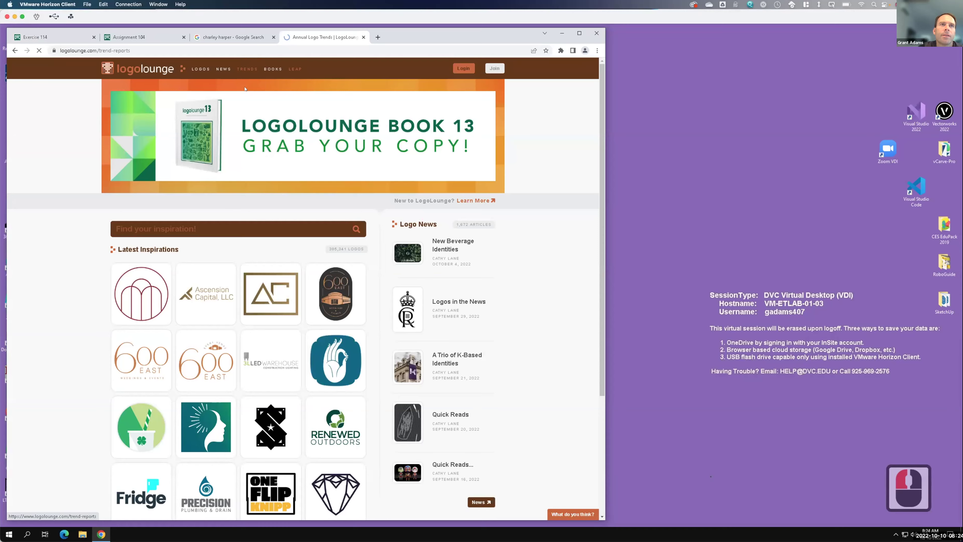
pyautogui.scroll(-4, 423, 264)
pyautogui.scroll(-3, 424, 260)
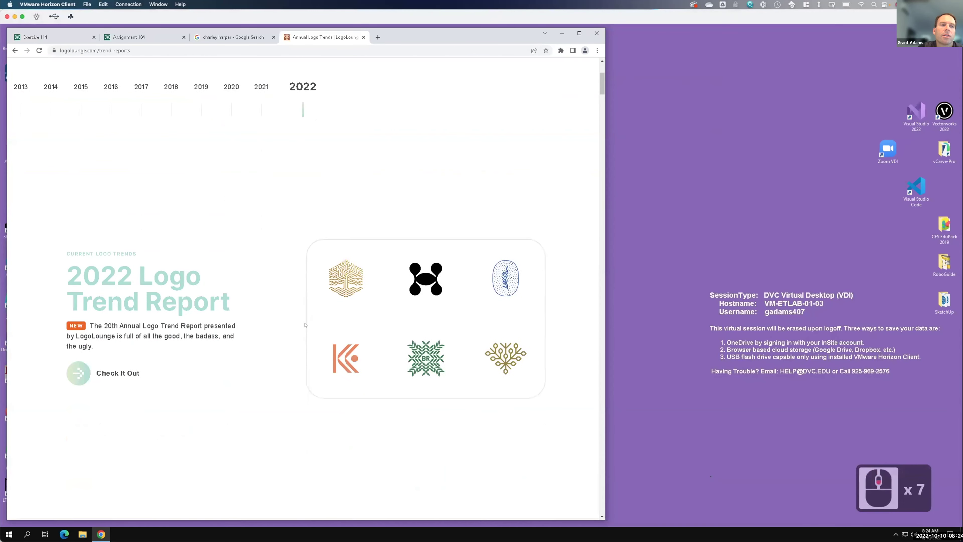
pyautogui.click(130, 373)
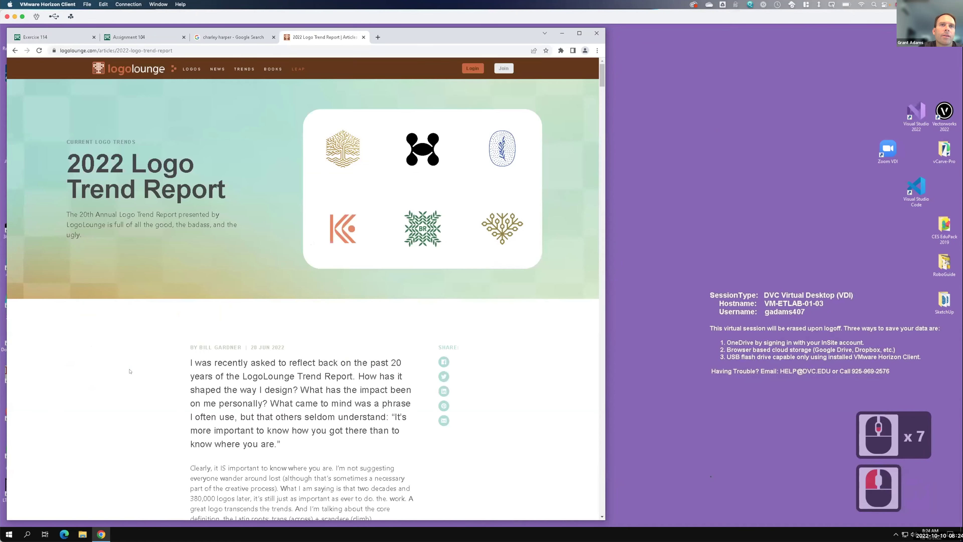
# Step: Look through the 2022 Logo Trend Report's introduction down to the Bowties trend section
pyautogui.scroll(-2, 135, 317)
pyautogui.scroll(-15, 136, 318)
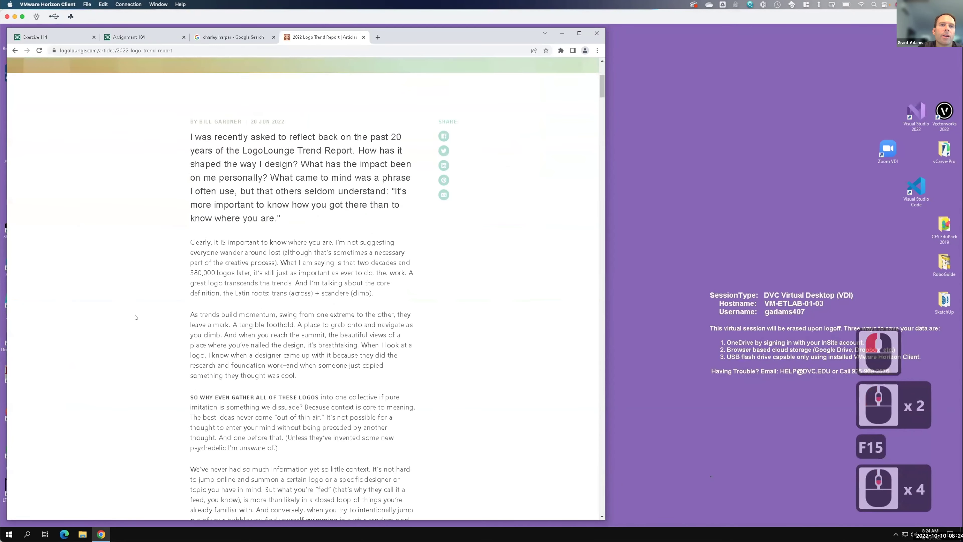
pyautogui.scroll(-4, 136, 317)
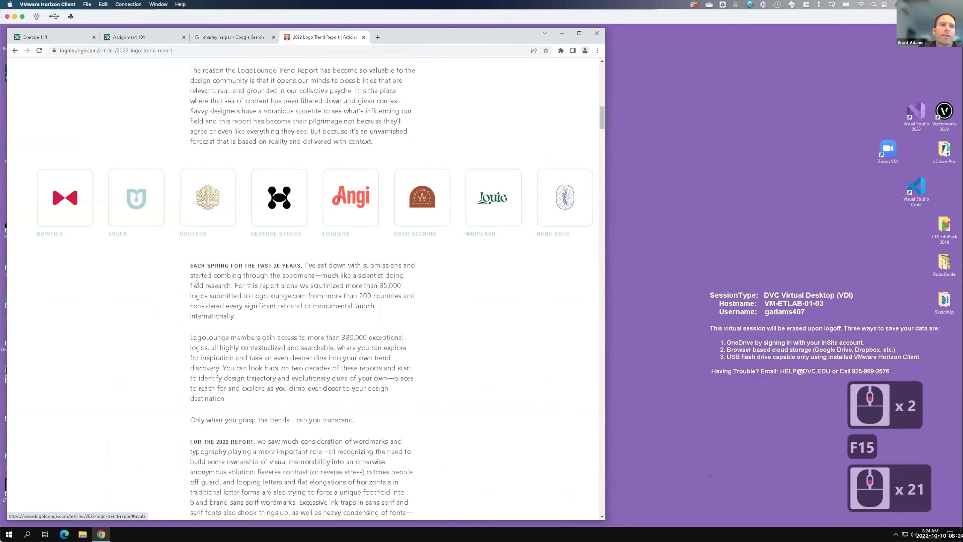
pyautogui.scroll(-8, 137, 198)
pyautogui.scroll(-20, 271, 317)
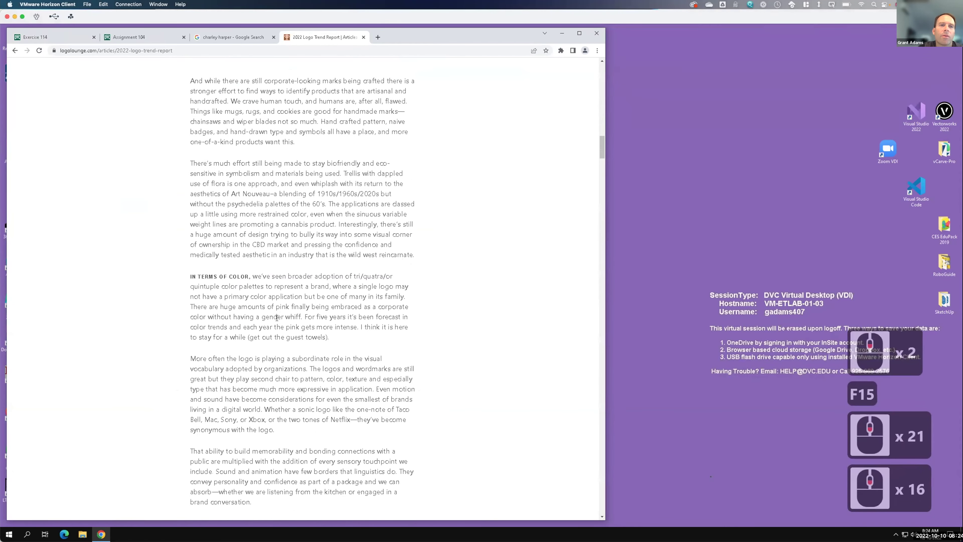
pyautogui.scroll(-4, 271, 317)
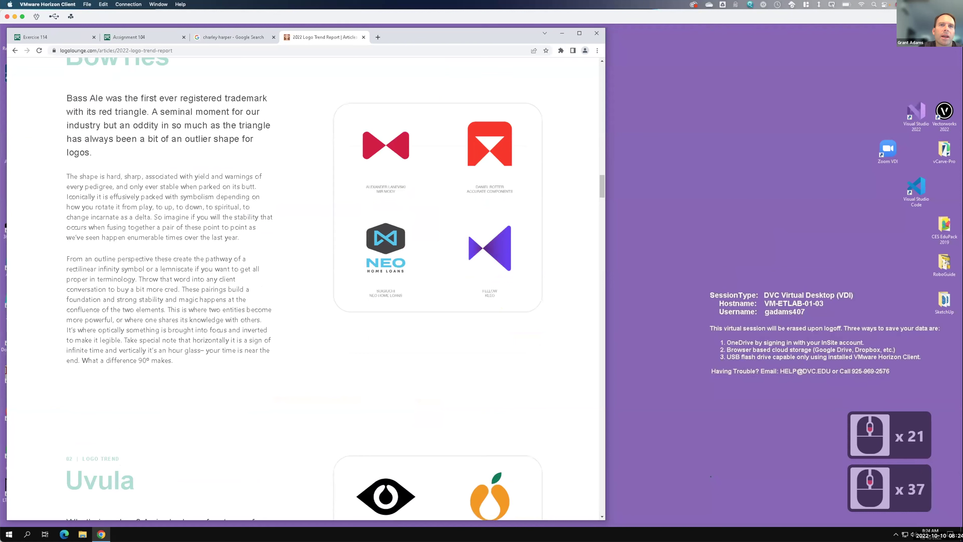
# Step: Look through the 2022 Logo Trend Report from the BowTies section to the Whiplash section
pyautogui.scroll(1, 412, 163)
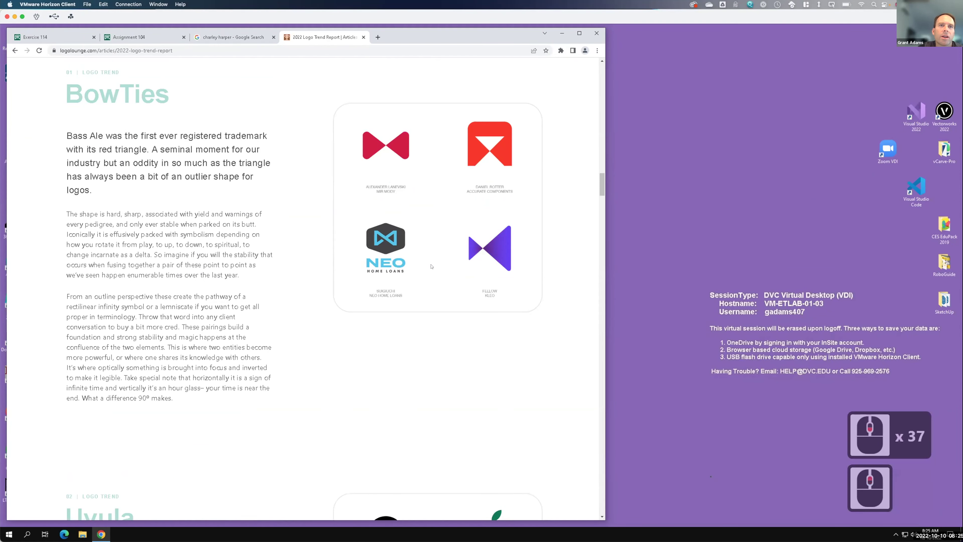
pyautogui.scroll(-10, 431, 271)
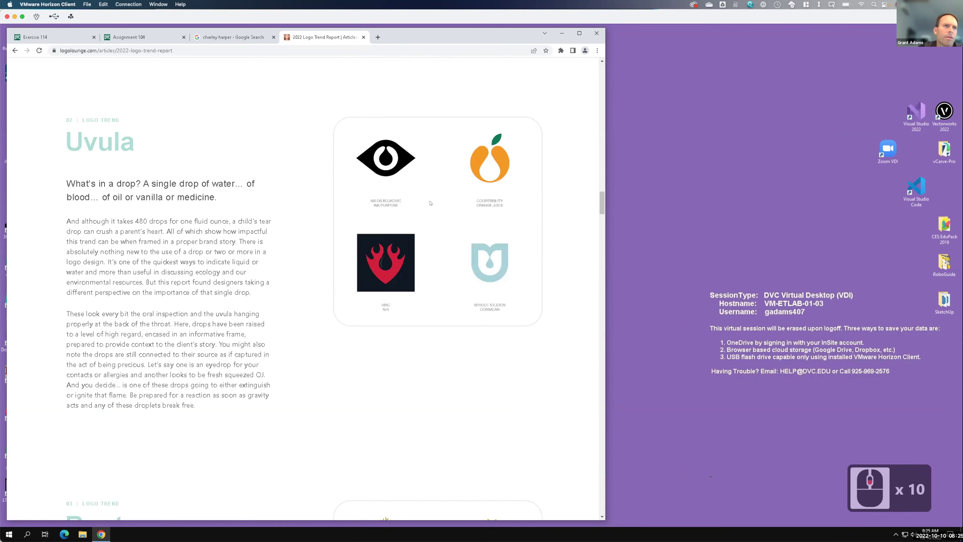
pyautogui.scroll(-9, 430, 203)
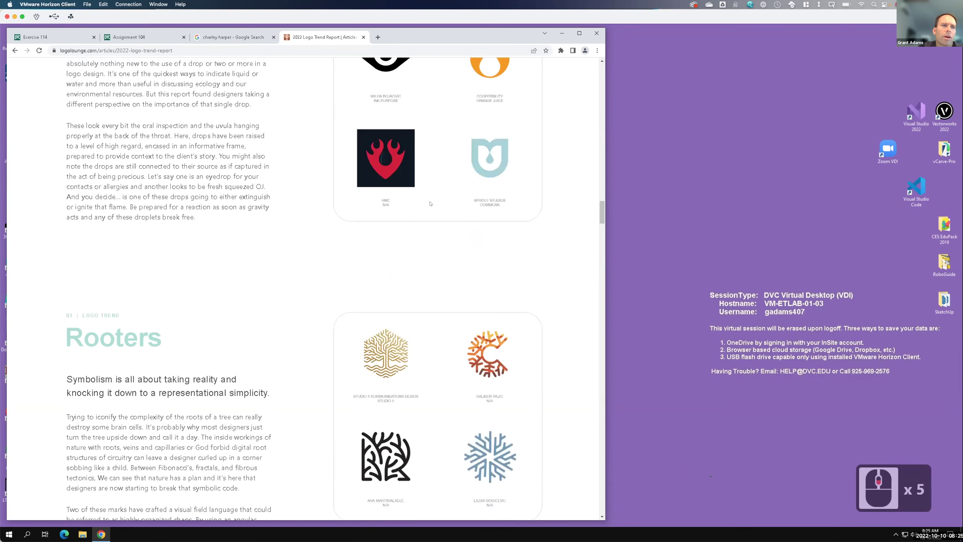
pyautogui.scroll(-1, 431, 203)
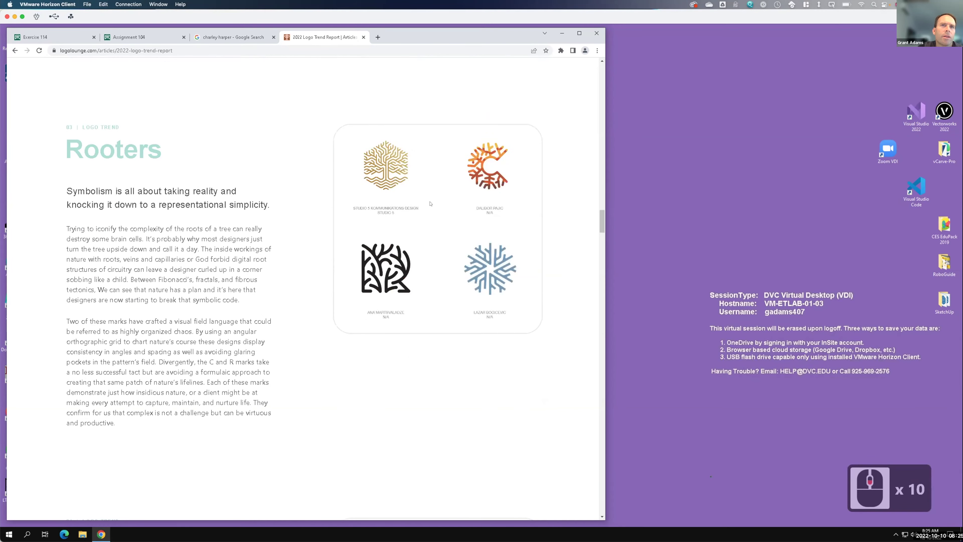
pyautogui.scroll(-11, 431, 204)
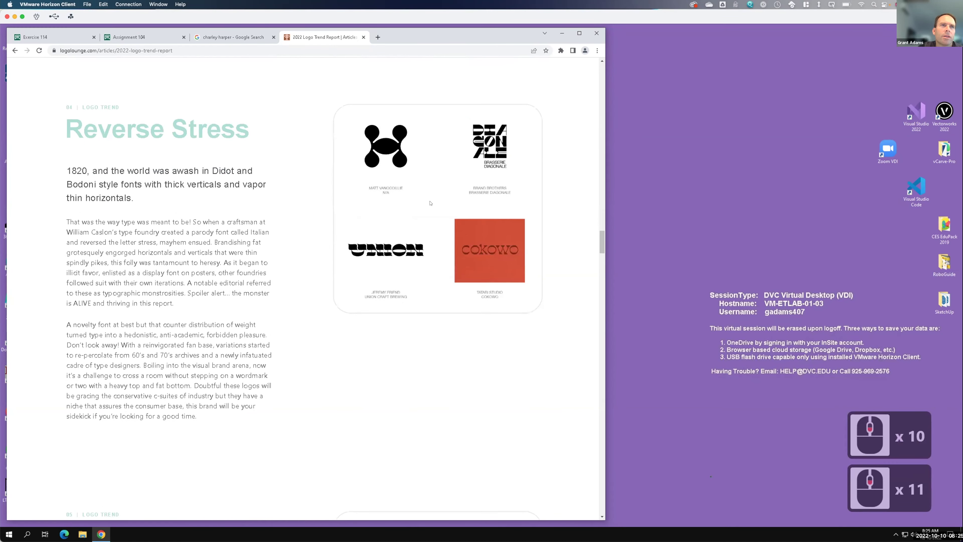
pyautogui.scroll(-10, 431, 203)
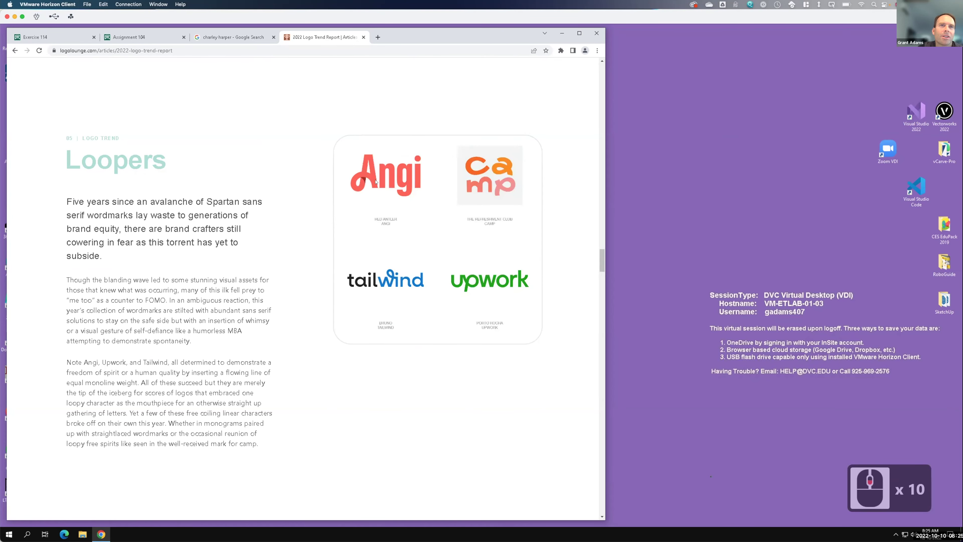
pyautogui.scroll(-11, 376, 181)
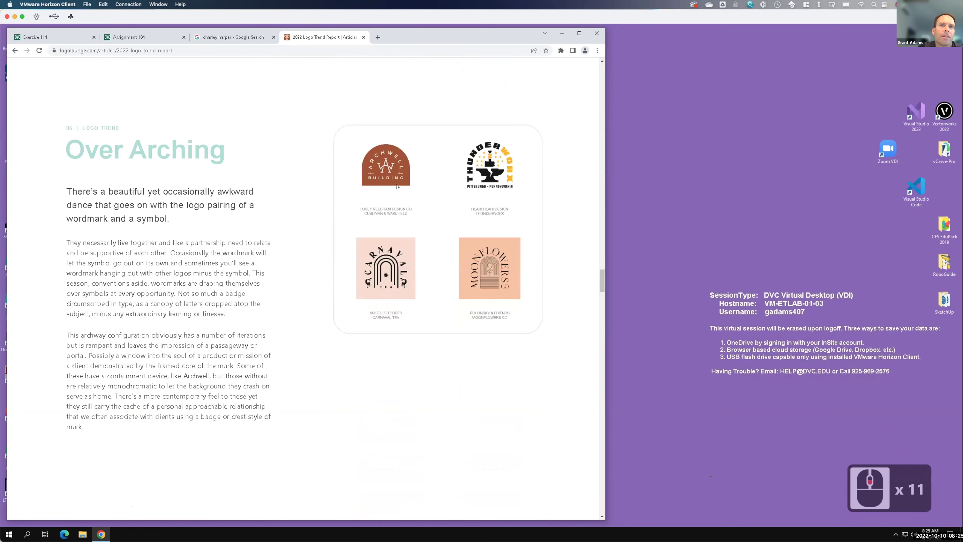
pyautogui.scroll(-7, 397, 186)
pyautogui.scroll(-4, 397, 190)
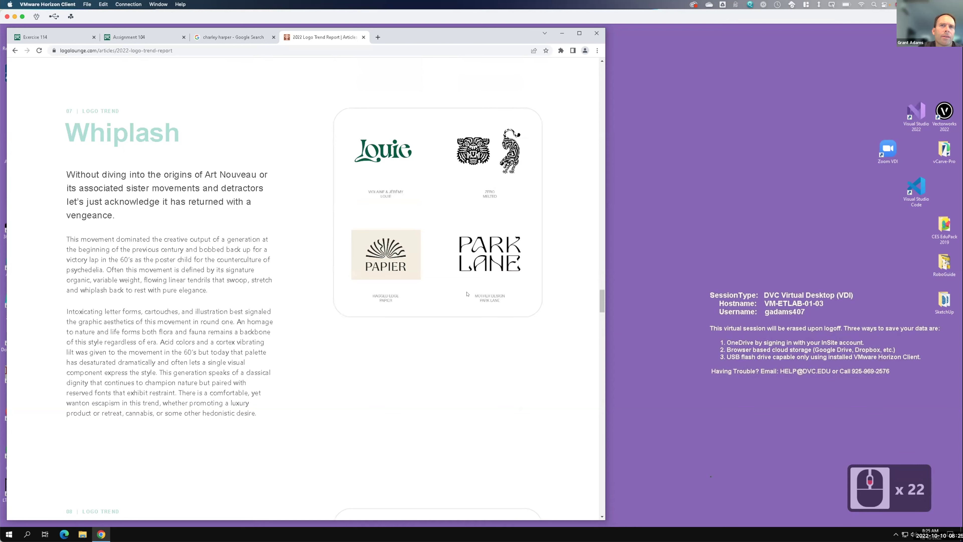
# Step: Look through the report's remaining trends from Hand Dots to the macaroni shapes and the About LogoLounge.com section
pyautogui.scroll(-11, 467, 294)
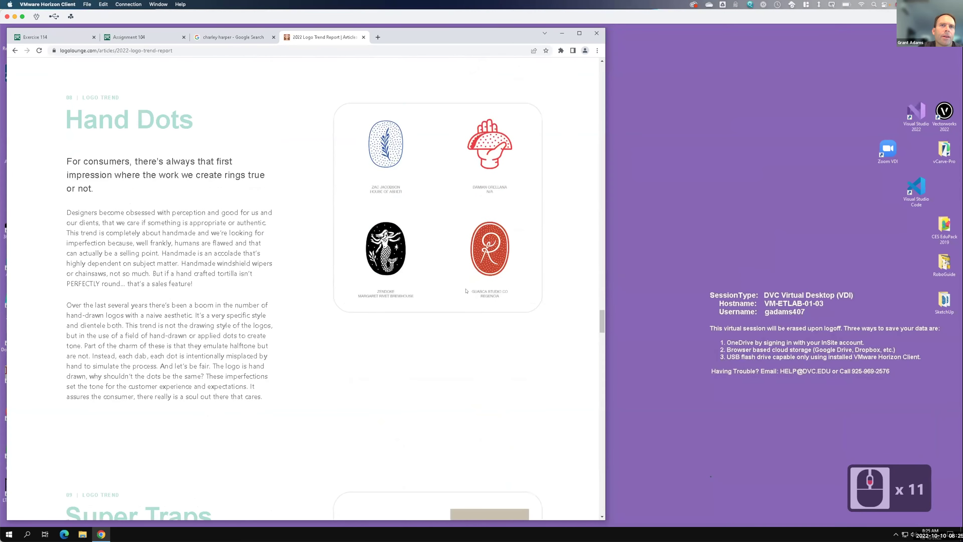
pyautogui.scroll(-8, 466, 291)
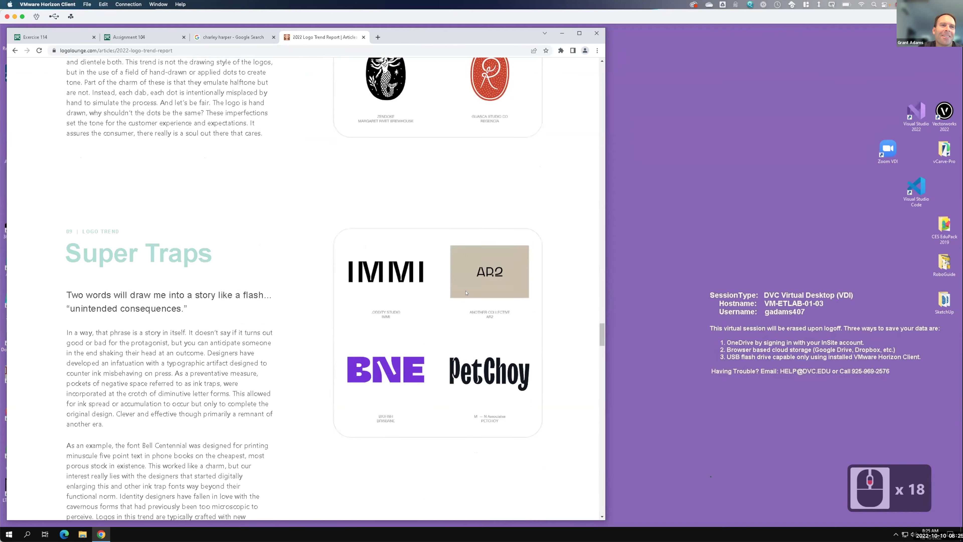
pyautogui.scroll(-1, 466, 292)
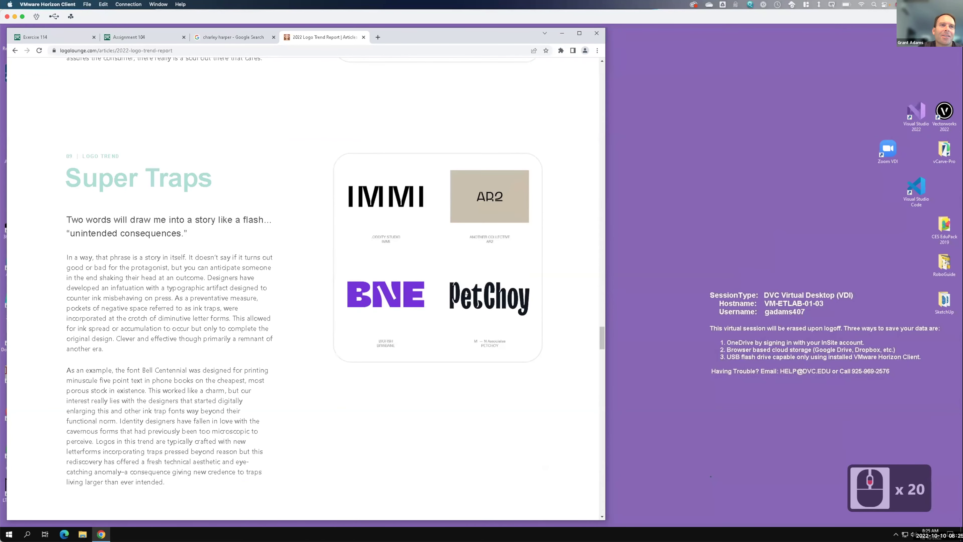
pyautogui.scroll(-3, 466, 294)
pyautogui.scroll(-9, 466, 292)
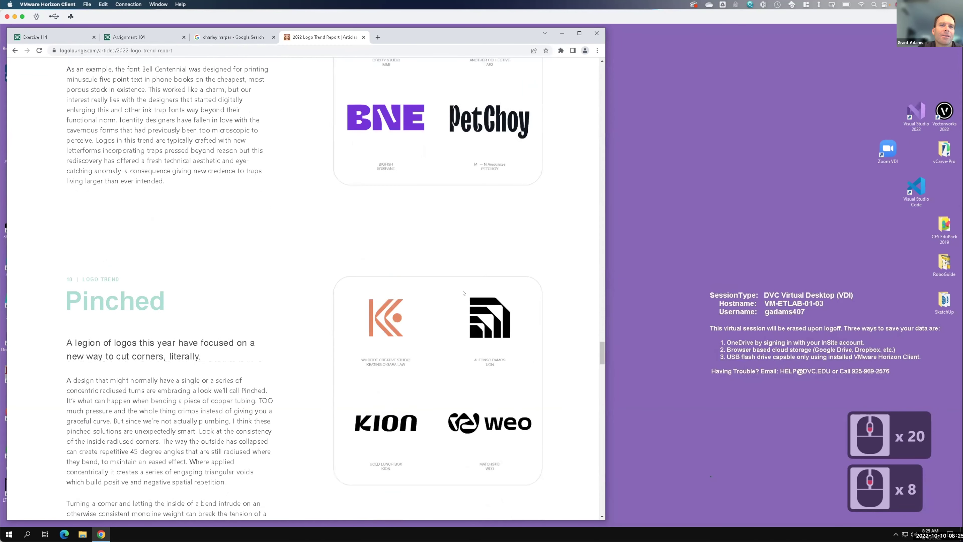
pyautogui.scroll(-9, 464, 293)
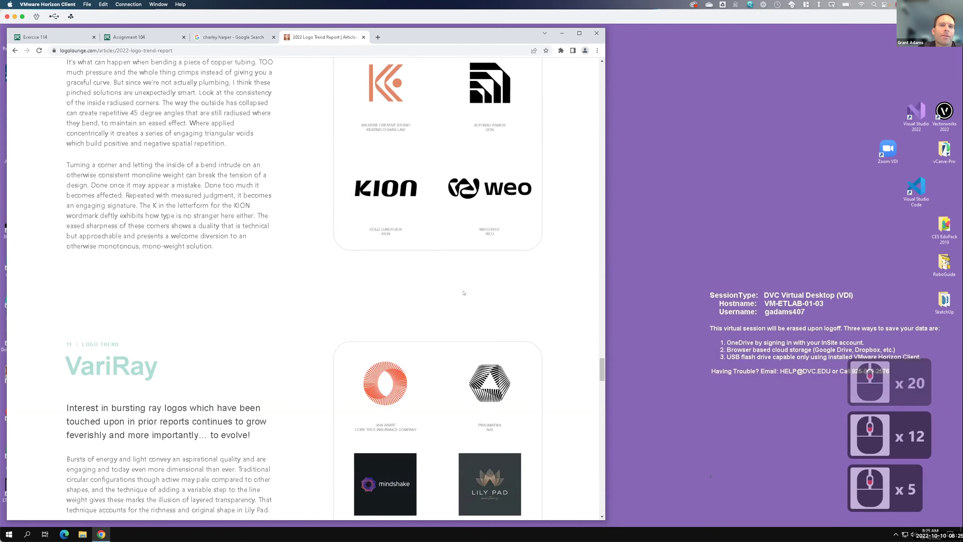
pyautogui.scroll(-10, 463, 292)
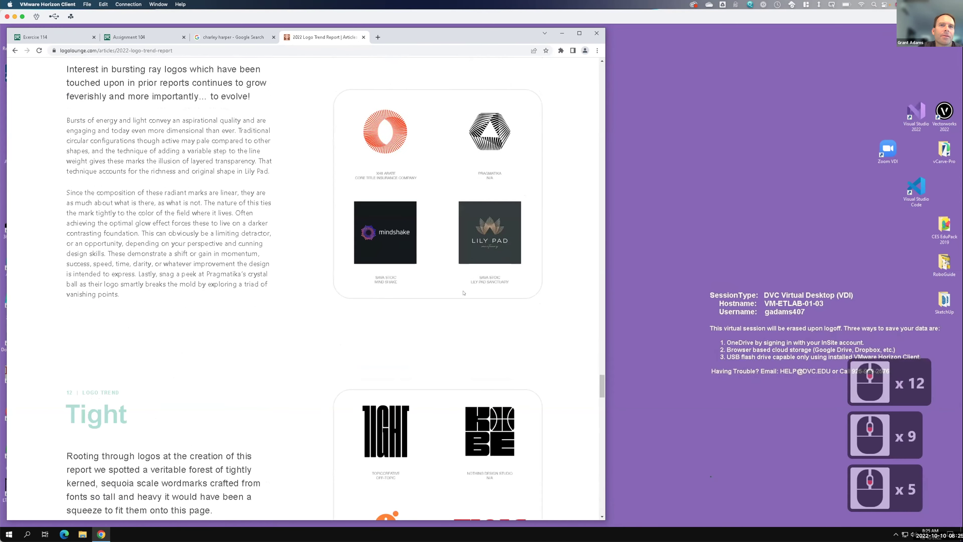
pyautogui.scroll(-16, 463, 293)
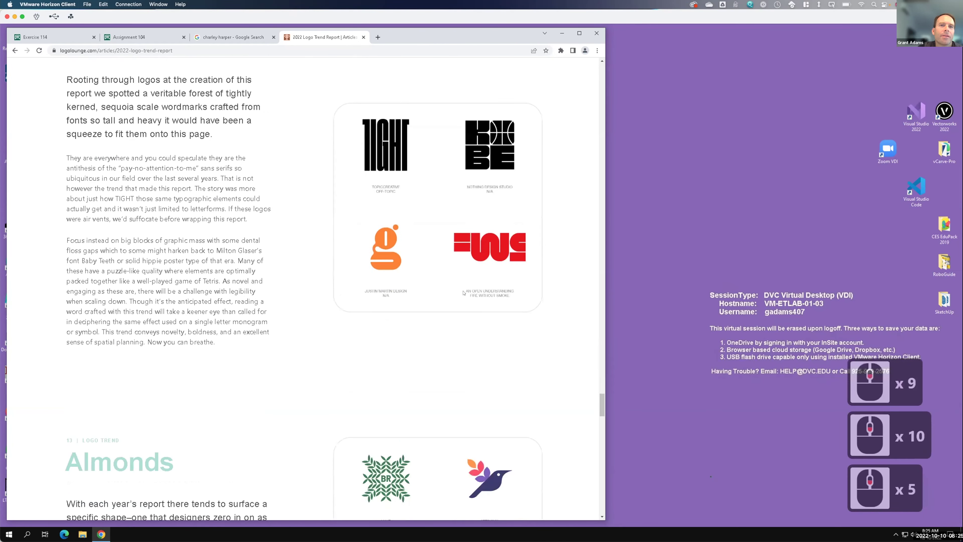
pyautogui.scroll(-18, 464, 292)
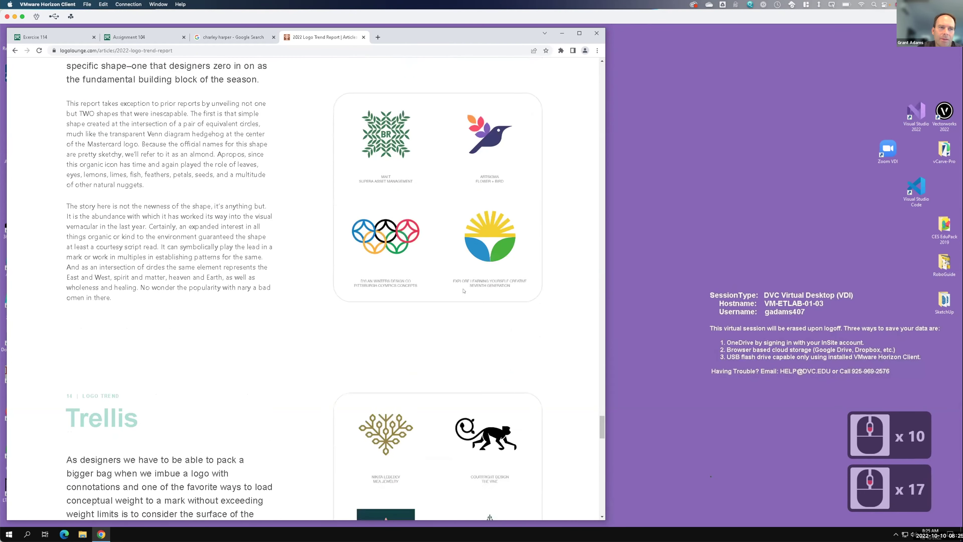
pyautogui.scroll(-10, 469, 289)
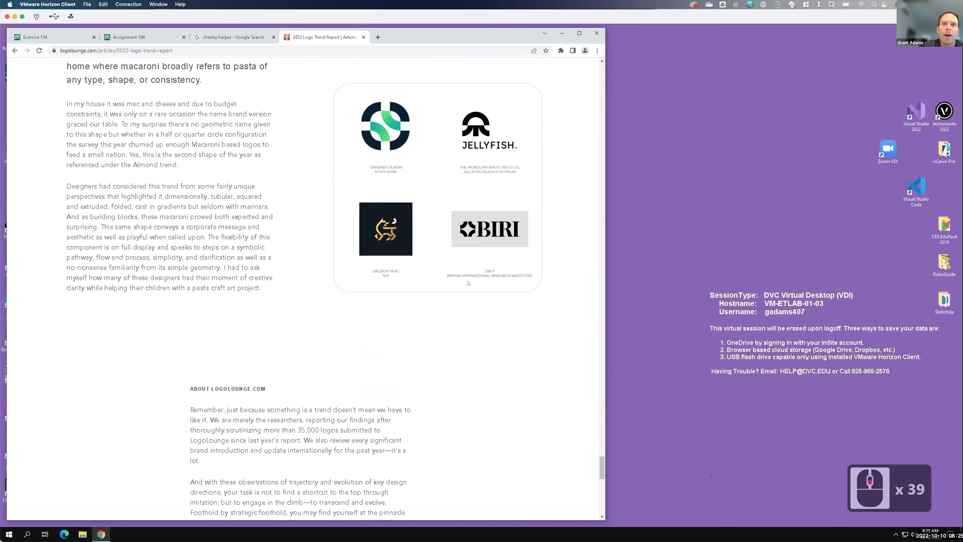
# Step: Return to LogoLounge's annual trends page and browse its timeline at 2013, 2004, 2012 and 2021
pyautogui.moveTo(601, 477); pyautogui.dragTo(594, 27)
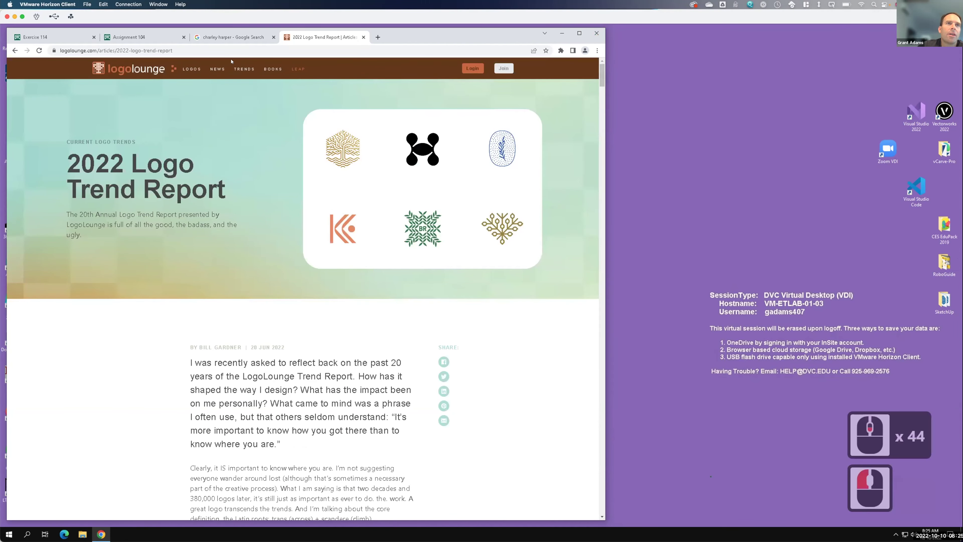
pyautogui.click(241, 67)
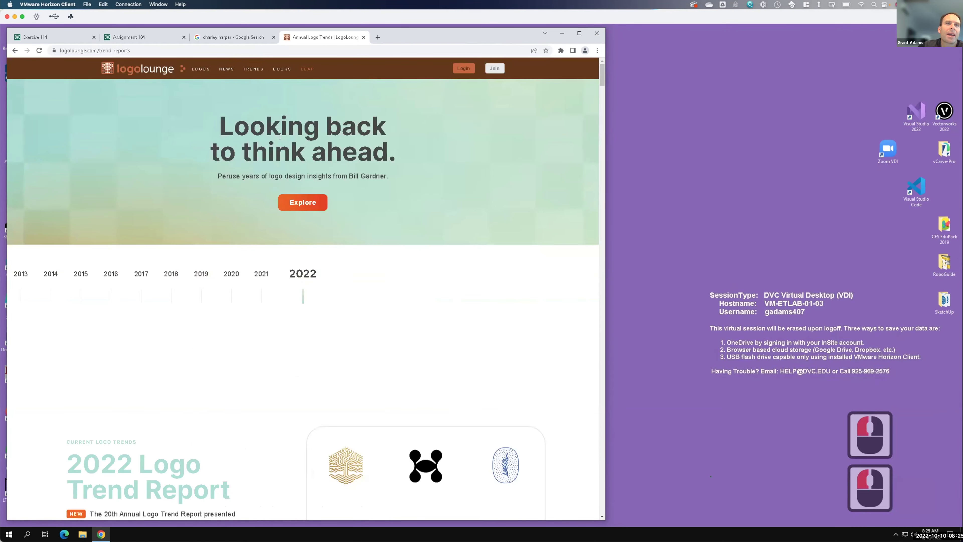
pyautogui.press('F15')
pyautogui.click(19, 272)
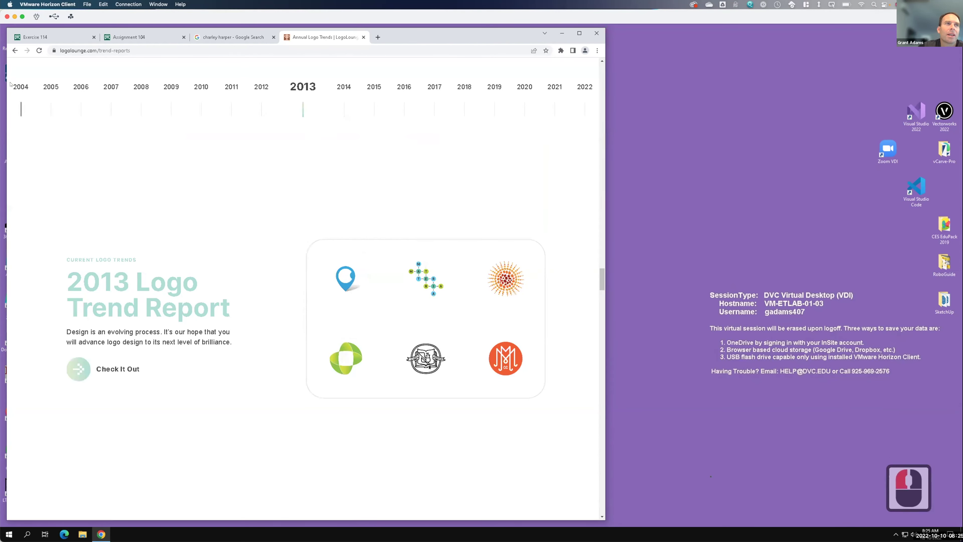
pyautogui.click(18, 87)
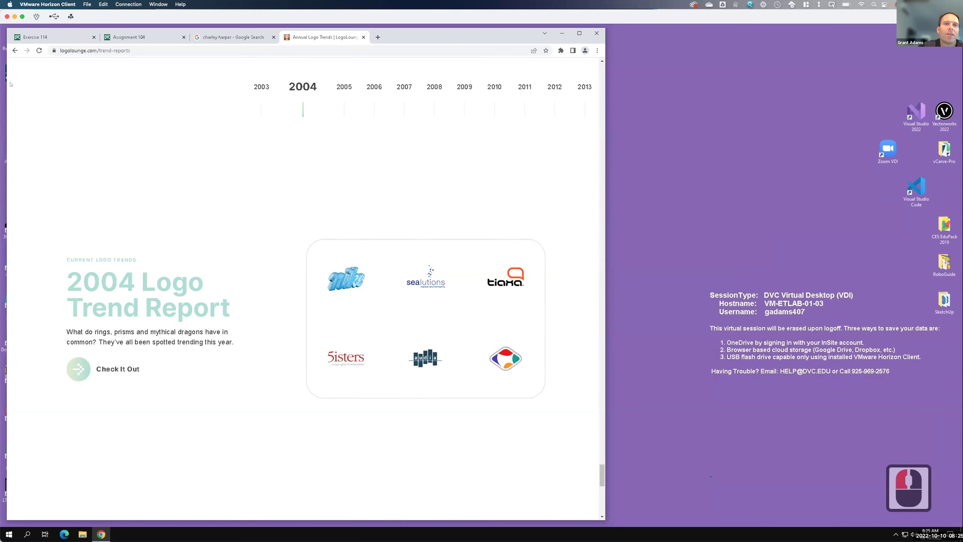
pyautogui.click(546, 84)
pyautogui.click(577, 83)
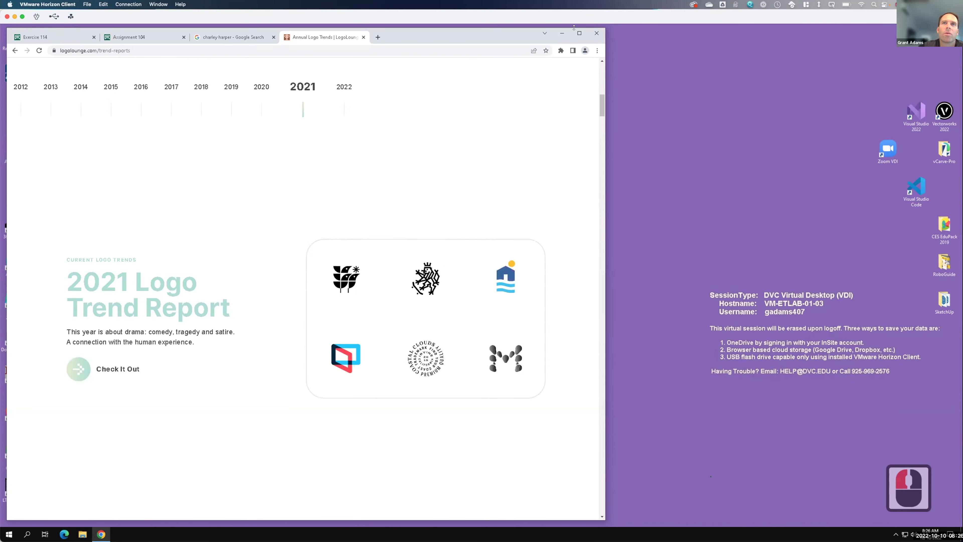
# Step: Minimize the browser, launch Illustrator from the desktop's Adobe folder and dismiss the What's new window
pyautogui.click(561, 33)
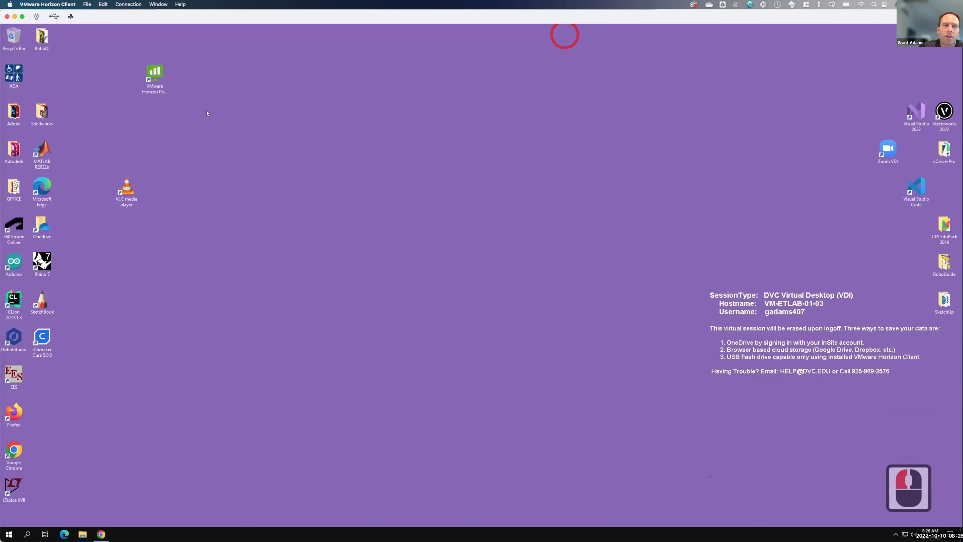
pyautogui.doubleClick(9, 109)
pyautogui.click(430, 189)
pyautogui.doubleClick(432, 181)
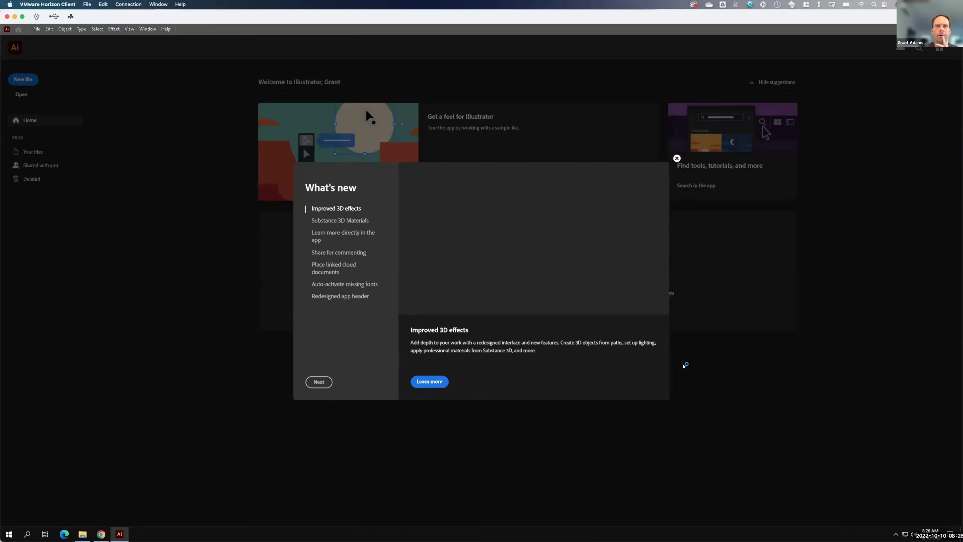
pyautogui.click(676, 158)
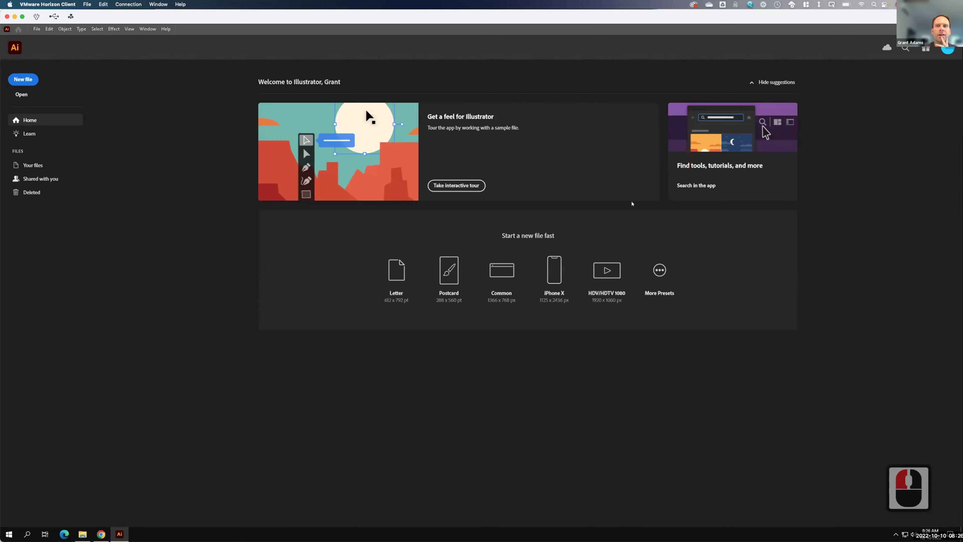
# Step: Start a new document from more presets, with its units in pixels and its width set to 1500 px
pyautogui.click(652, 268)
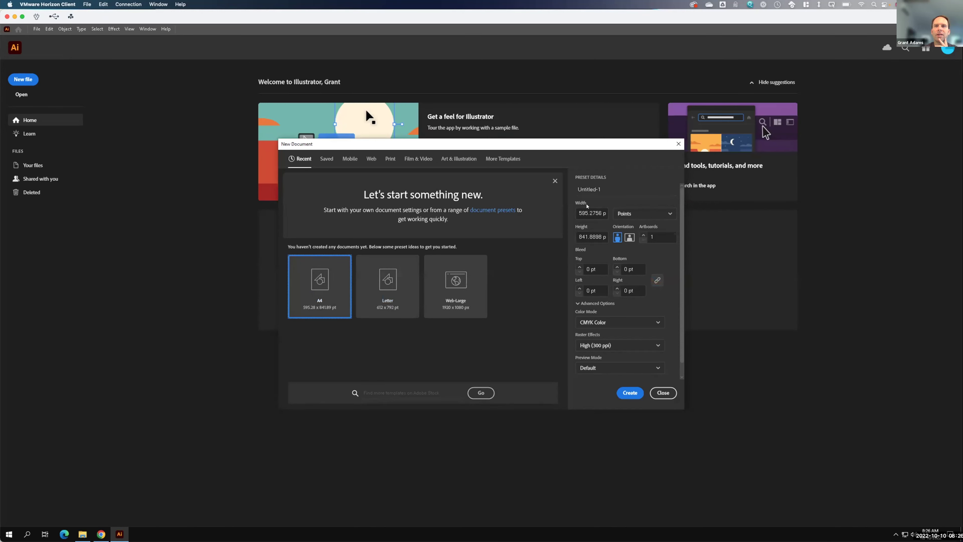
pyautogui.click(591, 210)
pyautogui.hotkey('ctrl', 'a')
pyautogui.write('1500')
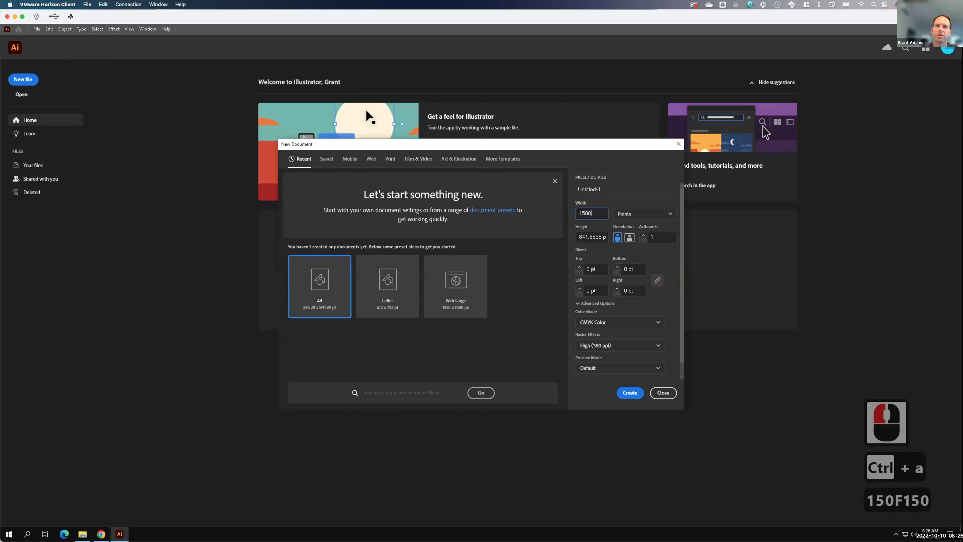
pyautogui.write('px')
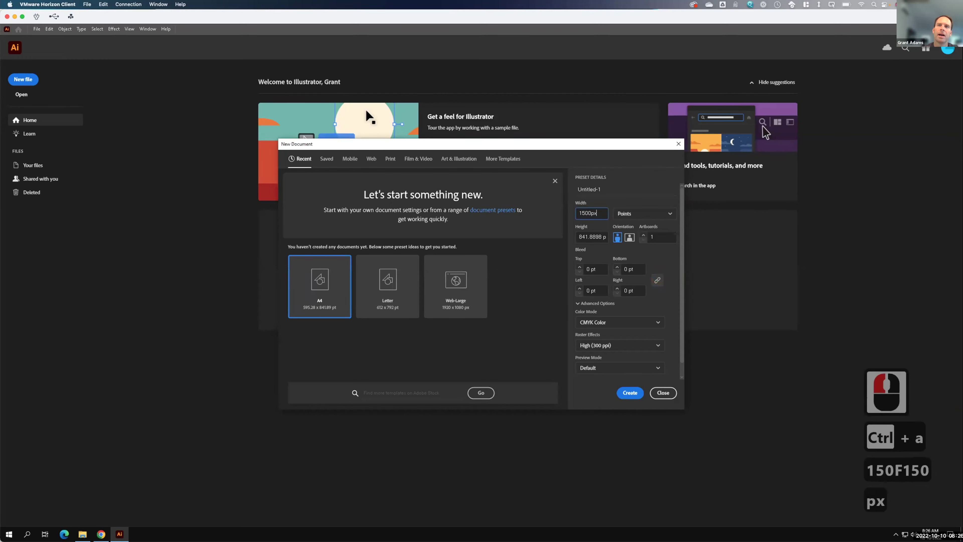
pyautogui.press('Tab')
pyautogui.click(637, 212)
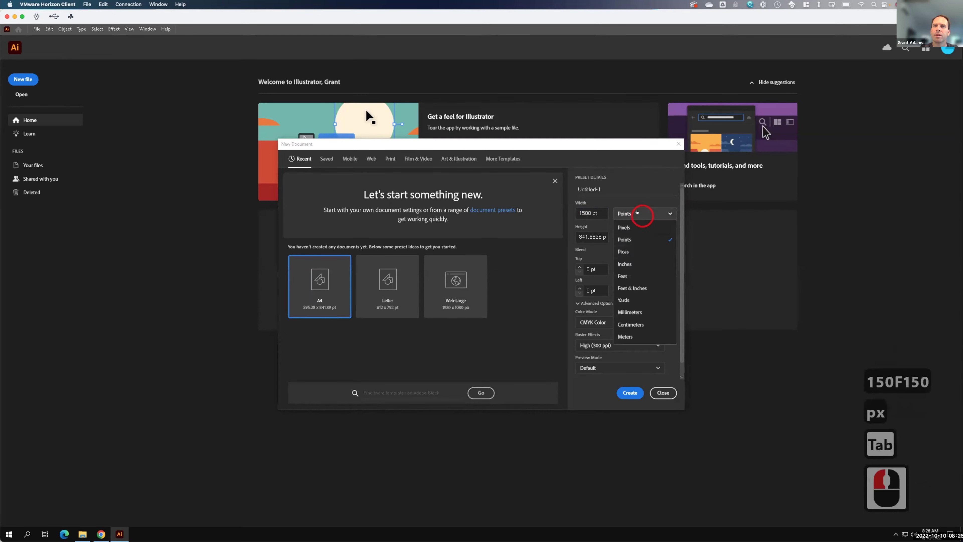
pyautogui.click(637, 213)
pyautogui.click(637, 213)
pyautogui.click(635, 227)
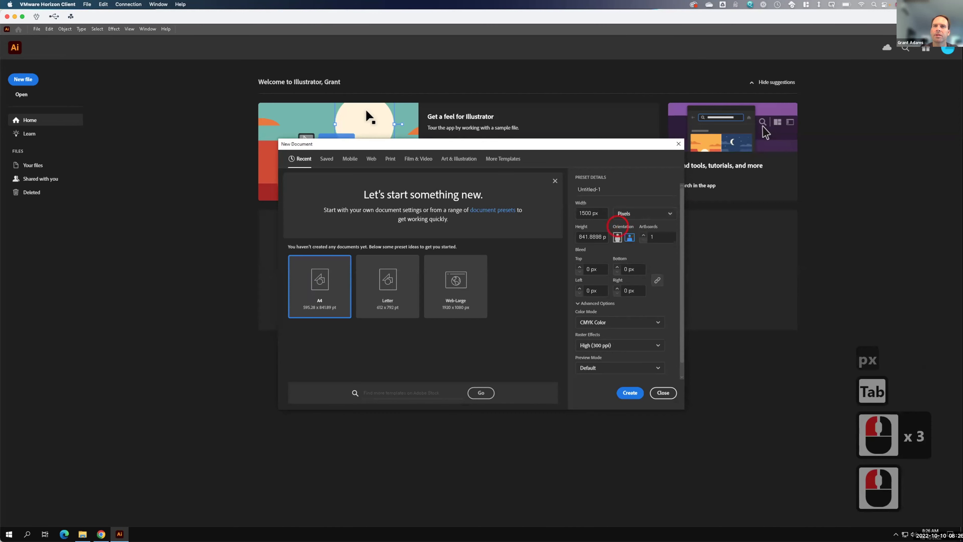
# Step: Try to set the new document's height to 1500 px
pyautogui.click(595, 238)
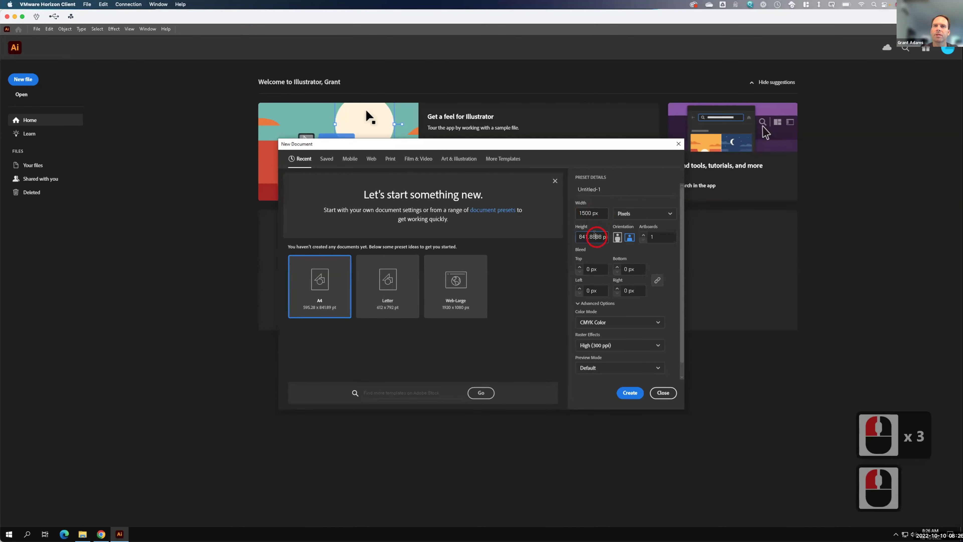
pyautogui.hotkey('ctrl', 'a')
pyautogui.hotkey('ctrl', '1')
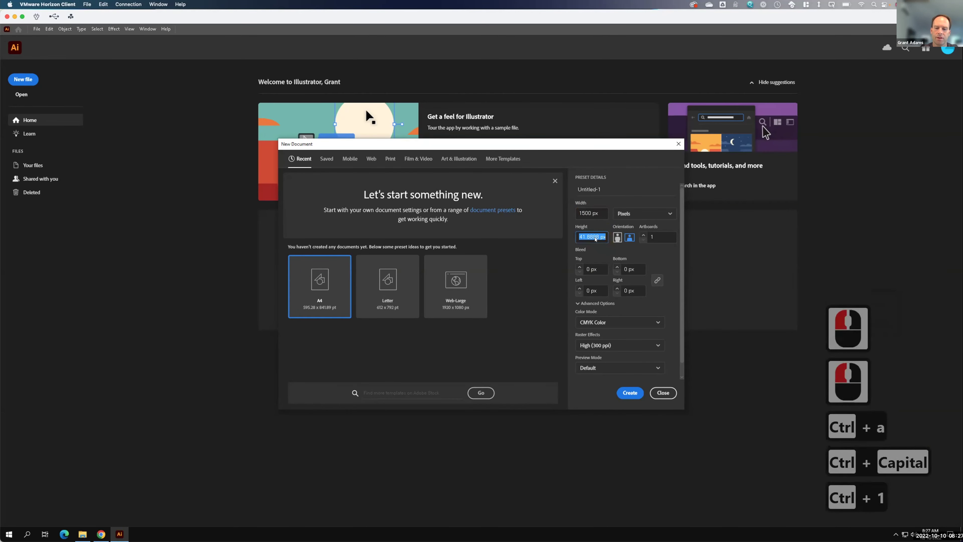
pyautogui.hotkey('ctrl', '5')
pyautogui.hotkey('ctrl', '0')
pyautogui.hotkey('ctrl', '0')
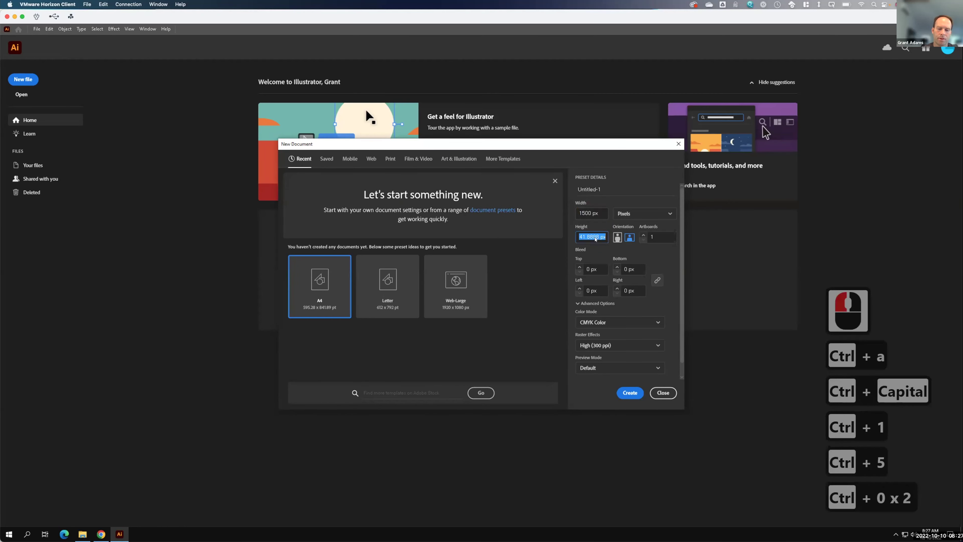
pyautogui.hotkey('ctrl', '1')
pyautogui.hotkey('ctrl', '5')
pyautogui.hotkey('ctrl', 'BackSpace')
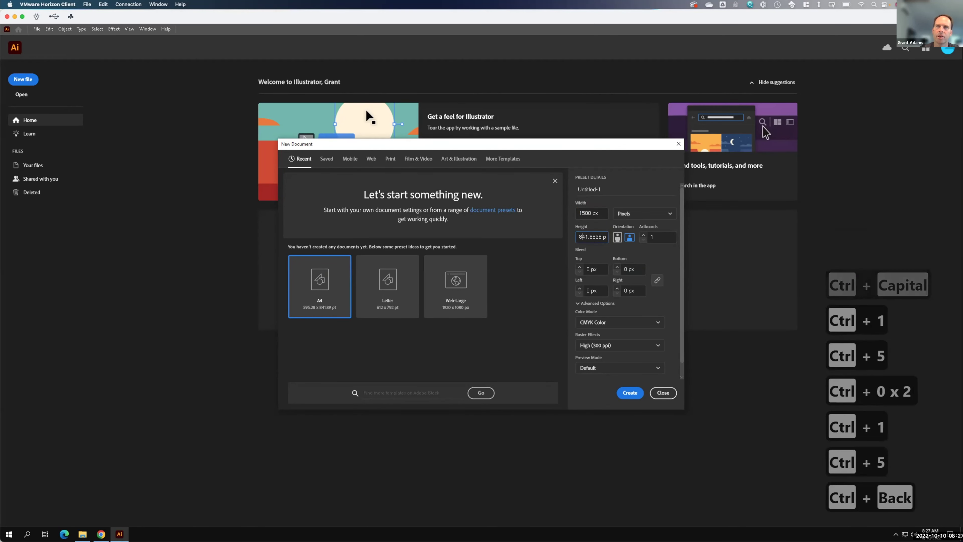
# Step: Try to clear the existing value from the document's height setting
pyautogui.keyDown('ctrl'); pyautogui.click(604, 238); pyautogui.keyUp('ctrl')
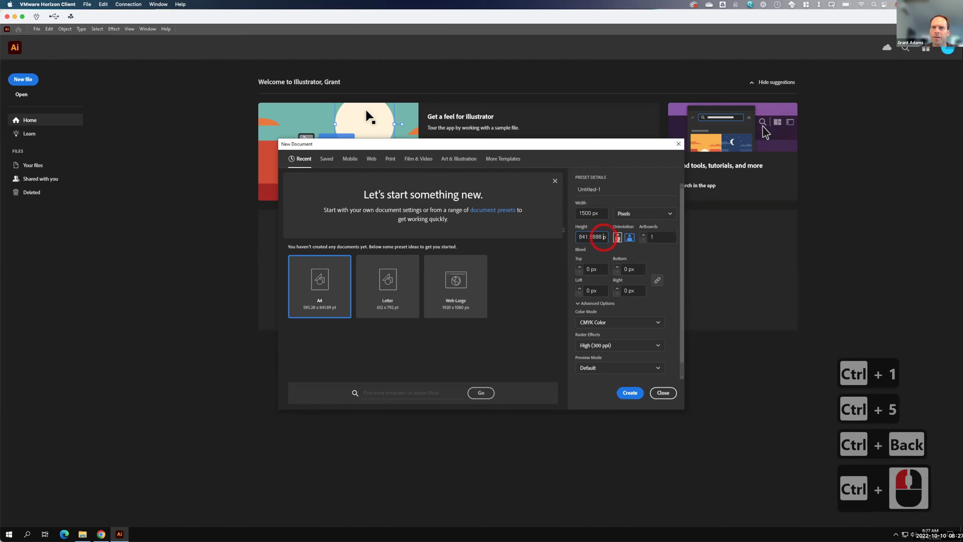
pyautogui.keyDown('ctrl'); pyautogui.click(582, 236); pyautogui.keyUp('ctrl')
pyautogui.hotkey('ctrl', 'BackSpace')
pyautogui.hotkey('ctrl', 'BackSpace')
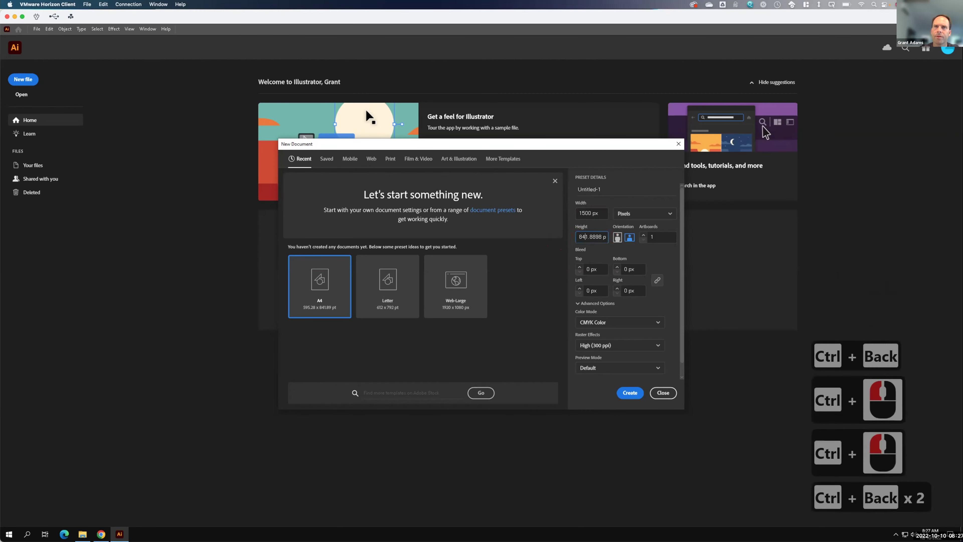
pyautogui.hotkey('ctrl', 'Right')
pyautogui.hotkey('ctrl', 'Right')
pyautogui.hotkey('ctrl', 'Right')
pyautogui.hotkey('ctrl', 'Right')
pyautogui.hotkey('ctrl', 'BackSpace')
pyautogui.hotkey('ctrl', 'BackSpace')
pyautogui.hotkey('ctrl', 'BackSpace')
pyautogui.hotkey('ctrl', 'BackSpace')
pyautogui.hotkey('ctrl', 'BackSpace')
pyautogui.hotkey('ctrl', 'BackSpace')
pyautogui.hotkey('ctrl', 'BackSpace')
pyautogui.hotkey('ctrl', 'BackSpace')
pyautogui.hotkey('ctrl', 'BackSpace')
pyautogui.hotkey('ctrl', 'BackSpace')
pyautogui.hotkey('ctrl', 'BackSpace')
pyautogui.hotkey('ctrl', 'BackSpace')
pyautogui.hotkey('ctrl', 'BackSpace')
pyautogui.hotkey('ctrl', 'BackSpace')
pyautogui.hotkey('ctrl', 'BackSpace')
pyautogui.hotkey('ctrl', 'BackSpace')
pyautogui.hotkey('ctrl', 'BackSpace')
pyautogui.hotkey('ctrl', 'BackSpace')
pyautogui.hotkey('ctrl', 'BackSpace')
pyautogui.hotkey('ctrl', 'BackSpace')
pyautogui.hotkey('ctrl', 'BackSpace')
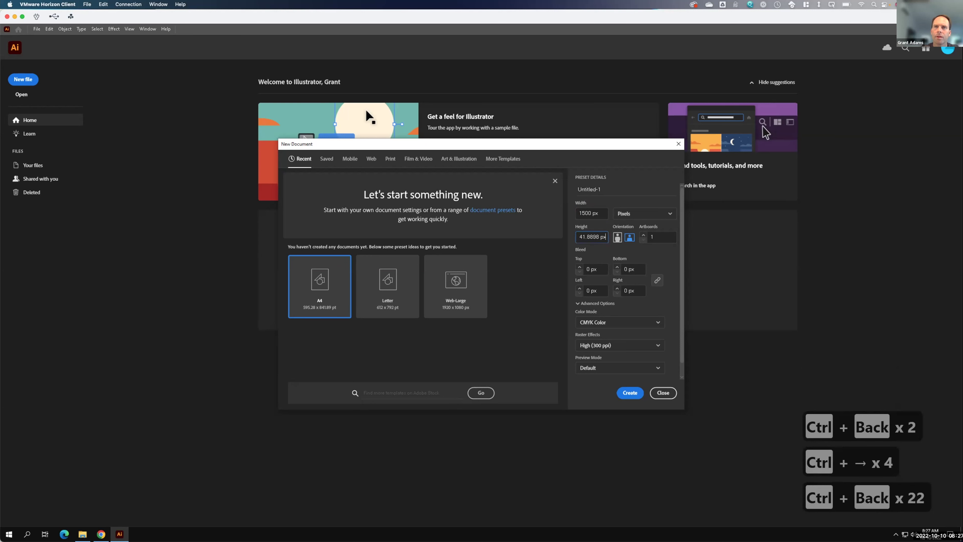
pyautogui.hotkey('ctrl', 'Left')
pyautogui.hotkey('ctrl', 'Left')
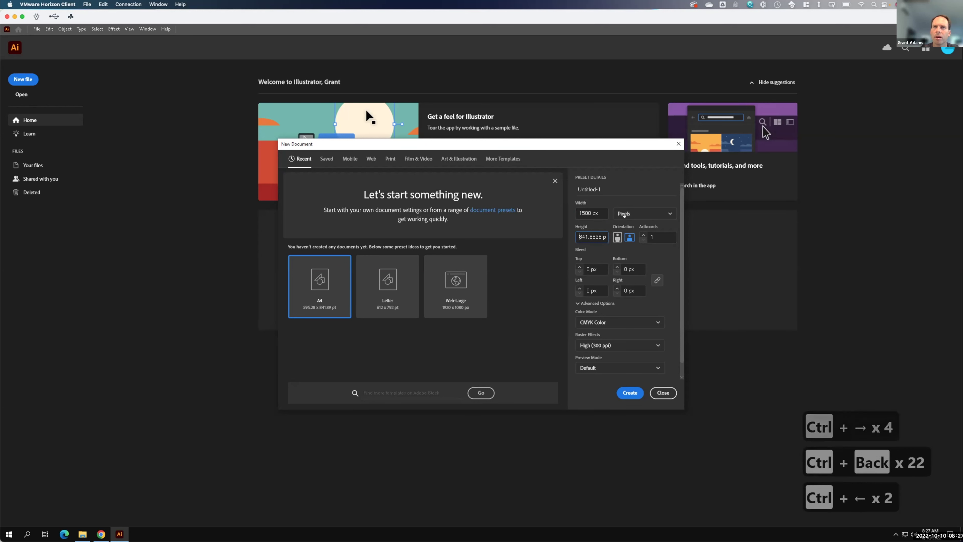
pyautogui.keyDown('ctrl'); pyautogui.click(590, 236); pyautogui.keyUp('ctrl')
pyautogui.keyDown('ctrl'); pyautogui.click(559, 232); pyautogui.keyUp('ctrl')
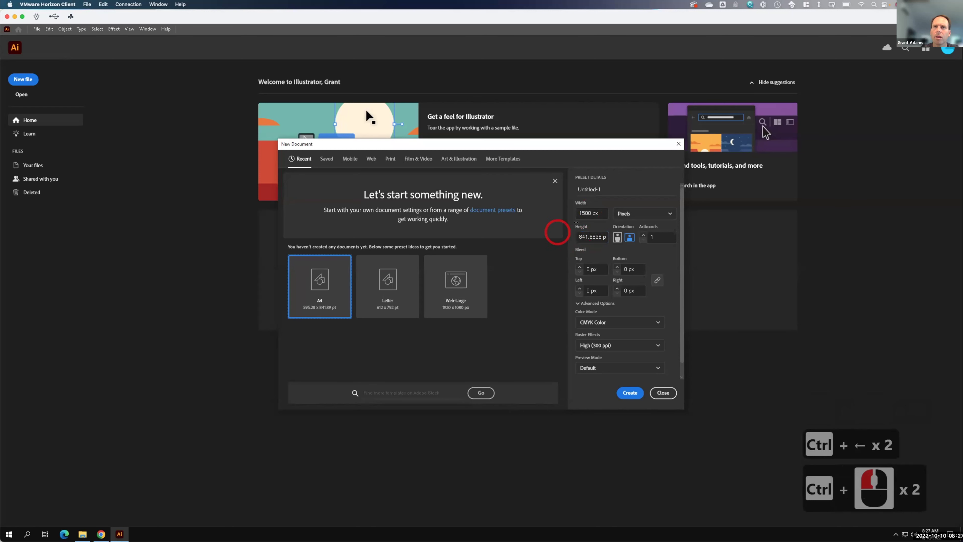
# Step: Select the whole height value and try again to replace it with 1500 px
pyautogui.keyDown('ctrl'); pyautogui.click(587, 236); pyautogui.keyUp('ctrl')
pyautogui.moveTo(579, 237); pyautogui.dragTo(608, 233)
pyautogui.hotkey('ctrl', '1')
pyautogui.hotkey('ctrl', '5')
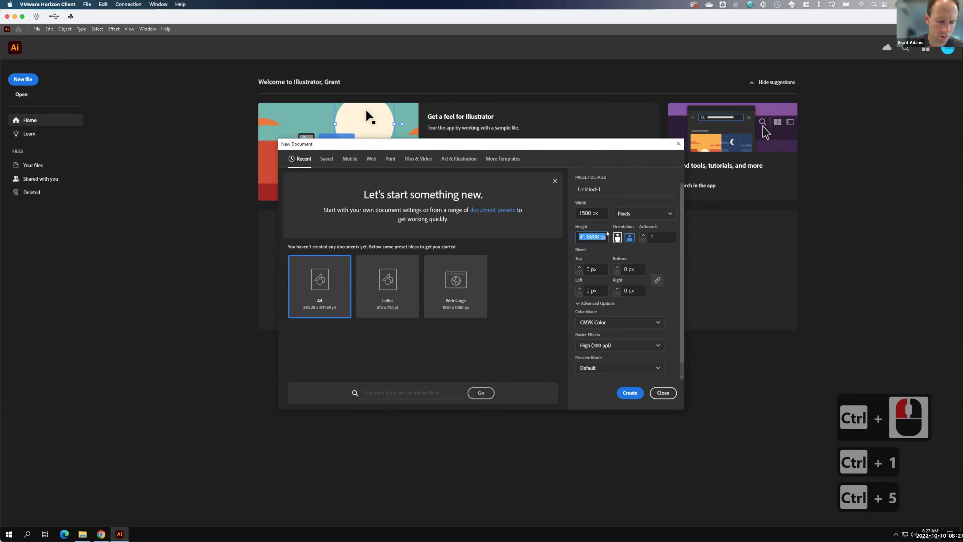
pyautogui.hotkey('ctrl', 'capslock')
pyautogui.hotkey('ctrl', '1')
pyautogui.hotkey('ctrl', '5')
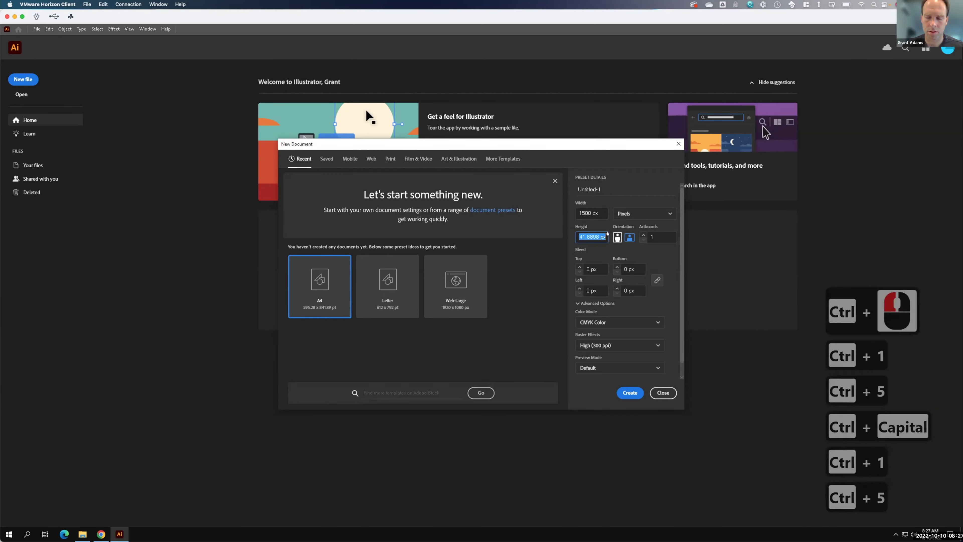
pyautogui.hotkey('ctrl', 'BackSpace')
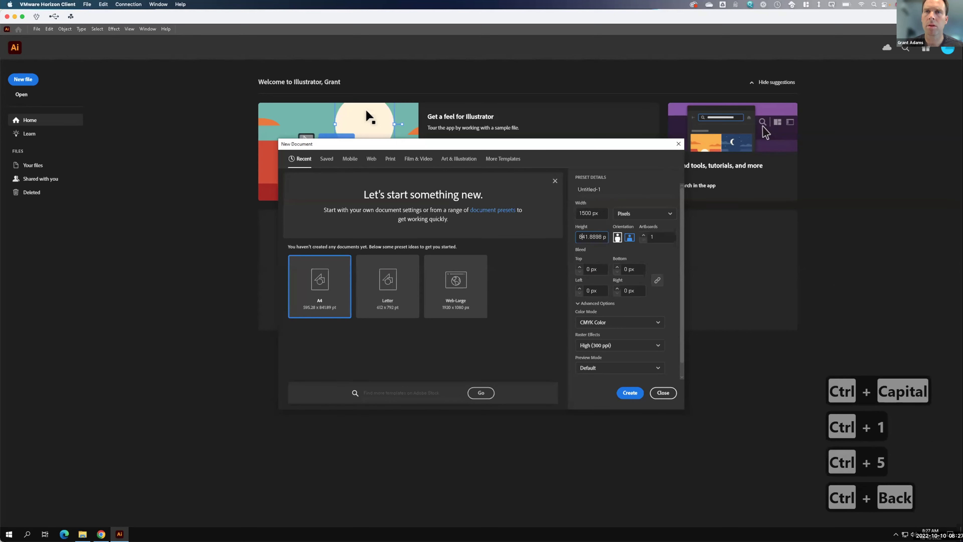
# Step: Reload the A4 preset and set its units to pixels
pyautogui.click(594, 212)
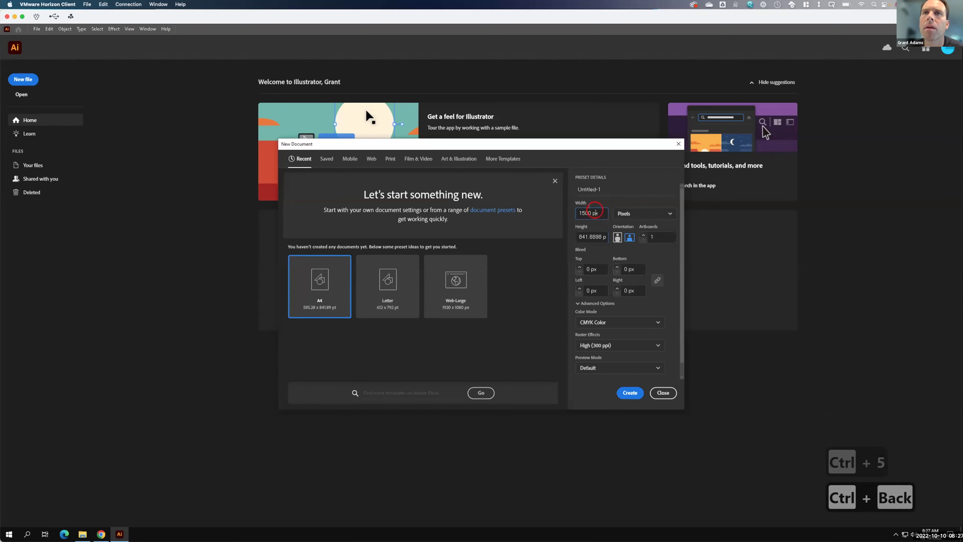
pyautogui.click(392, 275)
pyautogui.click(341, 273)
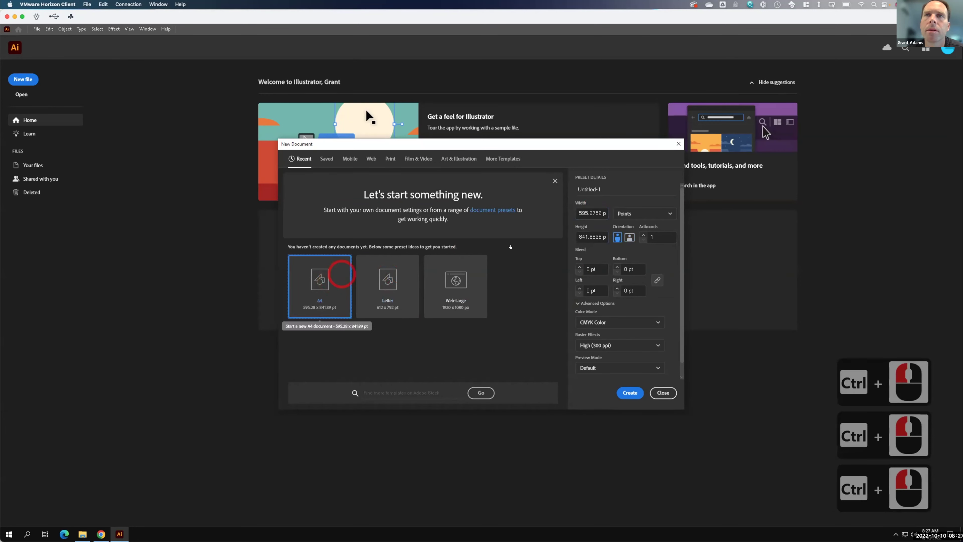
pyautogui.click(624, 213)
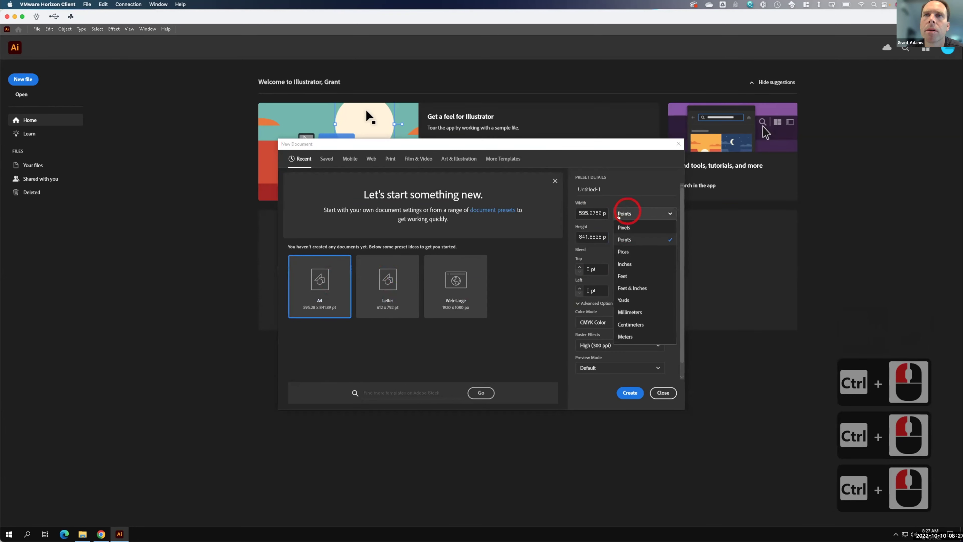
pyautogui.click(624, 227)
# Step: Try to replace the A4 preset's height and set its width to 1500 px
pyautogui.click(585, 213)
pyautogui.doubleClick(594, 234)
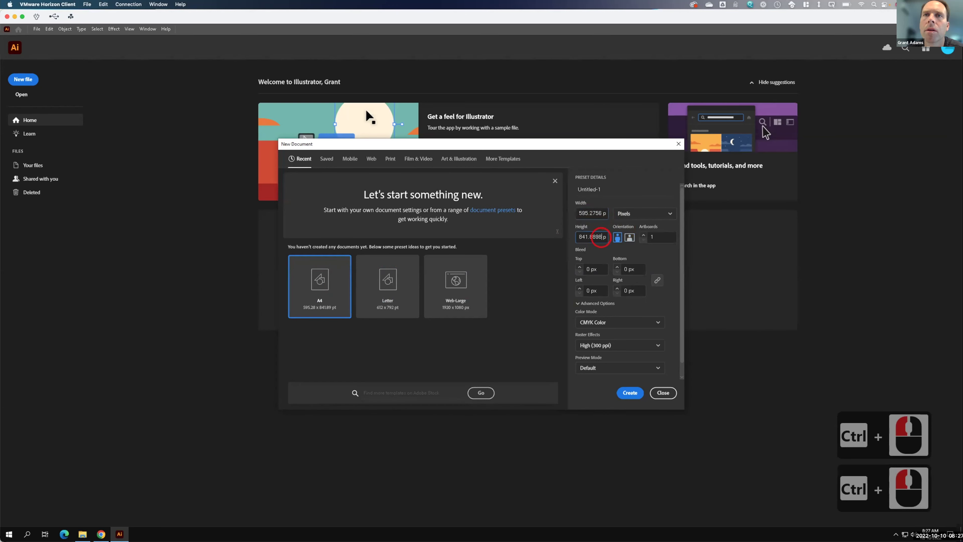
pyautogui.hotkey('ctrl', '1')
pyautogui.hotkey('ctrl', '2')
pyautogui.hotkey('ctrl', '5')
pyautogui.click(594, 213)
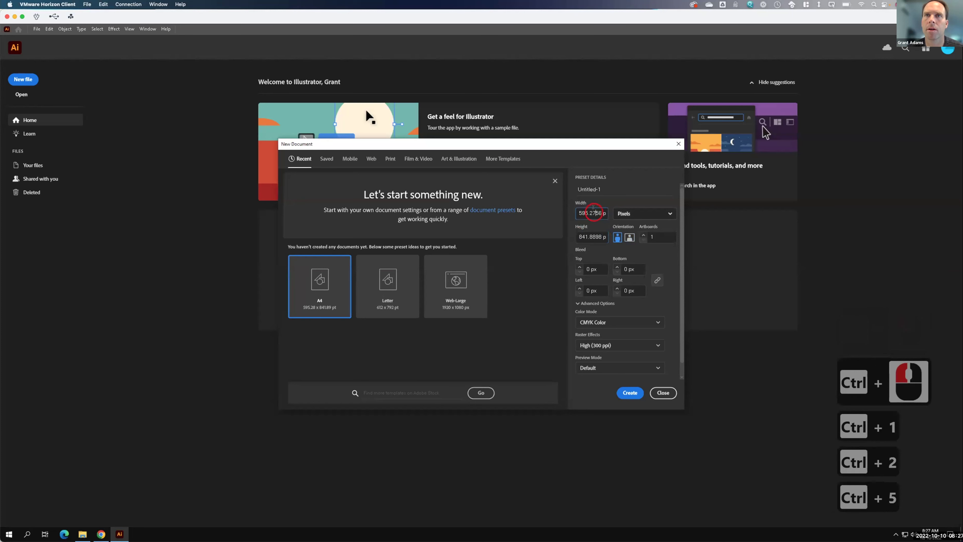
pyautogui.doubleClick(594, 213)
pyautogui.hotkey('ctrl', '1')
pyautogui.hotkey('ctrl', '5')
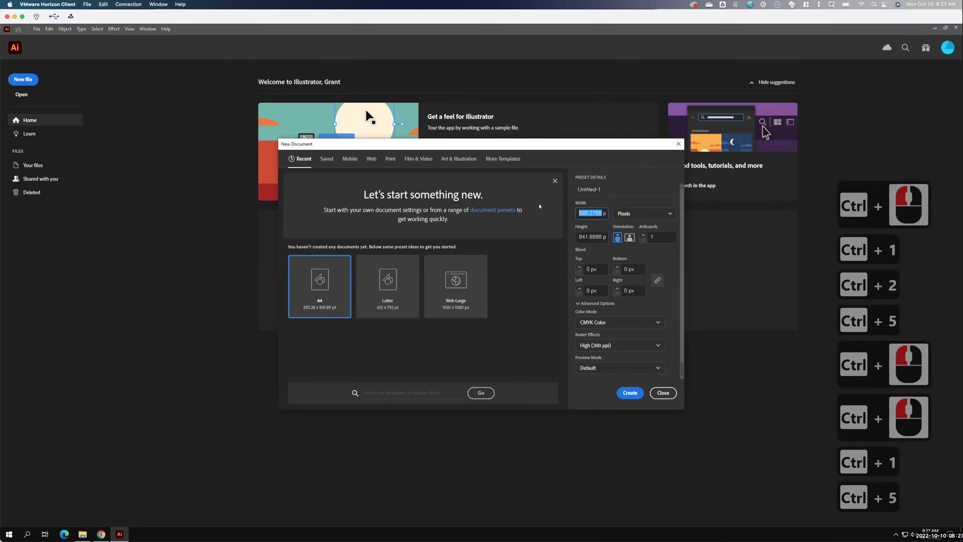
pyautogui.hotkey('ctrl', '0')
pyautogui.hotkey('ctrl', '0')
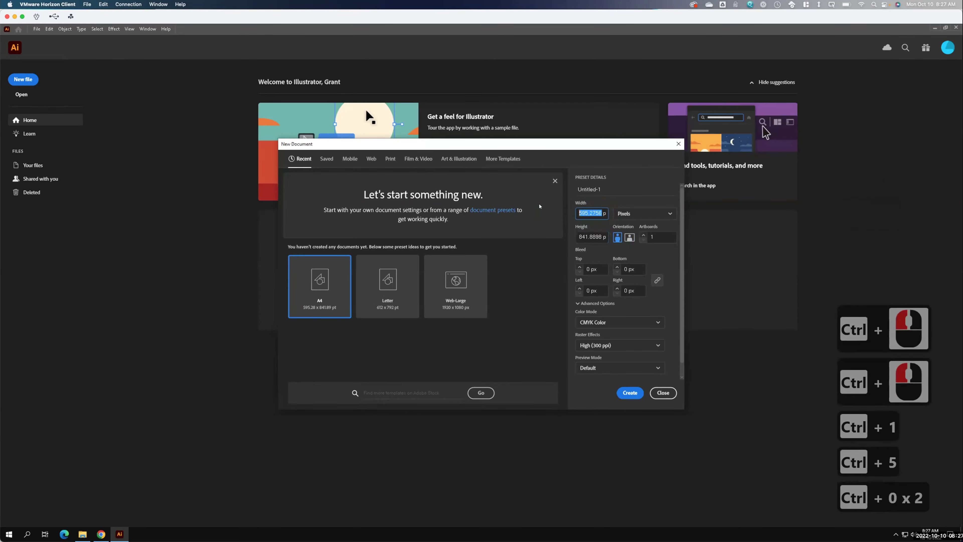
pyautogui.press('ctrl+F15')
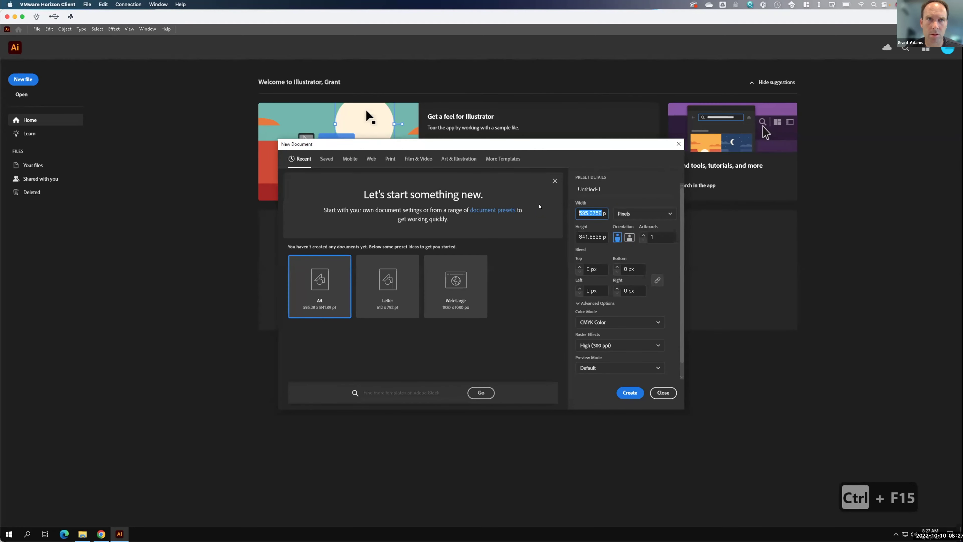
# Step: Choose the Letter preset and set the document's width to 1500 pt
pyautogui.keyDown('ctrl'); pyautogui.click(388, 283); pyautogui.keyUp('ctrl')
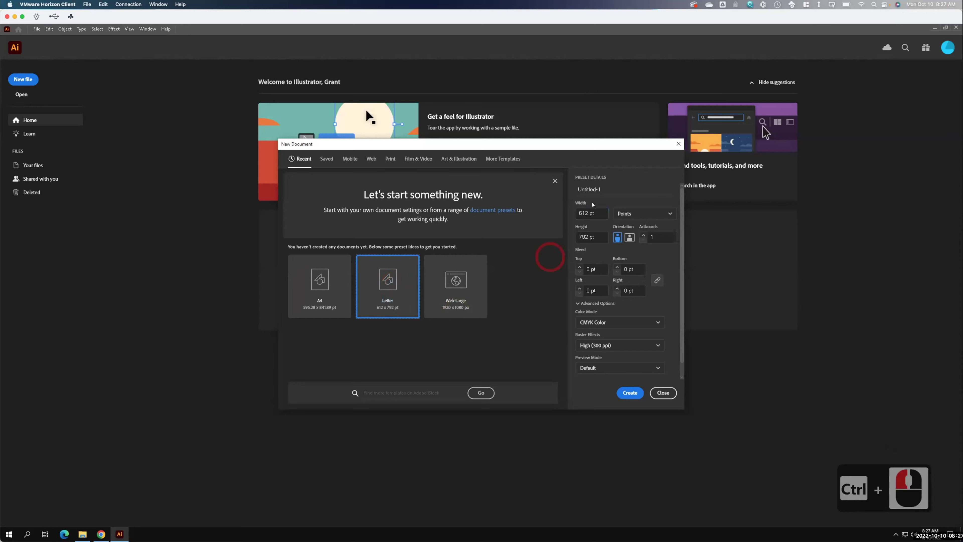
pyautogui.keyDown('ctrl'); pyautogui.click(591, 213); pyautogui.keyUp('ctrl')
pyautogui.keyDown('ctrl'); pyautogui.click(551, 206); pyautogui.keyUp('ctrl')
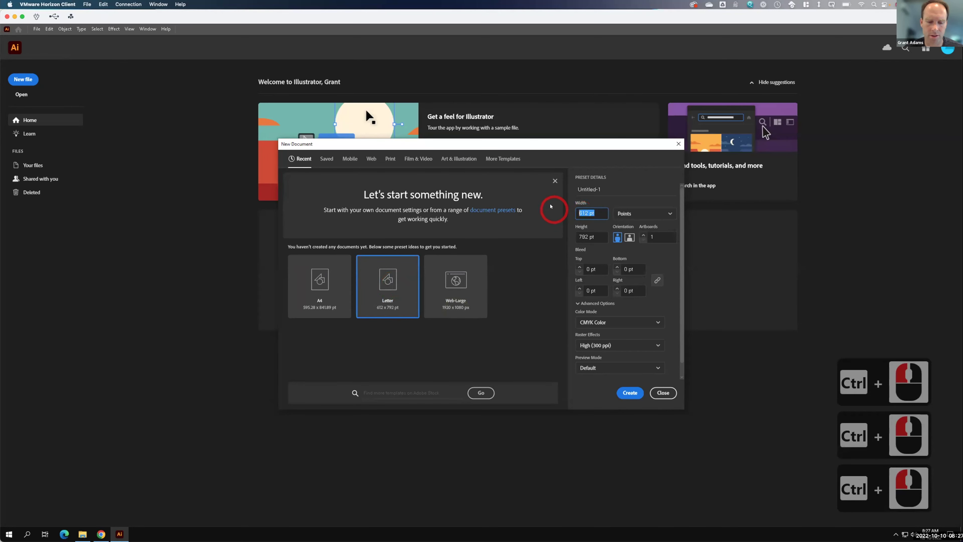
pyautogui.hotkey('ctrl', '1')
pyautogui.hotkey('ctrl', '5')
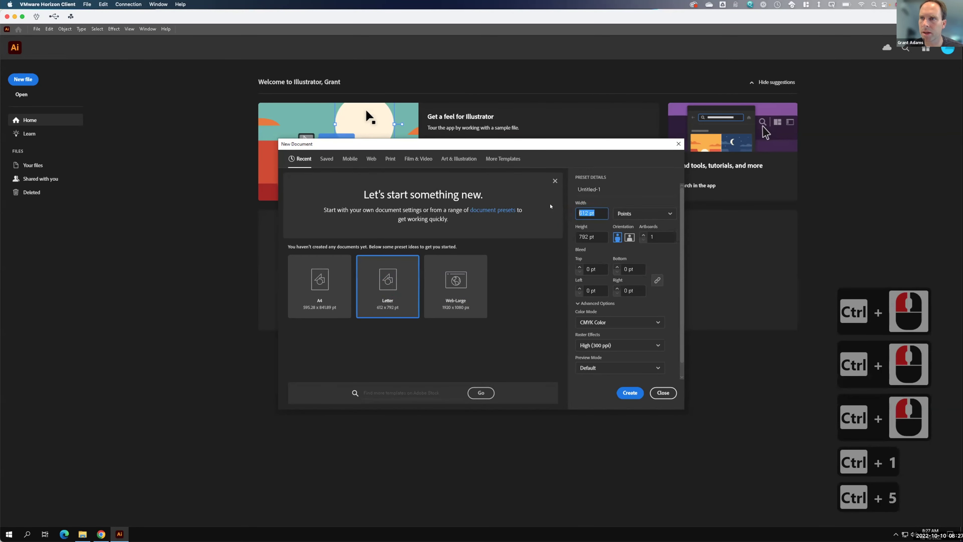
pyautogui.press('ctrl')
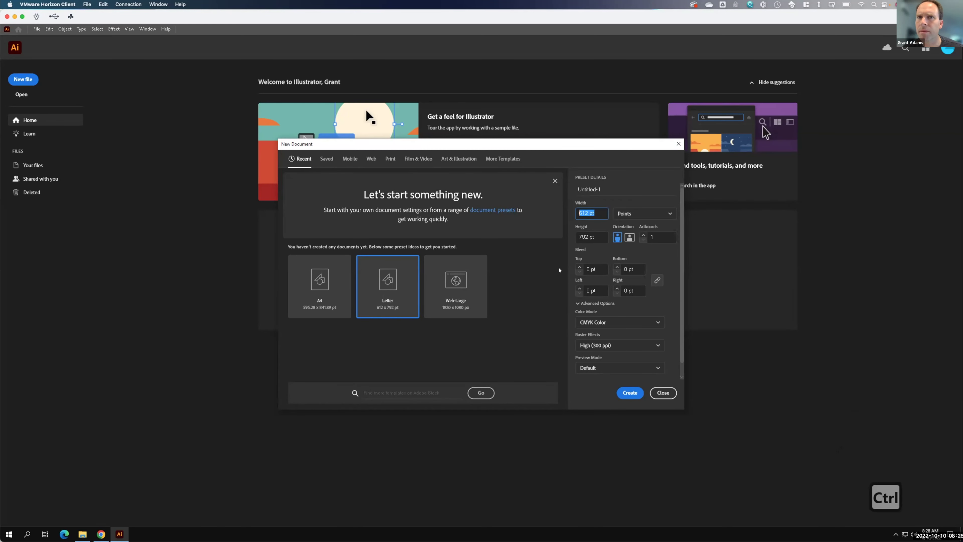
pyautogui.write('1')
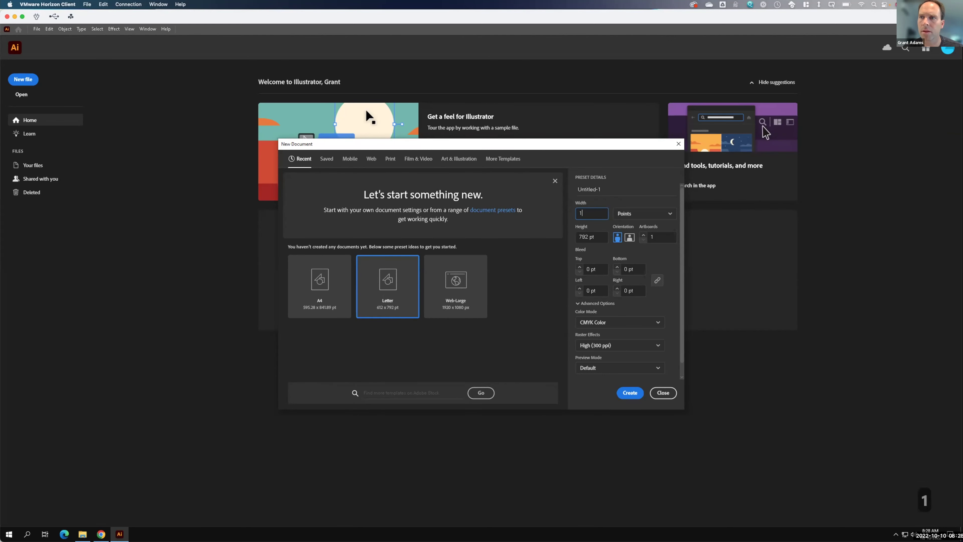
pyautogui.write('500')
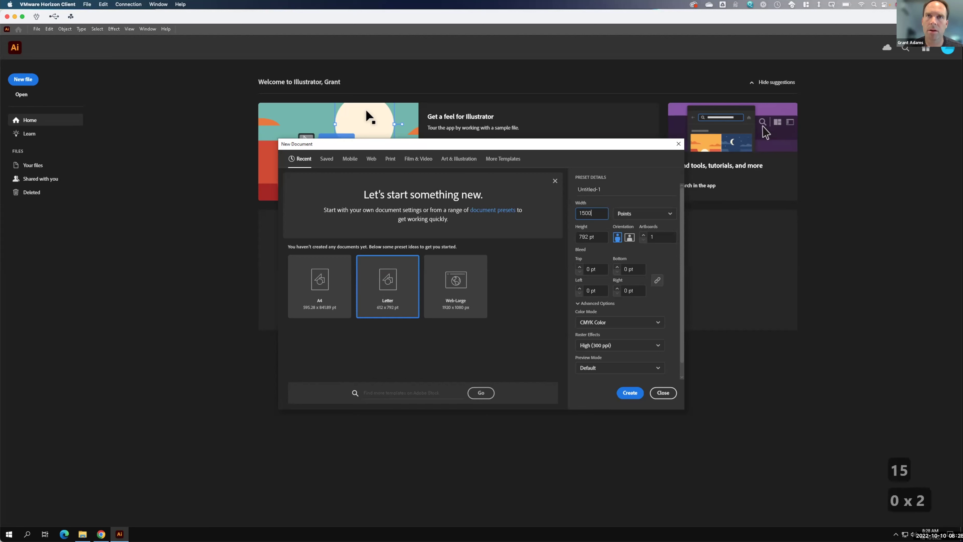
pyautogui.press('Tab')
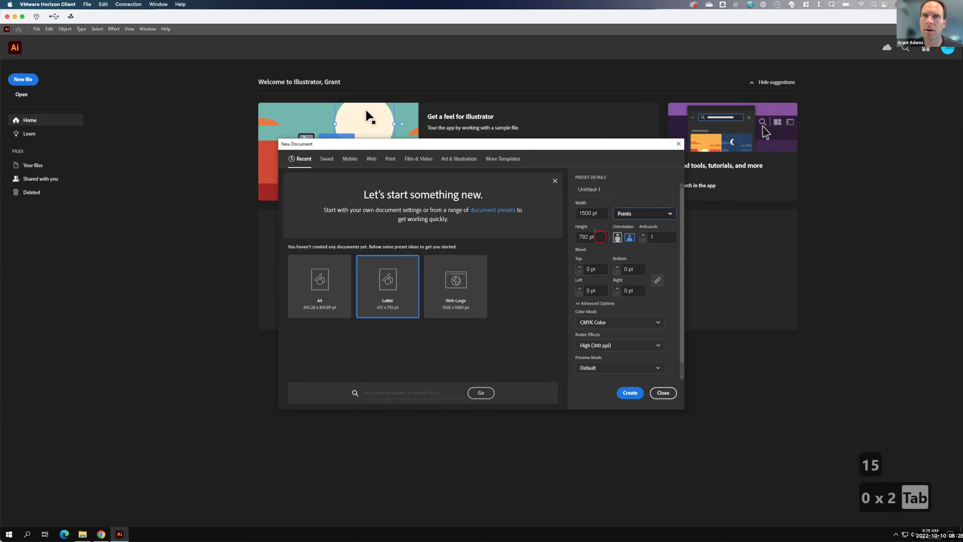
# Step: Set the document's height to 1500 and switch its units to pixels
pyautogui.doubleClick(588, 236)
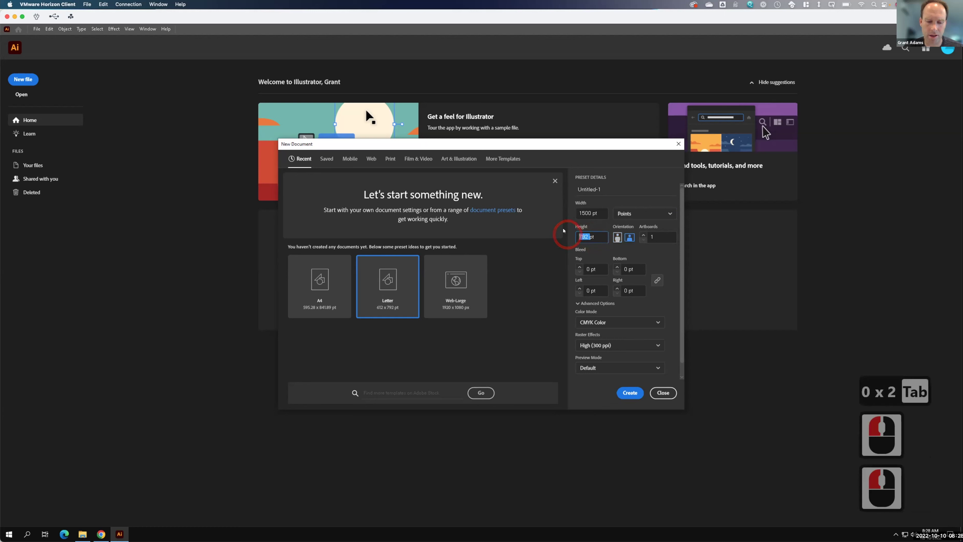
pyautogui.write('155')
pyautogui.press('BackSpace')
pyautogui.press('BackSpace')
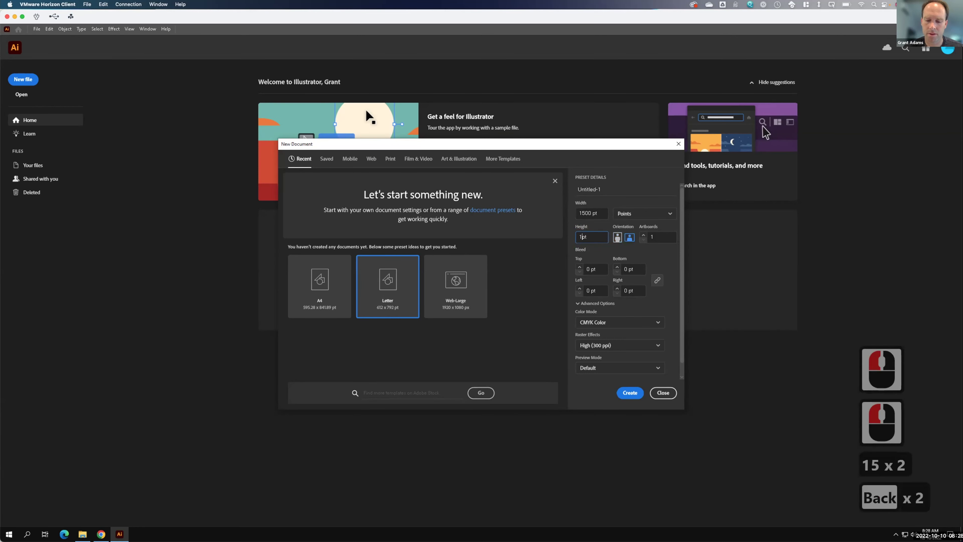
pyautogui.write('500')
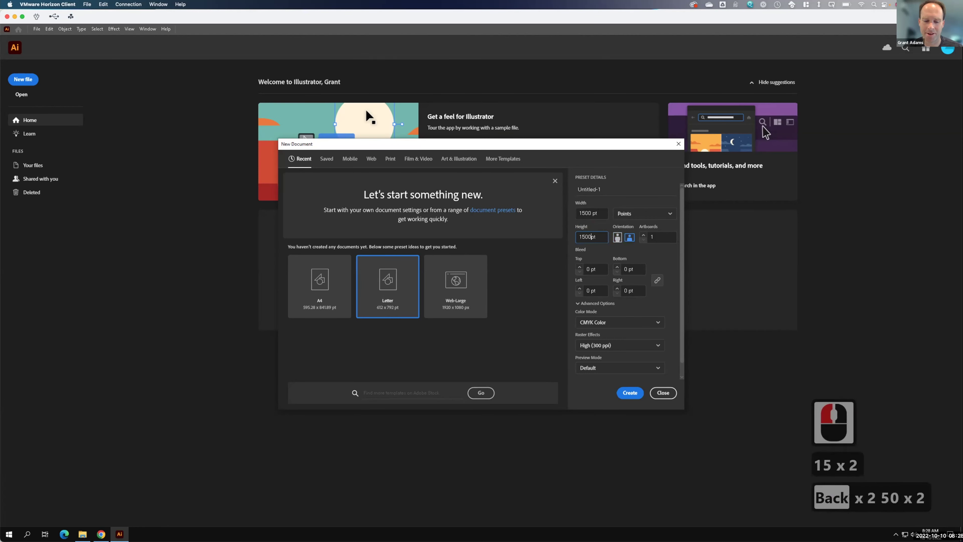
pyautogui.click(623, 211)
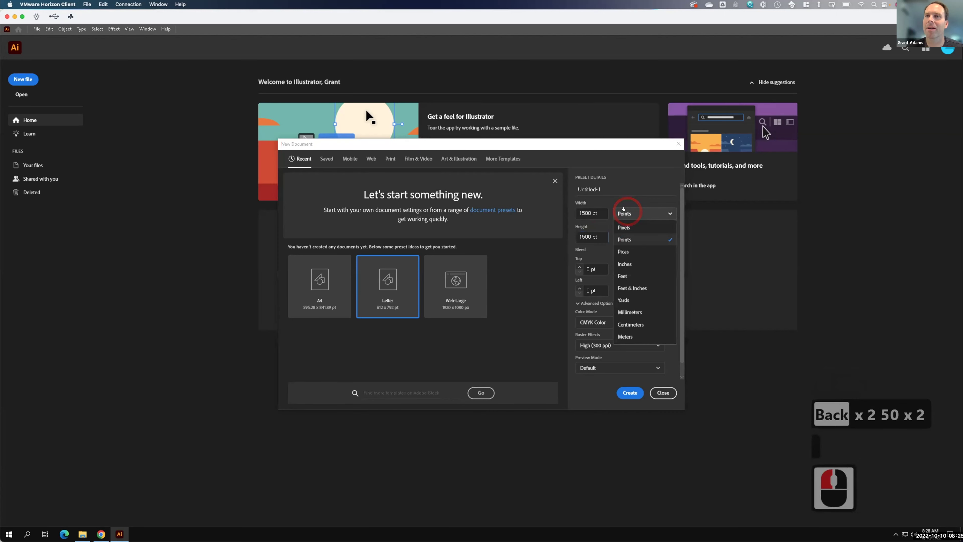
pyautogui.click(625, 228)
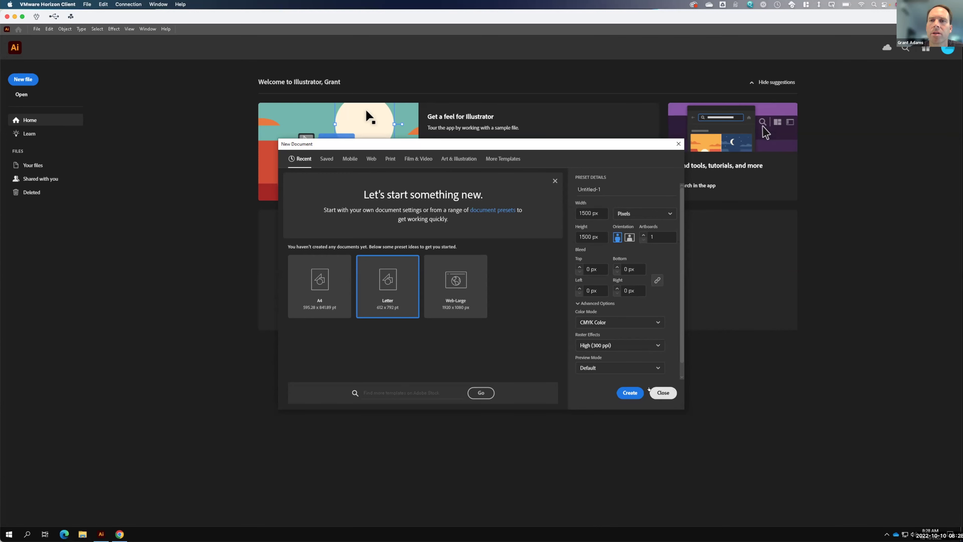
# Step: Create the document and display its layers
pyautogui.click(630, 392)
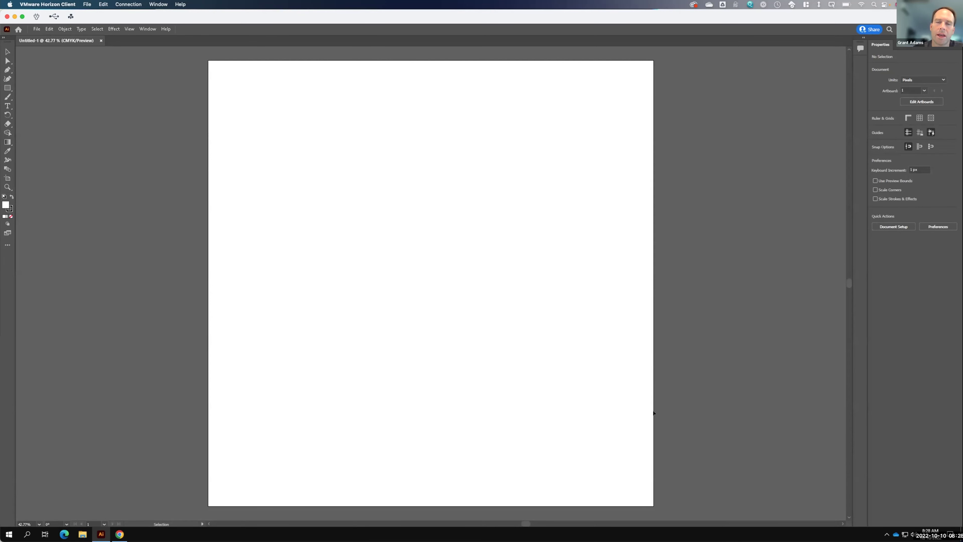
pyautogui.press('F15')
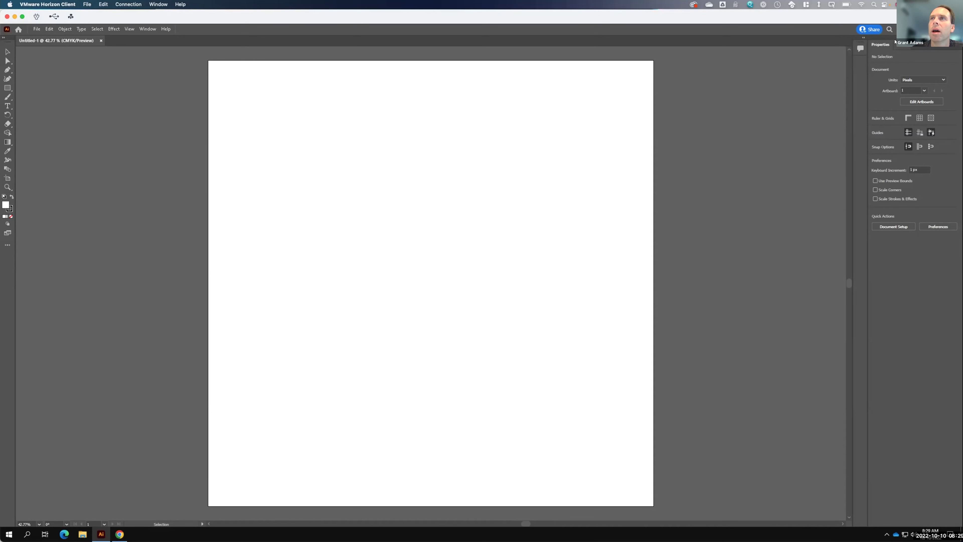
pyautogui.click(895, 43)
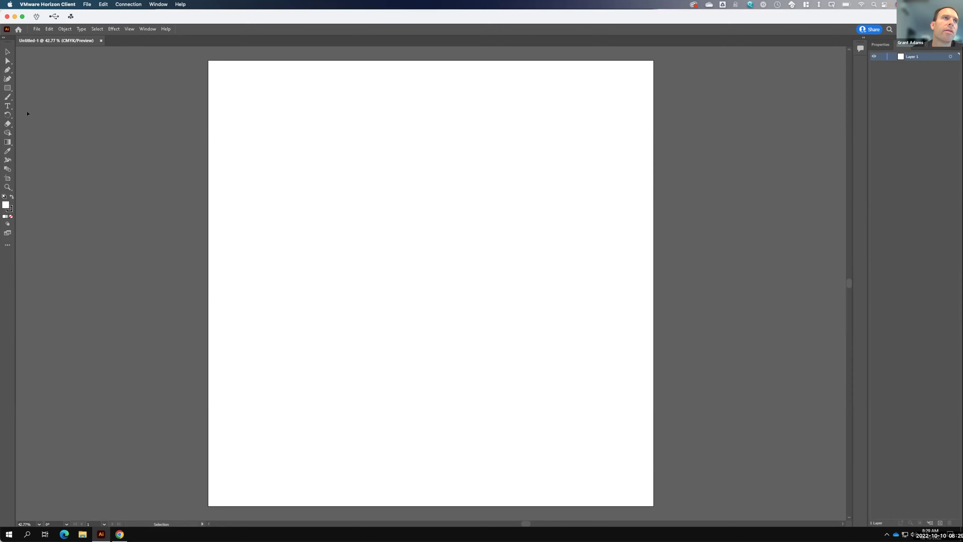
pyautogui.click(8, 87)
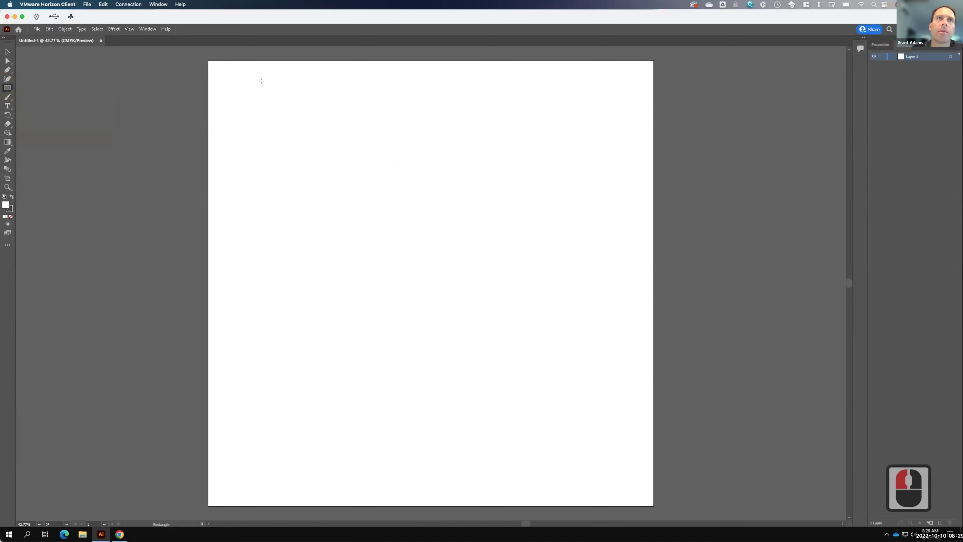
pyautogui.moveTo(270, 85); pyautogui.dragTo(552, 376)
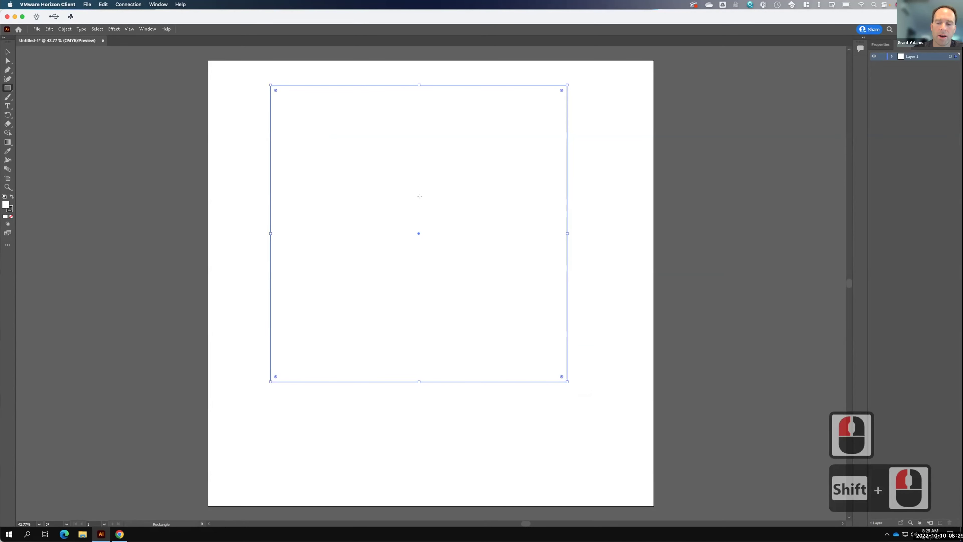
pyautogui.press('BackSpace')
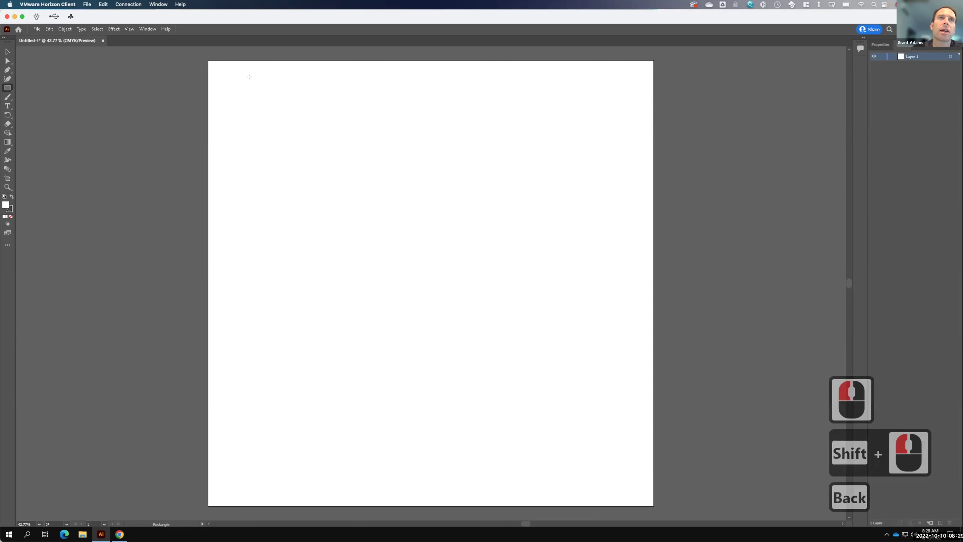
# Step: Start a rectangle of exact size near the artboard's upper-left corner and set its width to 900 px
pyautogui.click(253, 81)
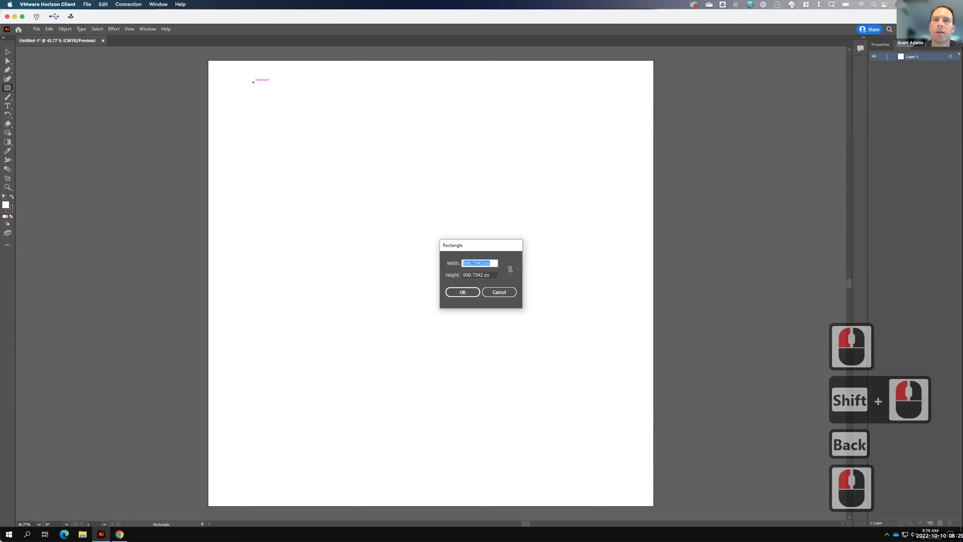
pyautogui.write('100')
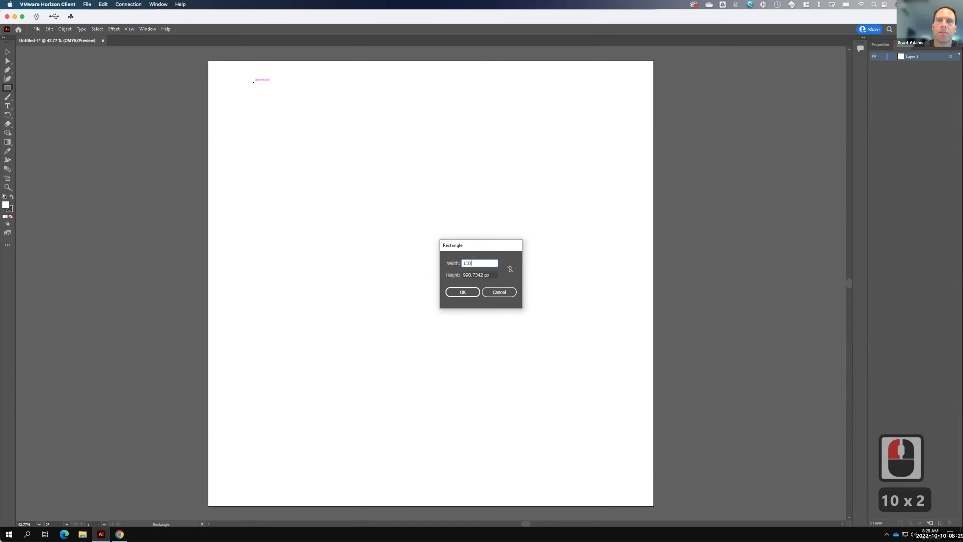
pyautogui.press('Tab')
pyautogui.click(473, 261)
pyautogui.click(446, 257)
pyautogui.write('90')
pyautogui.press('Tab')
pyautogui.press('Tab')
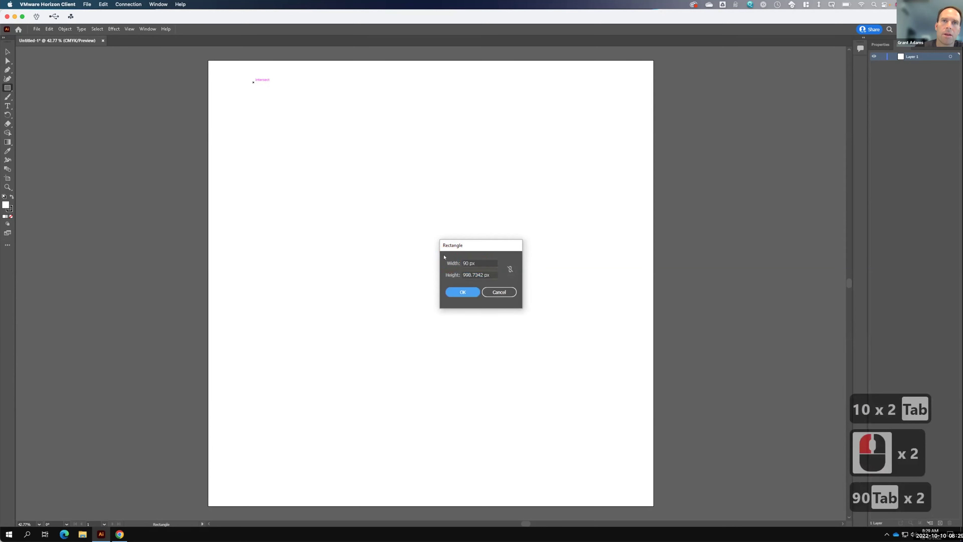
pyautogui.click(471, 263)
pyautogui.write('0')
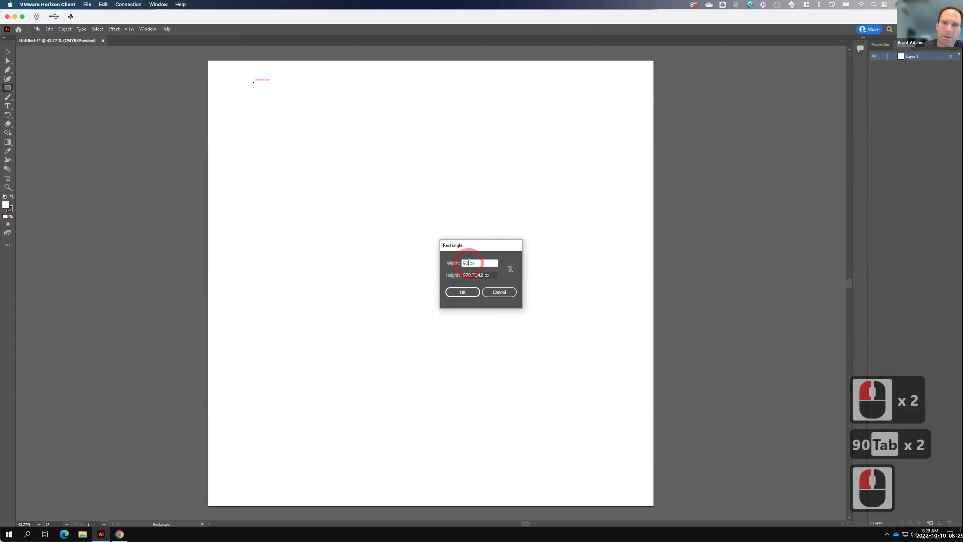
# Step: Set the rectangle's height to 900 px and create the square
pyautogui.click(475, 274)
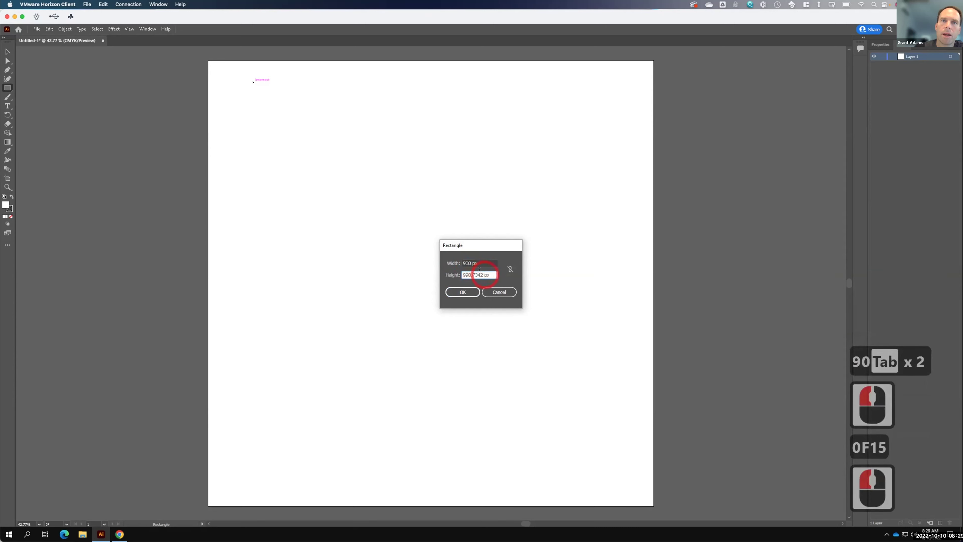
pyautogui.doubleClick(479, 273)
pyautogui.write('900')
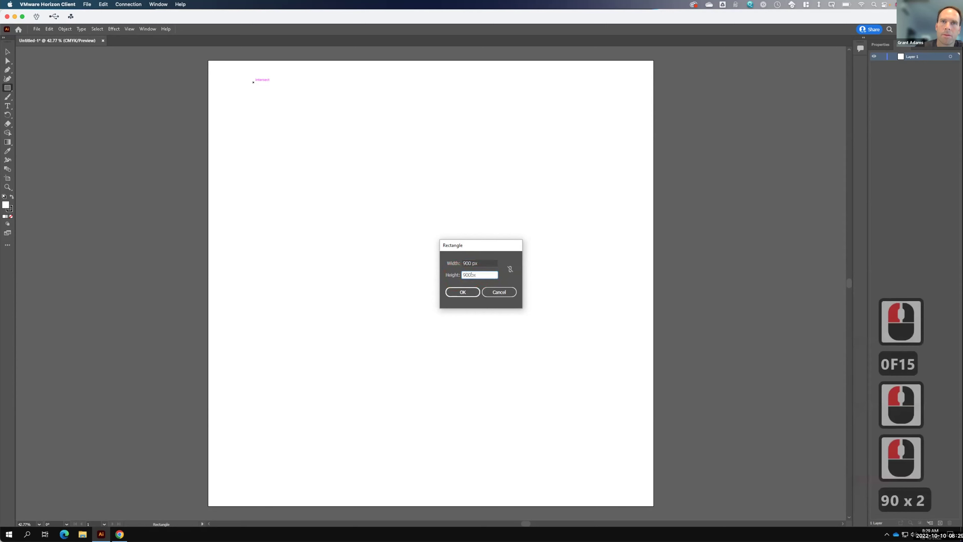
pyautogui.press('Tab')
pyautogui.click(464, 291)
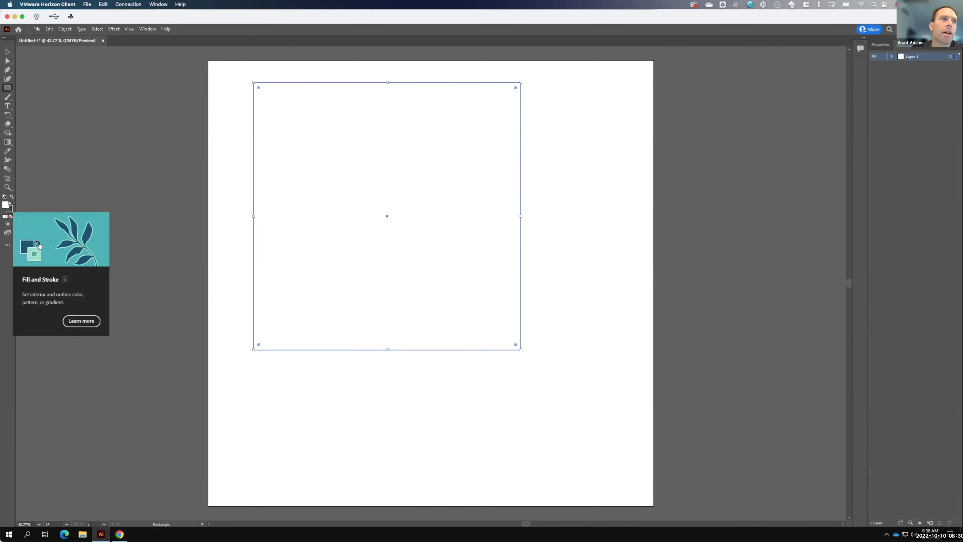
# Step: Fill the square with a bright red and remove its stroke
pyautogui.click(9, 201)
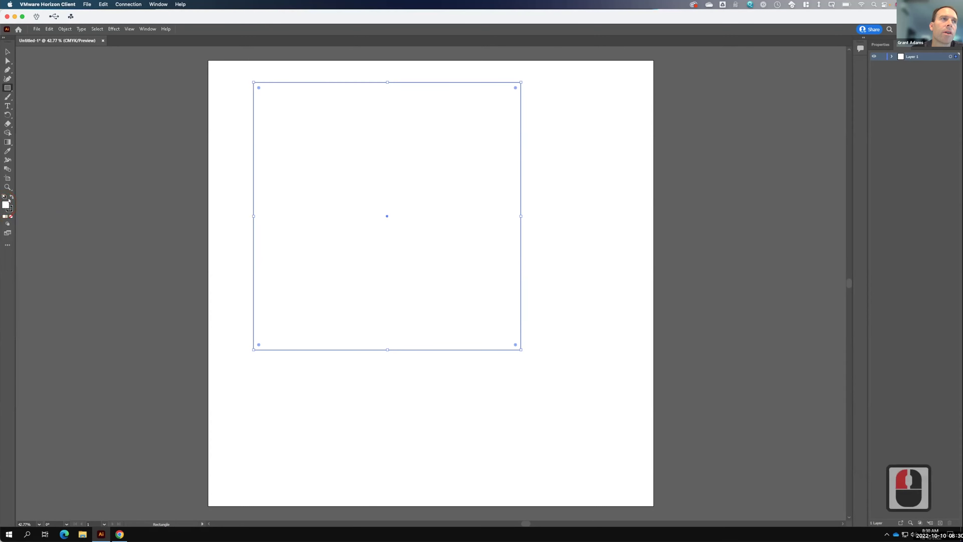
pyautogui.doubleClick(6, 203)
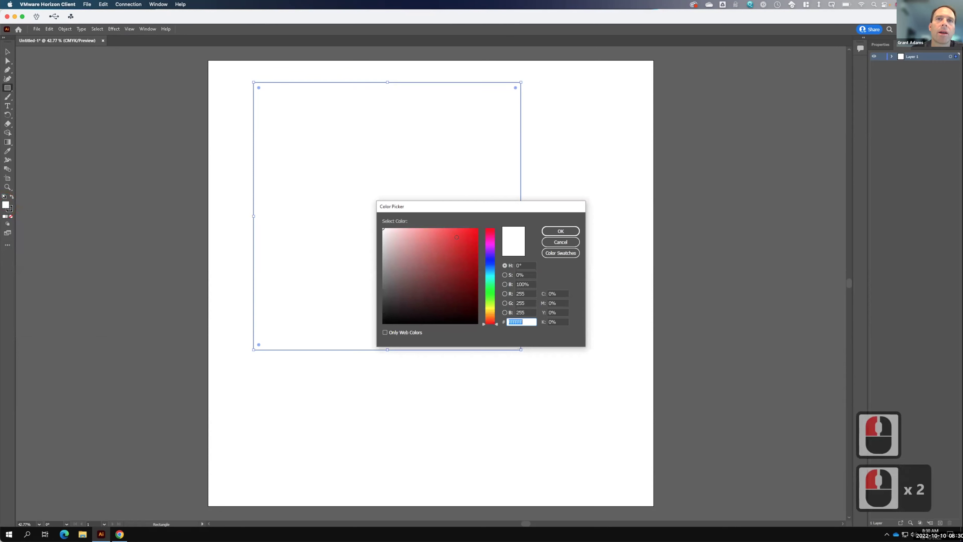
pyautogui.click(457, 237)
pyautogui.click(560, 231)
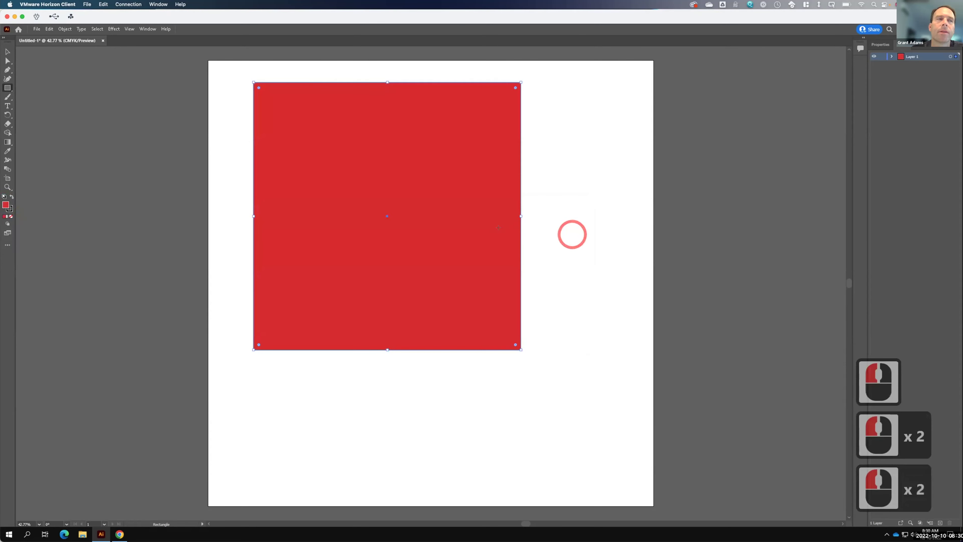
pyautogui.click(7, 205)
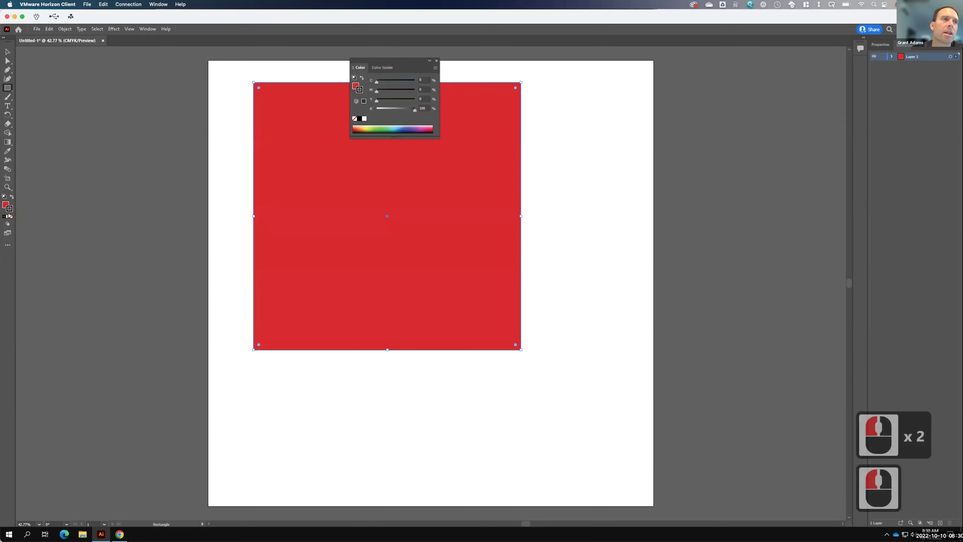
pyautogui.click(10, 216)
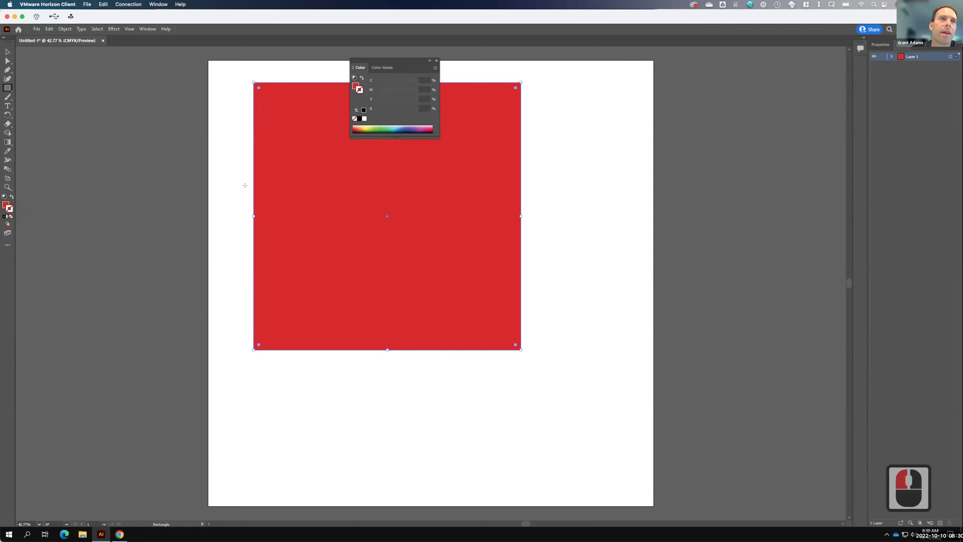
# Step: Move the floating colour controls off the artboard and centre the red square horizontally in the artboard's upper part
pyautogui.click(7, 51)
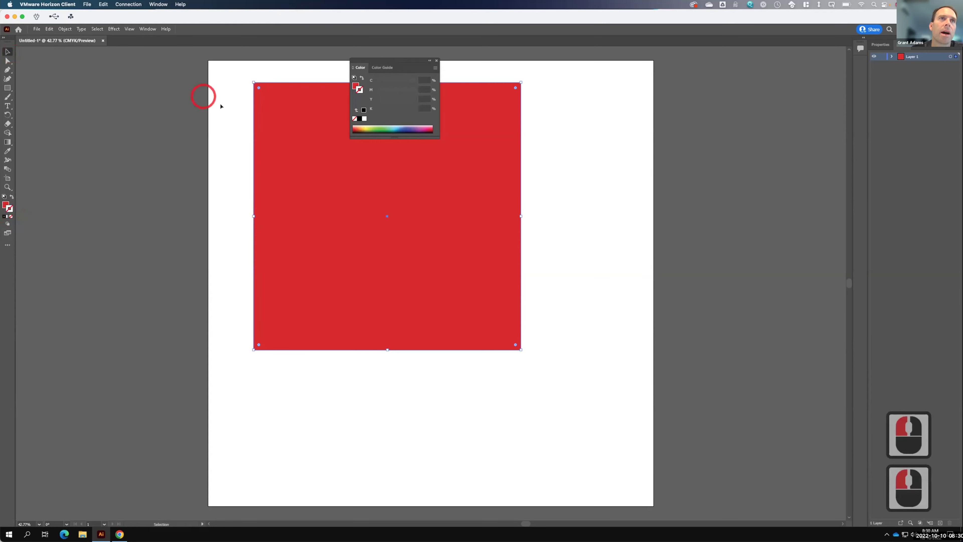
pyautogui.doubleClick(342, 193)
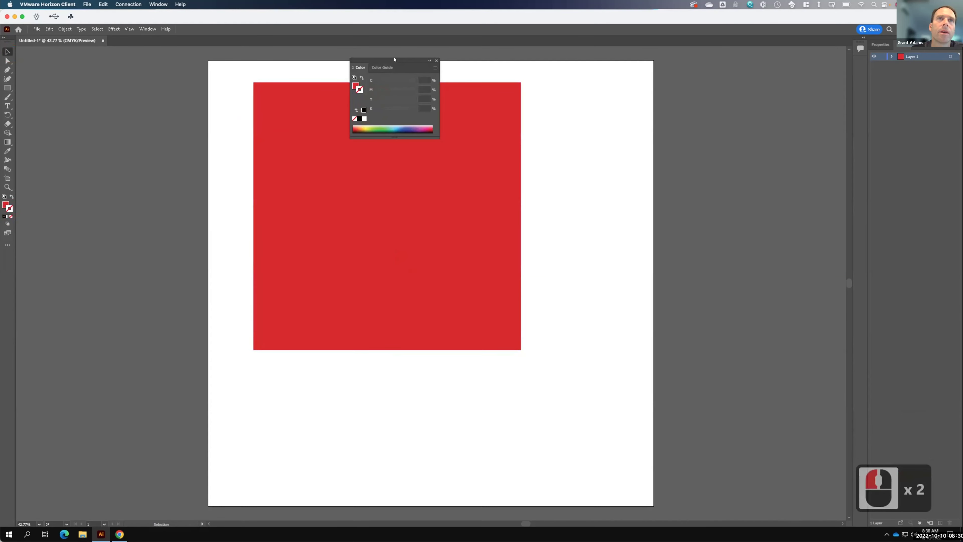
pyautogui.moveTo(395, 56); pyautogui.dragTo(735, 71)
pyautogui.doubleClick(434, 113)
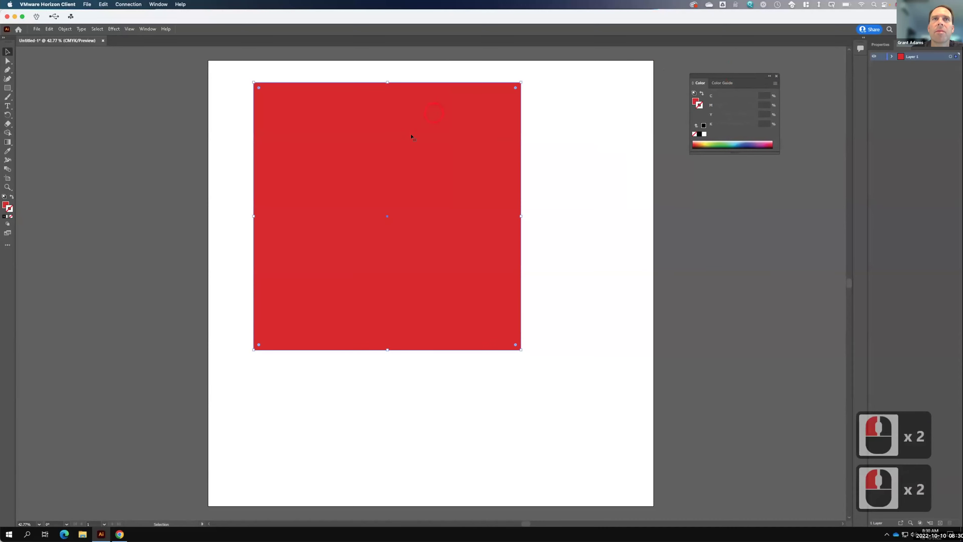
pyautogui.moveTo(412, 161); pyautogui.dragTo(456, 223)
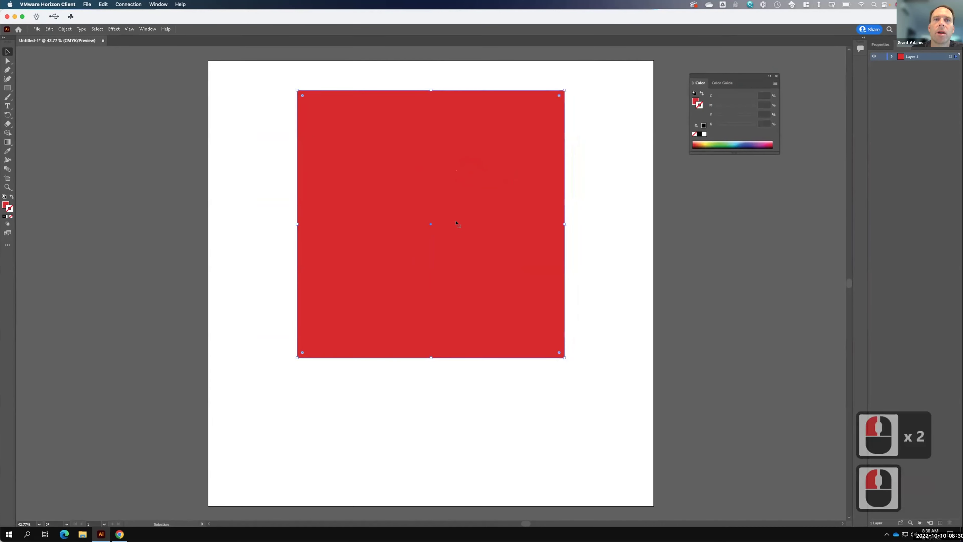
# Step: Move the square's two lower corner points slightly inward with Direct Selection so its sides taper toward the base
pyautogui.click(8, 57)
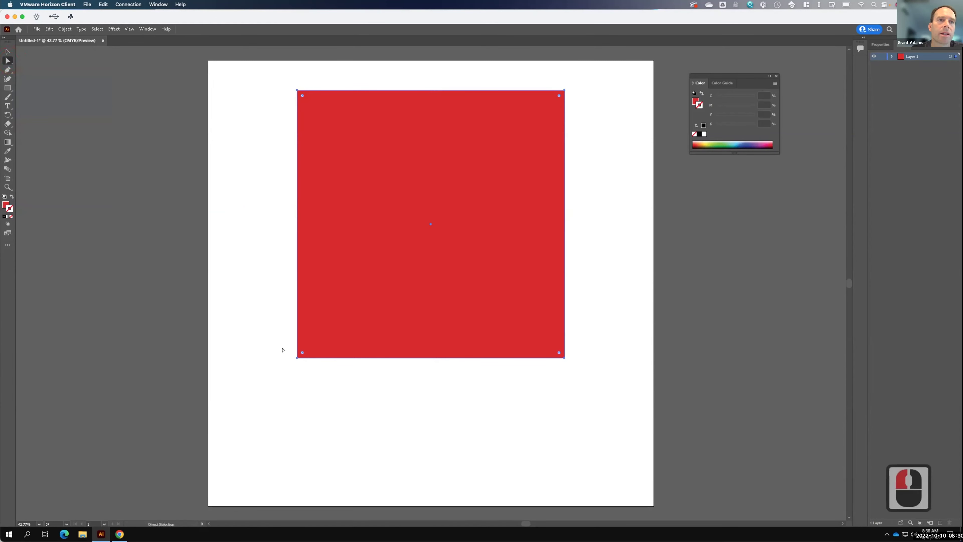
pyautogui.click(295, 356)
pyautogui.click(295, 355)
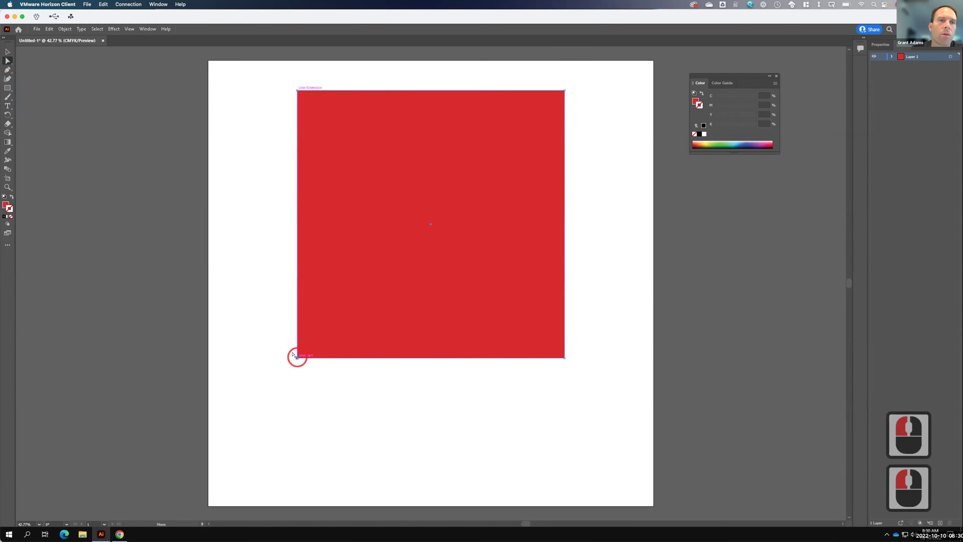
pyautogui.moveTo(294, 355); pyautogui.dragTo(303, 355)
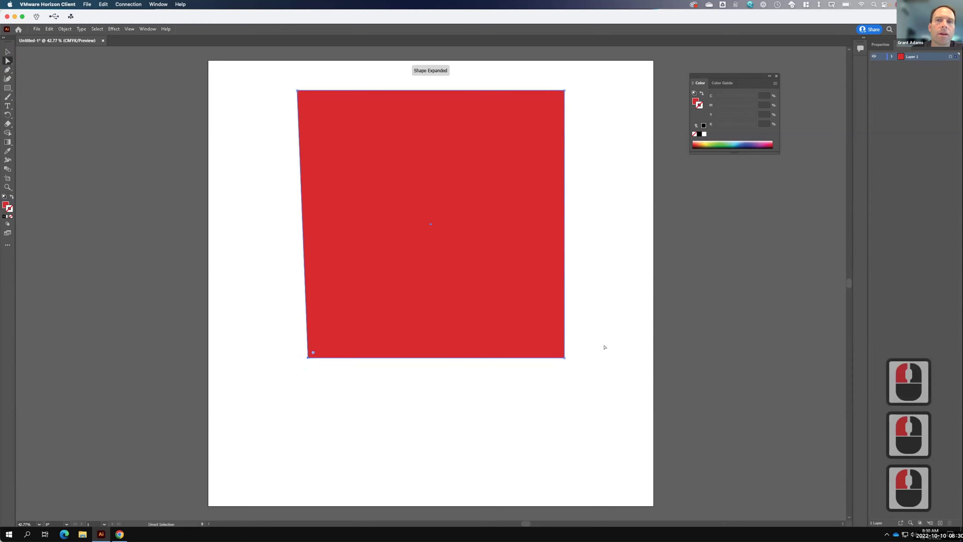
pyautogui.click(564, 357)
pyautogui.moveTo(559, 353); pyautogui.dragTo(552, 354)
pyautogui.press('F15')
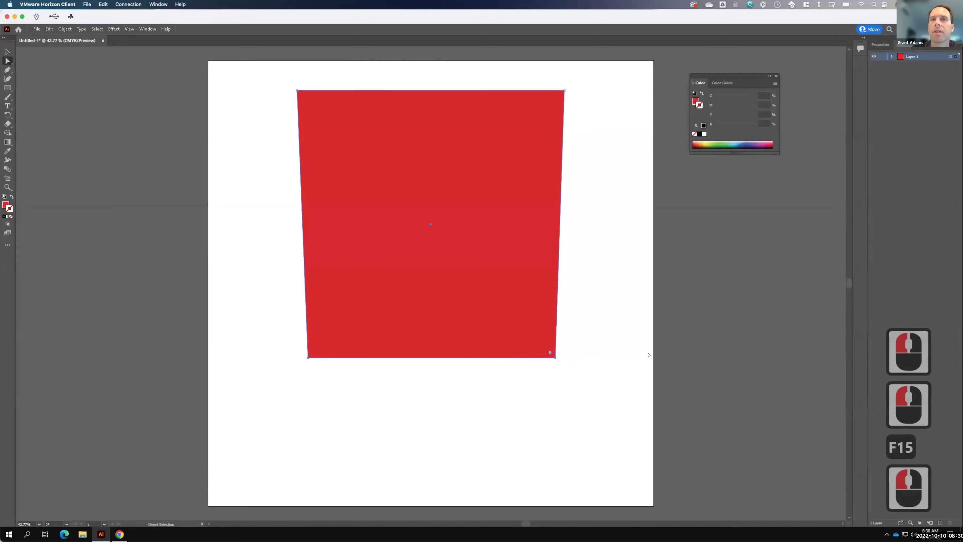
# Step: Add an anchor point at the middle of the shape's bottom edge and pull it straight down into a shield point
pyautogui.click(8, 68)
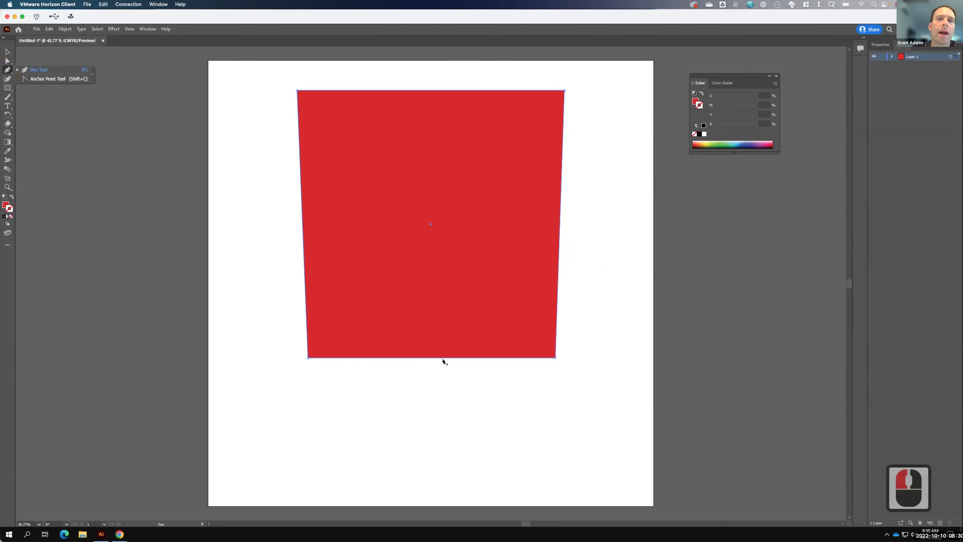
pyautogui.click(430, 357)
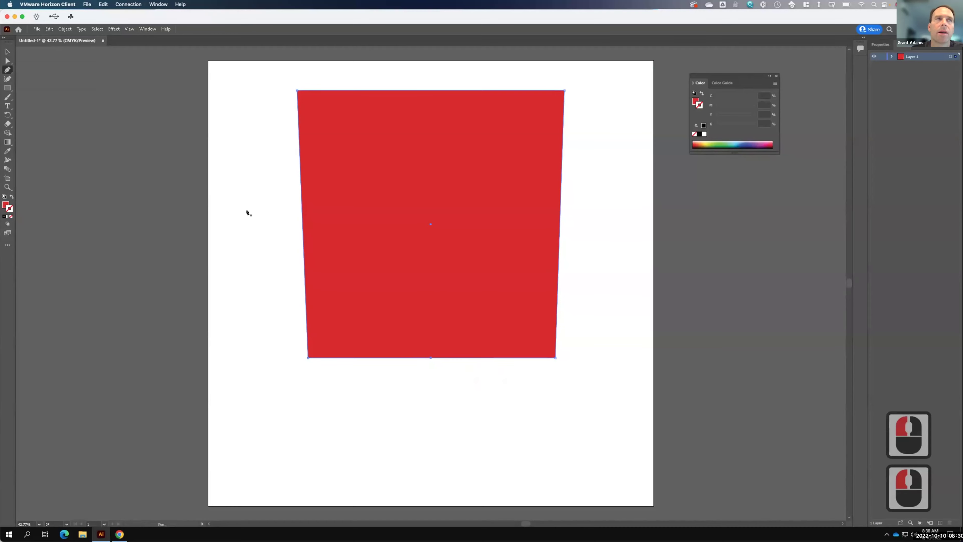
pyautogui.click(8, 60)
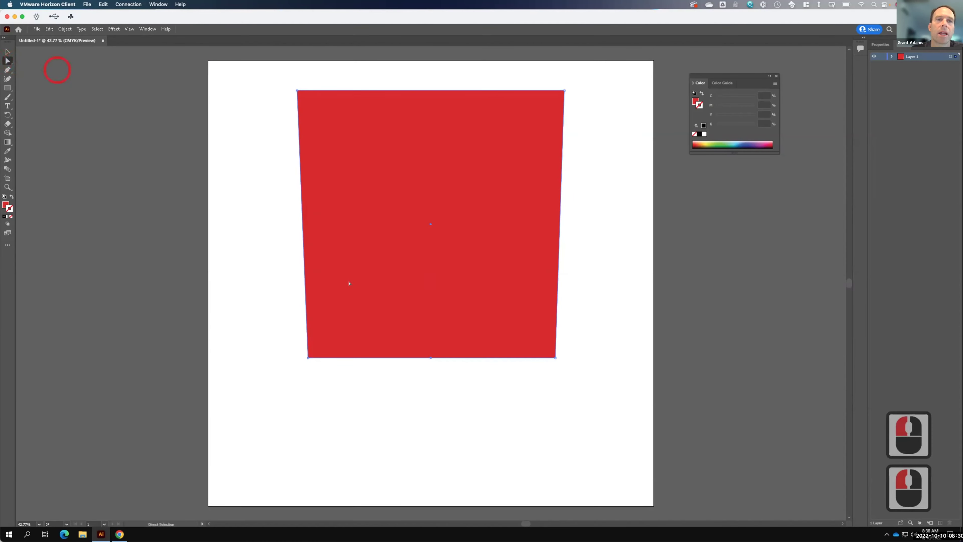
pyautogui.moveTo(426, 355); pyautogui.dragTo(427, 424)
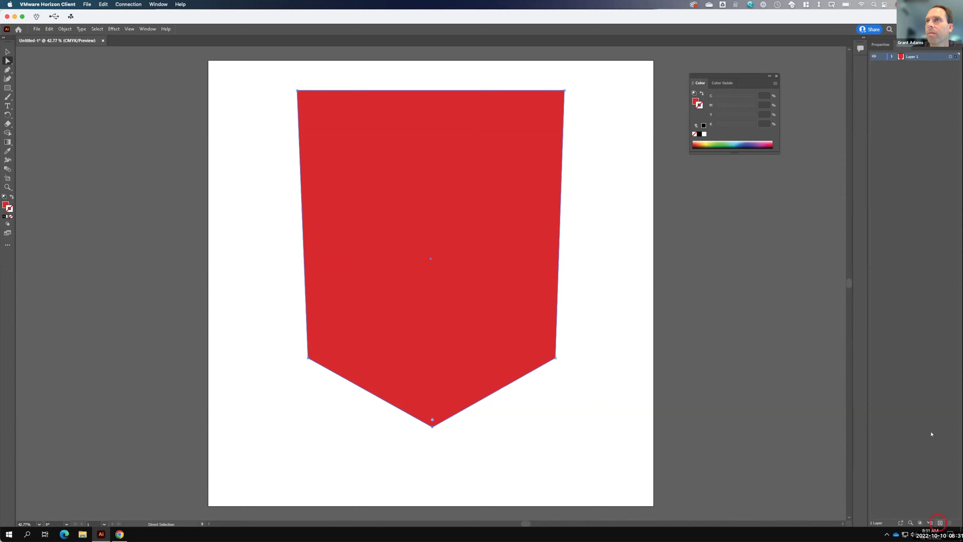
# Step: Add a new layer with Layer 1 hidden and create a 900 × 900 px red square on it
pyautogui.click(940, 523)
pyautogui.click(874, 64)
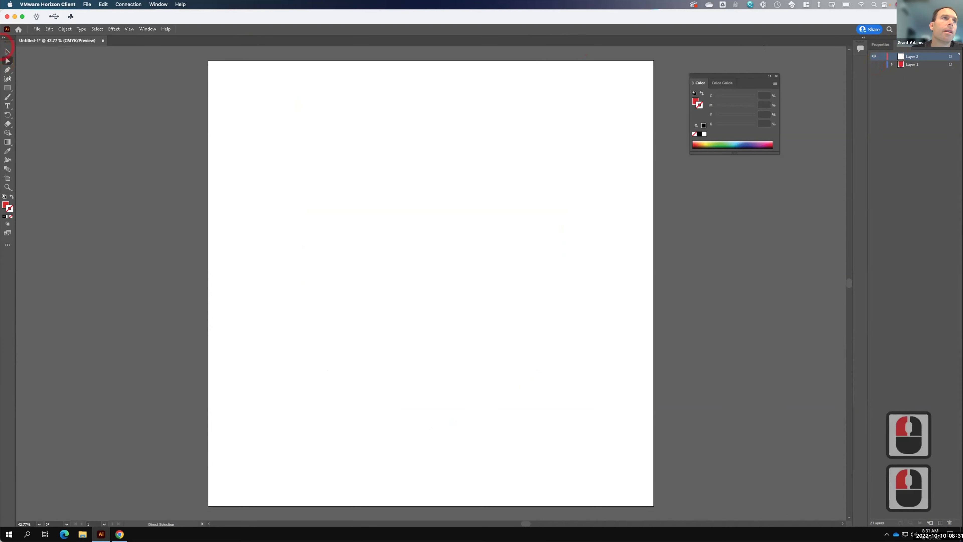
pyautogui.click(8, 87)
pyautogui.click(308, 108)
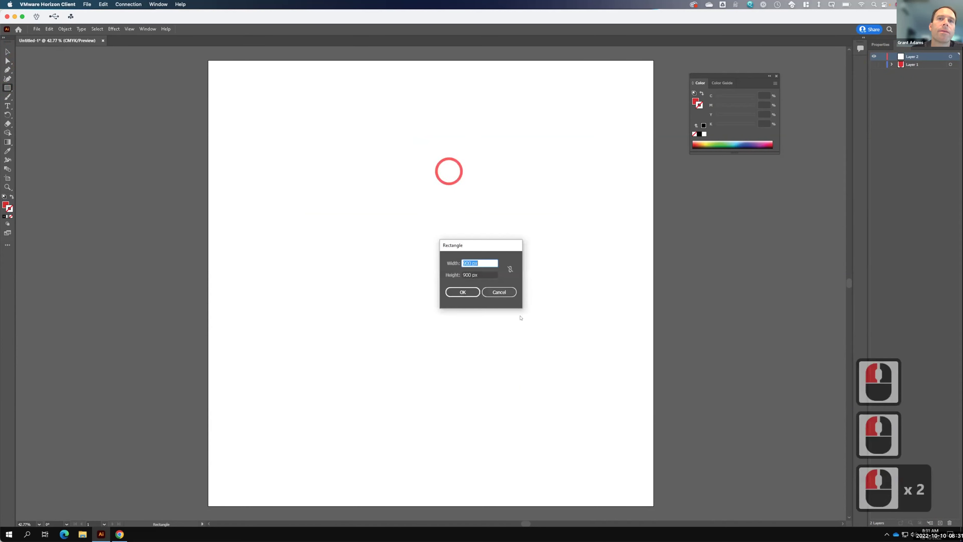
pyautogui.click(456, 291)
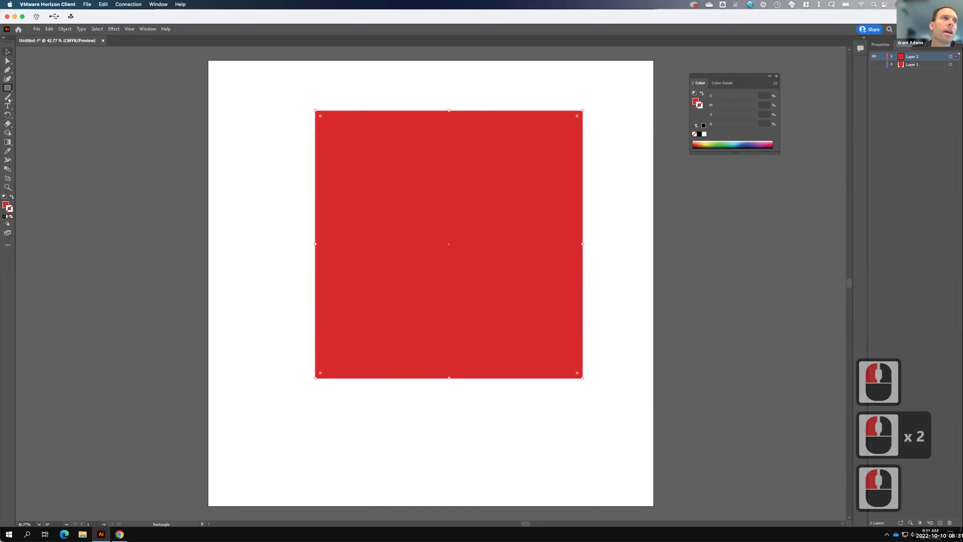
# Step: Draw a closed downward-pointing triangle with the Pen tool just below the square, about as wide as the square
pyautogui.click(8, 69)
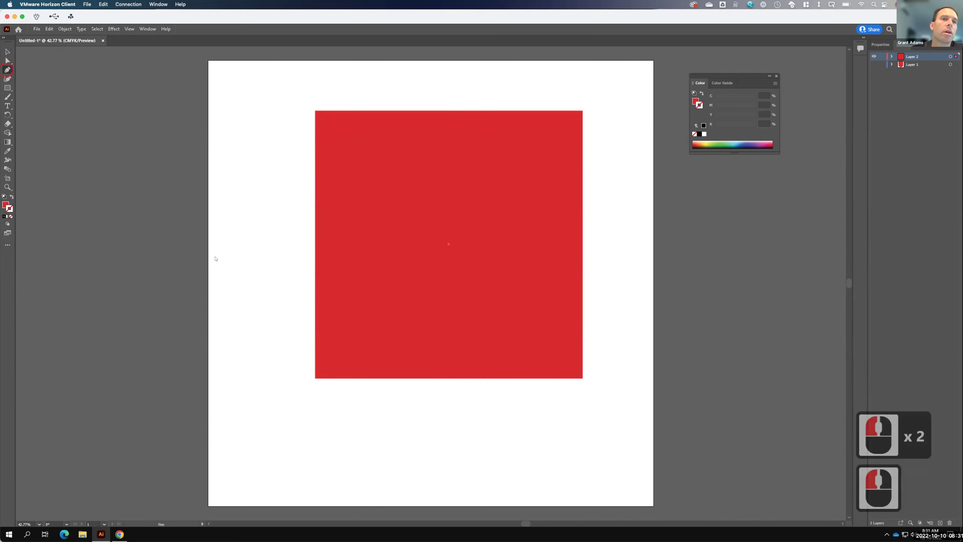
pyautogui.click(314, 383)
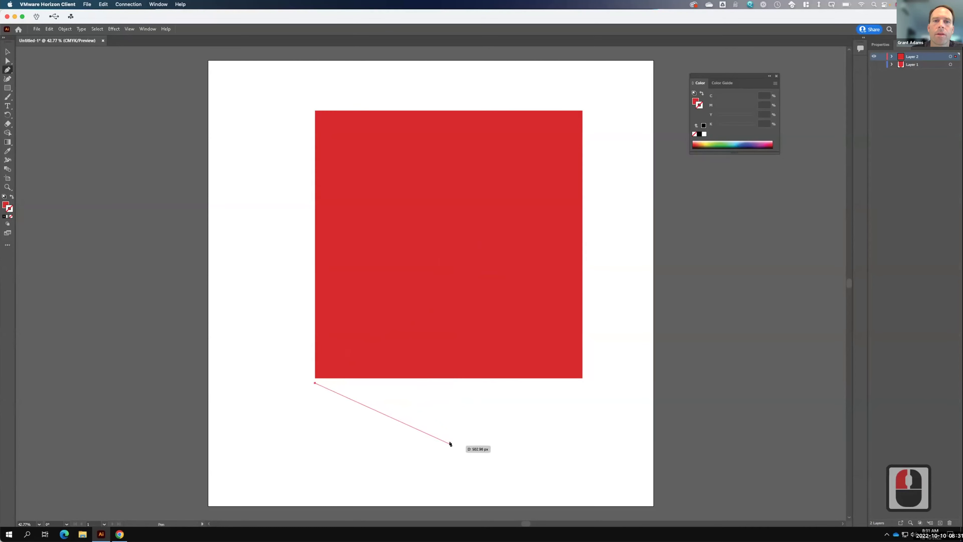
pyautogui.click(456, 448)
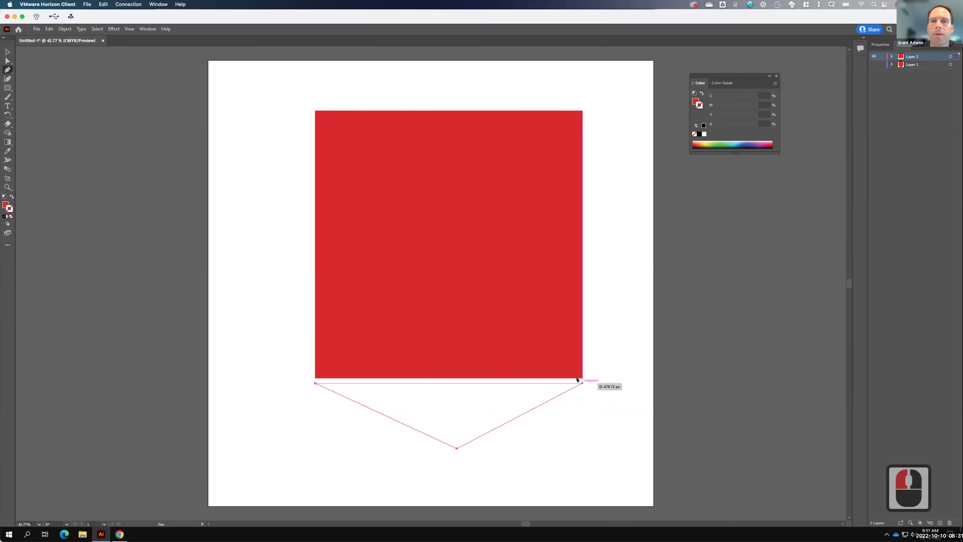
pyautogui.click(582, 382)
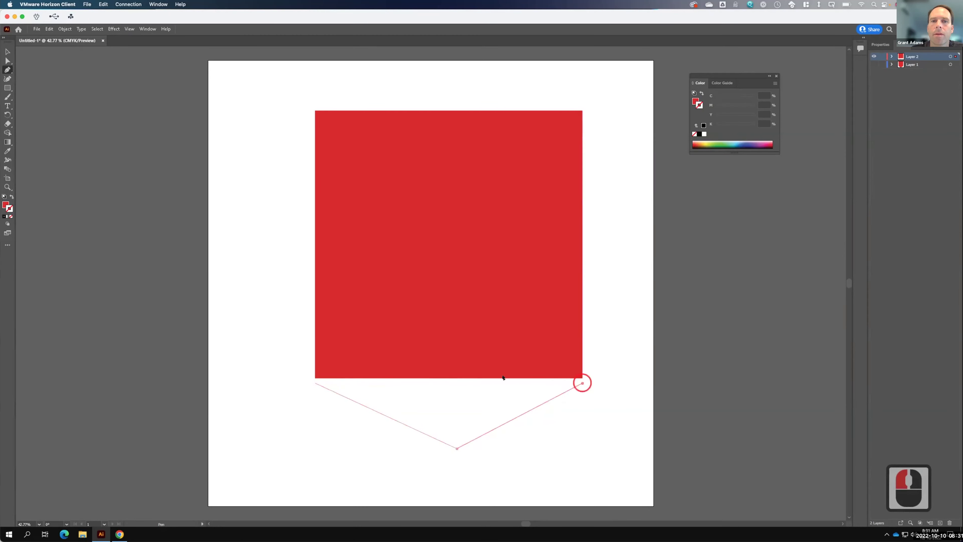
pyautogui.click(311, 381)
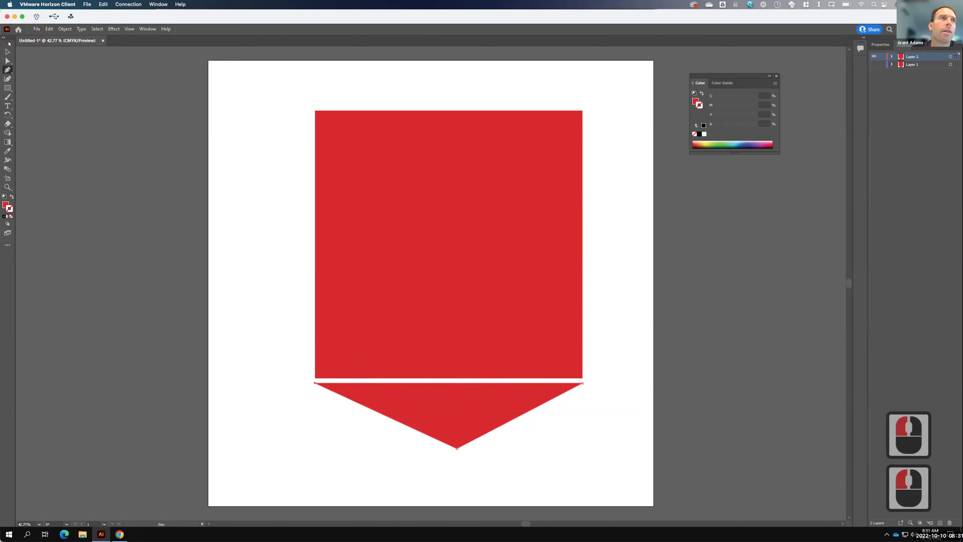
# Step: Move the triangle up so its top edge meets the square's bottom edge, aligned with the square's sides
pyautogui.click(8, 50)
pyautogui.click(432, 389)
pyautogui.moveTo(435, 395); pyautogui.dragTo(433, 391)
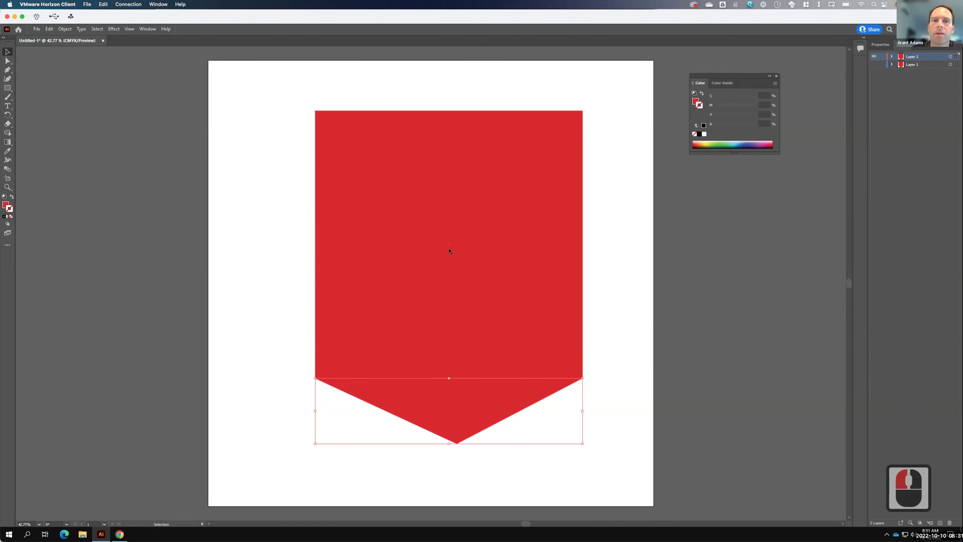
pyautogui.click(605, 323)
pyautogui.click(439, 312)
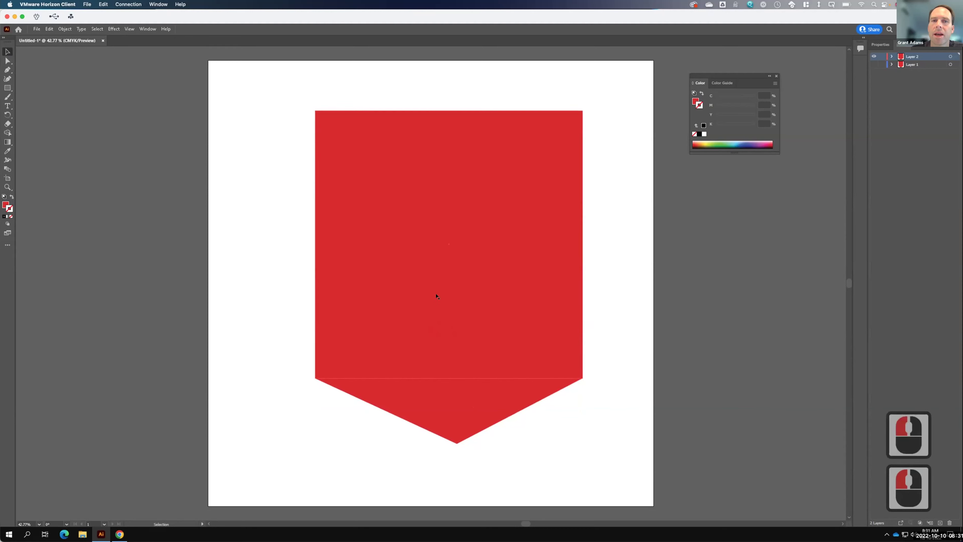
pyautogui.press('F15')
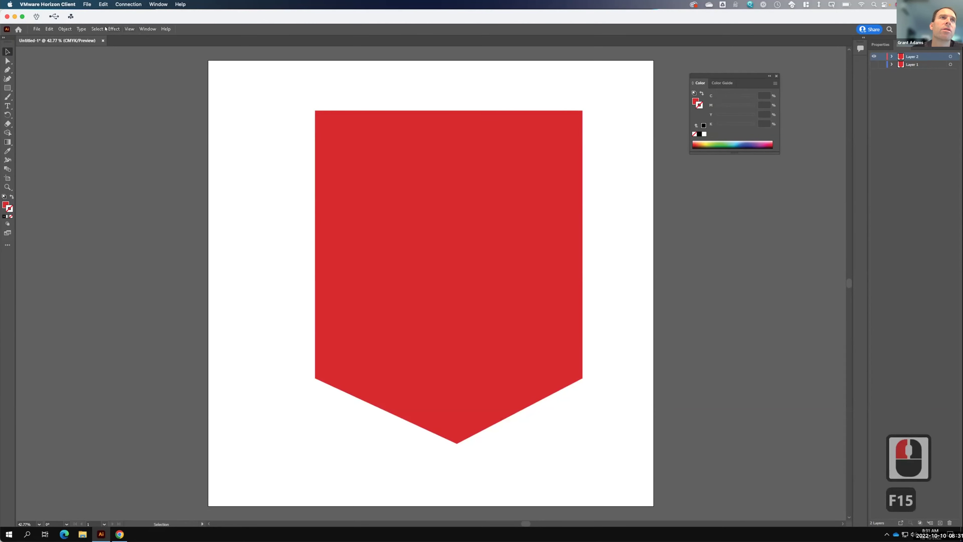
# Step: Show the Pathfinder options and unite the square and triangle into a single shield shape
pyautogui.click(148, 29)
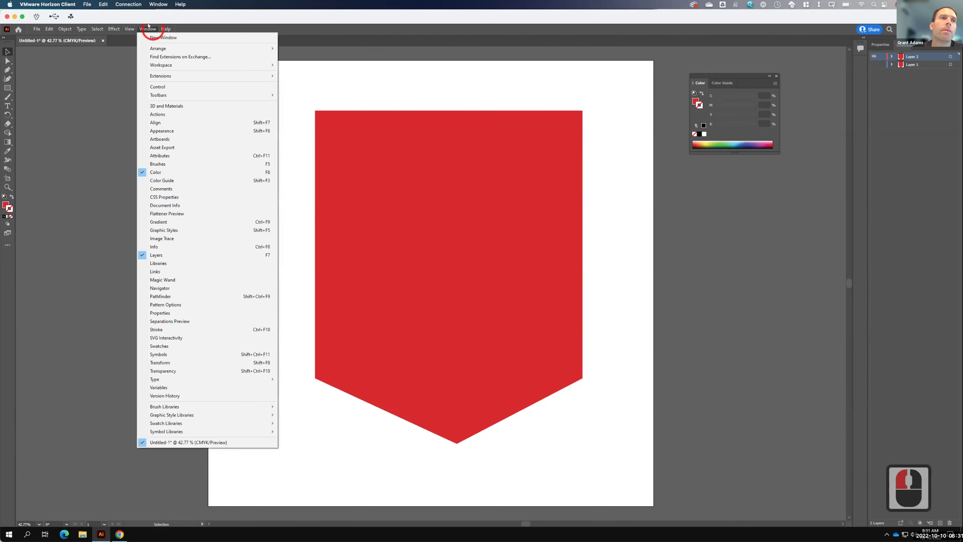
pyautogui.click(167, 296)
pyautogui.moveTo(88, 277); pyautogui.dragTo(756, 251)
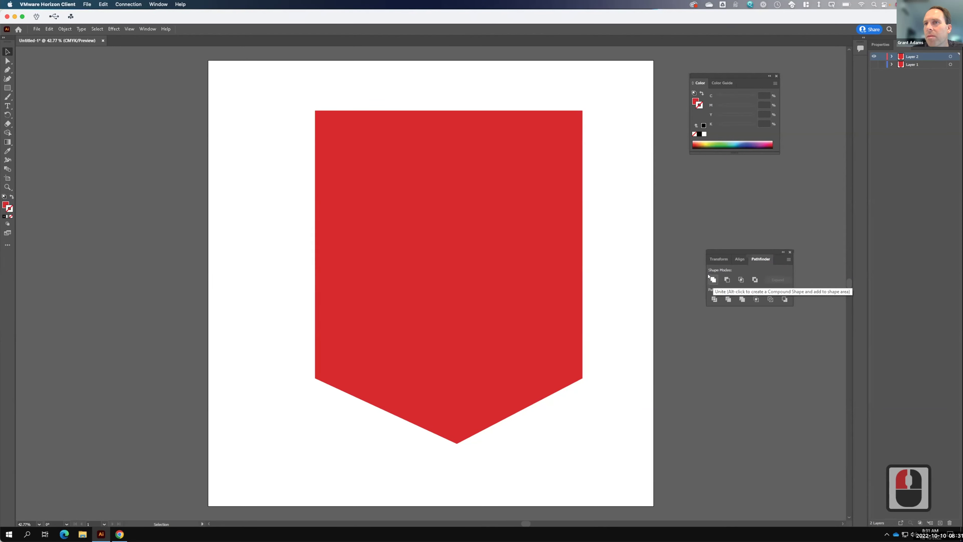
pyautogui.click(486, 401)
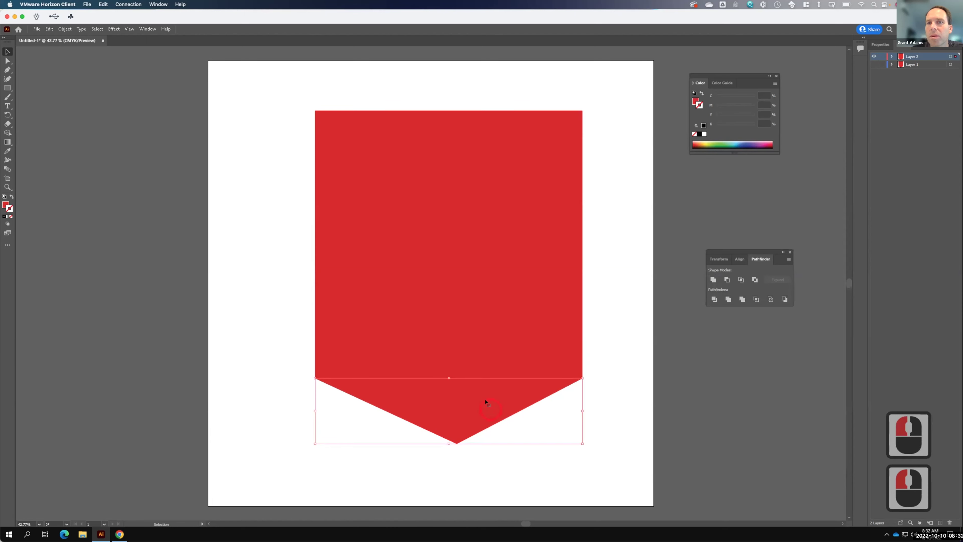
pyautogui.keyDown('shift'); pyautogui.click(481, 290); pyautogui.keyUp('shift')
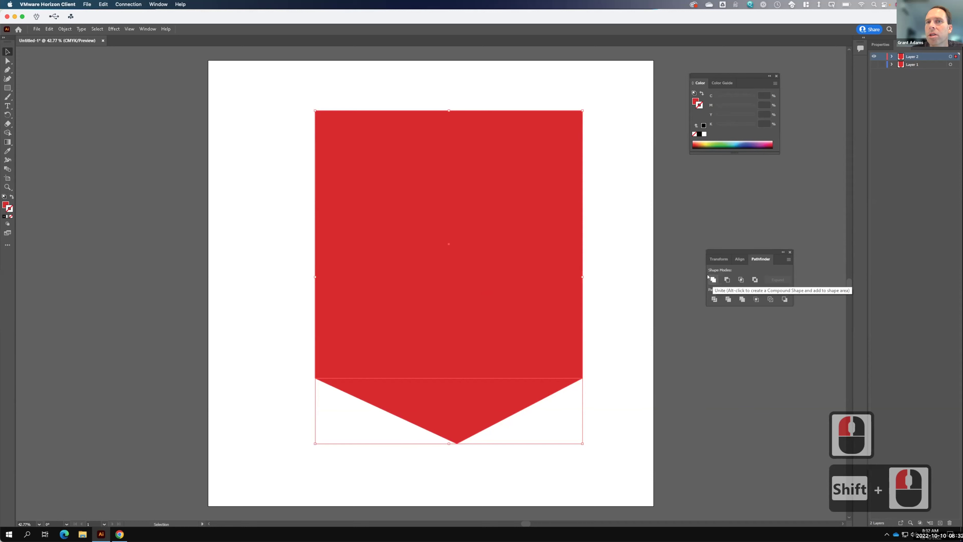
pyautogui.click(709, 278)
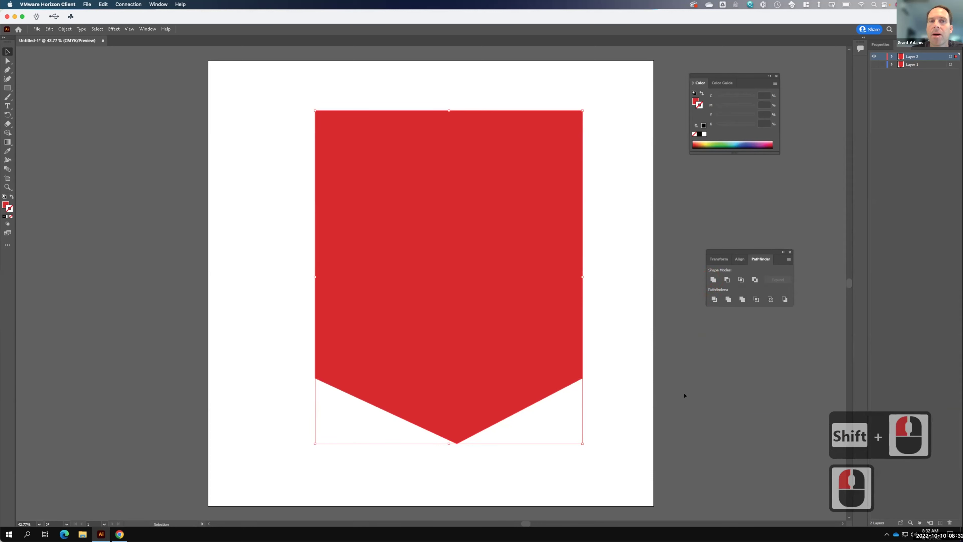
pyautogui.click(780, 446)
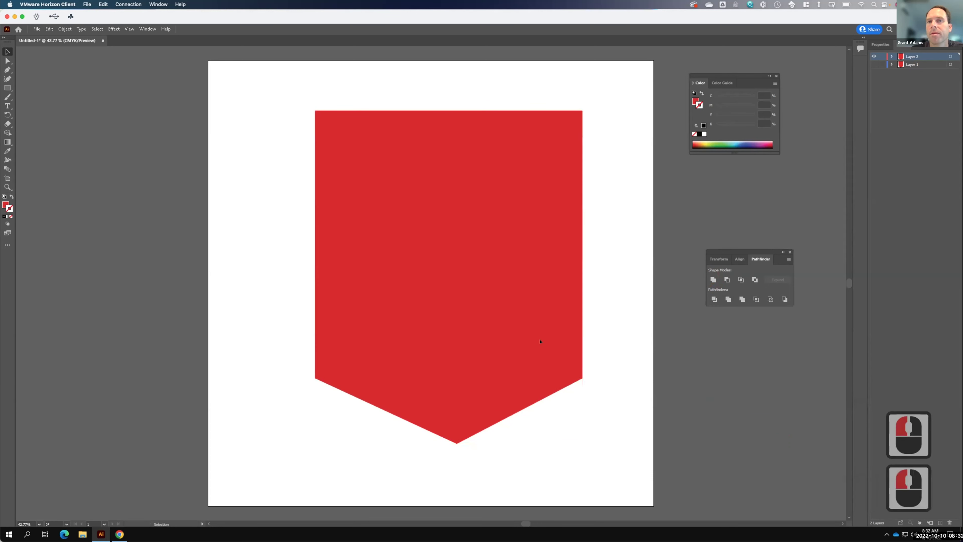
# Step: Pull the shield's bottom point up inside the shape with Direct Selection to form an inward notch centred on its width
pyautogui.click(477, 284)
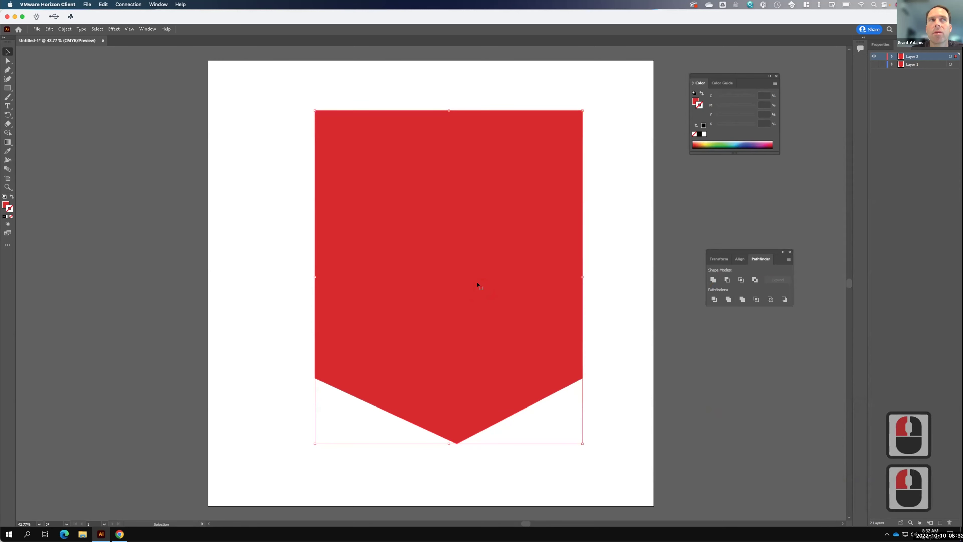
pyautogui.click(8, 61)
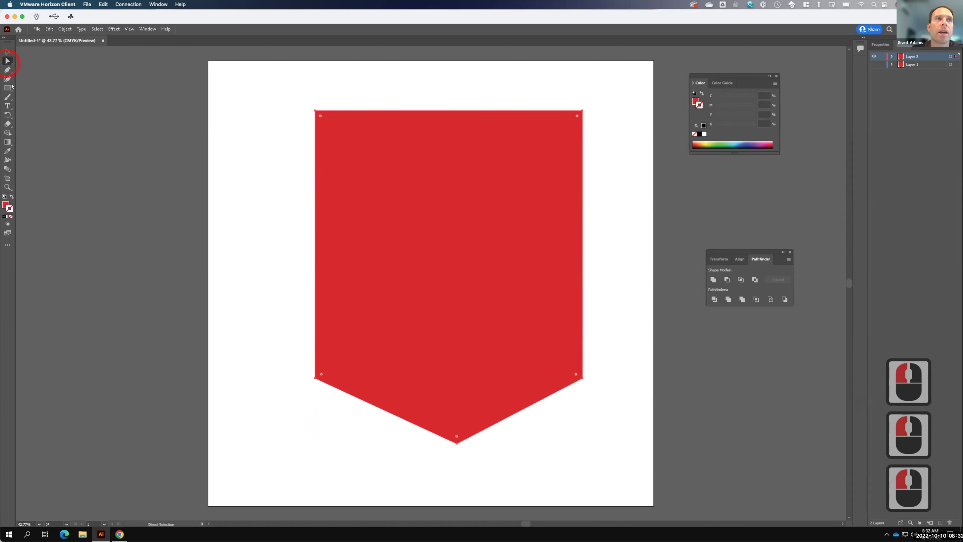
pyautogui.moveTo(454, 445); pyautogui.dragTo(449, 308)
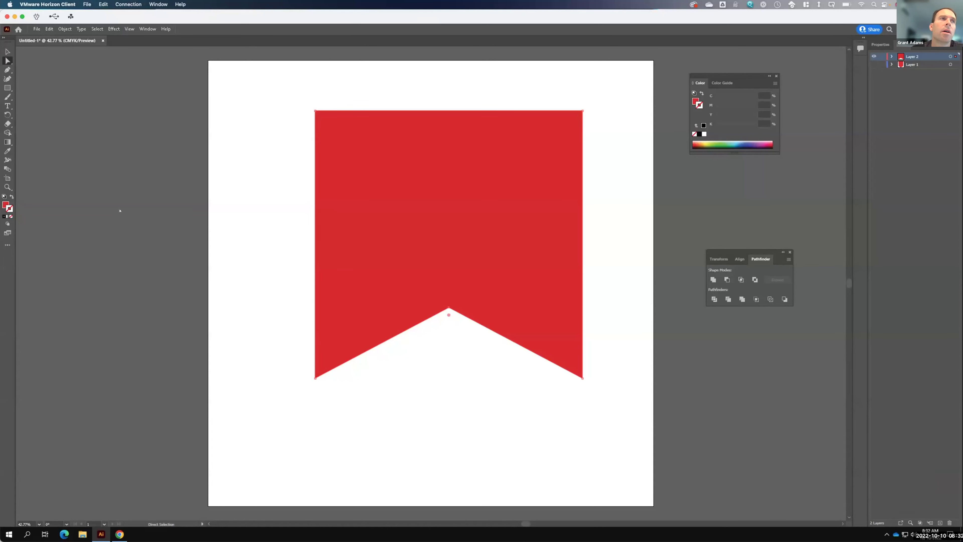
# Step: Draw a small square in the middle of the banner shape and cut it out with Minus Front
pyautogui.click(8, 87)
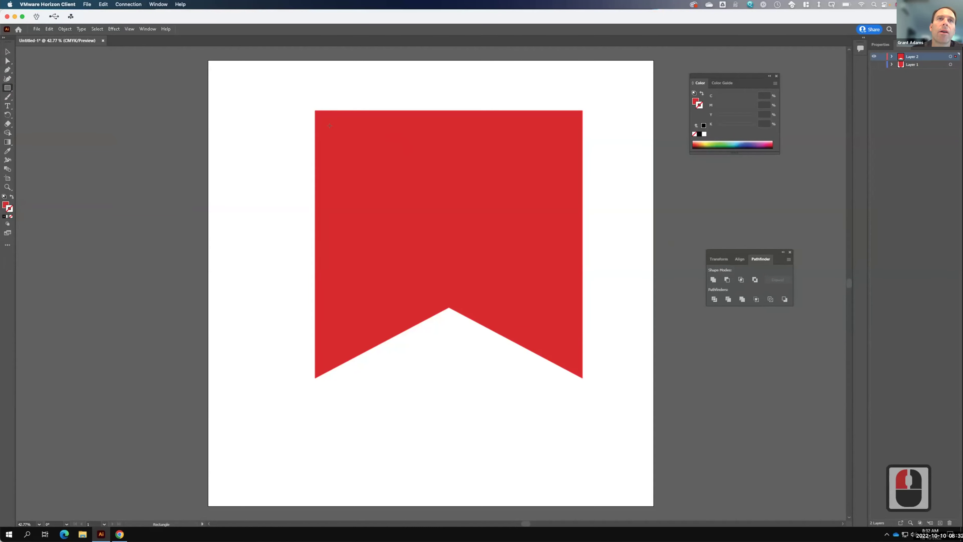
pyautogui.moveTo(399, 172); pyautogui.dragTo(493, 264)
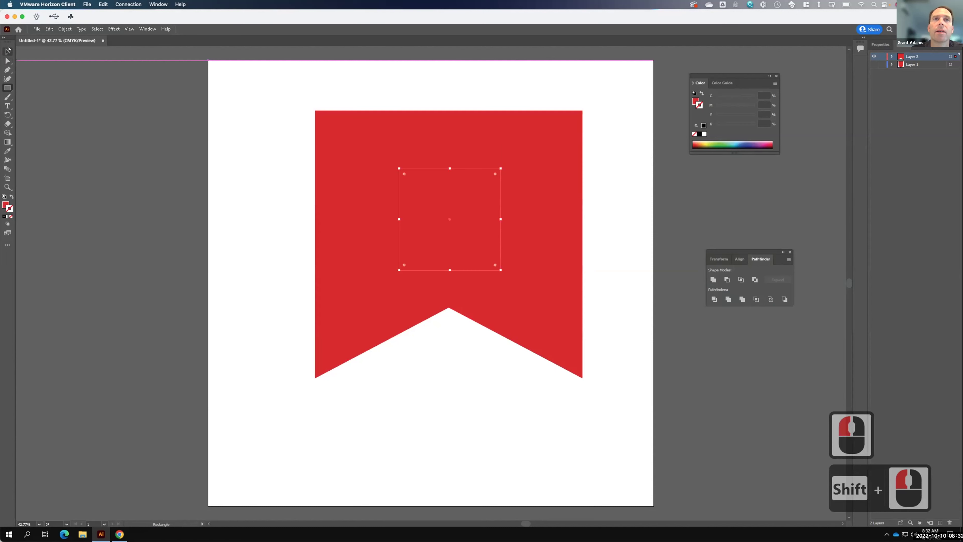
pyautogui.click(8, 51)
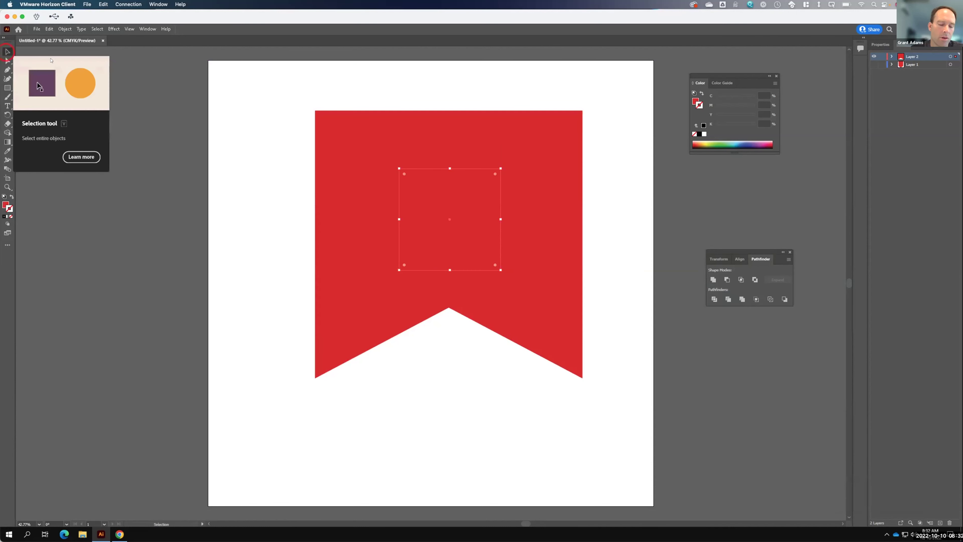
pyautogui.keyDown('shift'); pyautogui.click(516, 149); pyautogui.keyUp('shift')
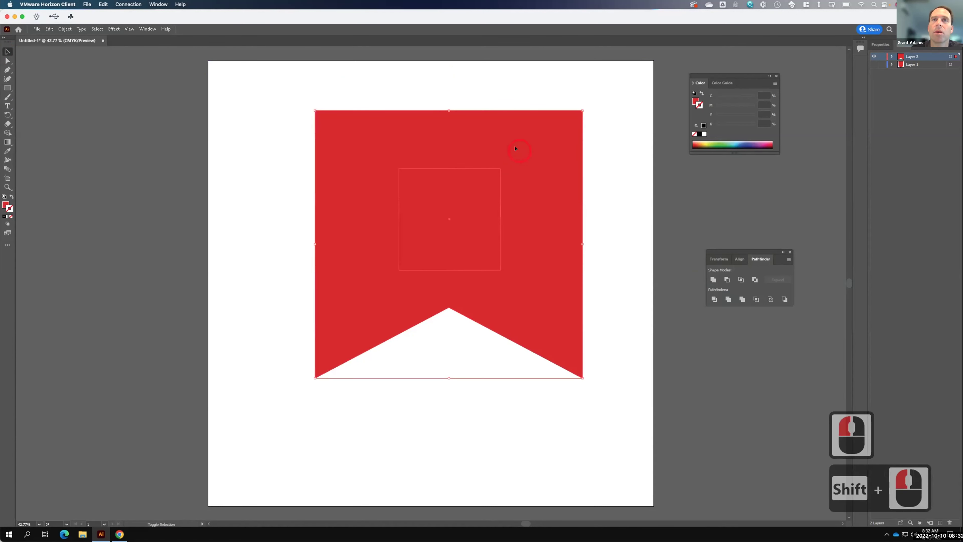
pyautogui.click(726, 279)
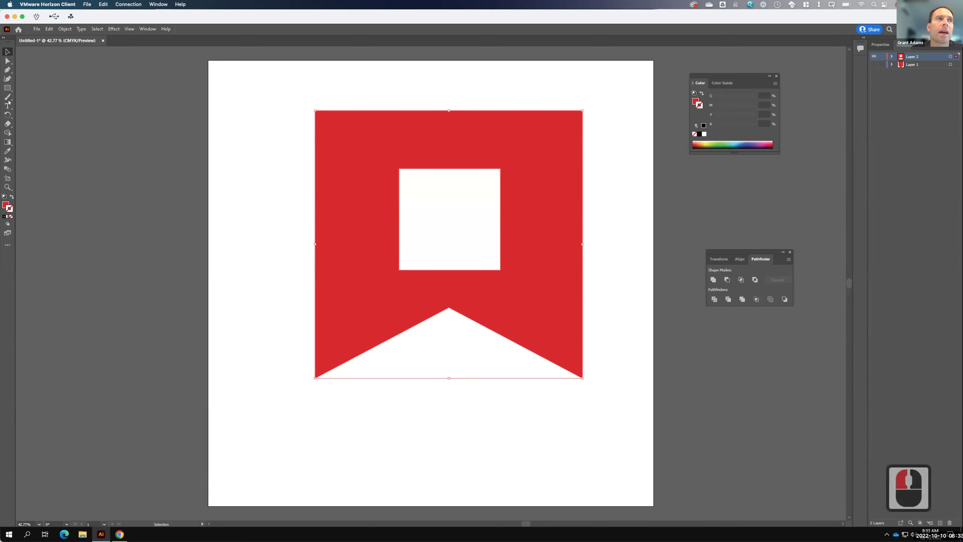
# Step: Draw a tall rectangle overlapping the left part of the banner shape and change its fill to blue
pyautogui.click(8, 87)
pyautogui.moveTo(250, 156); pyautogui.dragTo(470, 474)
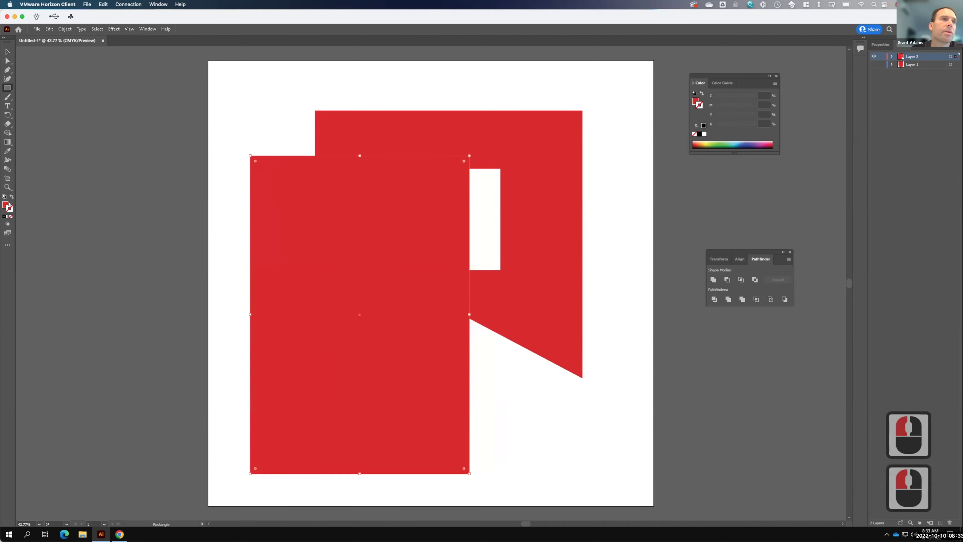
pyautogui.doubleClick(8, 201)
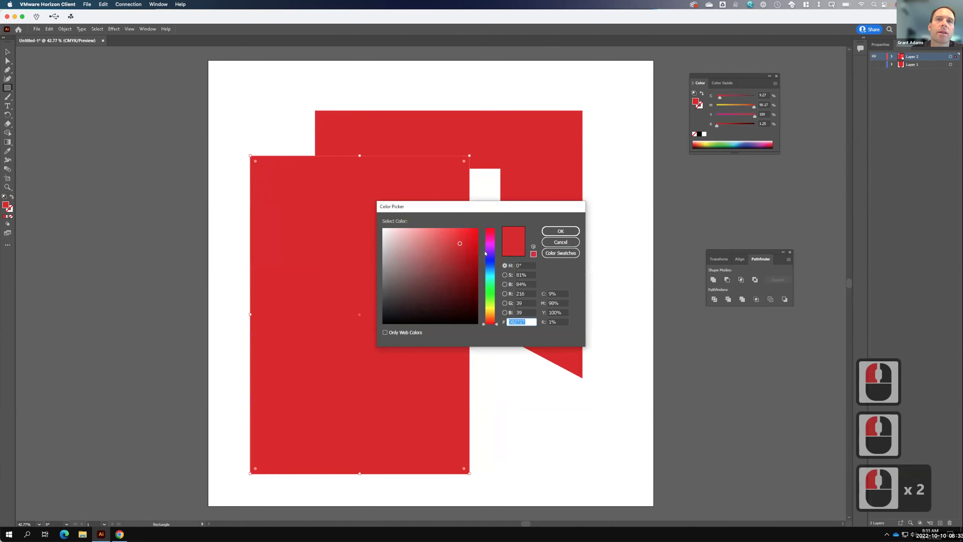
pyautogui.click(491, 258)
pyautogui.click(561, 231)
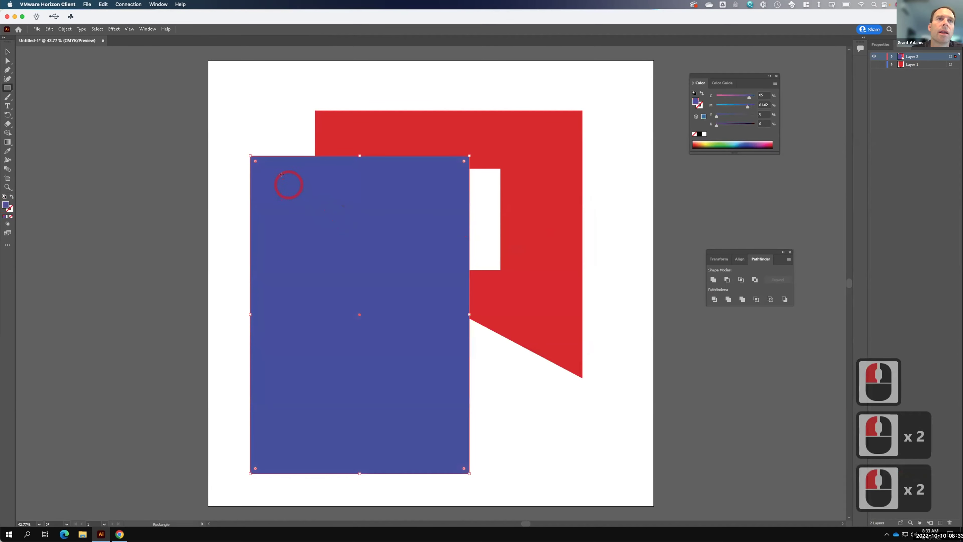
# Step: Send the blue rectangle to the back and move it left, clear of the red banner shape
pyautogui.rightClick(289, 185)
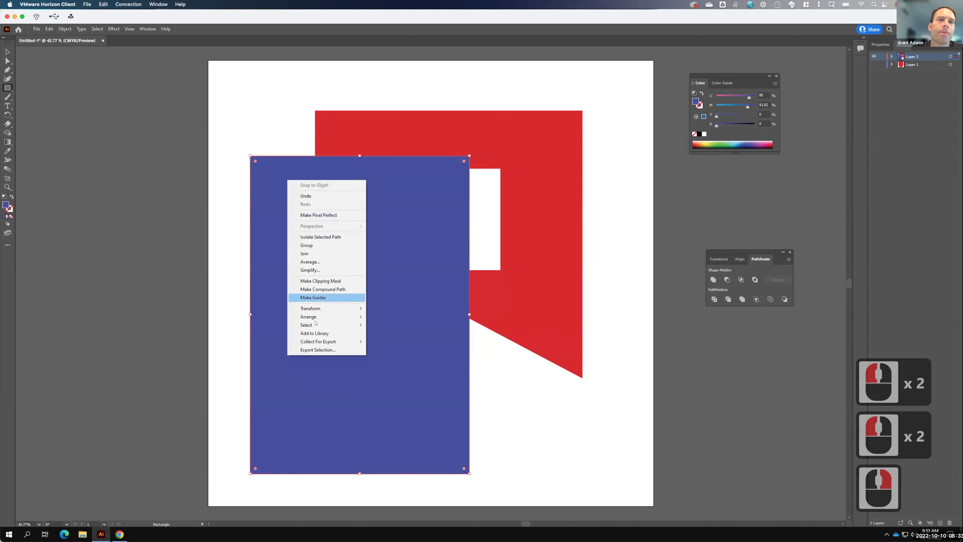
pyautogui.moveTo(315, 316)
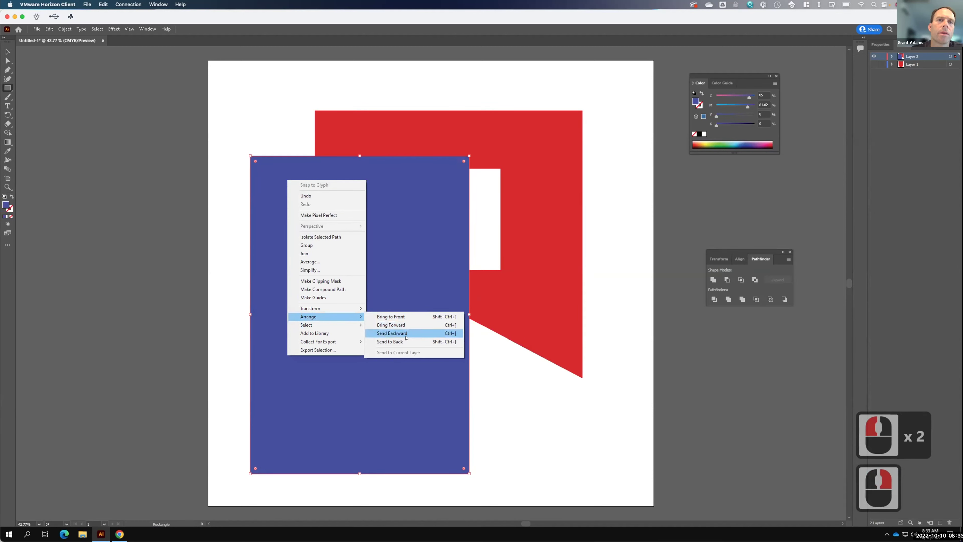
pyautogui.click(395, 341)
pyautogui.press('v')
pyautogui.moveTo(441, 421); pyautogui.dragTo(239, 396)
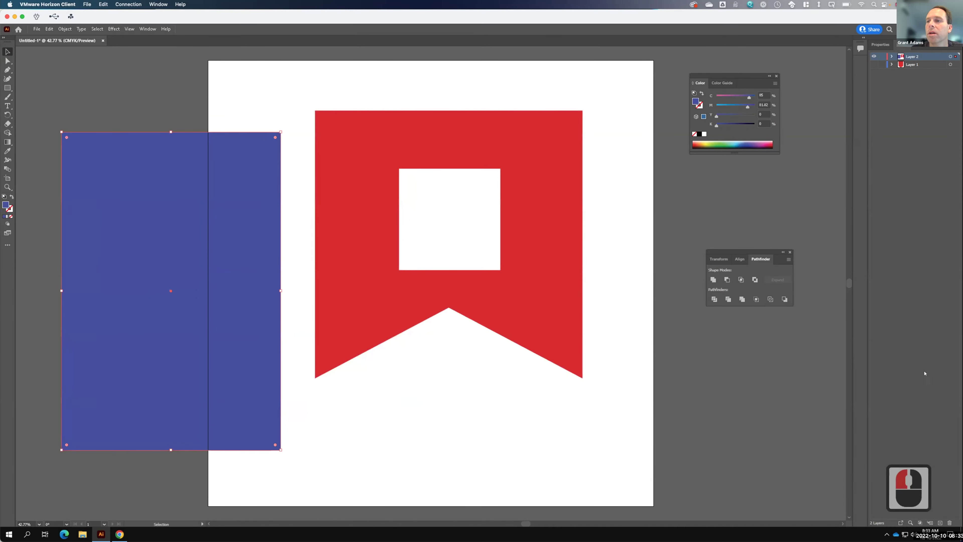
# Step: Add a new layer with Layer 2 hidden and create a 900 × 900 px blue square on it
pyautogui.click(940, 523)
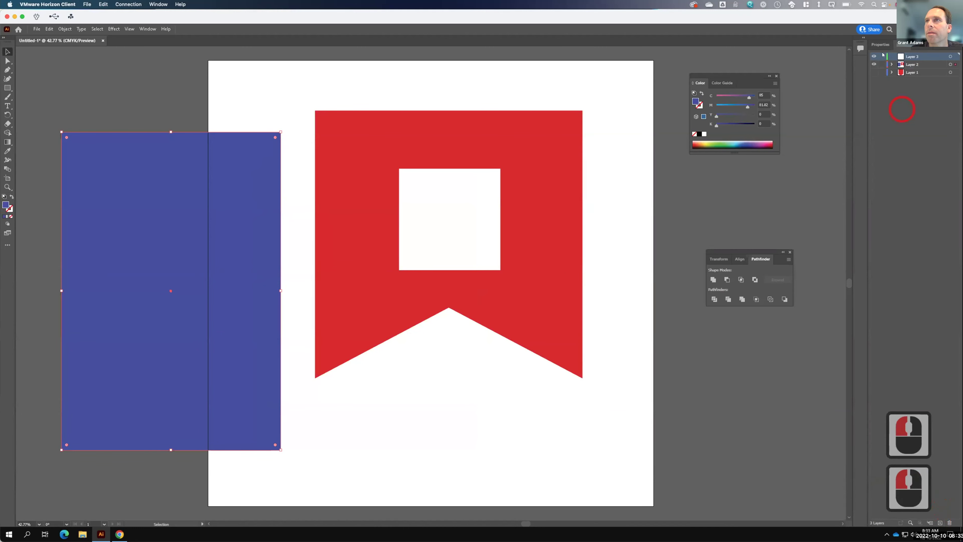
pyautogui.click(870, 58)
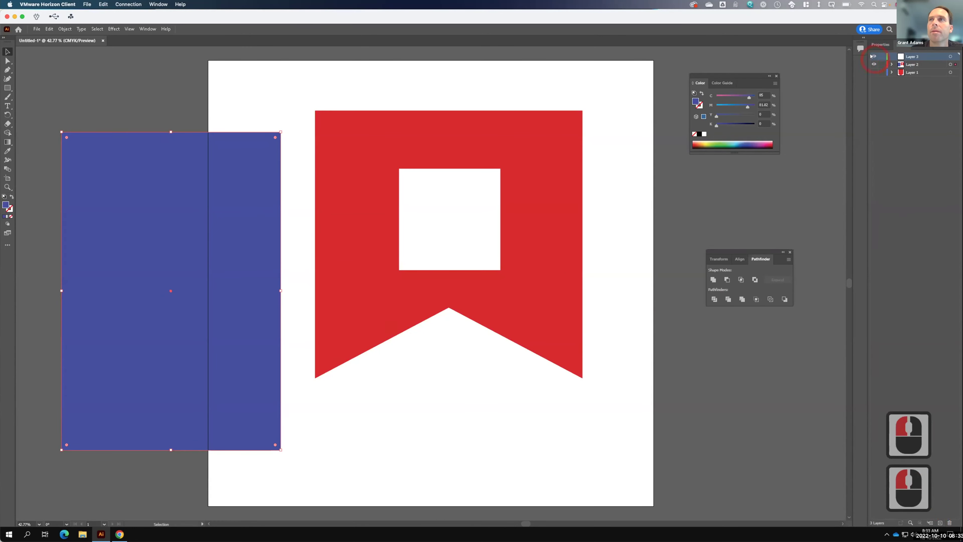
pyautogui.click(7, 87)
pyautogui.click(273, 129)
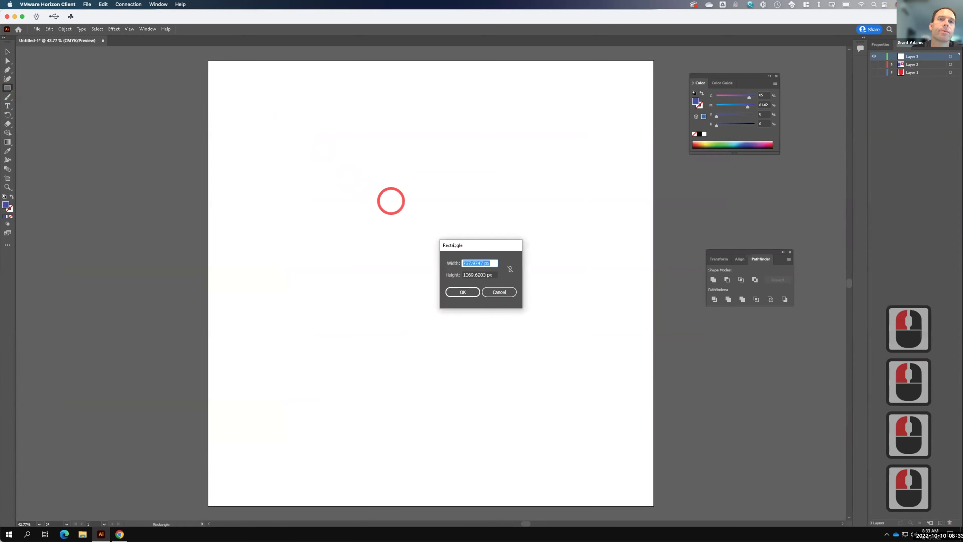
pyautogui.write('900')
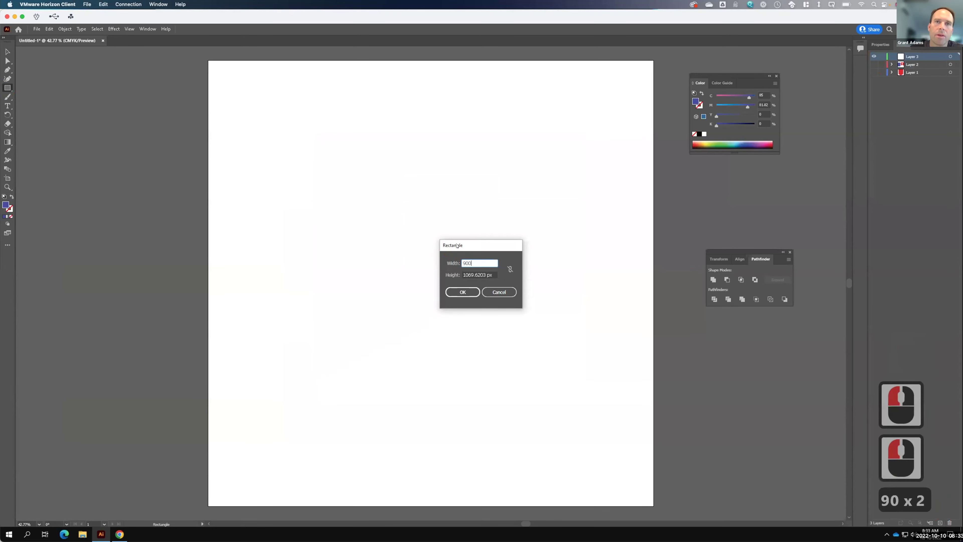
pyautogui.press('Tab')
pyautogui.write('900')
pyautogui.press('Tab')
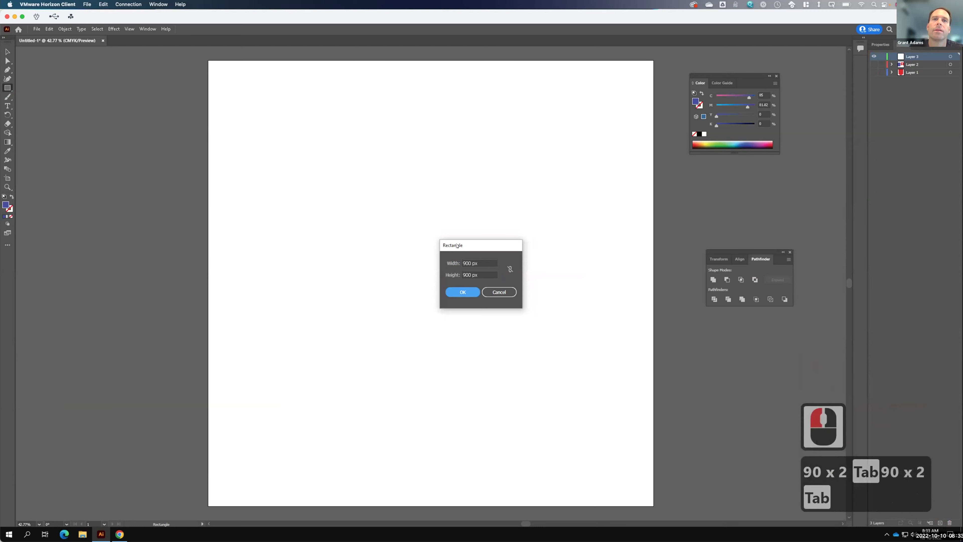
pyautogui.click(458, 291)
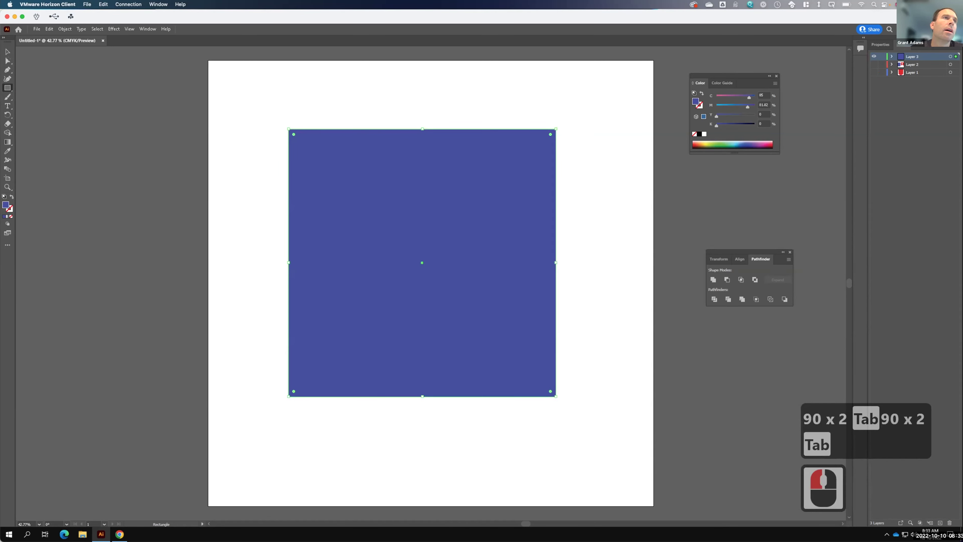
# Step: Nudge only the blue square's lower-right corner point about 20 px left with Direct Selection
pyautogui.click(8, 60)
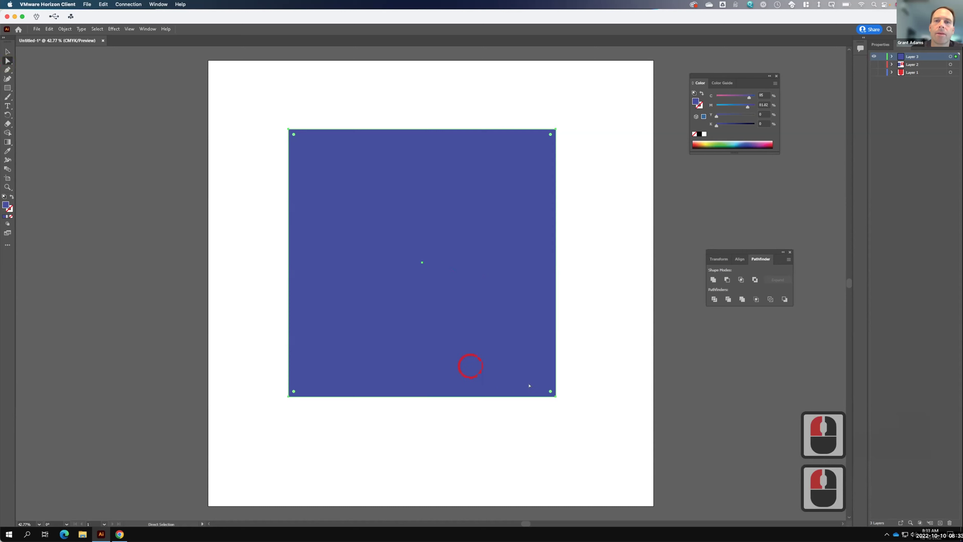
pyautogui.click(563, 398)
pyautogui.click(554, 393)
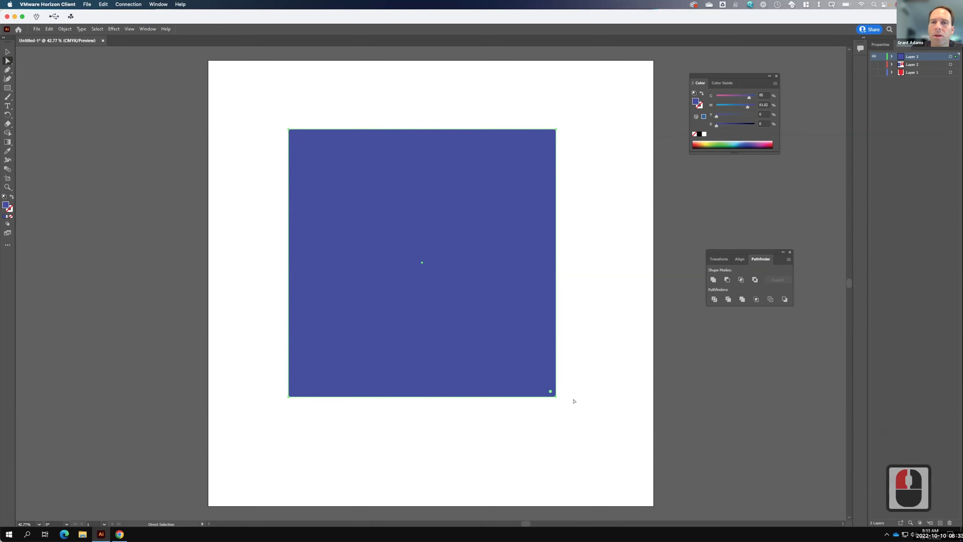
pyautogui.press('Left')
pyautogui.press('Left')
pyautogui.press('Left')
pyautogui.press('Left')
pyautogui.press('Left')
pyautogui.press('Left')
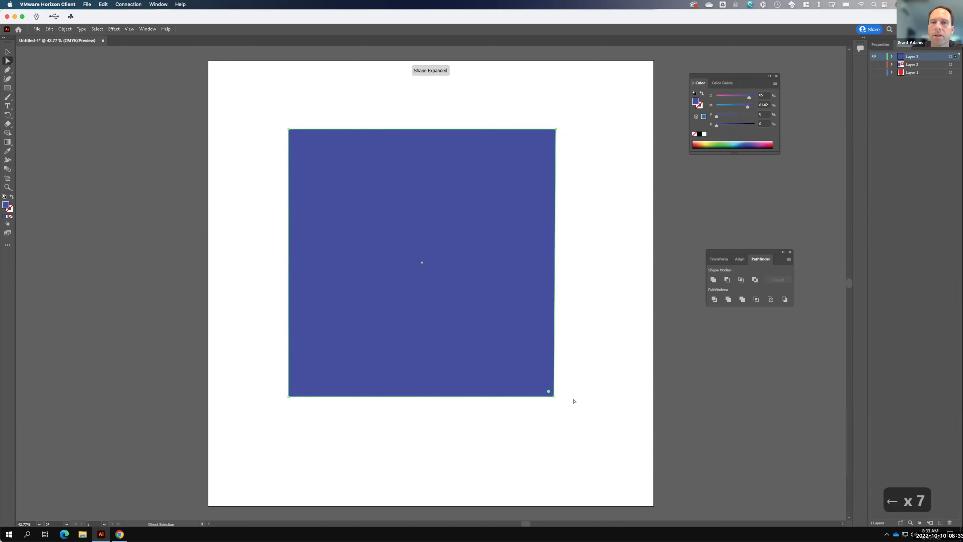
pyautogui.press('Left')
pyautogui.press('Left')
pyautogui.press('Left')
pyautogui.press('Left')
pyautogui.press('Left')
pyautogui.press('Left')
pyautogui.press('Left')
pyautogui.press('Left')
pyautogui.press('Left')
pyautogui.press('Left')
pyautogui.press('Left')
pyautogui.press('Left')
pyautogui.press('Left')
pyautogui.press('Left')
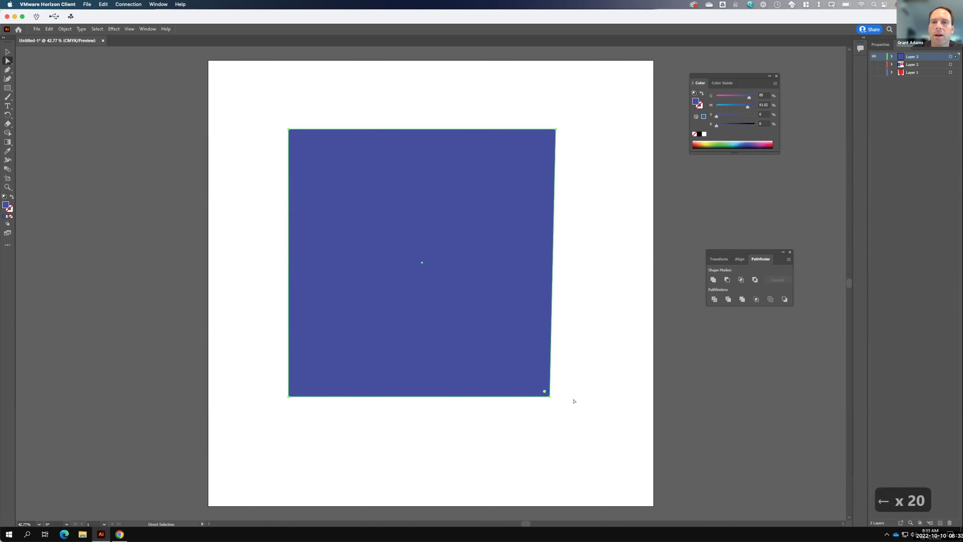
# Step: Nudge only the blue shape's lower-left corner point 20 px right with Direct Selection, mirroring the opposite corner
pyautogui.click(287, 395)
pyautogui.press('Right')
pyautogui.press('Right')
pyautogui.press('Right')
pyautogui.press('Right')
pyautogui.press('Right')
pyautogui.press('Right')
pyautogui.press('Right')
pyautogui.press('Right')
pyautogui.press('Right')
pyautogui.press('Right')
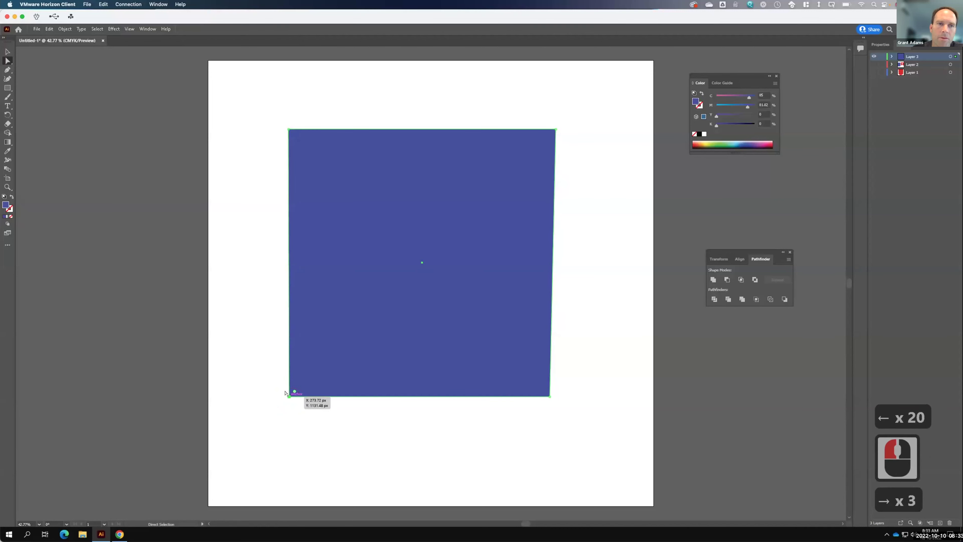
pyautogui.press('Right')
pyautogui.press('Right')
pyautogui.press('Right')
pyautogui.press('Right')
pyautogui.press('Right')
pyautogui.press('Right')
pyautogui.press('Right')
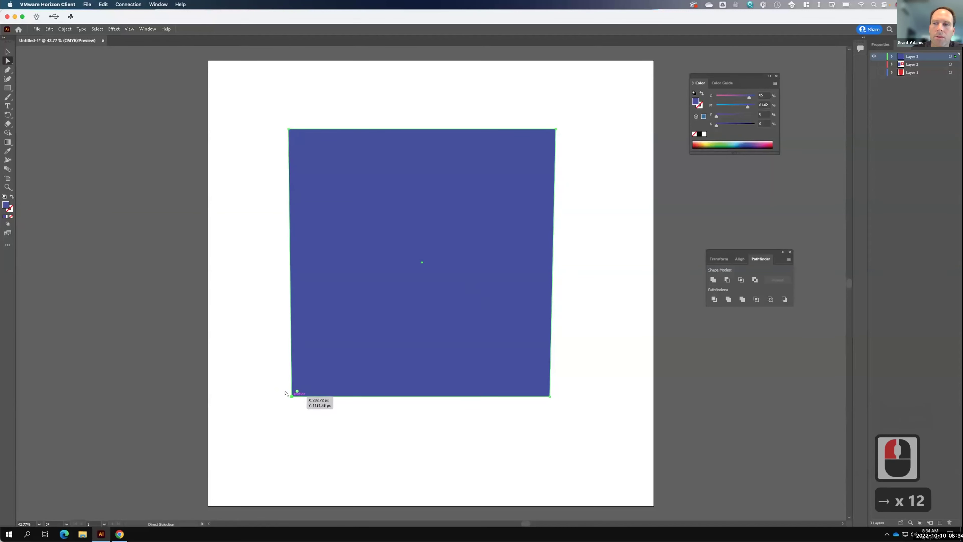
pyautogui.press('Right')
pyautogui.press('Right')
pyautogui.press('Right')
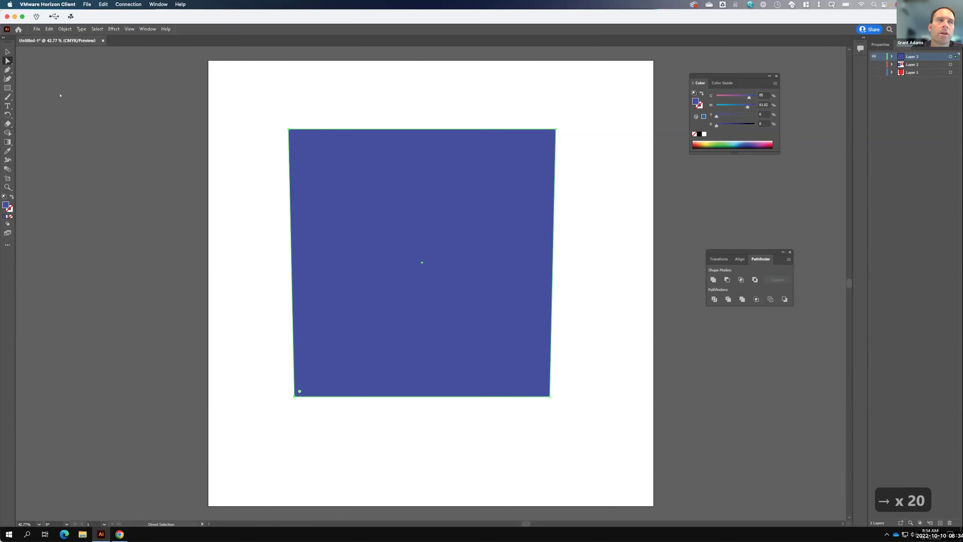
# Step: Add an anchor point at the middle of the blue shape's bottom edge and pull it straight down into a shield point
pyautogui.click(8, 69)
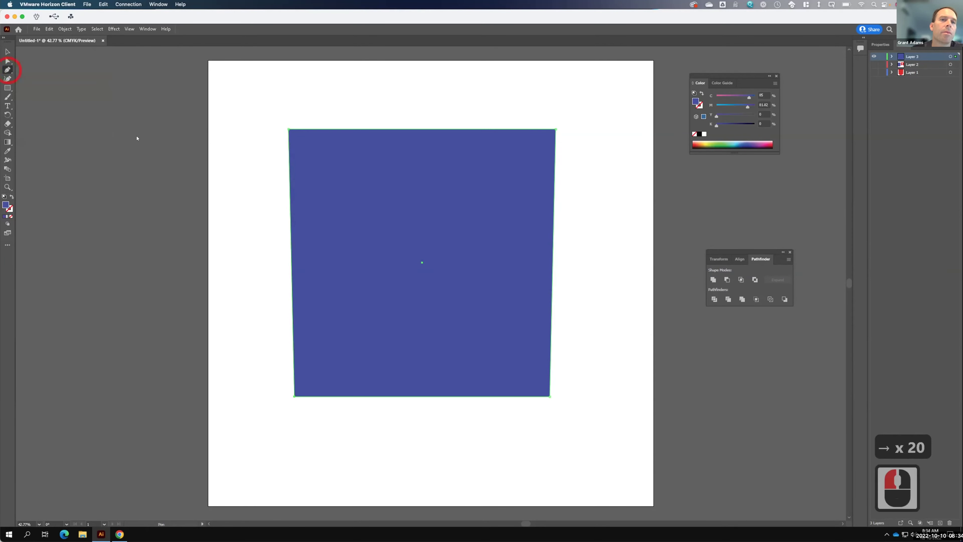
pyautogui.click(422, 396)
pyautogui.press('a')
pyautogui.doubleClick(421, 391)
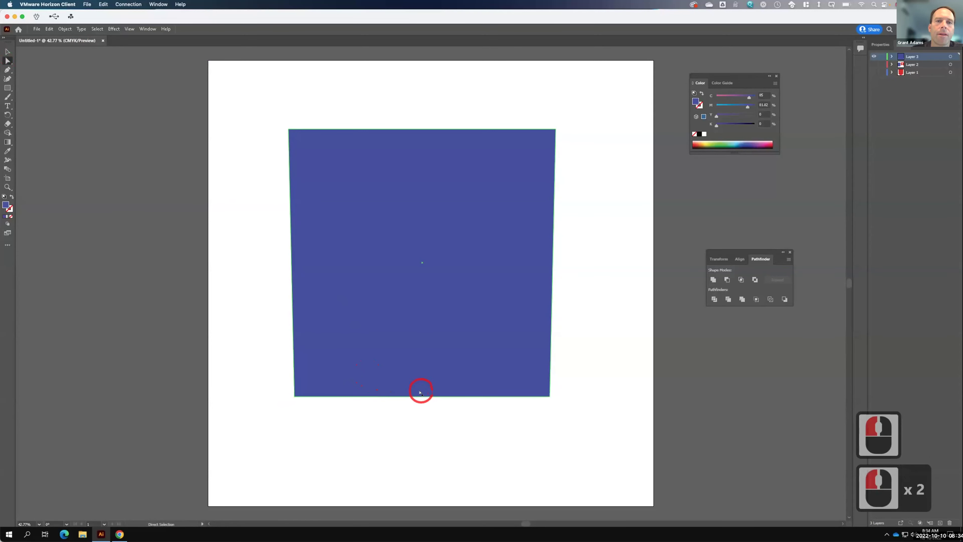
pyautogui.moveTo(419, 393); pyautogui.dragTo(420, 452)
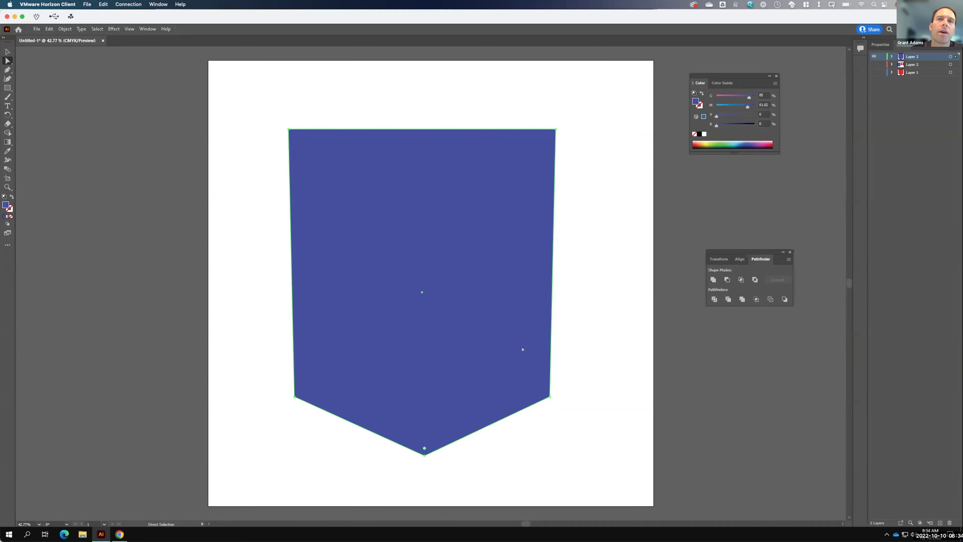
pyautogui.press('v')
pyautogui.click(490, 176)
pyautogui.click(626, 250)
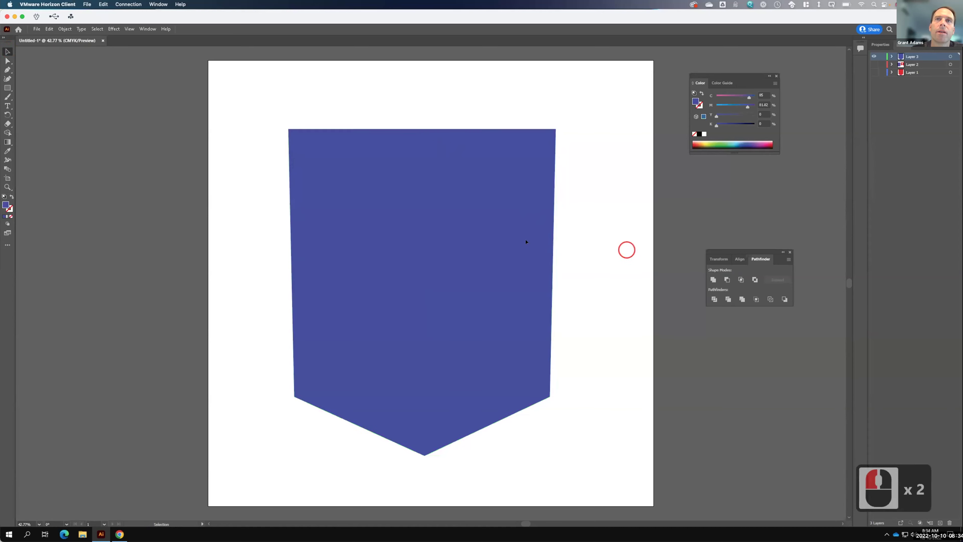
# Step: Copy the blue shield, paste it in place, and scale the copy down proportionally from its lower-right corner
pyautogui.click(463, 242)
pyautogui.click(49, 29)
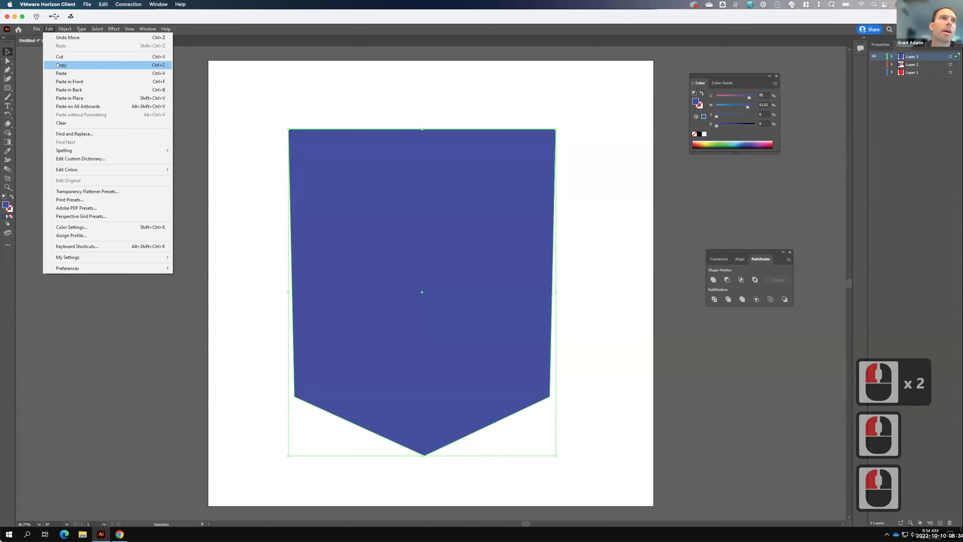
pyautogui.click(57, 65)
pyautogui.click(50, 29)
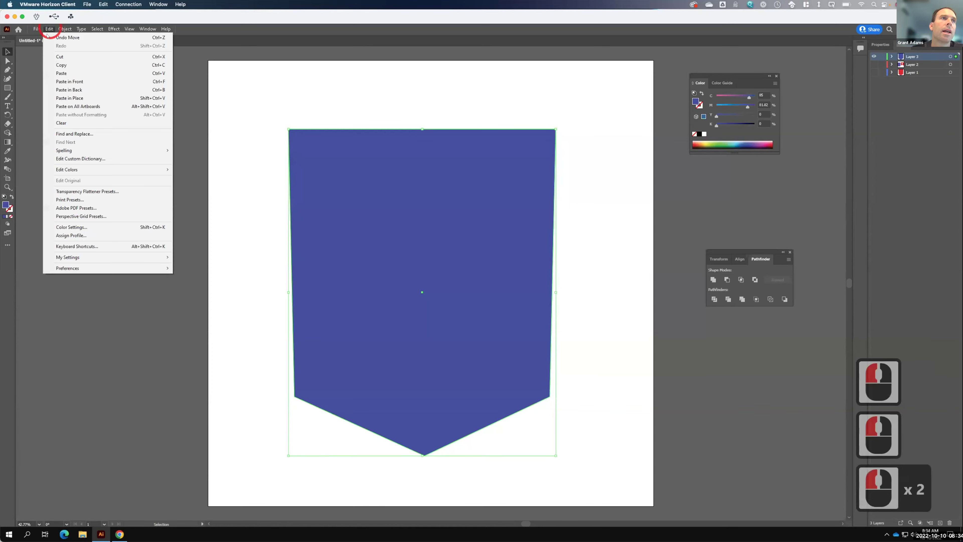
pyautogui.click(75, 98)
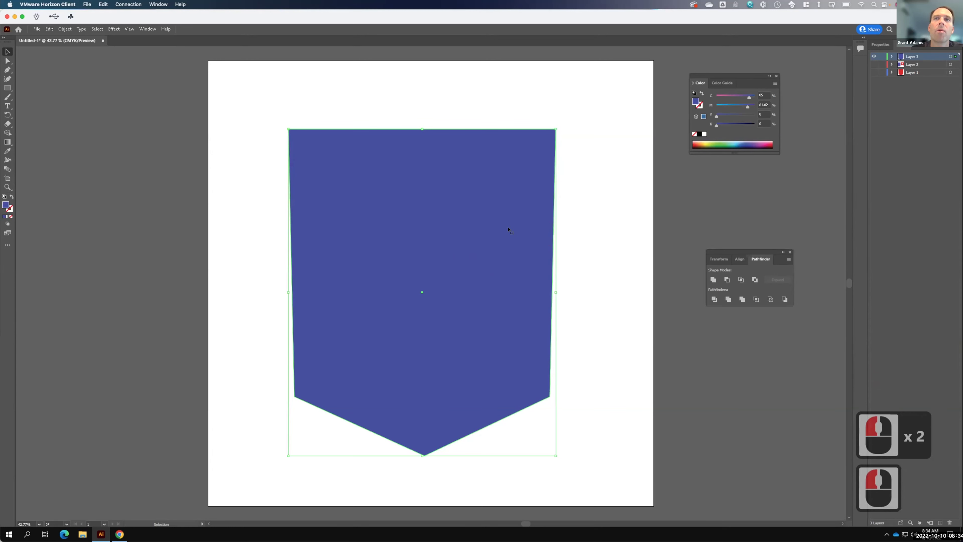
pyautogui.press('F15')
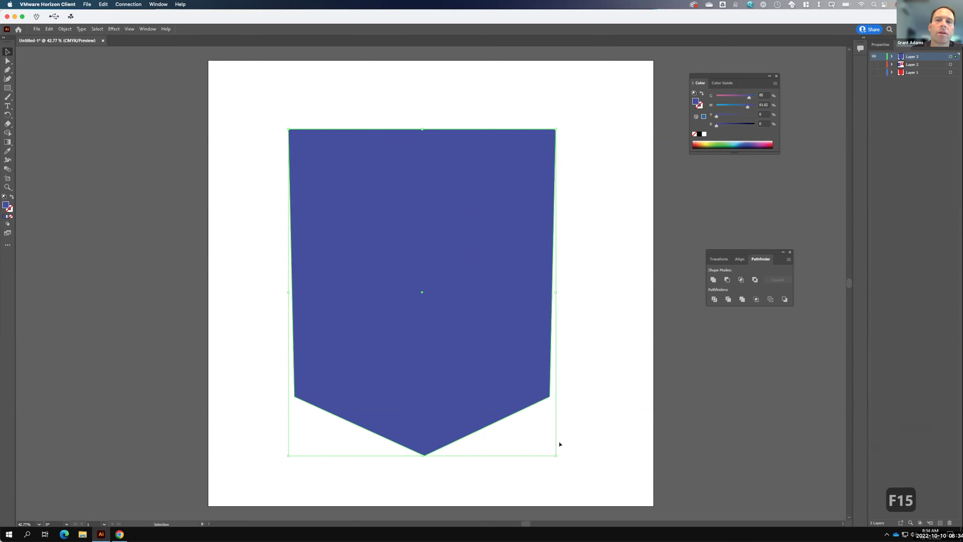
pyautogui.moveTo(552, 449); pyautogui.dragTo(538, 434)
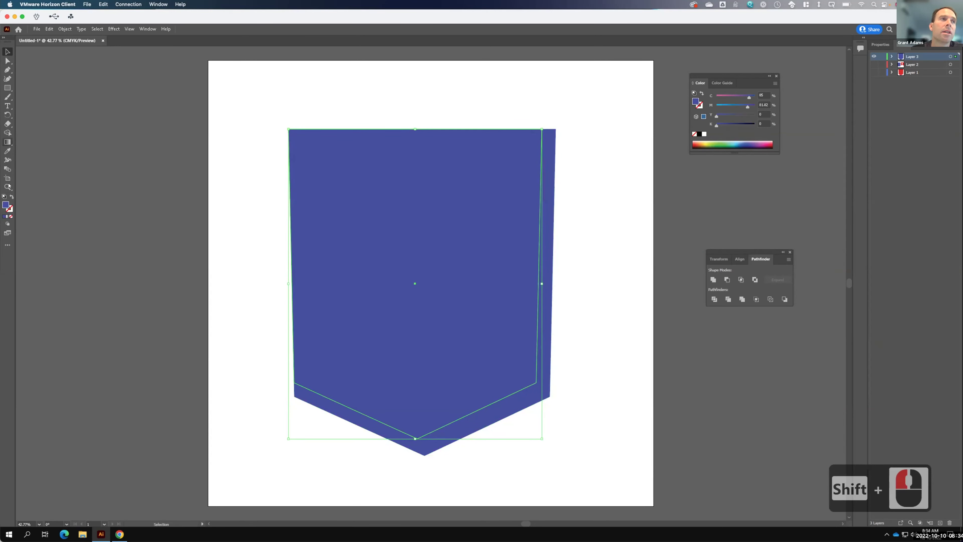
# Step: Change the smaller shield copy's fill to teal
pyautogui.doubleClick(6, 204)
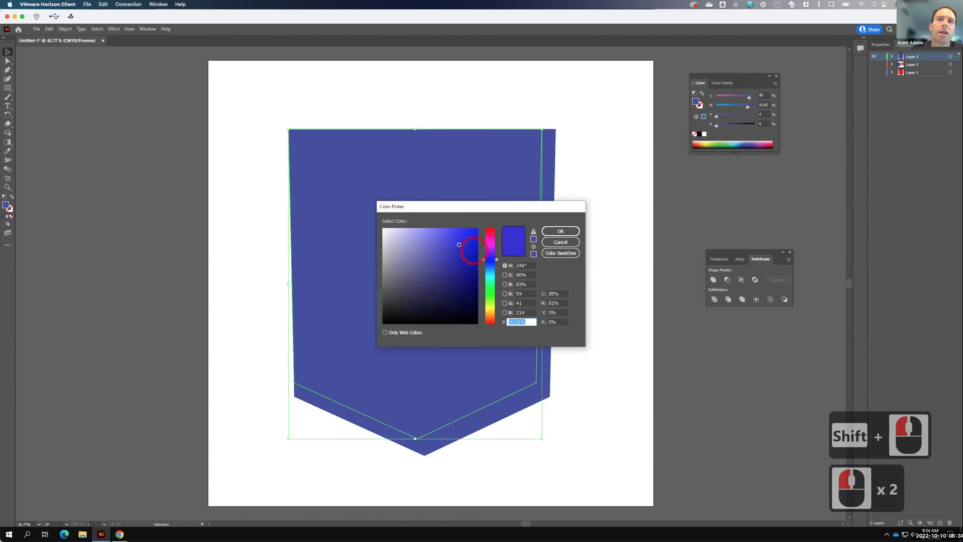
pyautogui.hotkey('ctrl', 'v')
pyautogui.click(561, 230)
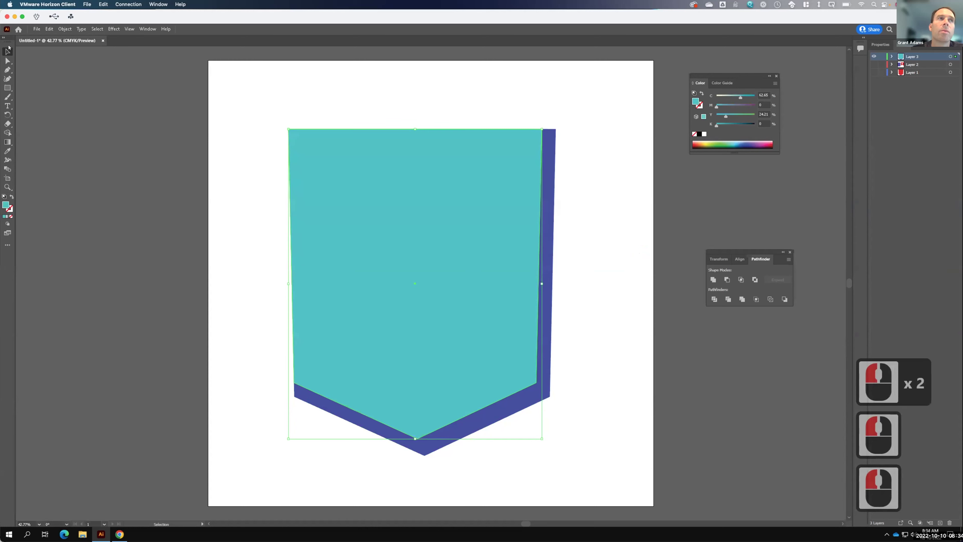
# Step: Center the teal shield horizontally and vertically on the blue shield, using the blue one as the key object
pyautogui.moveTo(604, 209); pyautogui.dragTo(479, 262)
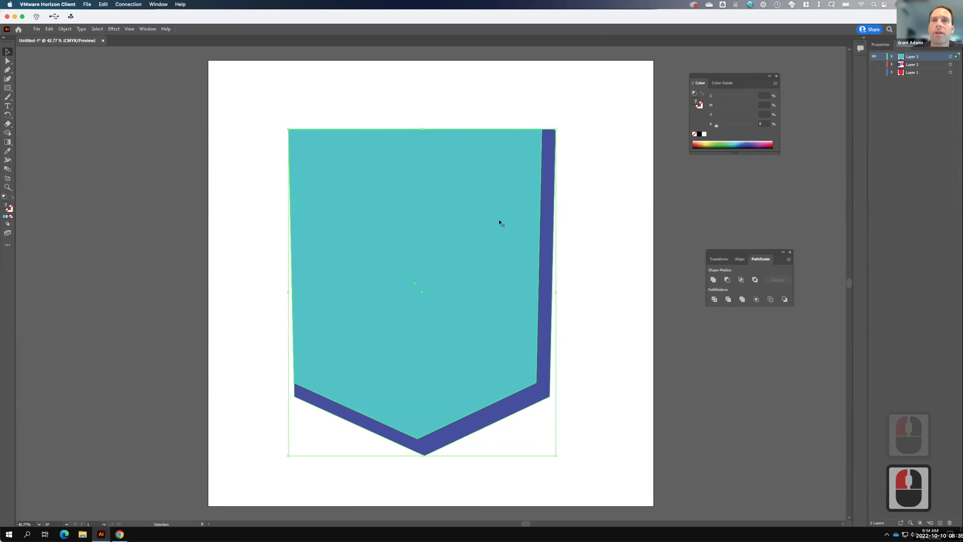
pyautogui.click(546, 233)
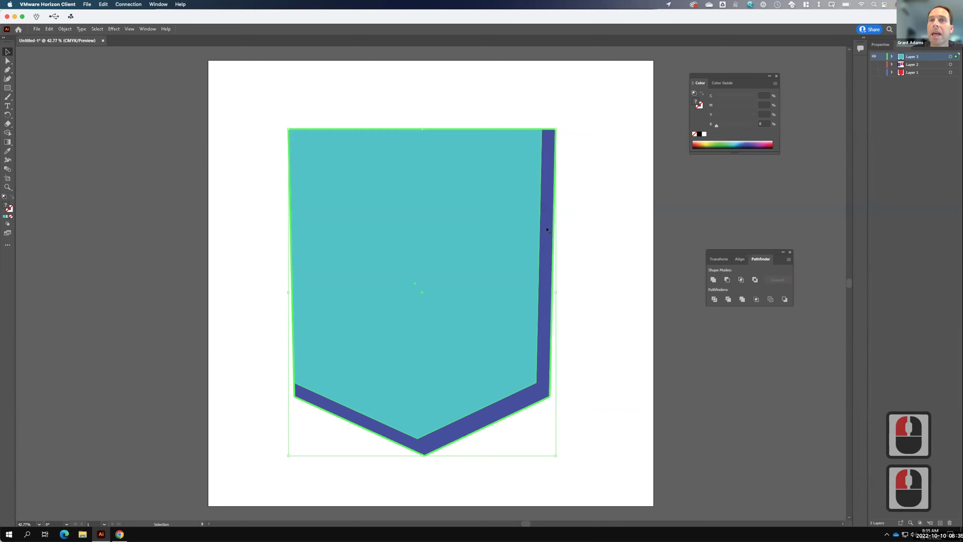
pyautogui.click(740, 259)
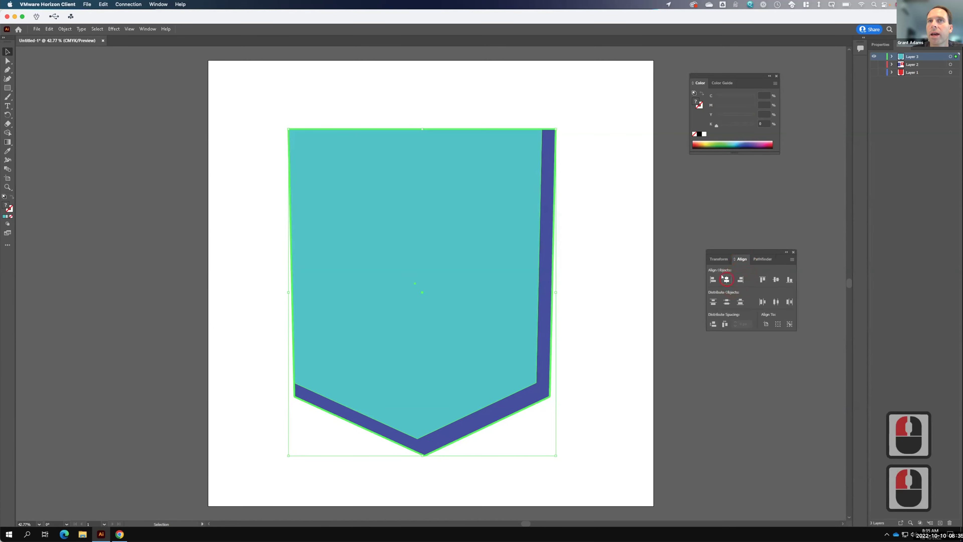
pyautogui.click(723, 277)
pyautogui.click(770, 278)
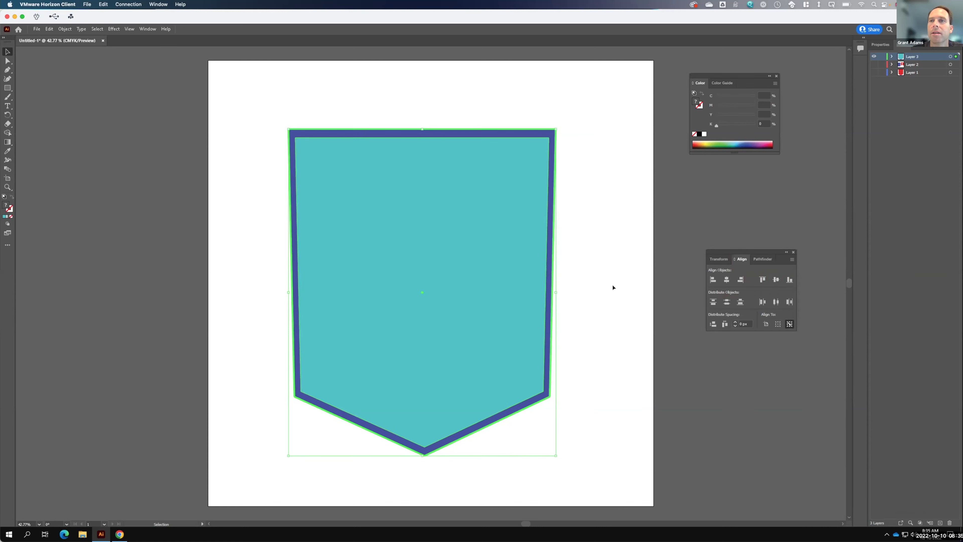
pyautogui.click(605, 238)
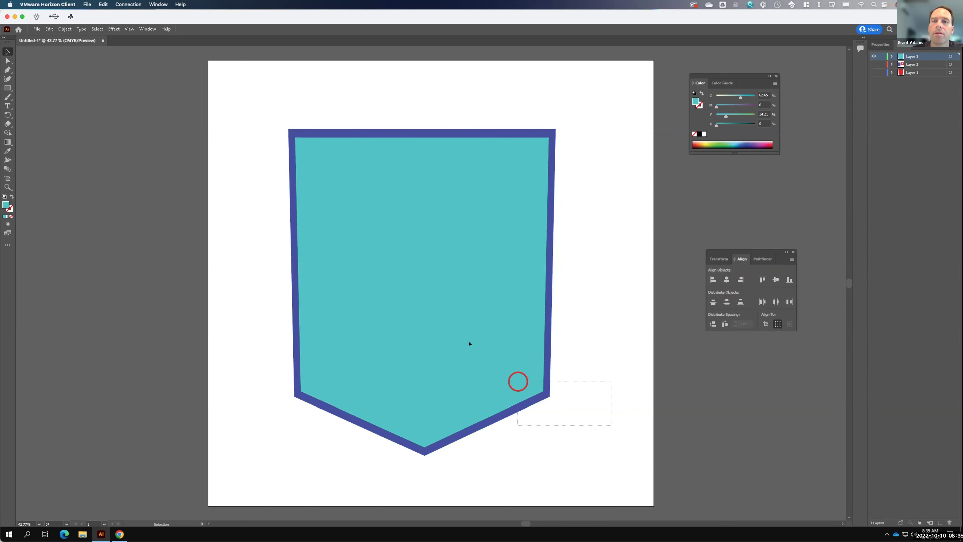
pyautogui.click(477, 347)
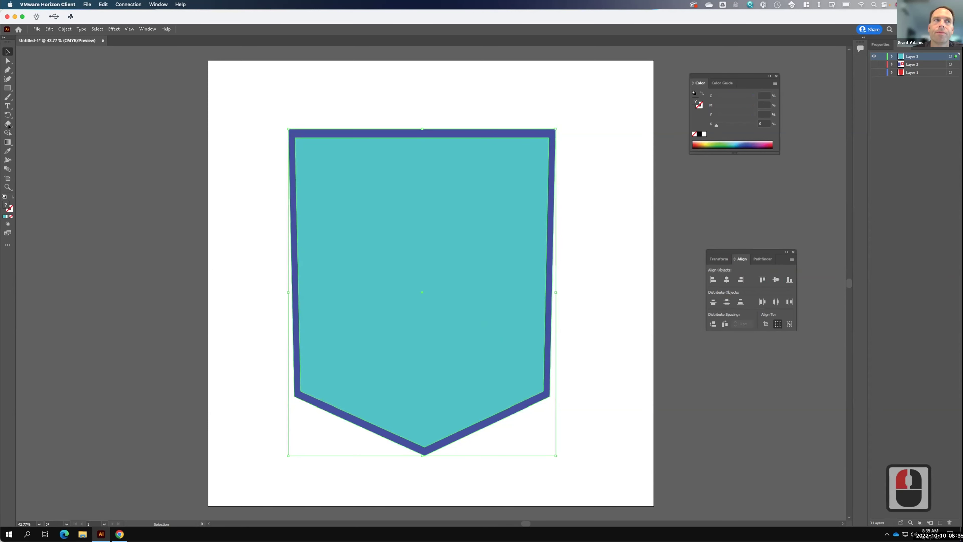
pyautogui.click(717, 259)
pyautogui.click(754, 259)
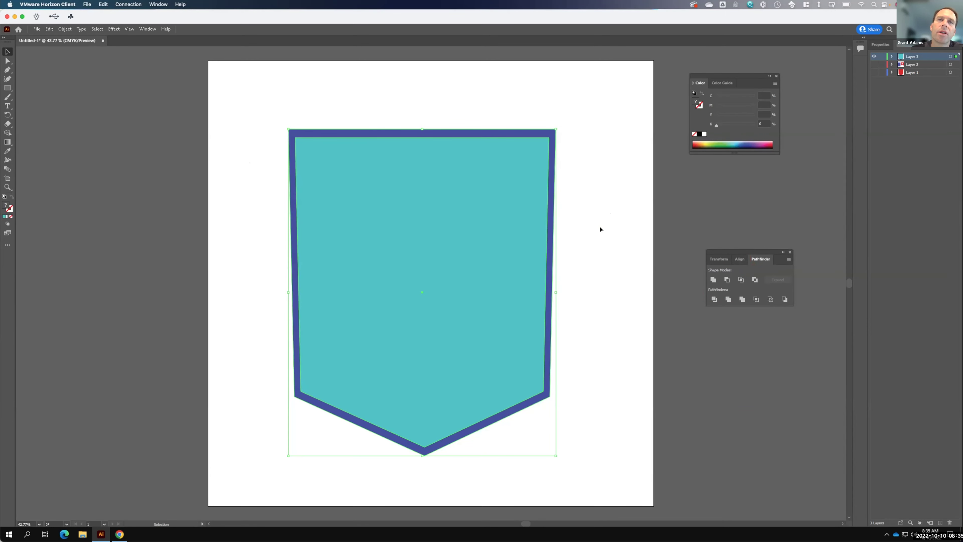
pyautogui.click(574, 232)
pyautogui.click(378, 110)
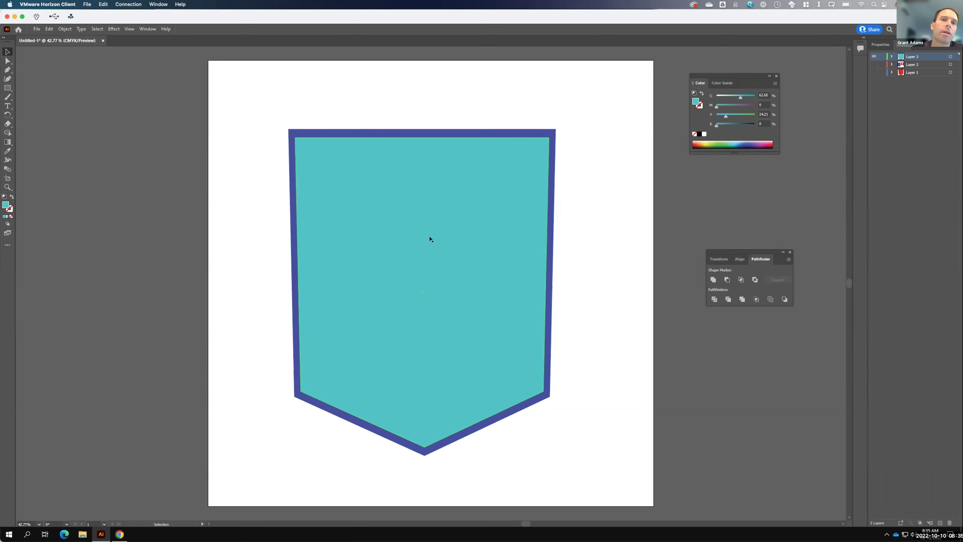
# Step: Add the letter G as point text near the artboard's upper-left corner and select its text
pyautogui.press('F15')
pyautogui.click(7, 105)
pyautogui.click(230, 103)
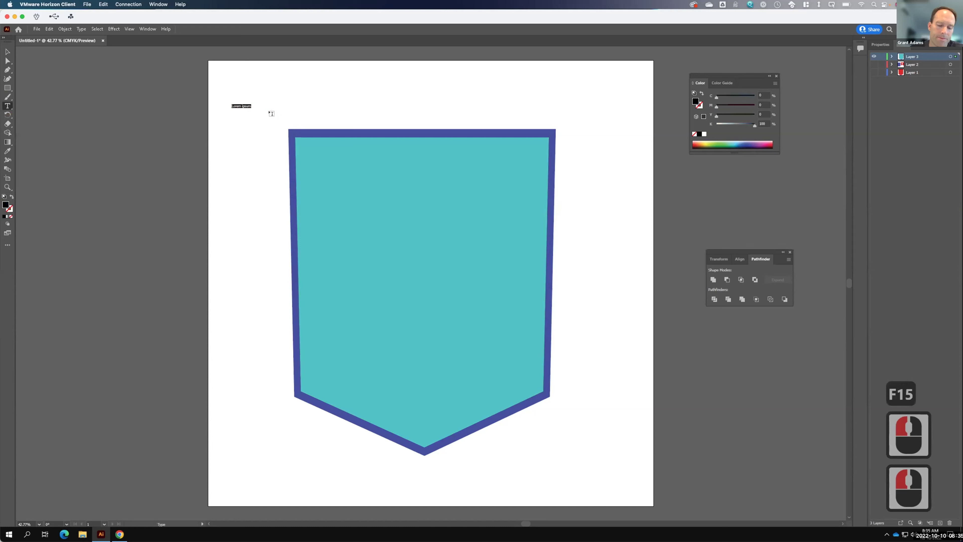
pyautogui.write('g')
pyautogui.hotkey('ctrl', 'a')
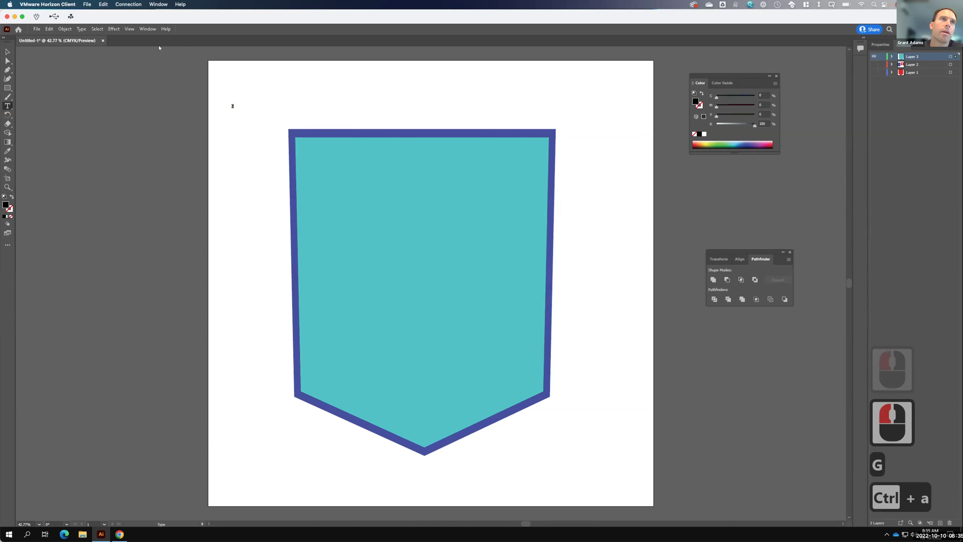
# Step: Set the letter G's font size to 150 pt
pyautogui.click(880, 45)
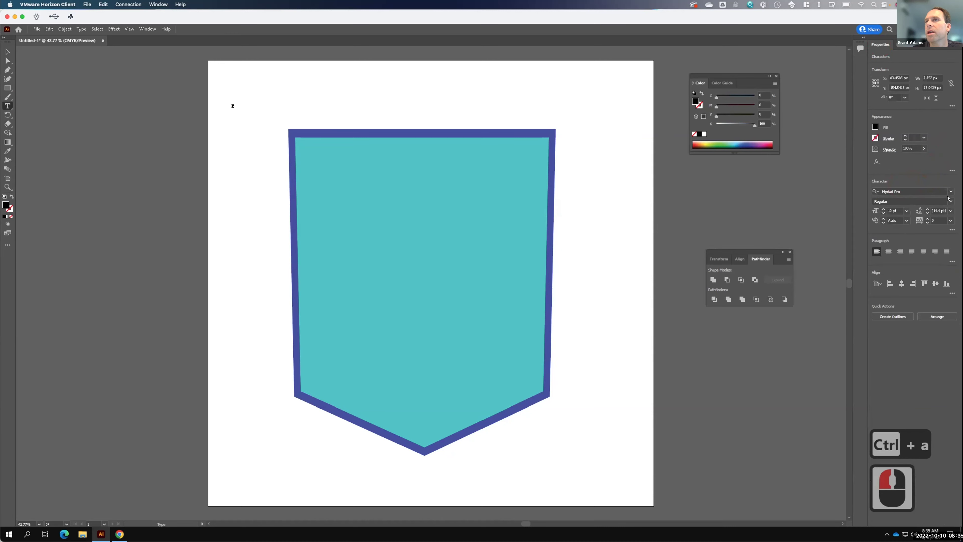
pyautogui.click(950, 220)
pyautogui.click(949, 220)
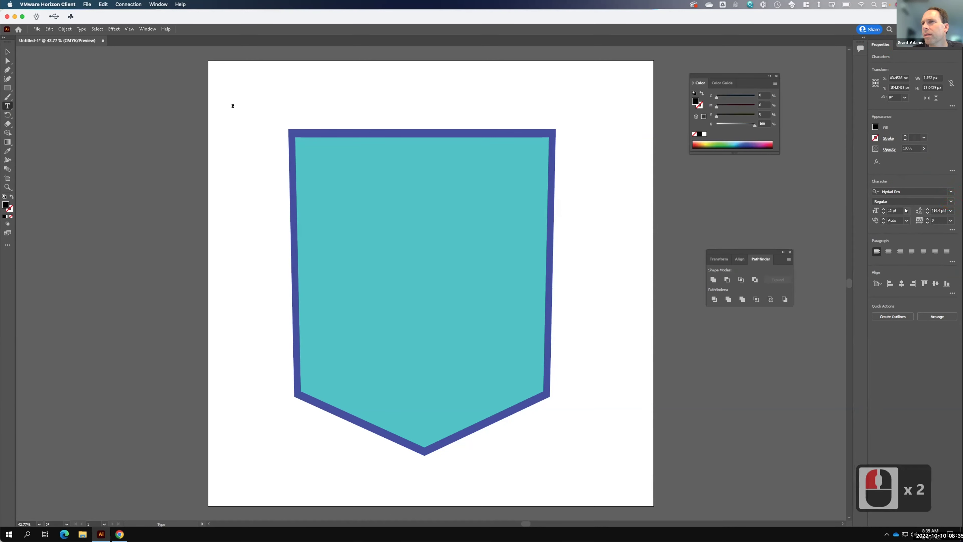
pyautogui.click(894, 210)
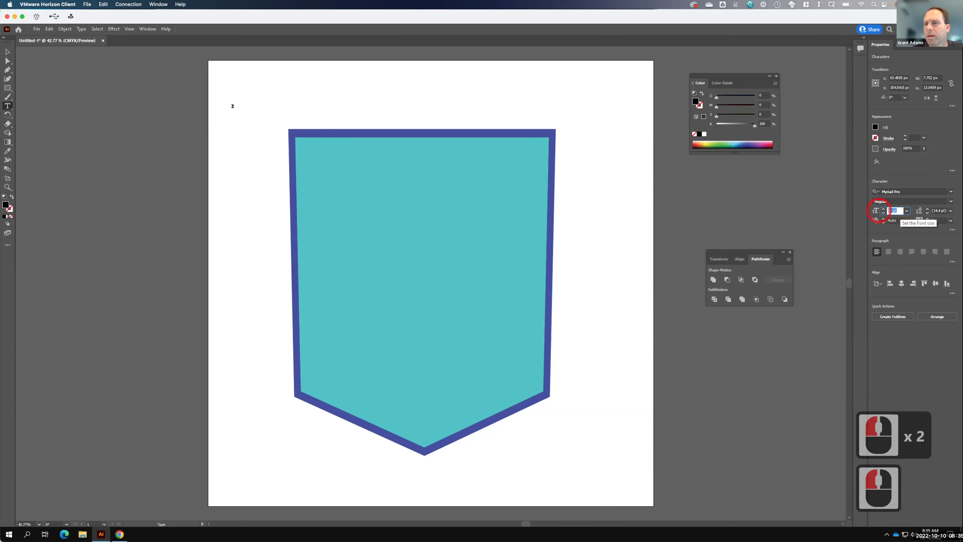
pyautogui.click(891, 210)
pyautogui.write('150')
pyautogui.press('Tab')
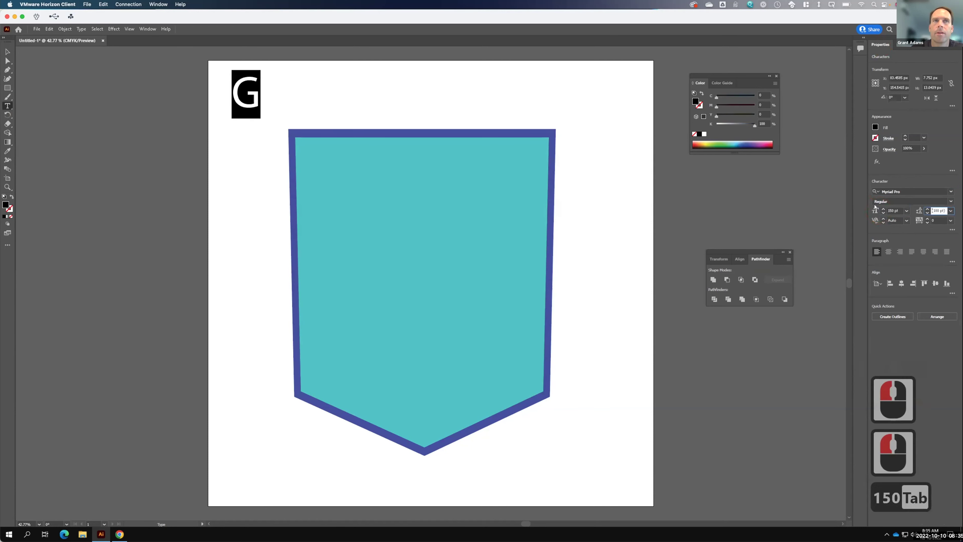
# Step: Set the letter G's font size to 500 pt and move the letter onto the teal shield
pyautogui.click(894, 210)
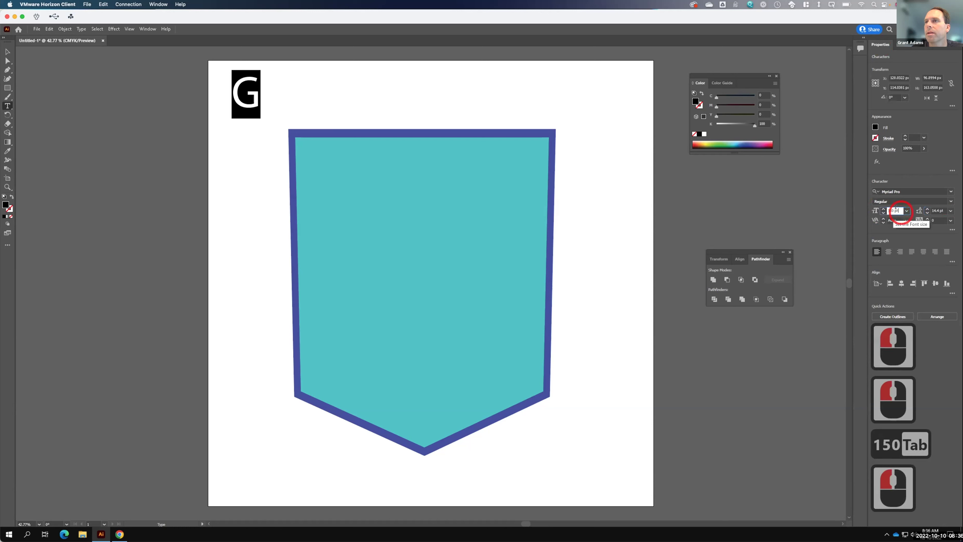
pyautogui.click(875, 207)
pyautogui.write('500')
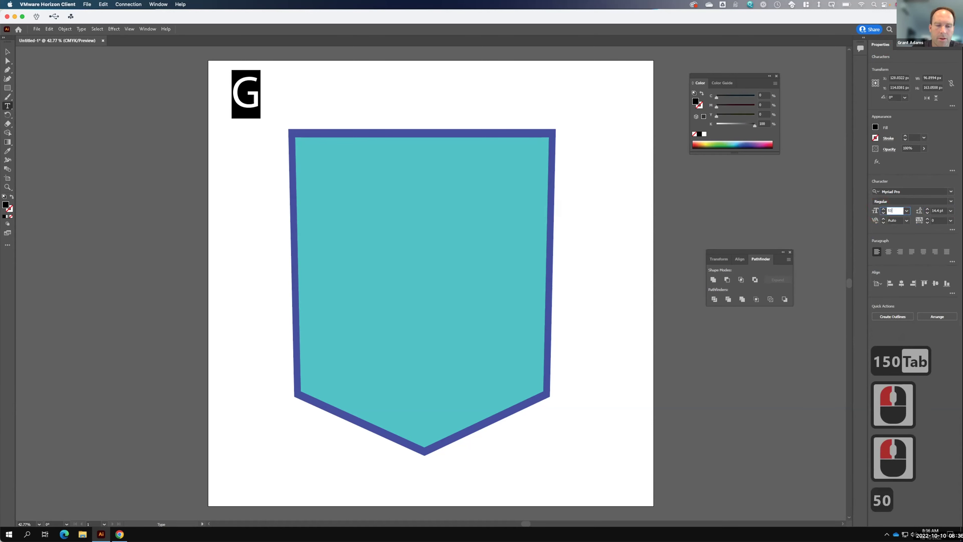
pyautogui.press('Tab')
pyautogui.click(8, 50)
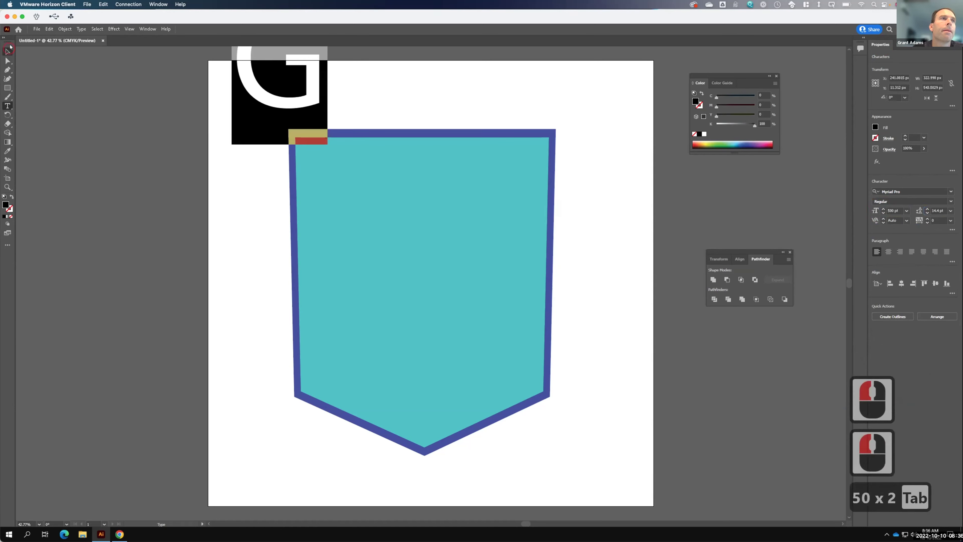
pyautogui.moveTo(282, 112); pyautogui.dragTo(411, 327)
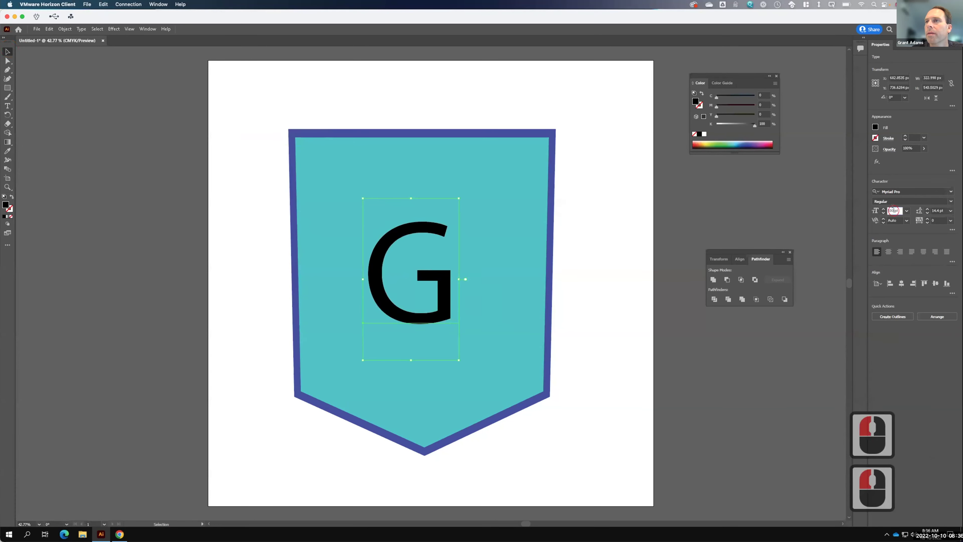
# Step: Enlarge the letter G to 1000 pt and move it back to roughly the middle of the shield
pyautogui.click(893, 210)
pyautogui.write('1000')
pyautogui.press('Tab')
pyautogui.moveTo(515, 249); pyautogui.dragTo(473, 302)
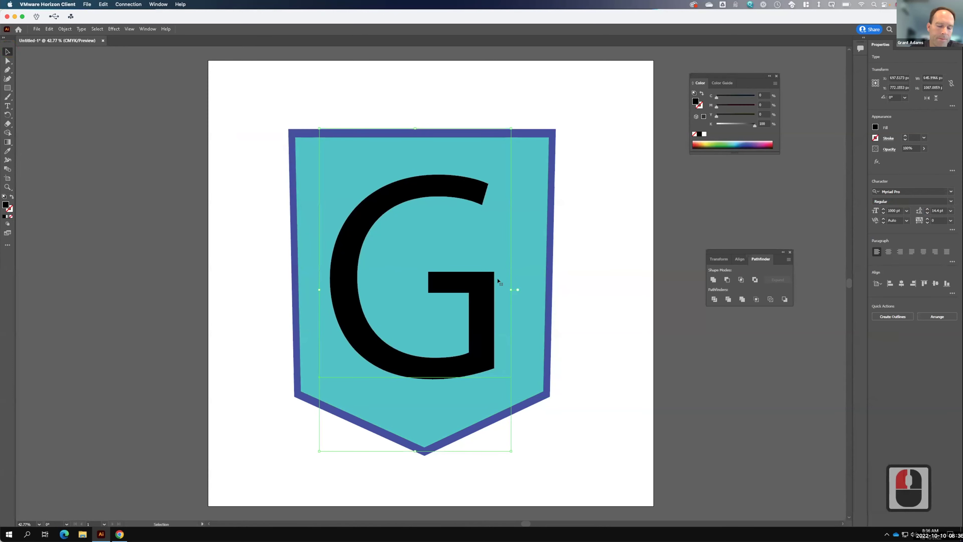
# Step: Center the letter G horizontally on the teal shield, using the teal shield as the key object
pyautogui.keyDown('shift'); pyautogui.click(525, 236); pyautogui.keyUp('shift')
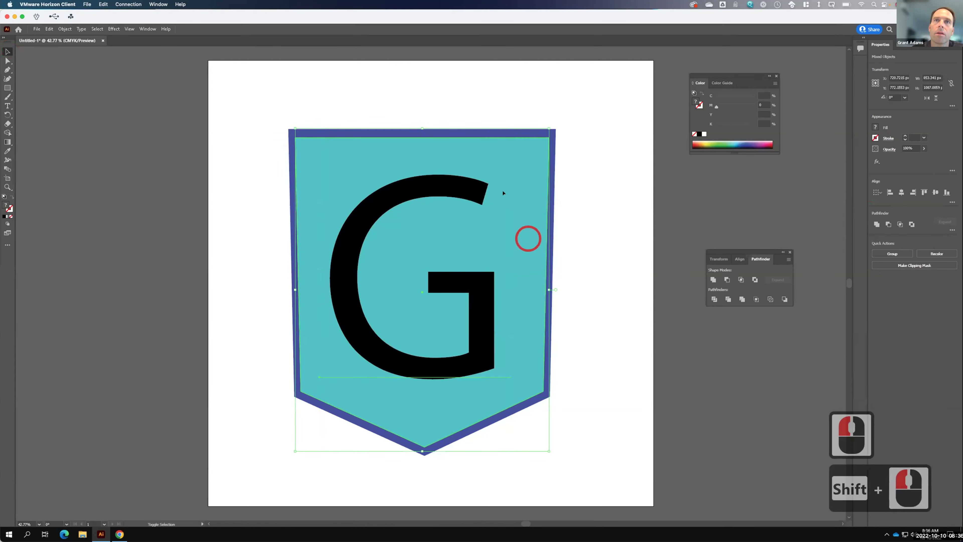
pyautogui.click(530, 280)
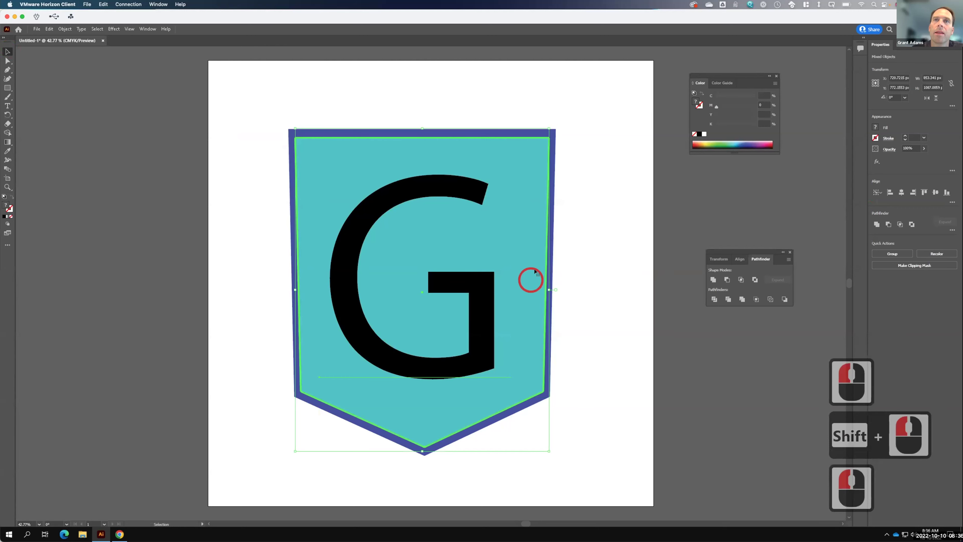
pyautogui.click(739, 259)
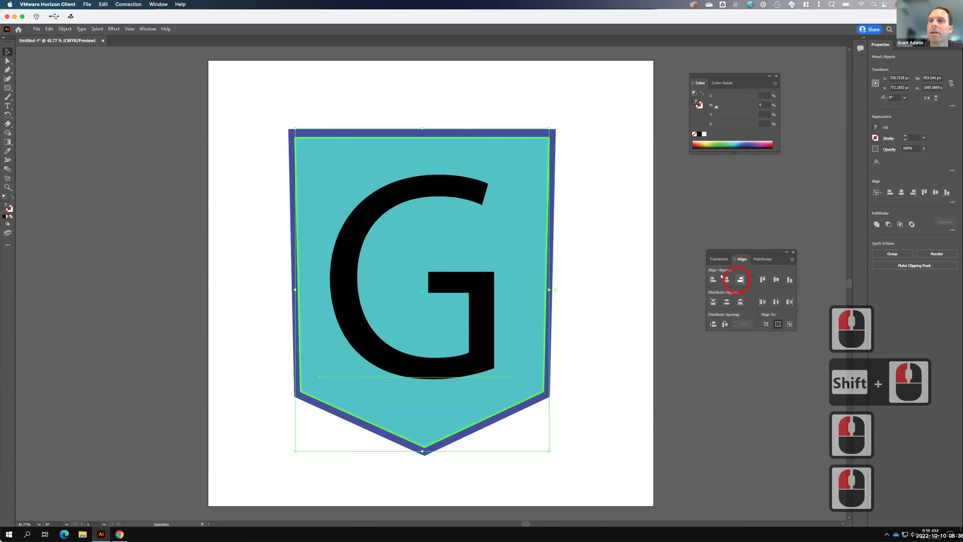
pyautogui.click(739, 259)
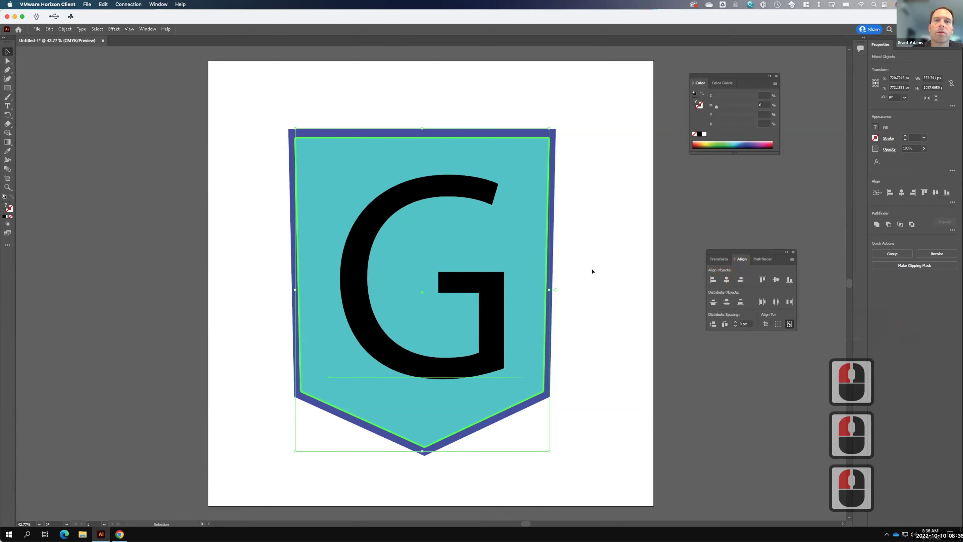
pyautogui.click(638, 277)
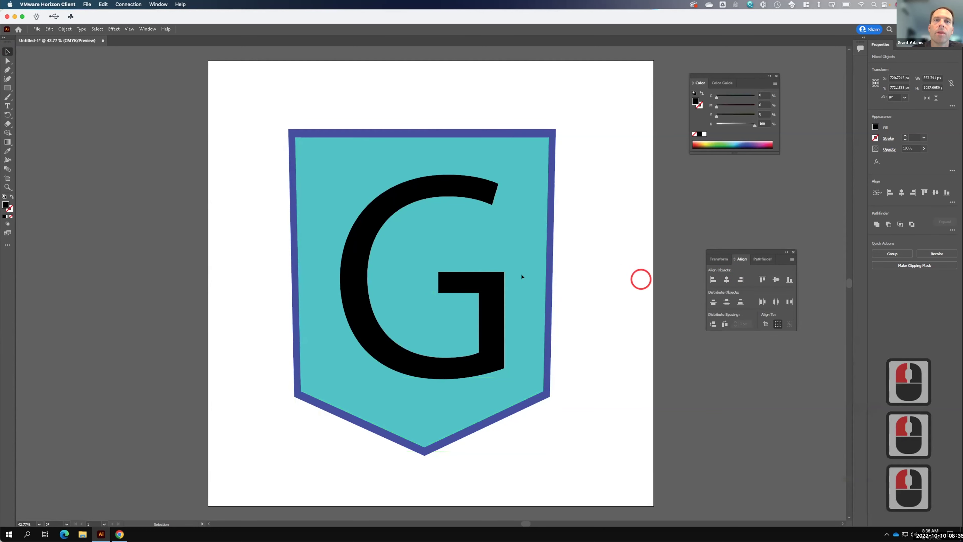
# Step: Convert the letter G from live text to outlines
pyautogui.click(467, 277)
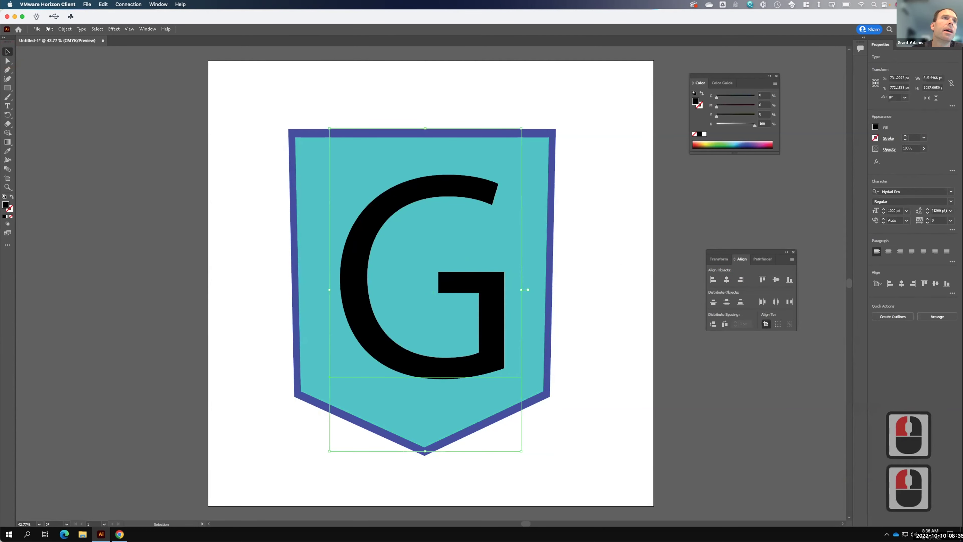
pyautogui.click(82, 28)
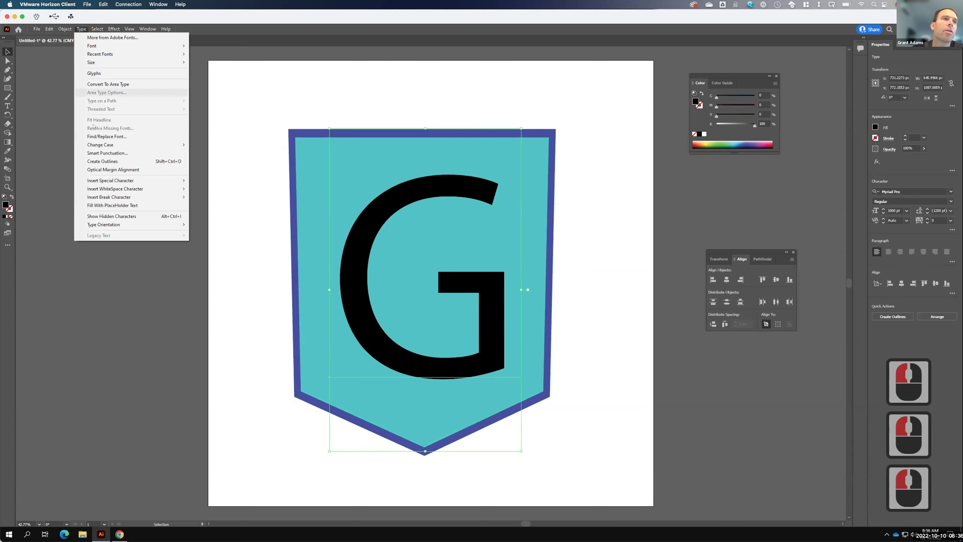
pyautogui.click(105, 159)
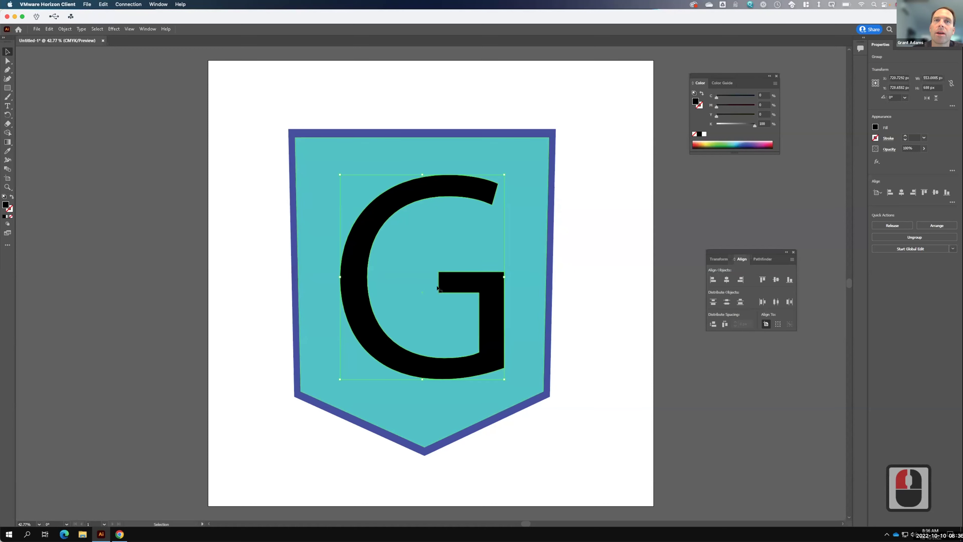
pyautogui.press('F15')
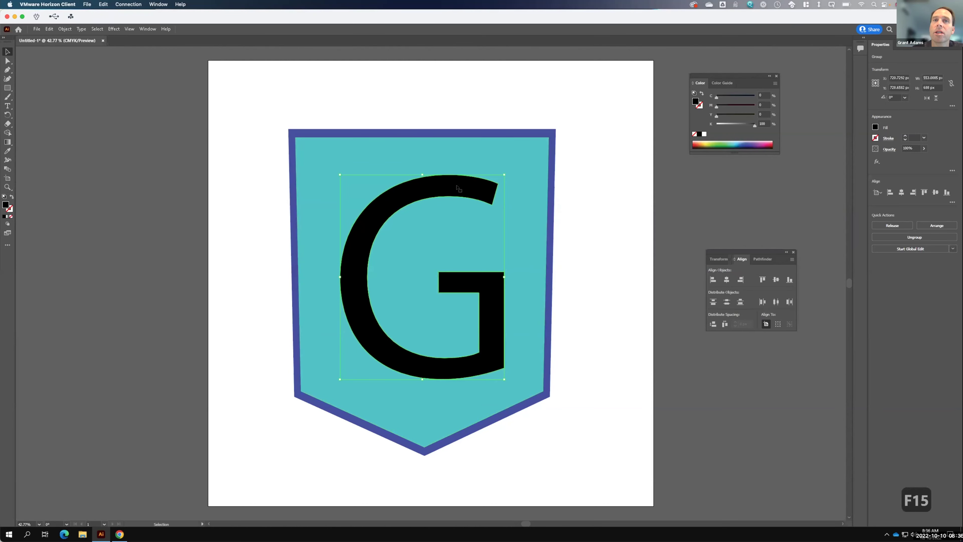
# Step: Cut the outlined G out of the teal shield with Pathfinder Minus Front
pyautogui.keyDown('shift'); pyautogui.click(521, 219); pyautogui.keyUp('shift')
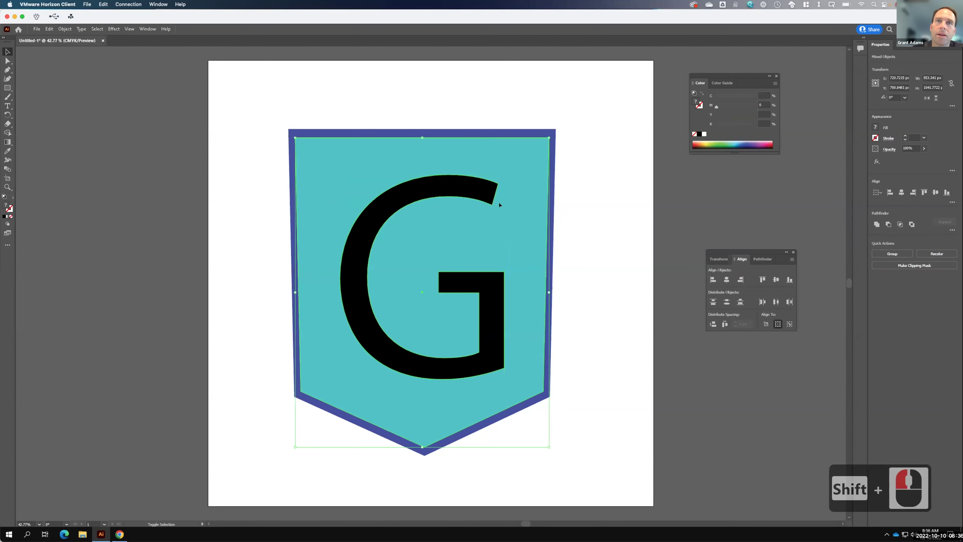
pyautogui.click(761, 260)
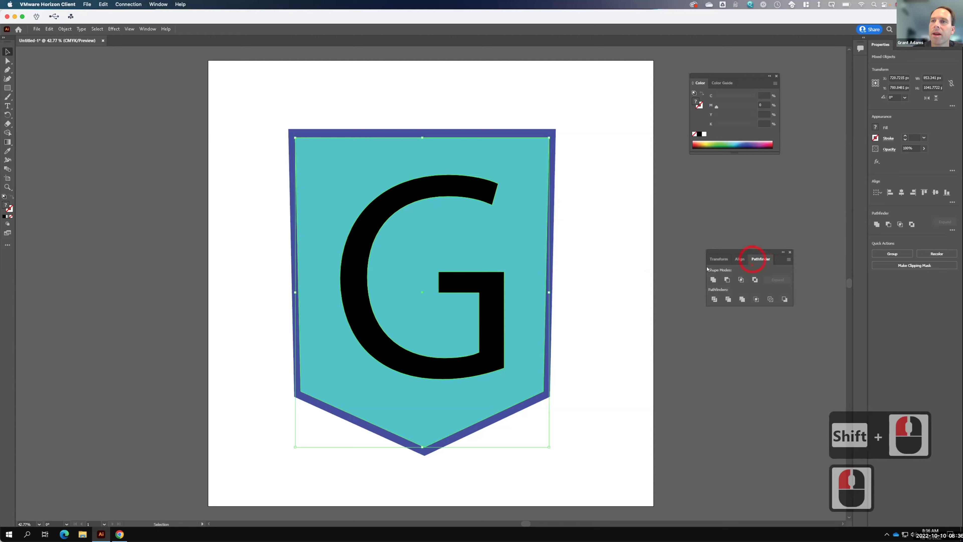
pyautogui.click(725, 279)
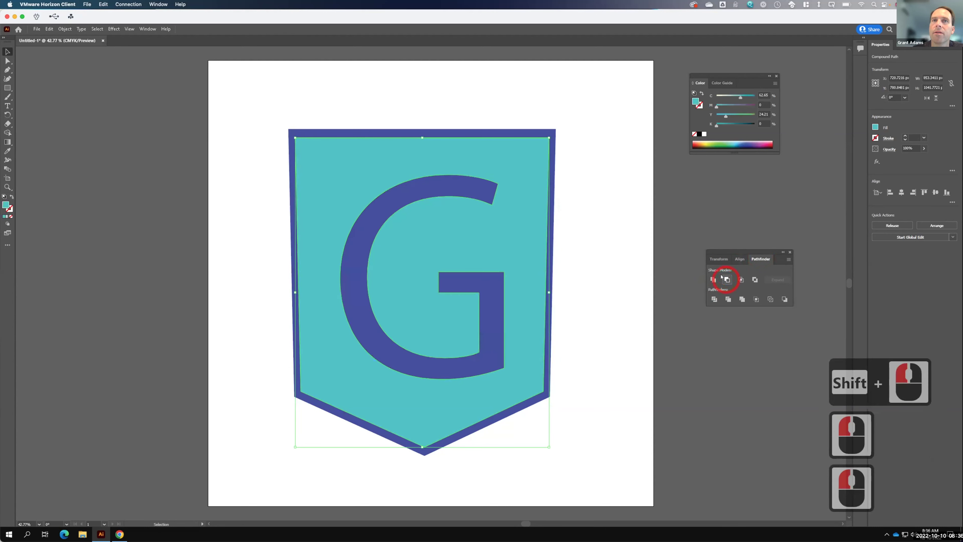
# Step: Move the teal cut-out shield aside, put it back slightly higher over the blue shield, and deselect it
pyautogui.click(607, 237)
pyautogui.moveTo(506, 223); pyautogui.dragTo(653, 222)
pyautogui.moveTo(582, 222); pyautogui.dragTo(504, 221)
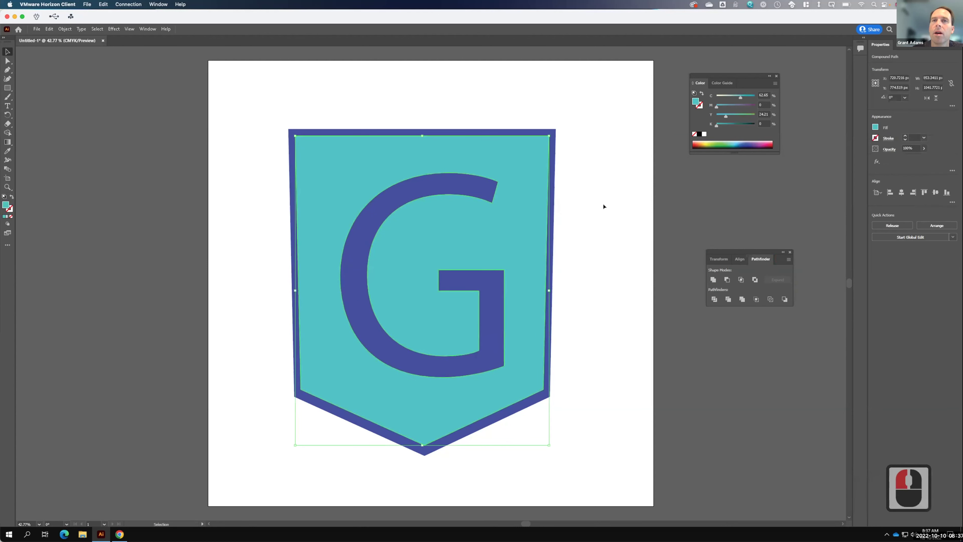
pyautogui.click(597, 179)
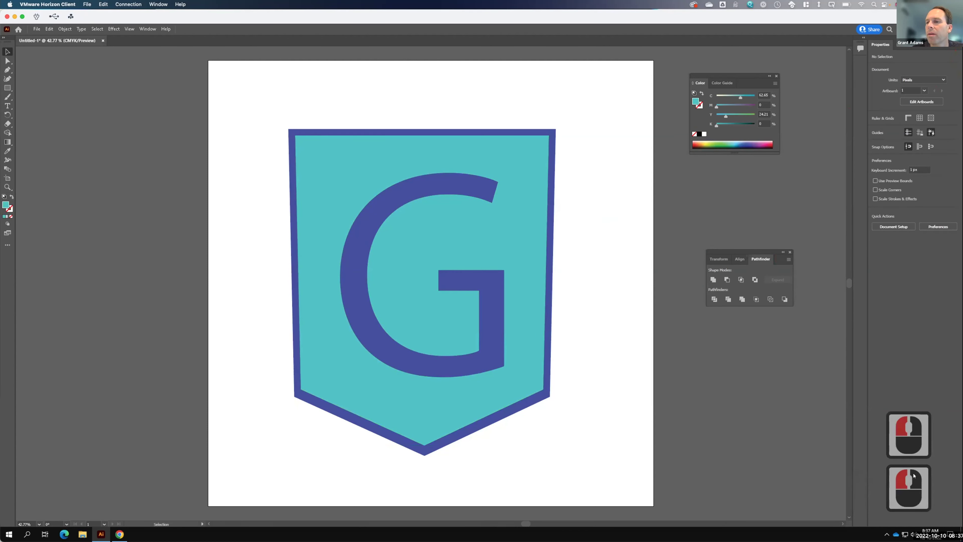
# Step: Add a new layer above Layer 3 and hide Layer 3
pyautogui.click(901, 44)
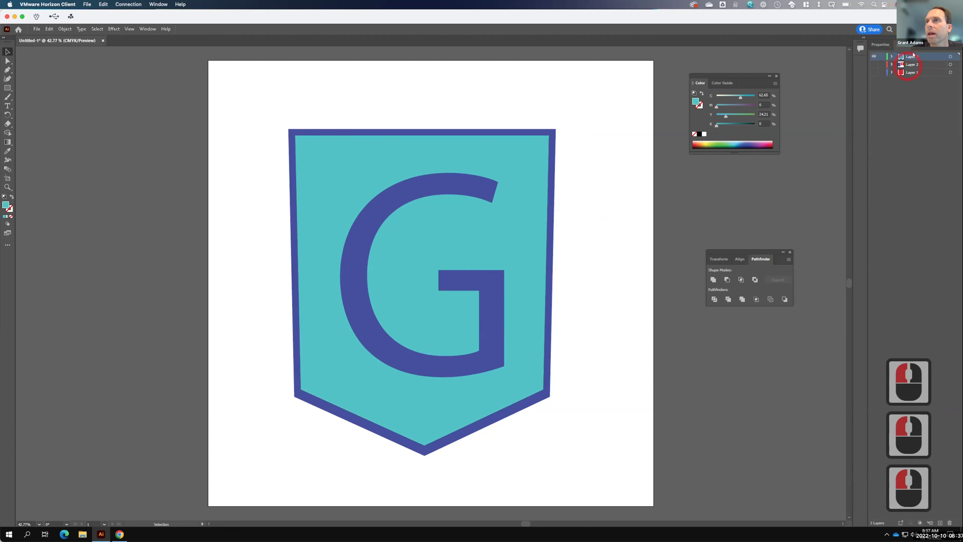
pyautogui.click(940, 523)
pyautogui.click(874, 64)
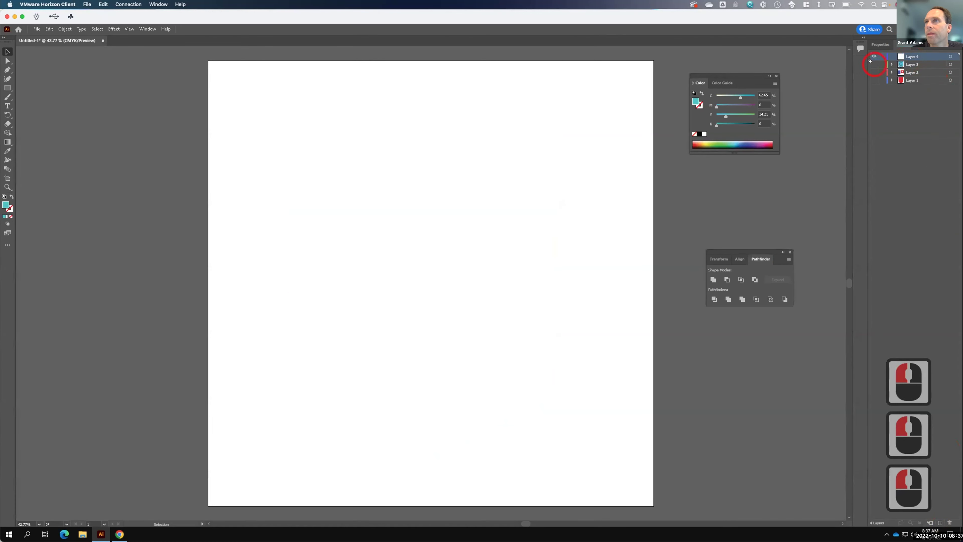
# Step: Create a 900 by 900 px teal square in the upper middle of the artboard
pyautogui.click(7, 87)
pyautogui.click(308, 164)
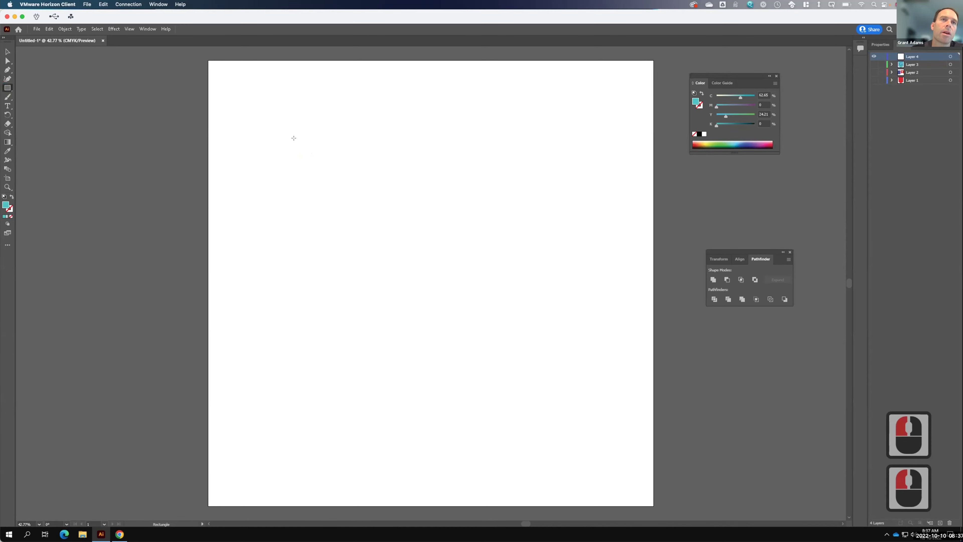
pyautogui.click(292, 123)
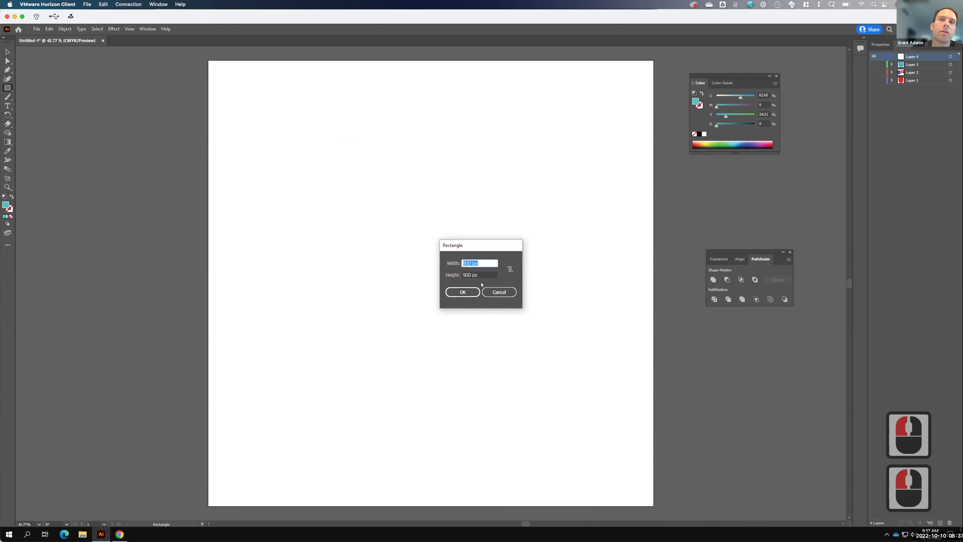
pyautogui.click(469, 286)
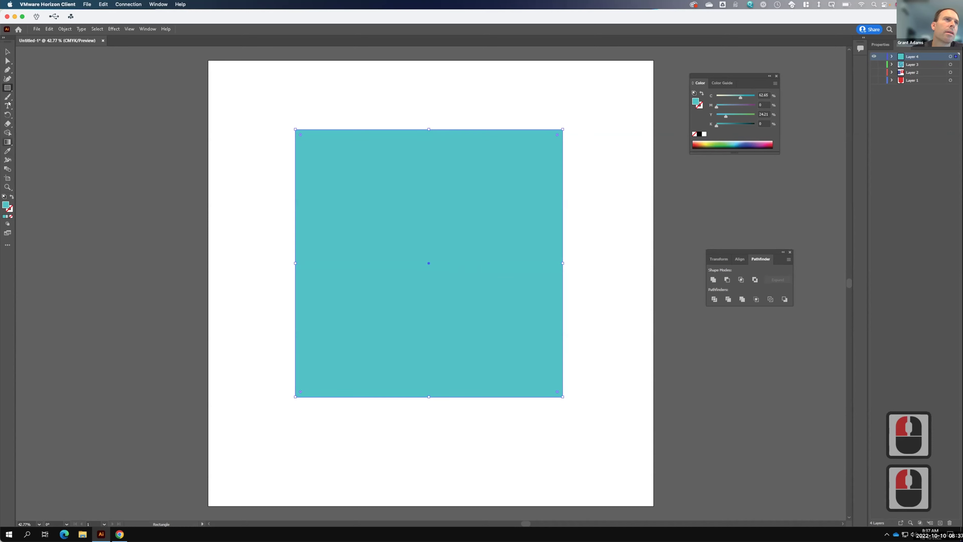
# Step: Draw a circle overlapping the square's lower-right corner and fill it with green, RGB 78, 198, 92
pyautogui.click(8, 83)
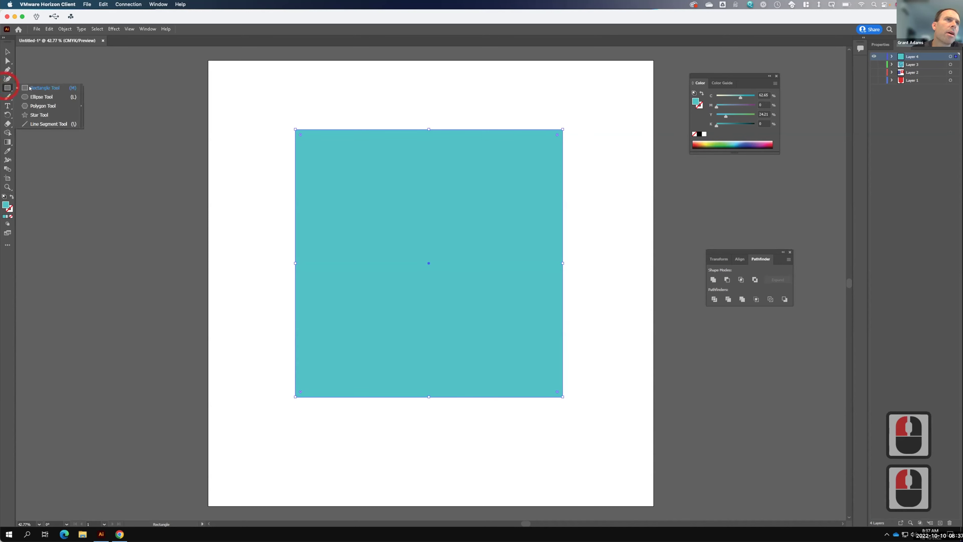
pyautogui.click(38, 107)
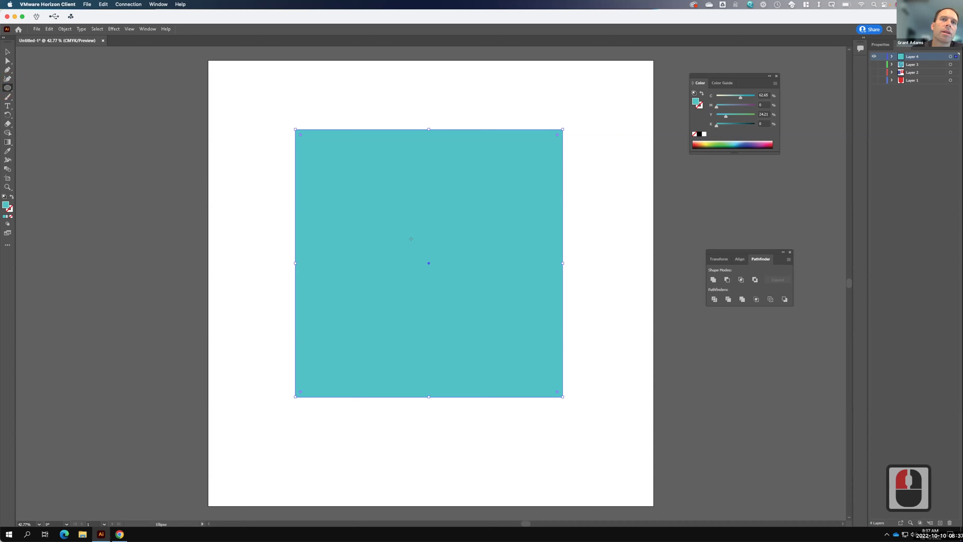
pyautogui.moveTo(413, 244); pyautogui.dragTo(619, 466)
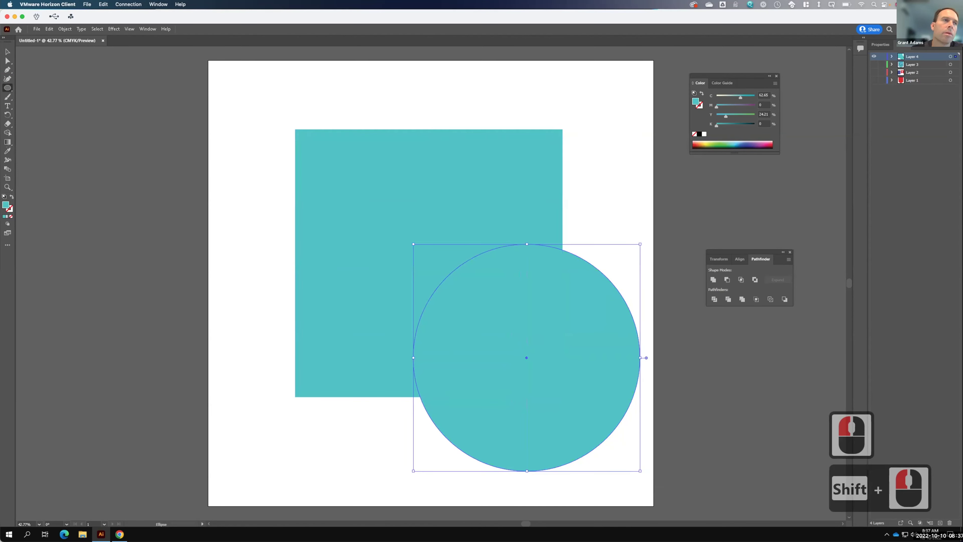
pyautogui.doubleClick(7, 206)
pyautogui.click(491, 287)
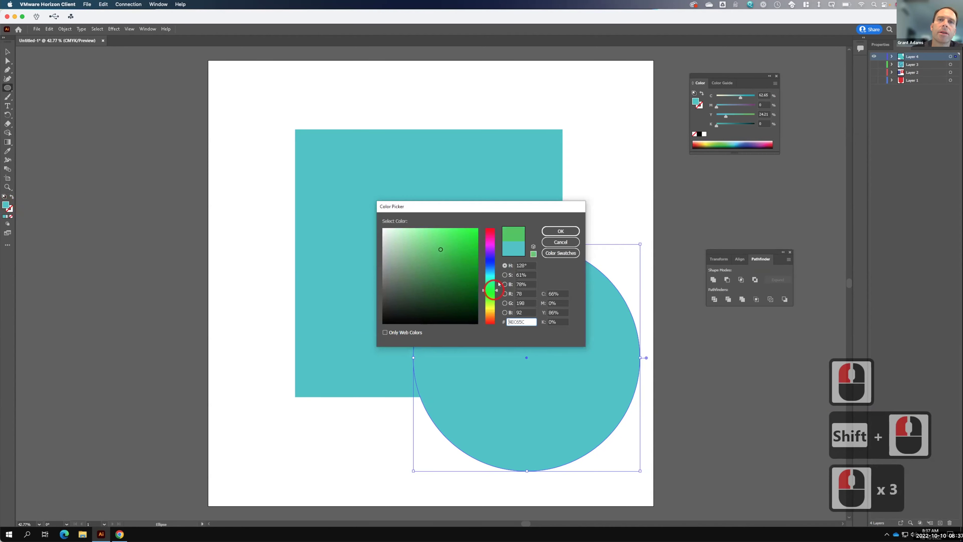
pyautogui.click(560, 232)
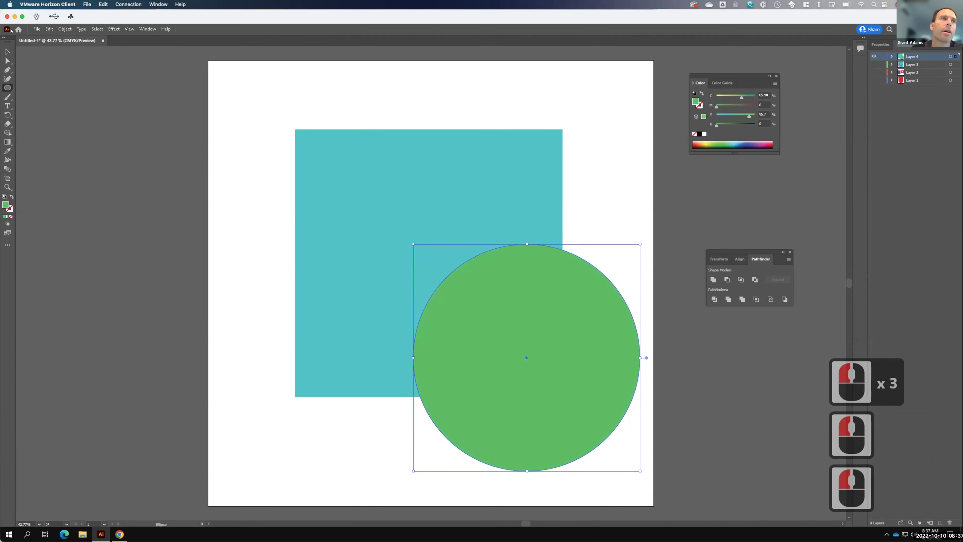
pyautogui.click(7, 51)
pyautogui.click(637, 223)
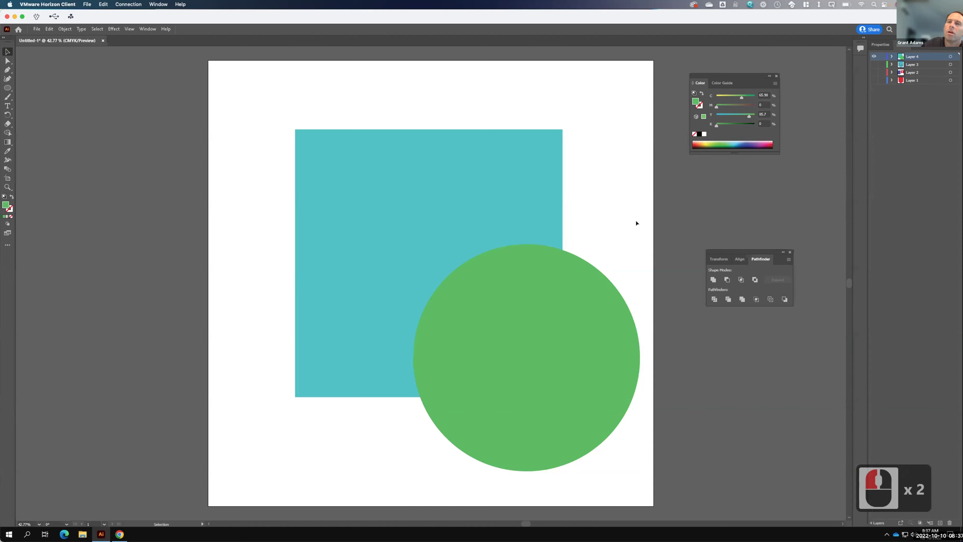
# Step: Try Pathfinder Unite on the square and circle together, and undo it
pyautogui.moveTo(600, 208); pyautogui.dragTo(537, 282)
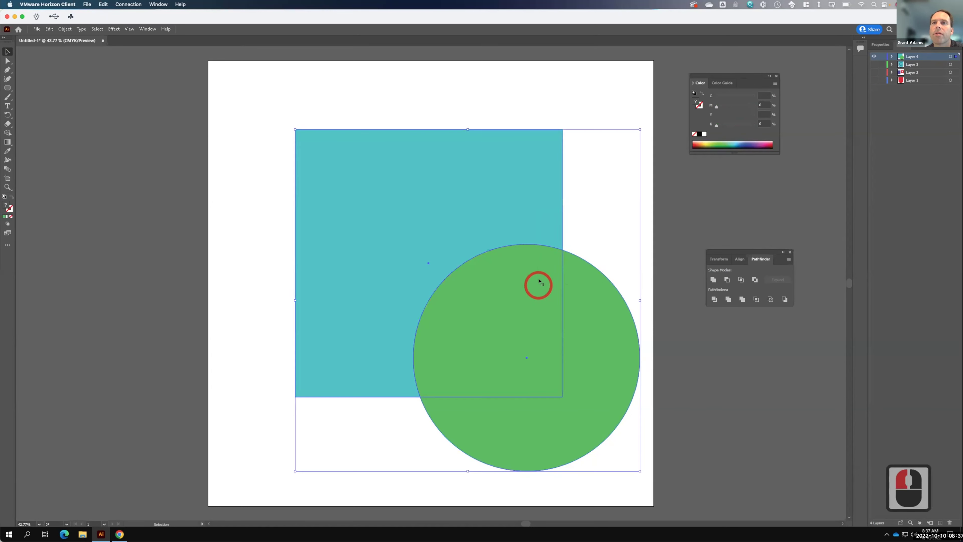
pyautogui.click(712, 279)
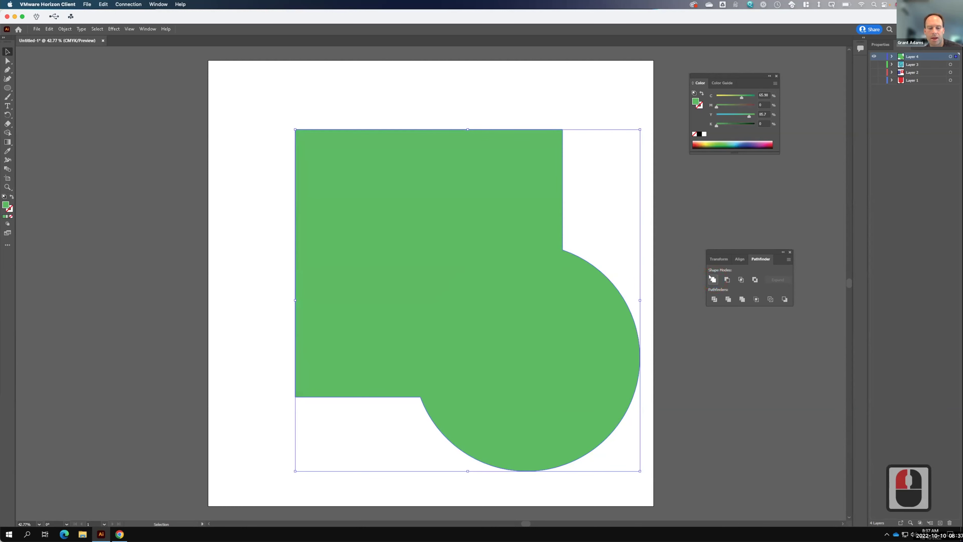
pyautogui.hotkey('ctrl', 'z')
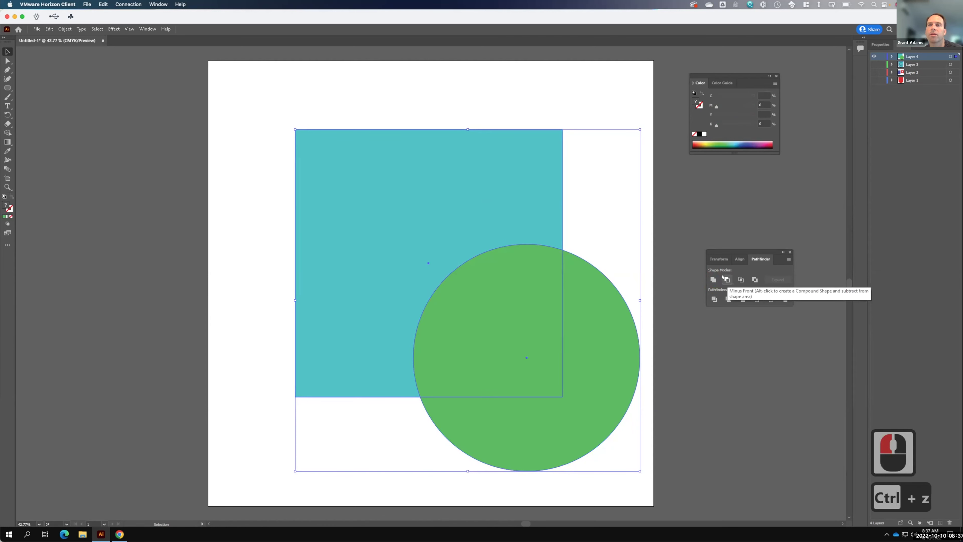
# Step: Try Pathfinder Minus Front and Intersect in turn on the square and circle, undoing each
pyautogui.click(726, 279)
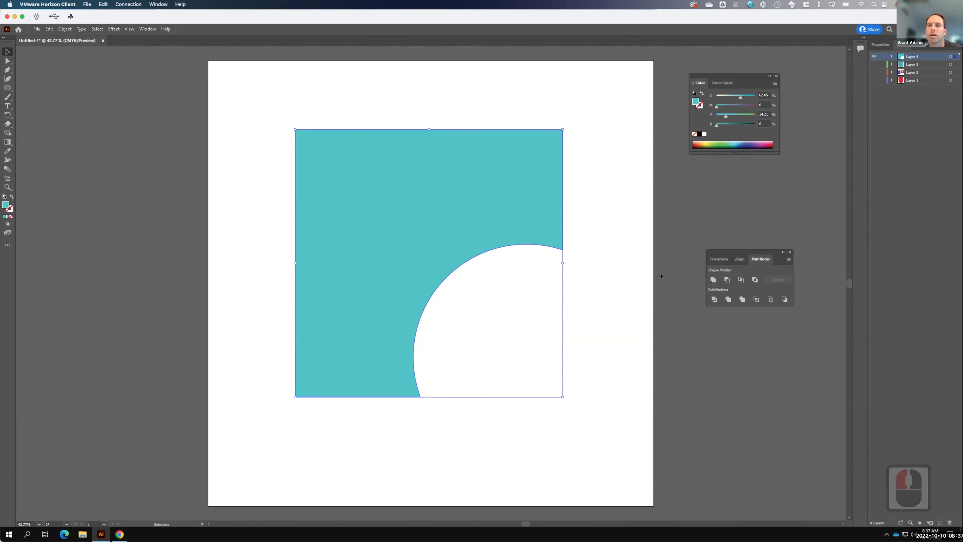
pyautogui.hotkey('ctrl', 'z')
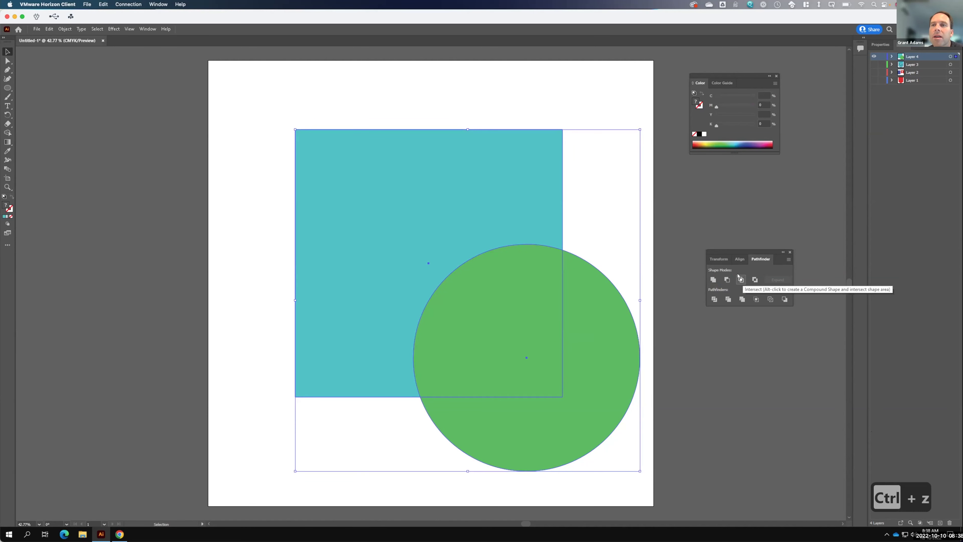
pyautogui.click(739, 279)
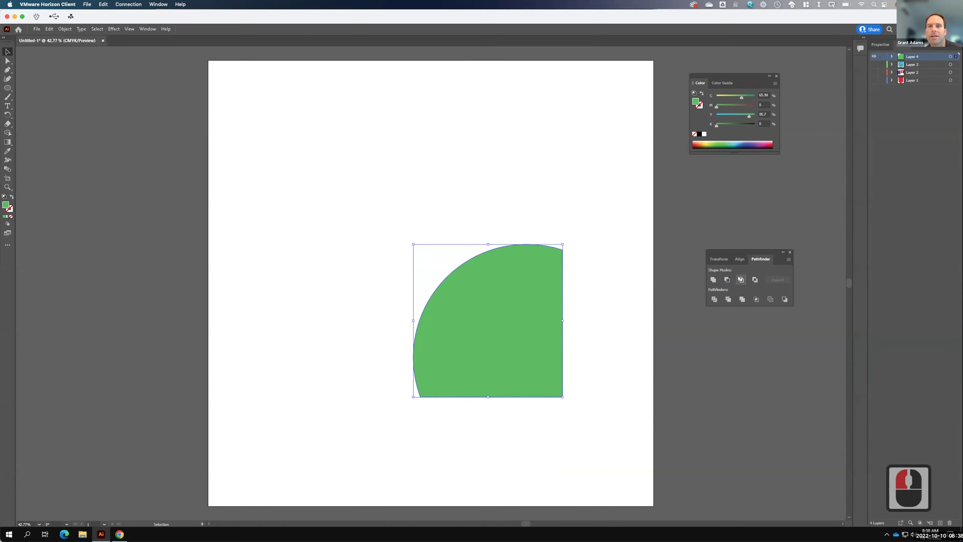
pyautogui.hotkey('ctrl', 'z')
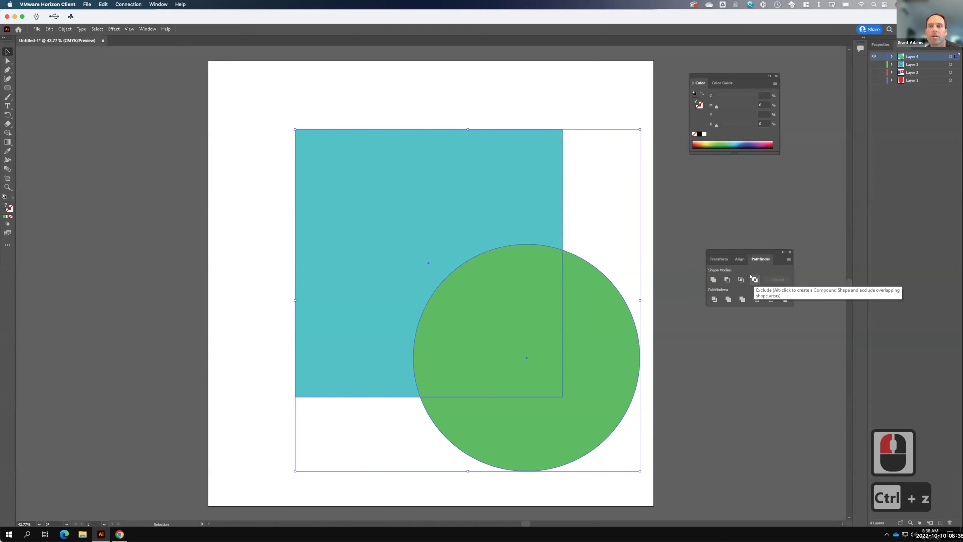
# Step: Try Pathfinder Exclude on the square and circle, and undo it
pyautogui.click(754, 280)
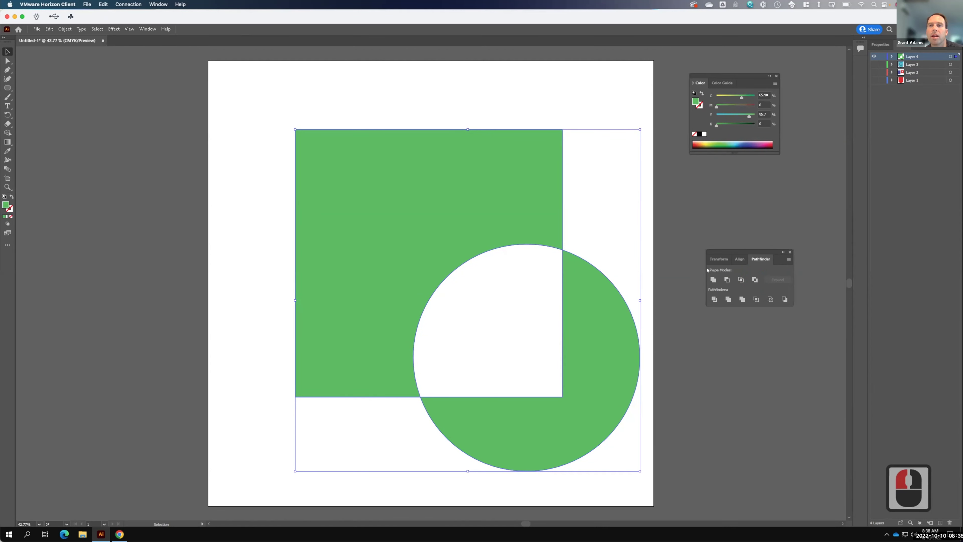
pyautogui.click(723, 278)
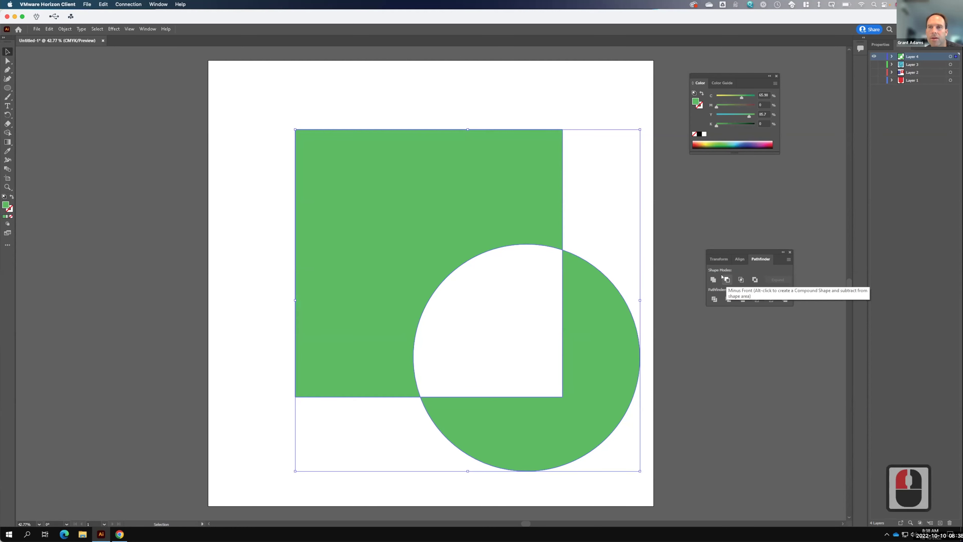
pyautogui.hotkey('ctrl', 'z')
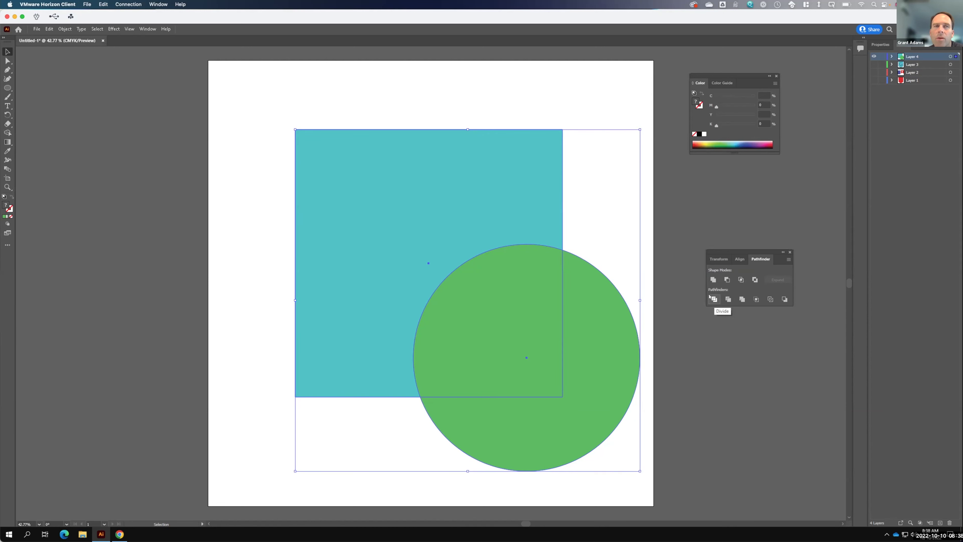
# Step: Divide the overlapping square and circle with Pathfinder and deselect them with the Direct Selection tool
pyautogui.click(710, 297)
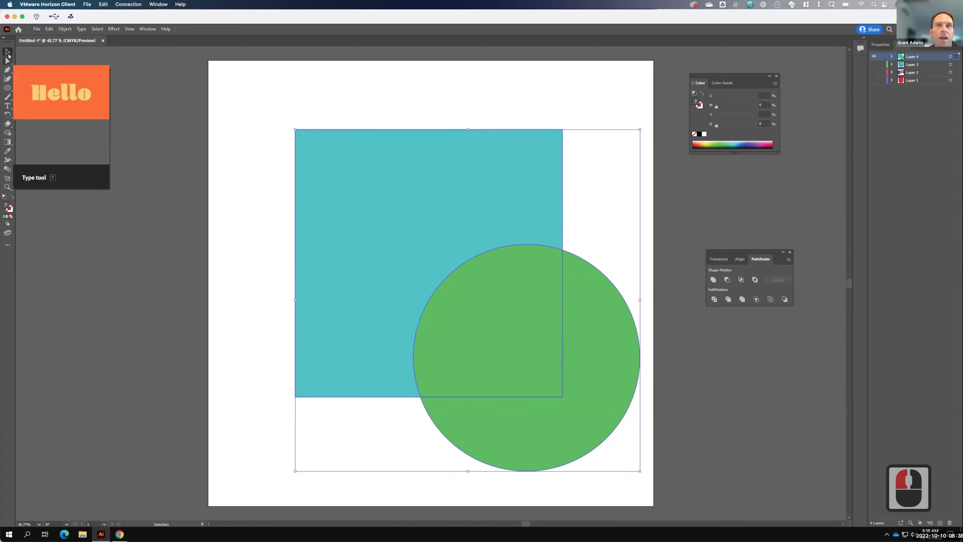
pyautogui.click(8, 61)
pyautogui.click(351, 100)
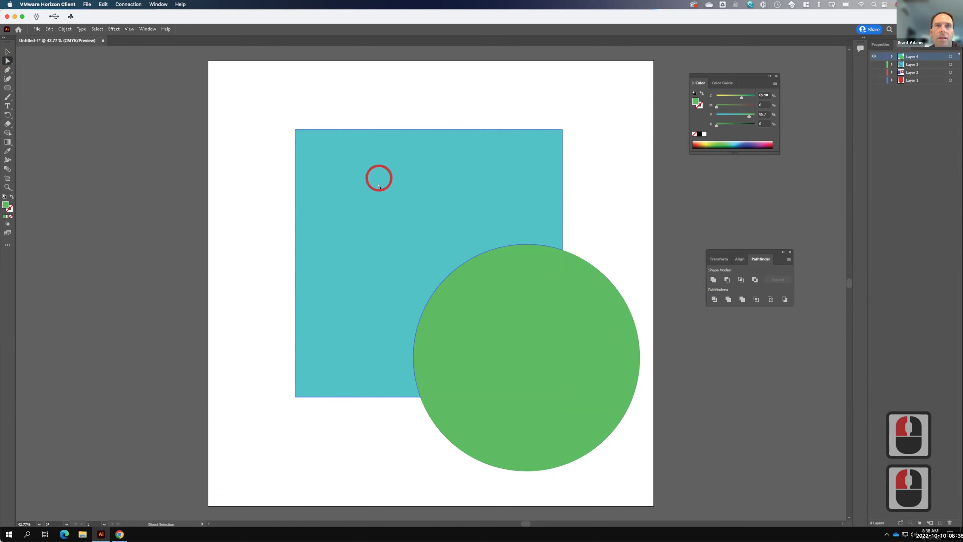
# Step: Pull the divided shapes apart by moving the teal piece up and left and the outer green piece down and right
pyautogui.moveTo(383, 188); pyautogui.dragTo(357, 163)
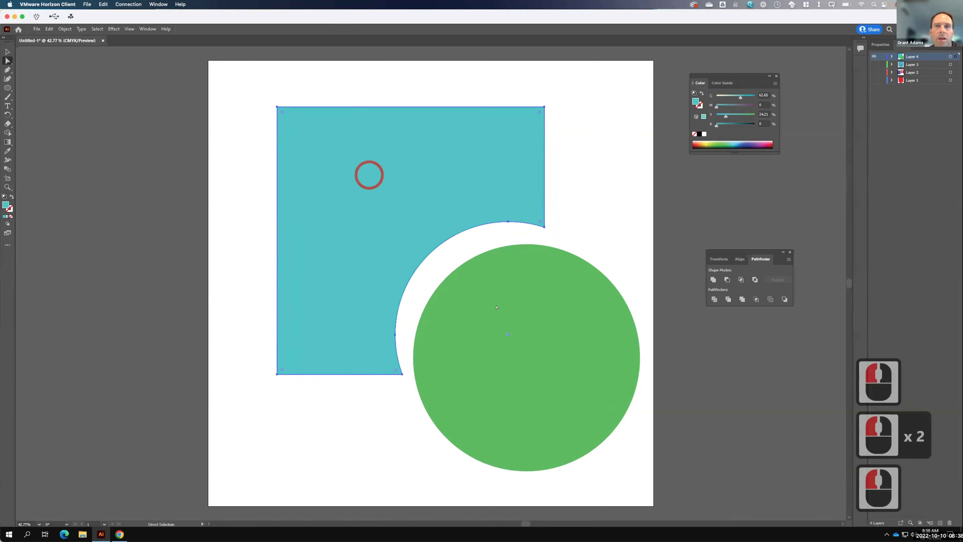
pyautogui.doubleClick(502, 310)
pyautogui.press('F15')
pyautogui.click(580, 364)
pyautogui.moveTo(581, 363); pyautogui.dragTo(595, 381)
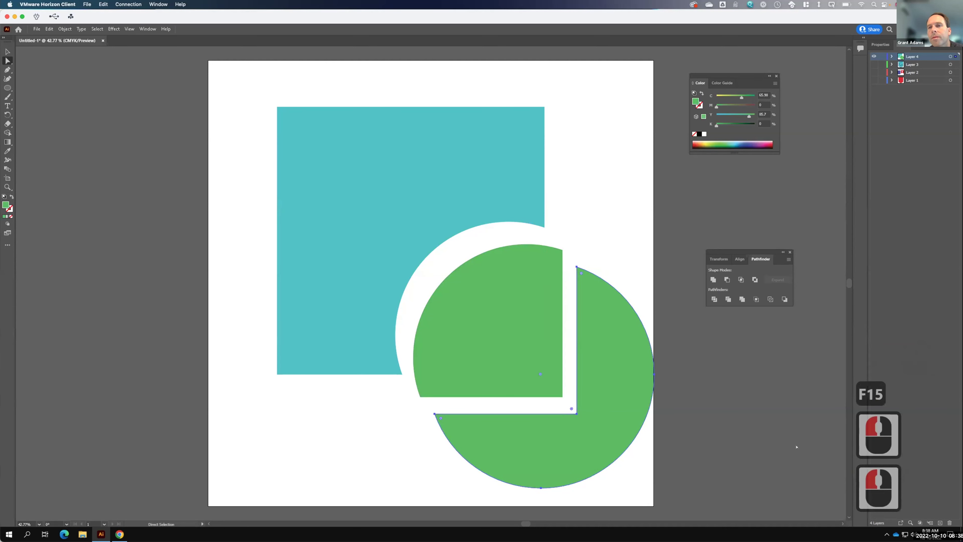
# Step: Undo the moves of the pieces and the division of the square and circle
pyautogui.press('v')
pyautogui.hotkey('ctrl', 'z')
pyautogui.hotkey('ctrl', 'z')
pyautogui.hotkey('ctrl', 'z')
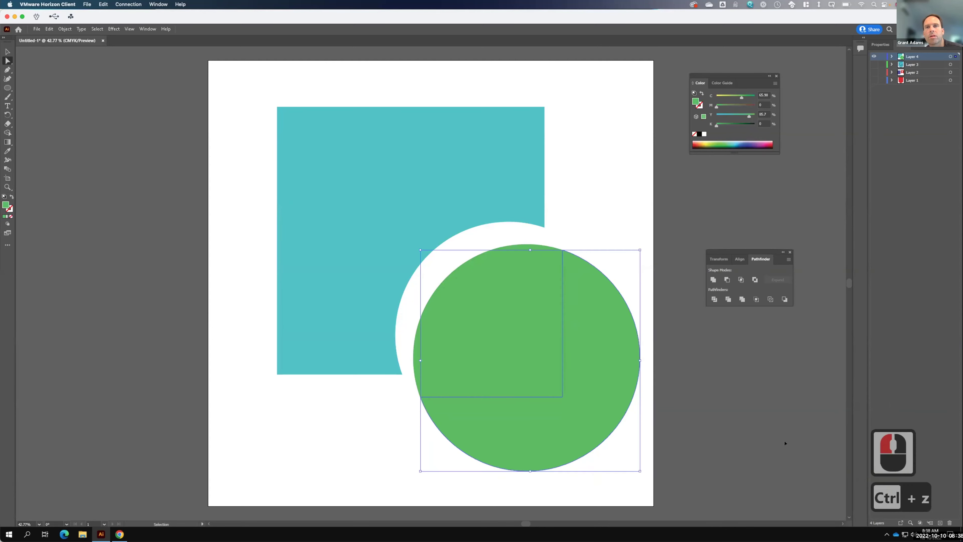
pyautogui.press('a')
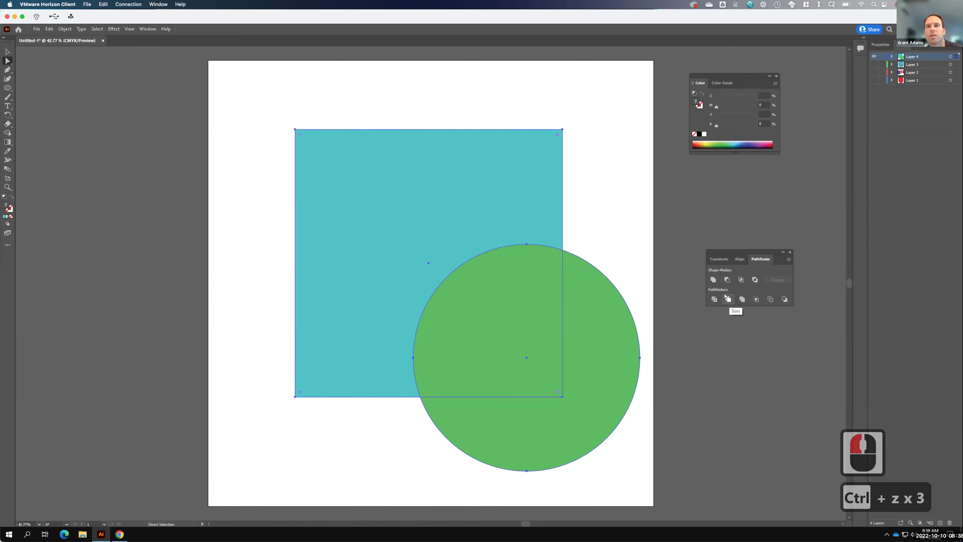
# Step: Trim the overlapping square and circle, and move the green circle down and right, away from the notched square
pyautogui.click(728, 298)
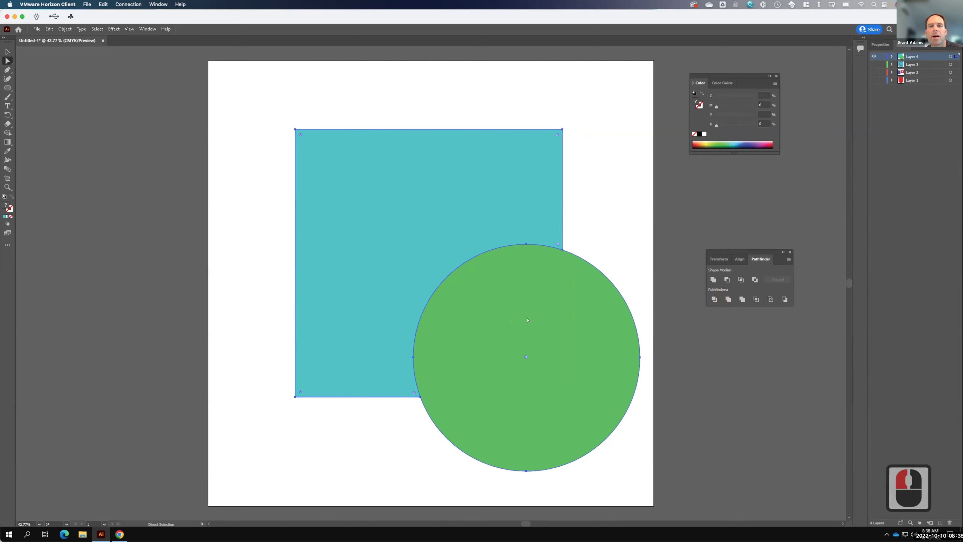
pyautogui.moveTo(526, 320); pyautogui.dragTo(508, 309)
pyautogui.click(176, 146)
pyautogui.click(684, 263)
pyautogui.doubleClick(516, 323)
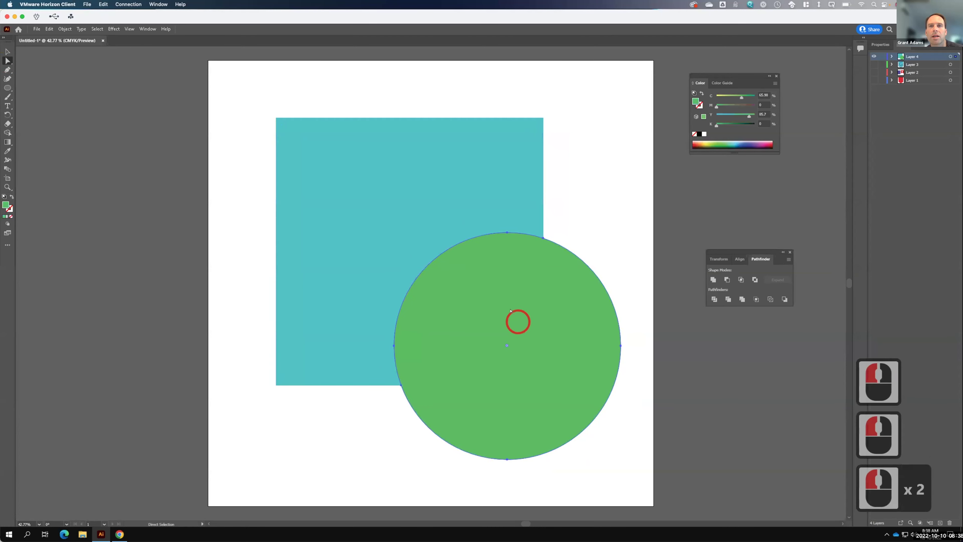
pyautogui.moveTo(514, 312); pyautogui.dragTo(532, 329)
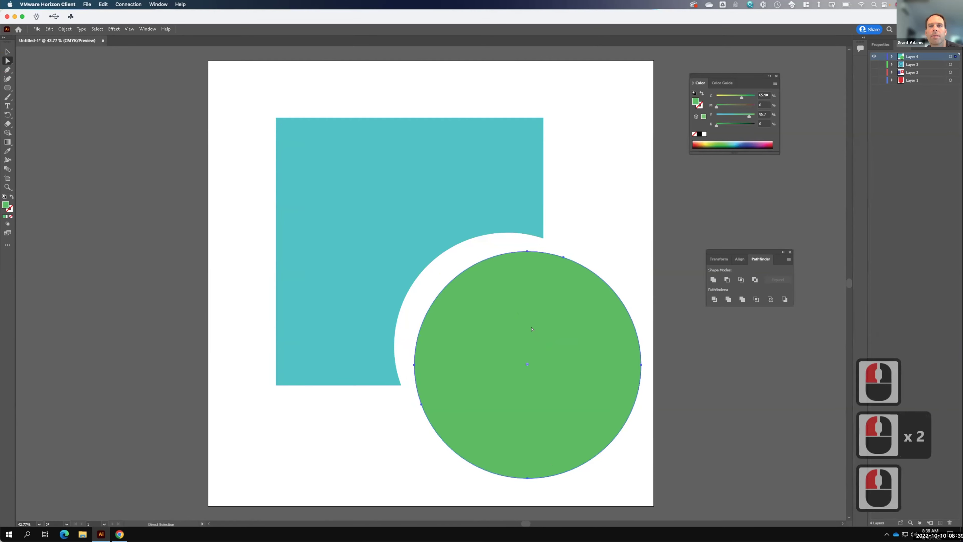
pyautogui.click(383, 194)
pyautogui.click(531, 316)
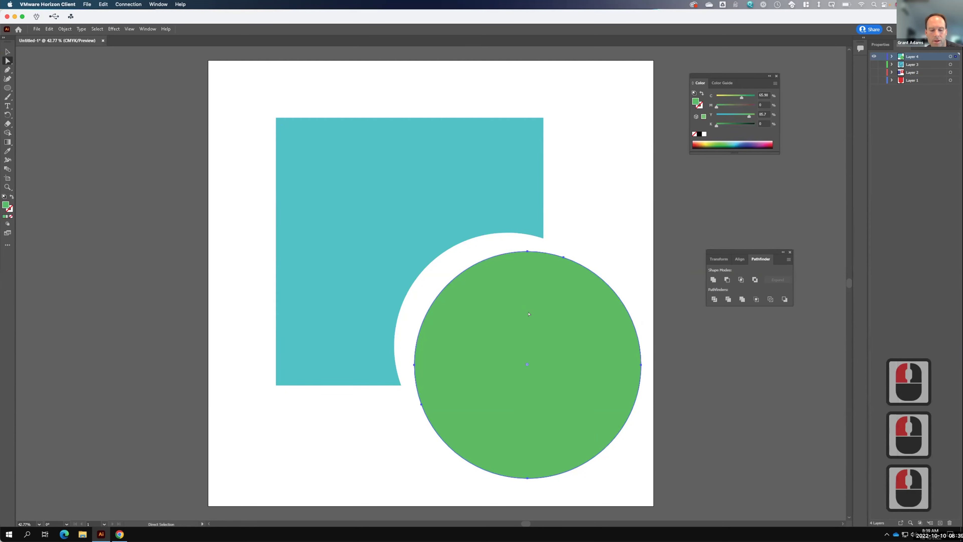
# Step: Undo the moves and the Trim operation on the square and circle
pyautogui.hotkey('ctrl', 'z')
pyautogui.hotkey('ctrl', 'z')
pyautogui.hotkey('ctrl', 'z')
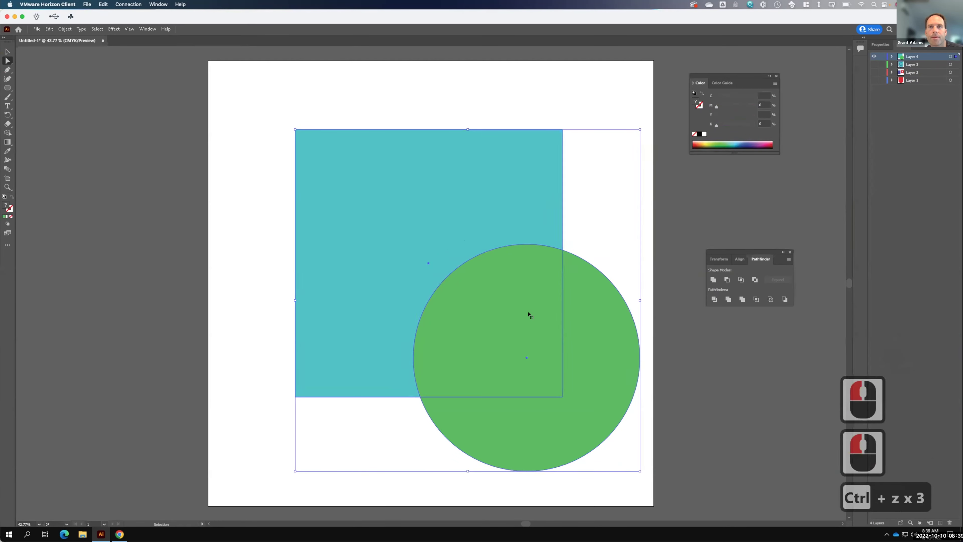
# Step: Try the Merge and Crop pathfinder operations on the square and circle, undoing each one
pyautogui.click(741, 298)
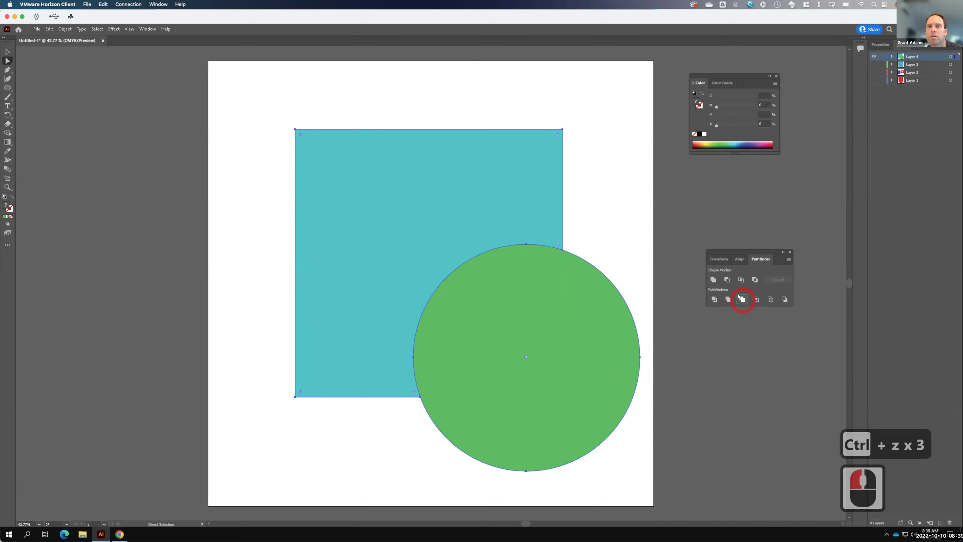
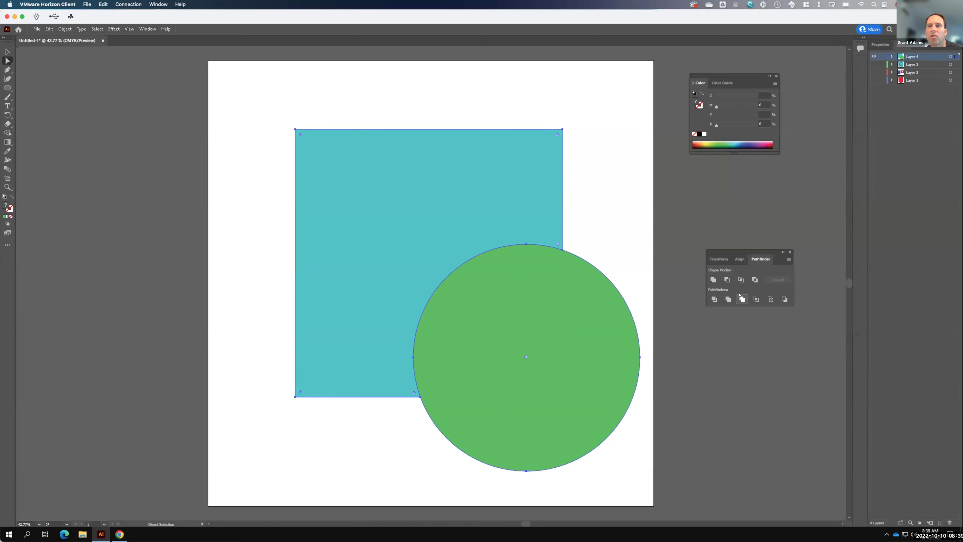
pyautogui.click(743, 300)
pyautogui.hotkey('ctrl', 'z')
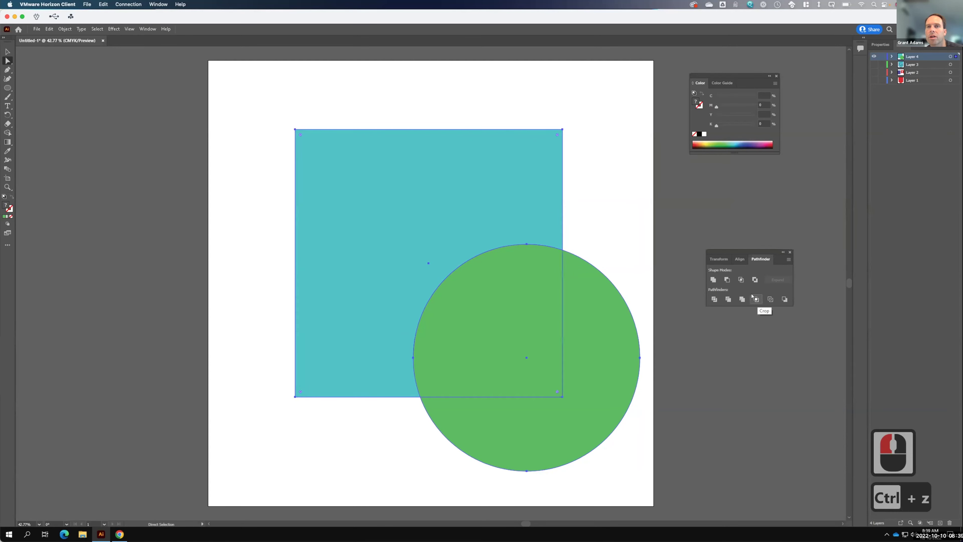
pyautogui.click(753, 299)
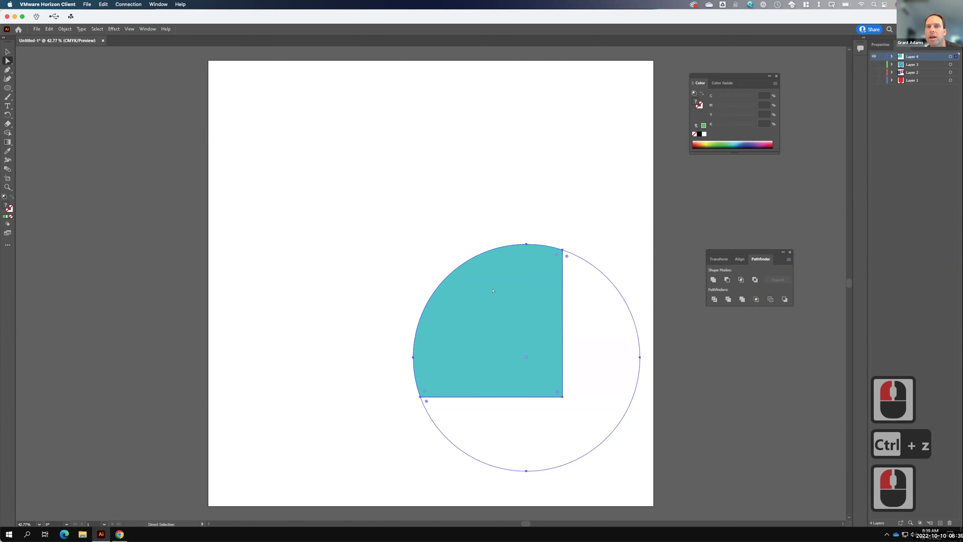
pyautogui.hotkey('ctrl', 'z')
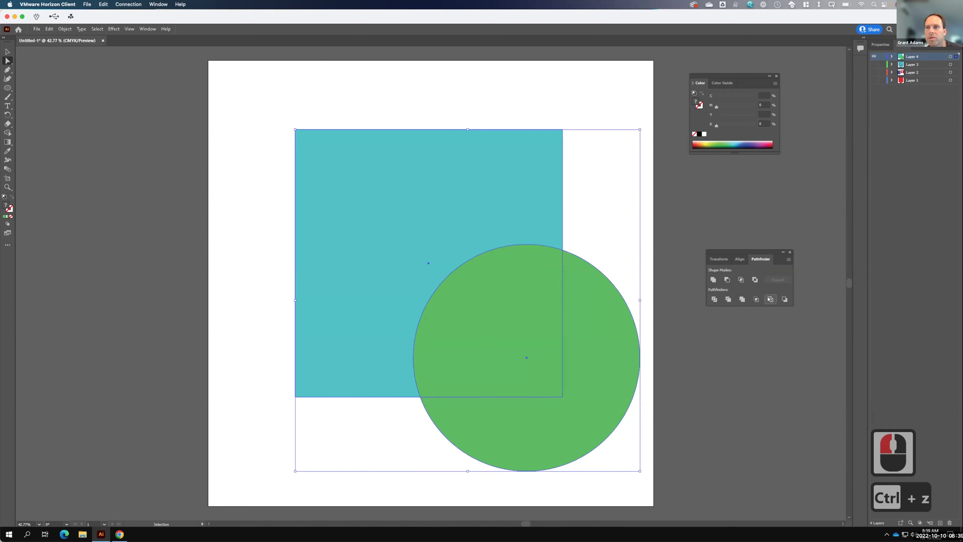
# Step: Try the Outline and Minus Back pathfinder operations on the square and circle, undoing each one
pyautogui.click(767, 296)
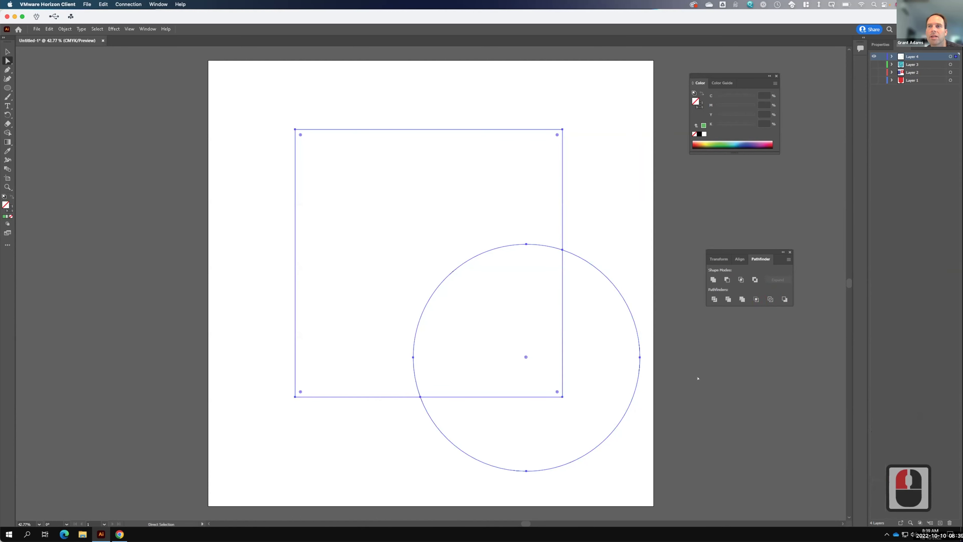
pyautogui.hotkey('ctrl', 'z')
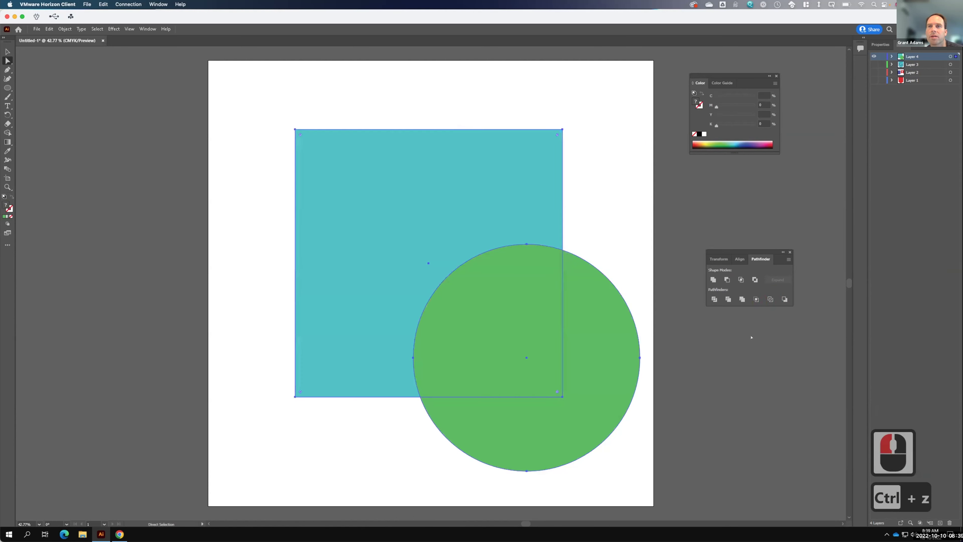
pyautogui.click(784, 299)
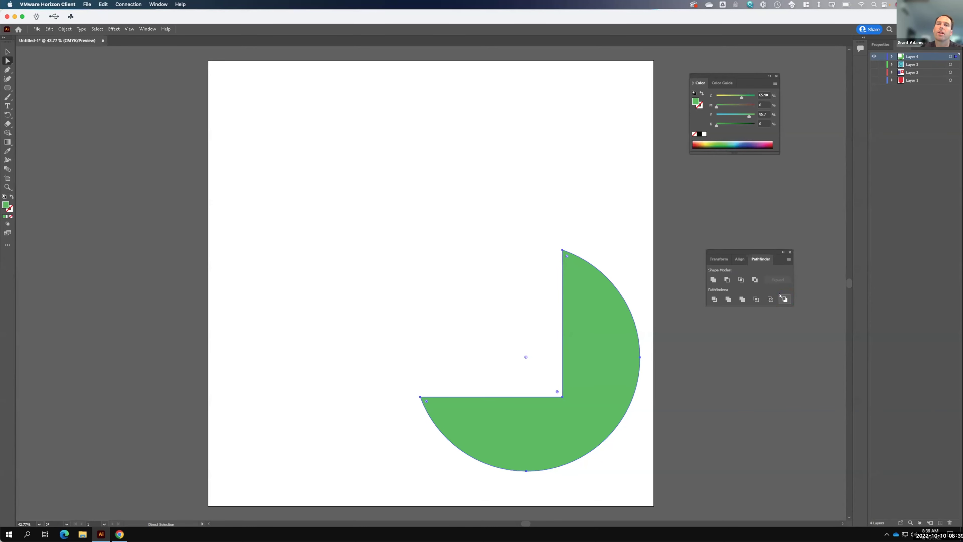
pyautogui.hotkey('ctrl', 'z')
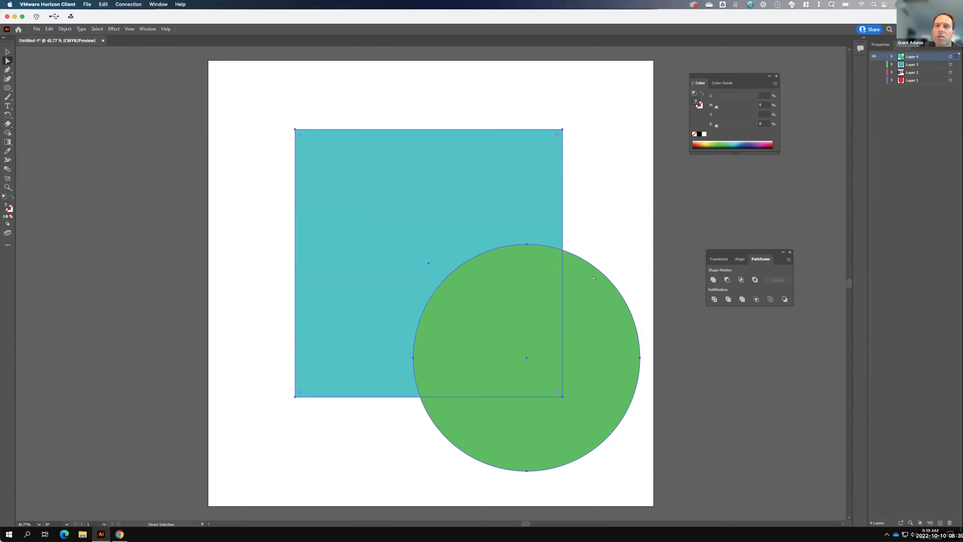
# Step: Subtract the green circle from the teal square with the Minus Front shape mode
pyautogui.click(725, 279)
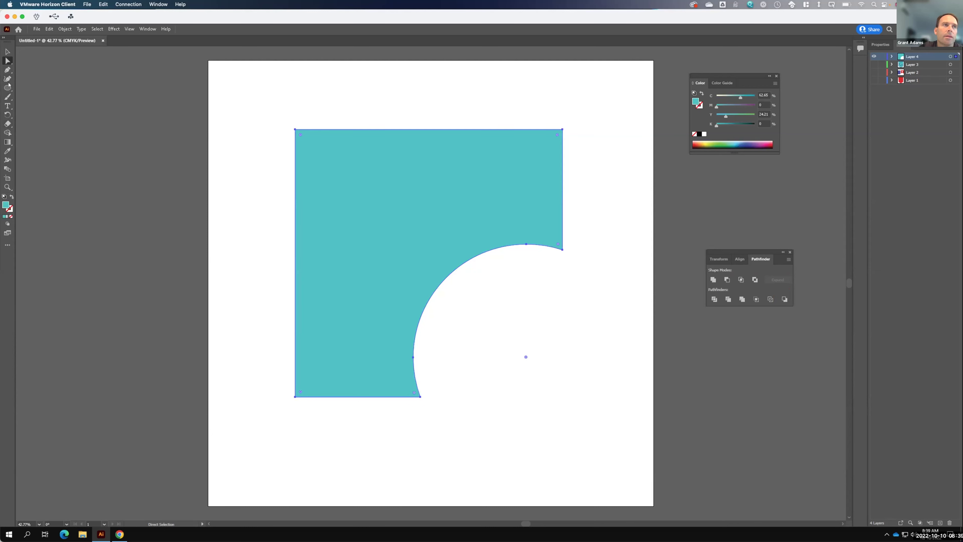
# Step: Add a line of point text containing the surname near the lower-left corner of the teal shape
pyautogui.click(7, 106)
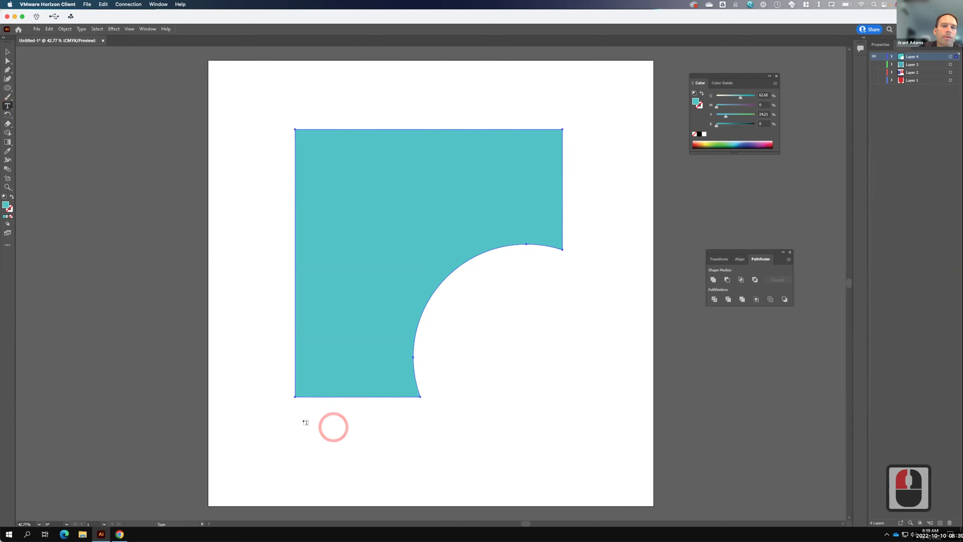
pyautogui.click(296, 422)
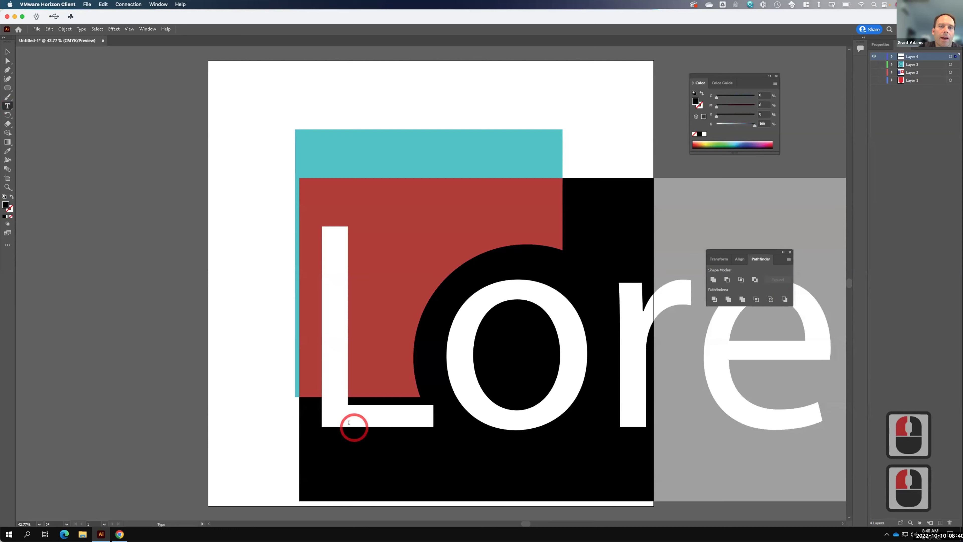
pyautogui.write('Adams')
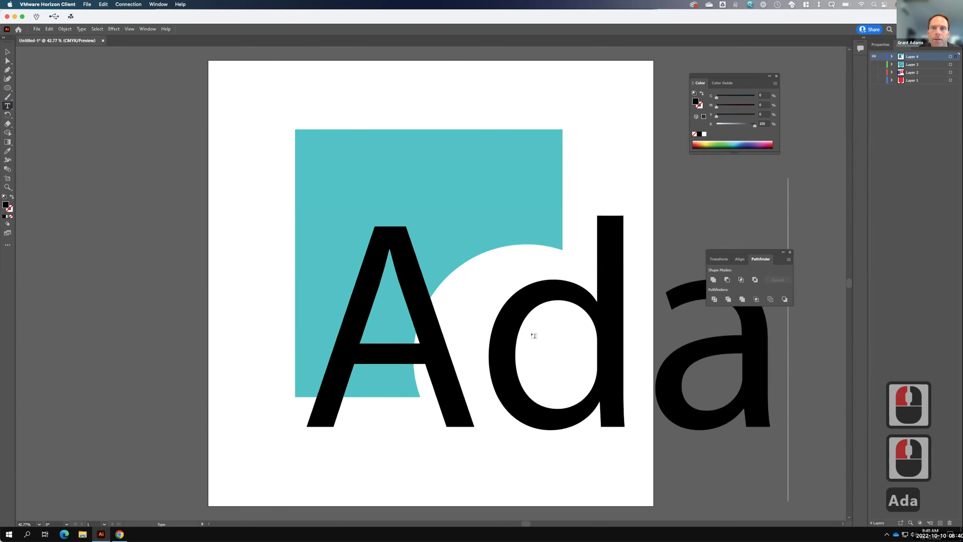
# Step: Reduce the surname text's font size to 200 pt and further to 100 pt
pyautogui.hotkey('ctrl', 'a')
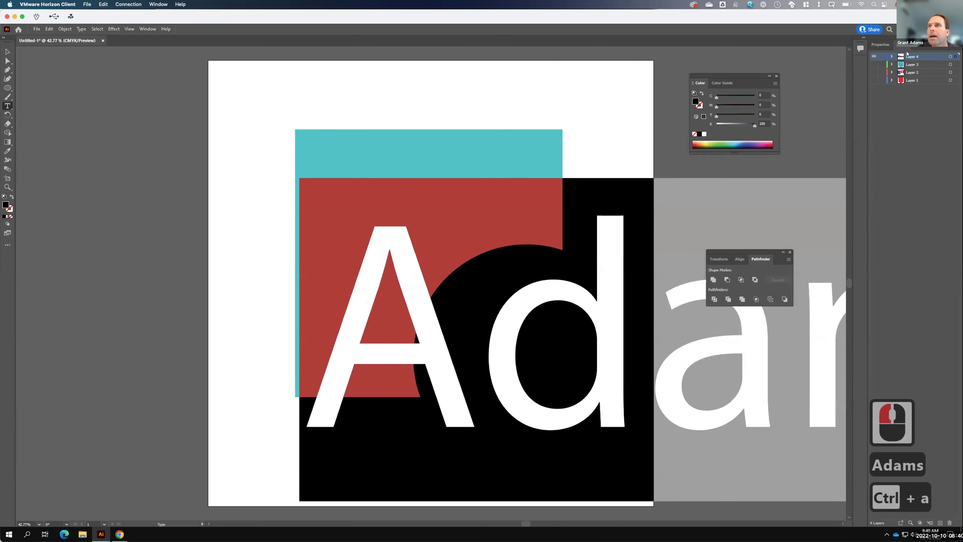
pyautogui.click(883, 44)
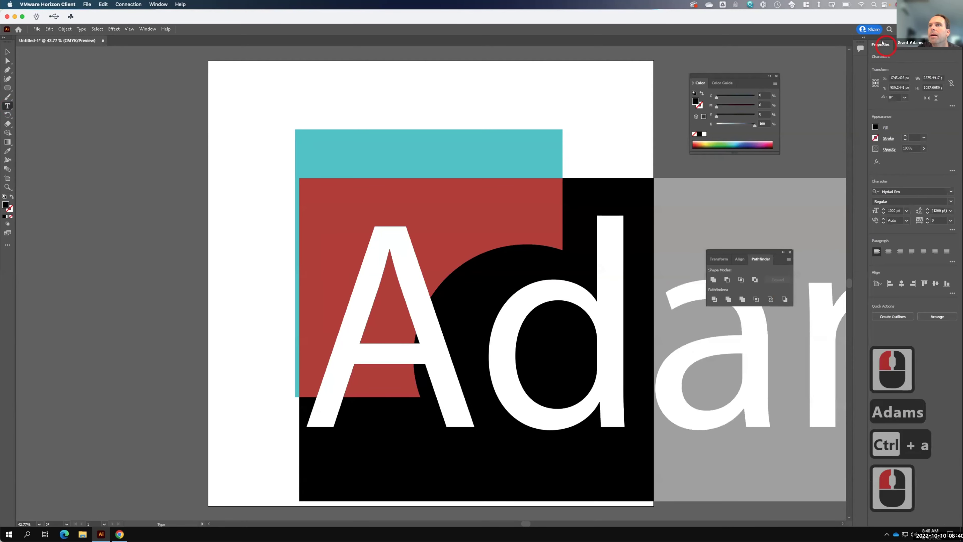
pyautogui.click(895, 211)
pyautogui.click(862, 209)
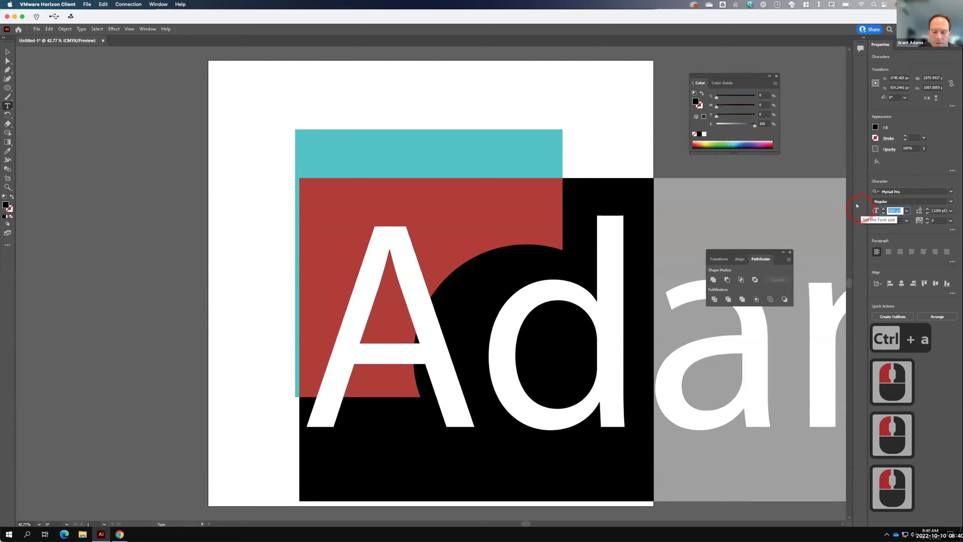
pyautogui.write('200')
pyautogui.press('Tab')
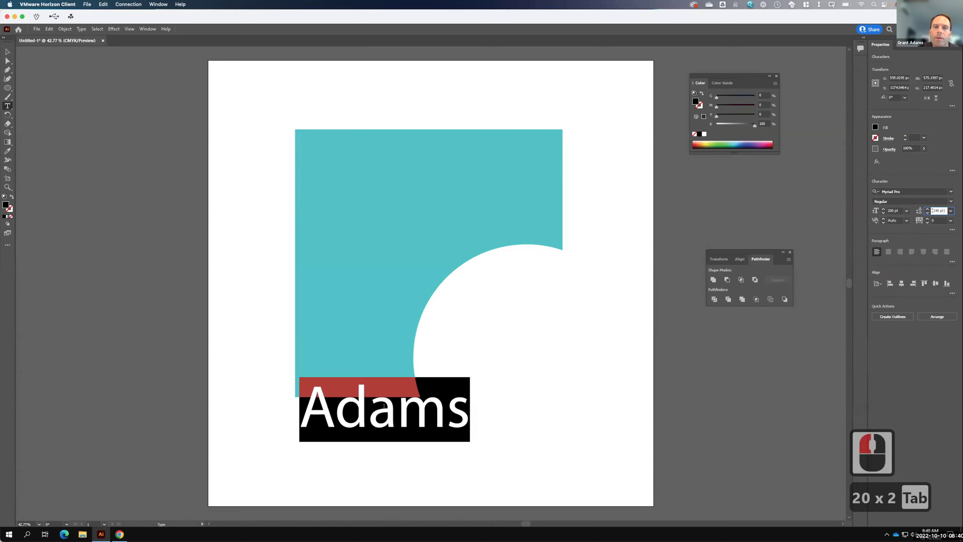
pyautogui.click(893, 210)
pyautogui.click(880, 211)
pyautogui.write('100')
pyautogui.press('Tab')
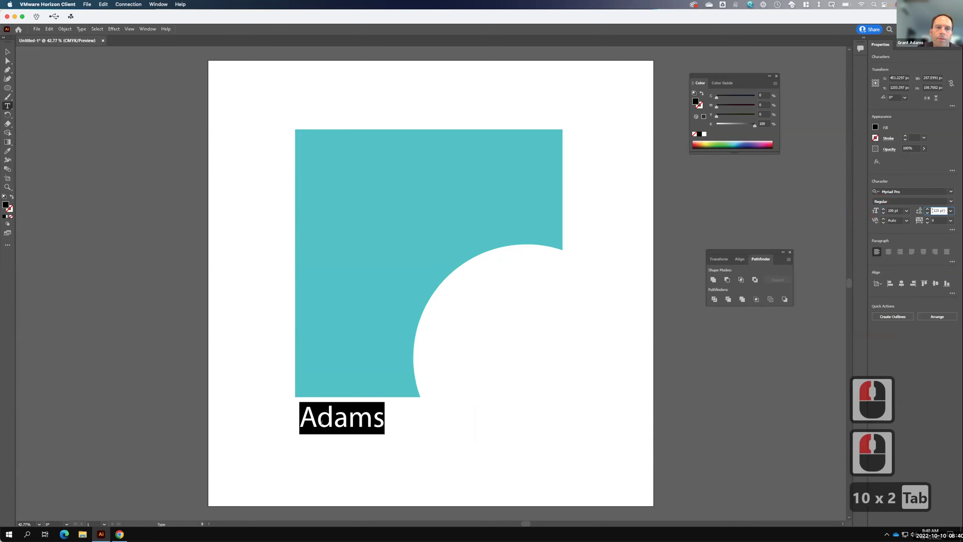
# Step: Move the surname text up so it overlaps the lower-left edge of the teal shape
pyautogui.click(8, 51)
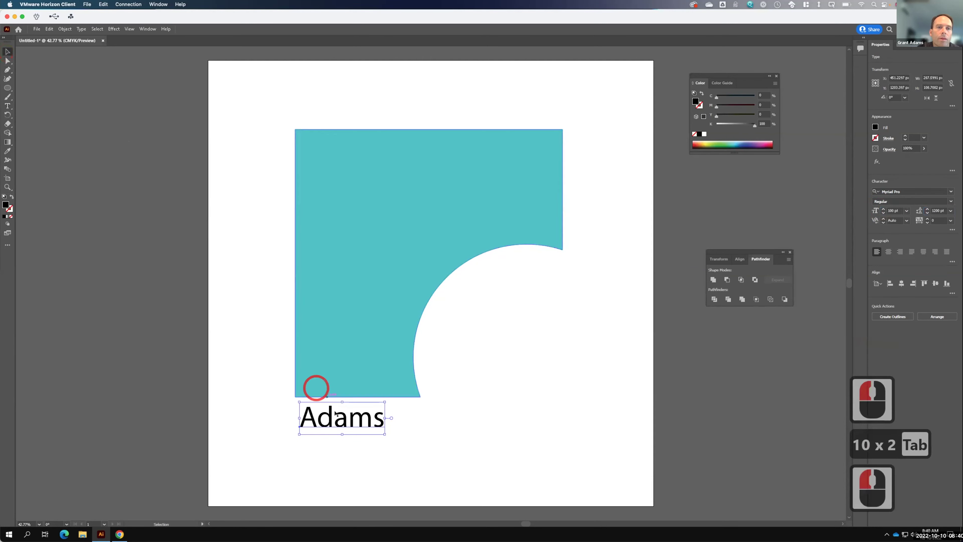
pyautogui.moveTo(340, 420); pyautogui.dragTo(334, 391)
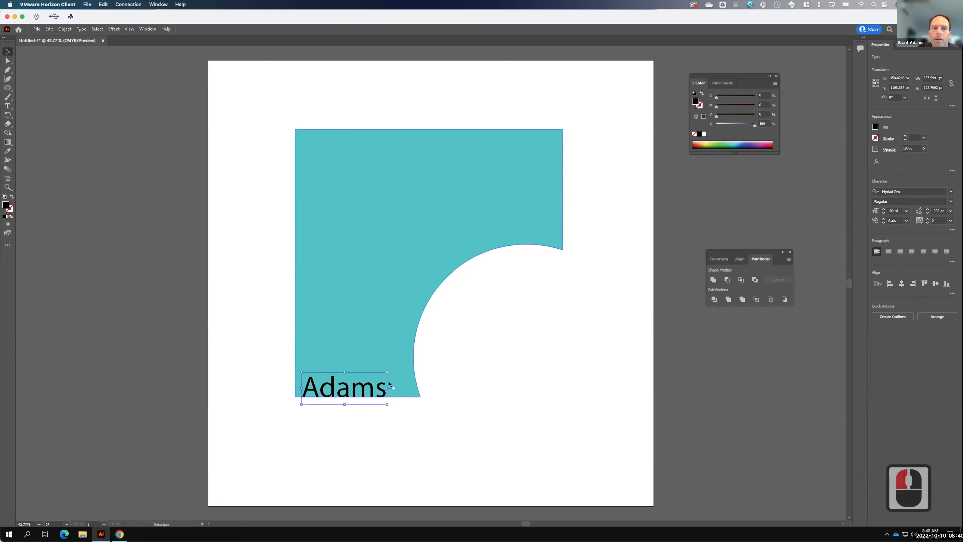
pyautogui.press('Tab')
pyautogui.press('Tab')
pyautogui.press('Tab')
pyautogui.click(425, 382)
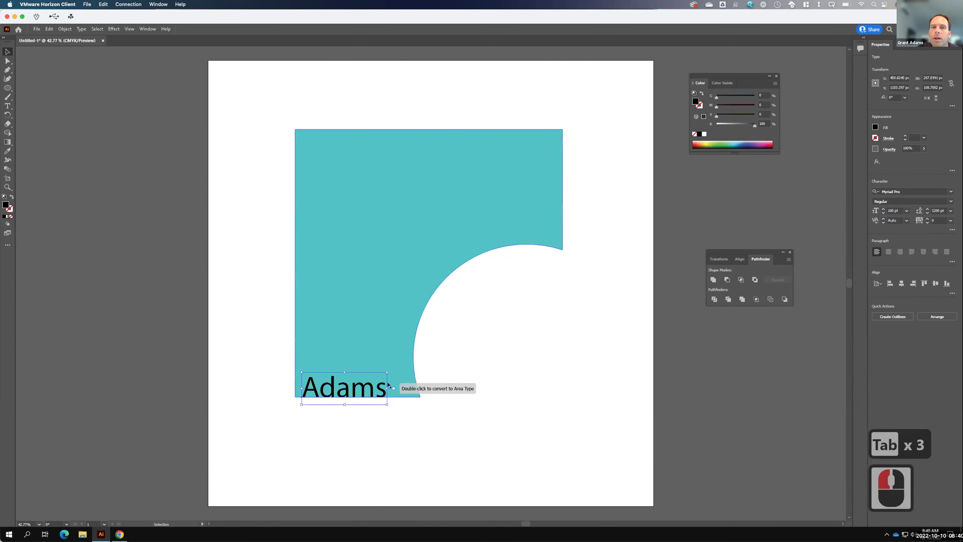
# Step: Try to set the whole surname text's font size to 150 pt
pyautogui.doubleClick(339, 390)
pyautogui.click(357, 391)
pyautogui.click(349, 387)
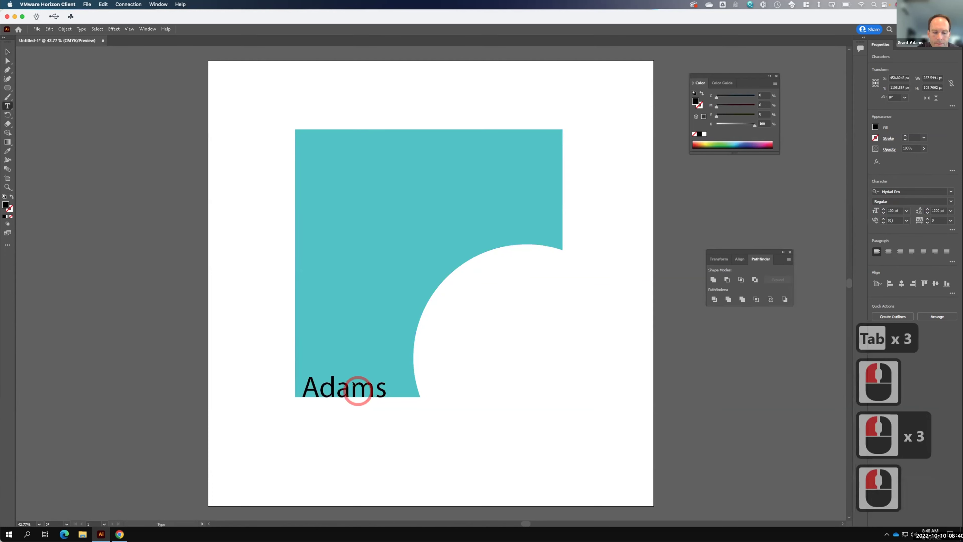
pyautogui.hotkey('ctrl', 'a')
pyautogui.press('F15')
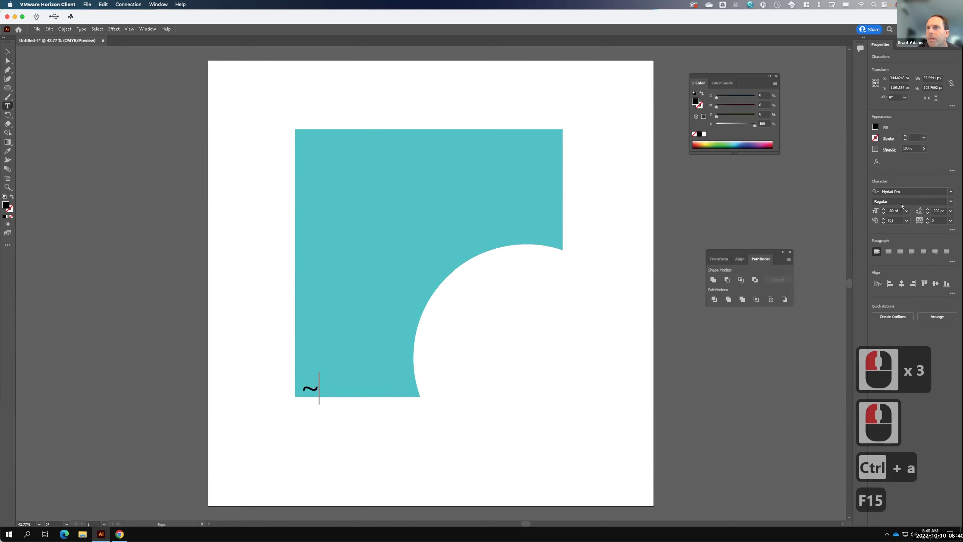
pyautogui.click(895, 210)
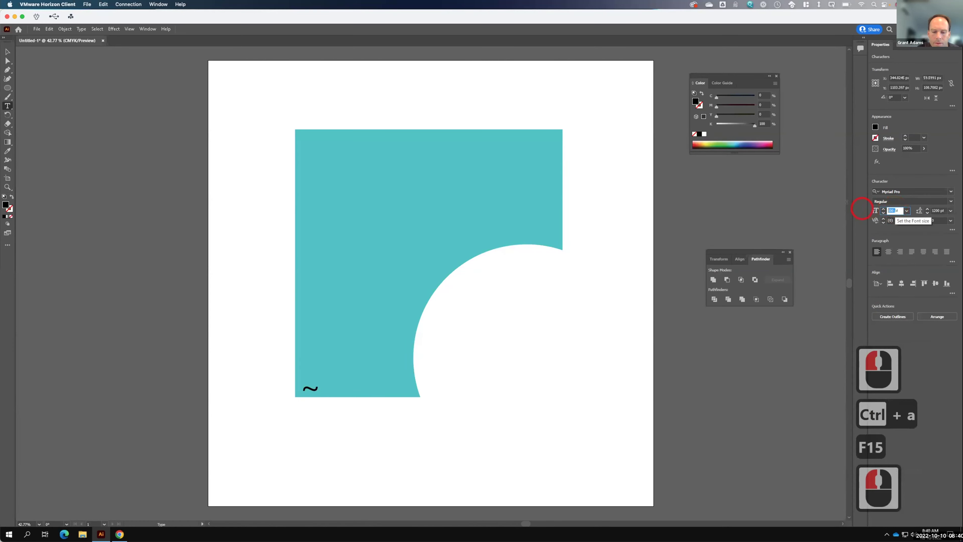
pyautogui.write('150')
pyautogui.press('Tab')
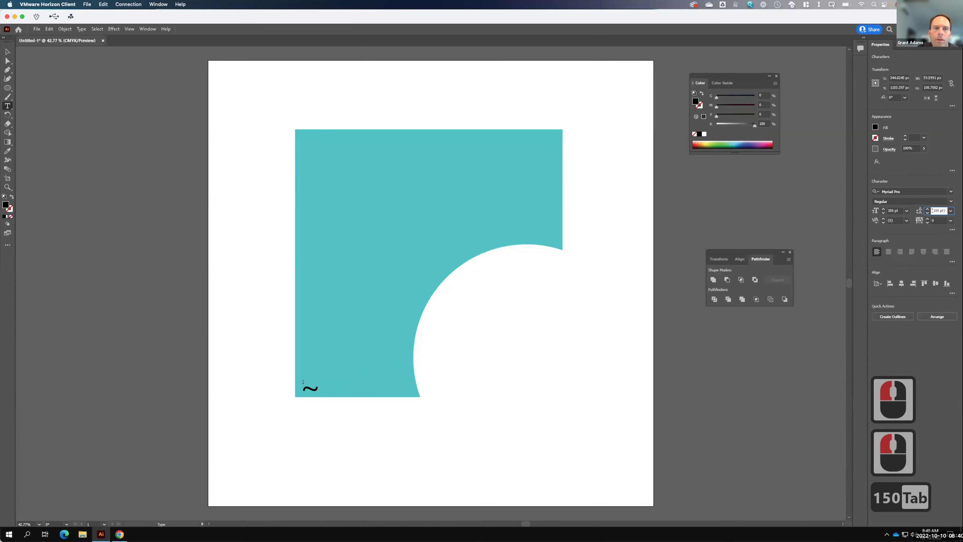
# Step: Replace the tilde in the text object with the surname
pyautogui.tripleClick(306, 389)
pyautogui.write('Adams')
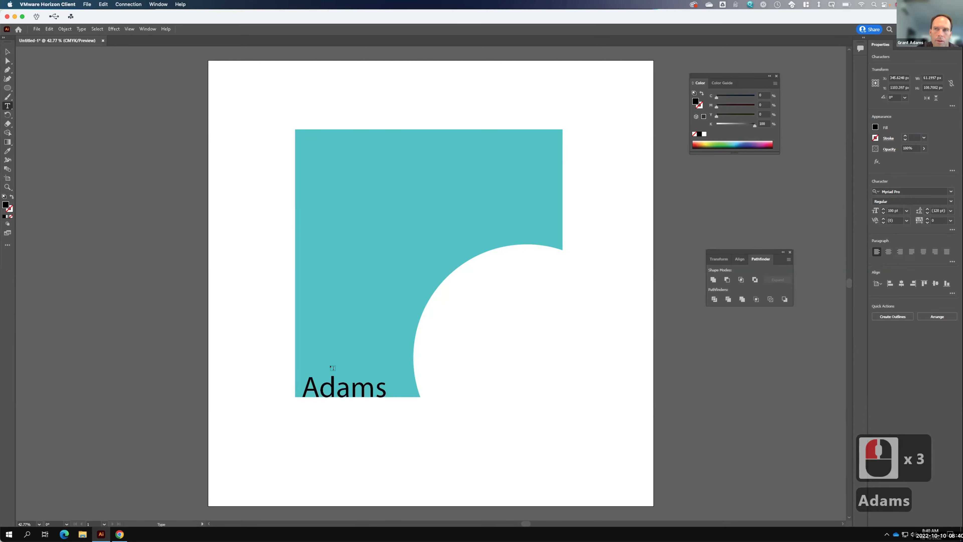
# Step: Set the font size of the whole surname text to 150 pt
pyautogui.hotkey('ctrl', 'a')
pyautogui.click(892, 210)
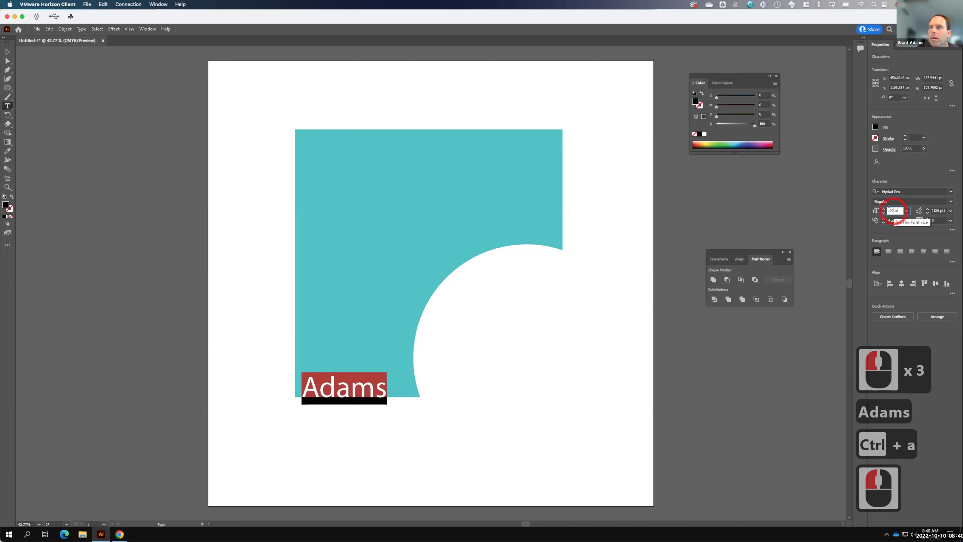
pyautogui.press('BackSpace')
pyautogui.press('BackSpace')
pyautogui.write('50')
pyautogui.press('Tab')
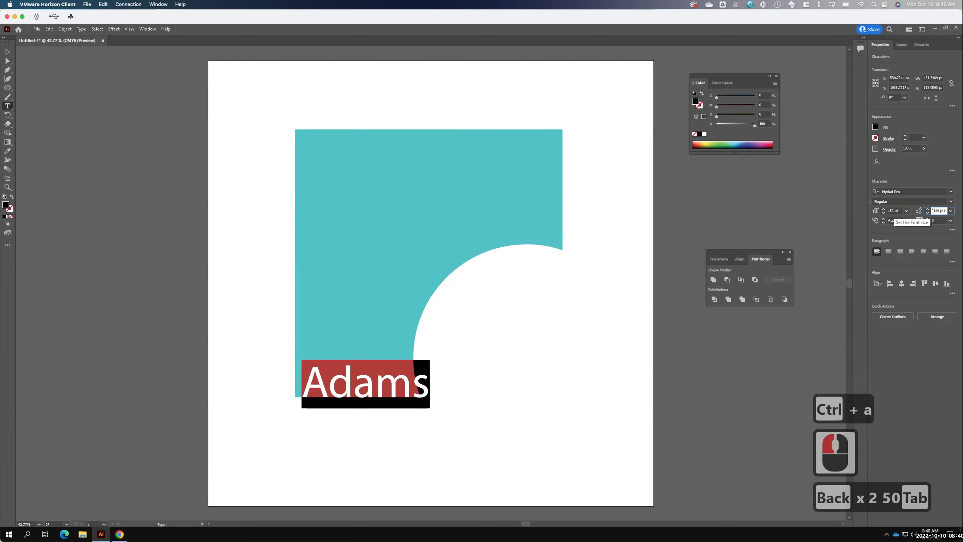
# Step: Reduce the surname text's font size to 129 pt and select it as an object
pyautogui.click(878, 209)
pyautogui.moveTo(878, 209); pyautogui.dragTo(878, 209)
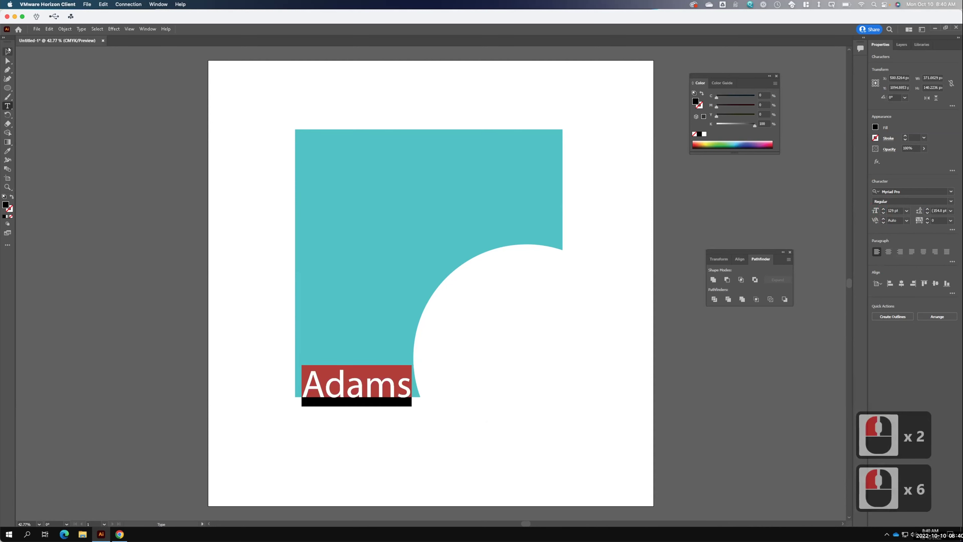
pyautogui.click(8, 50)
pyautogui.click(447, 381)
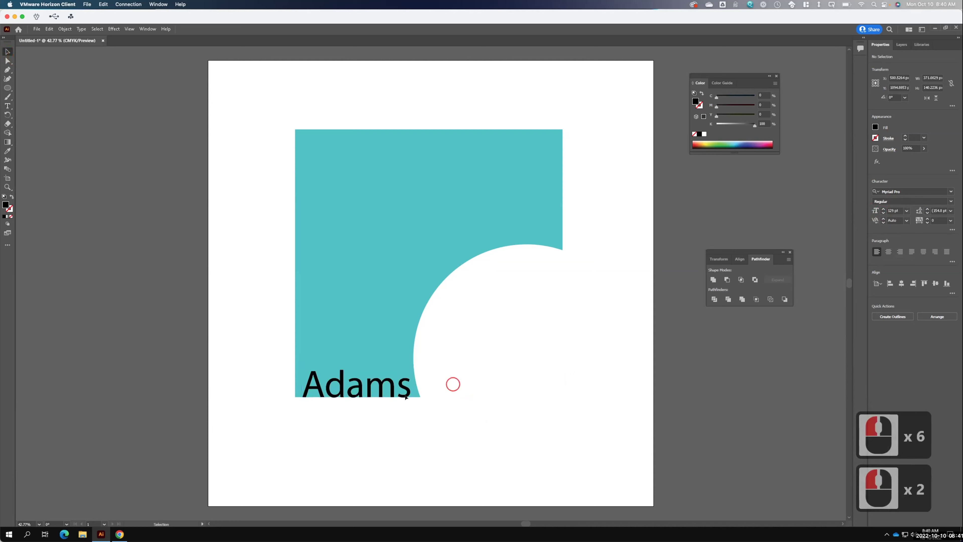
pyautogui.click(383, 383)
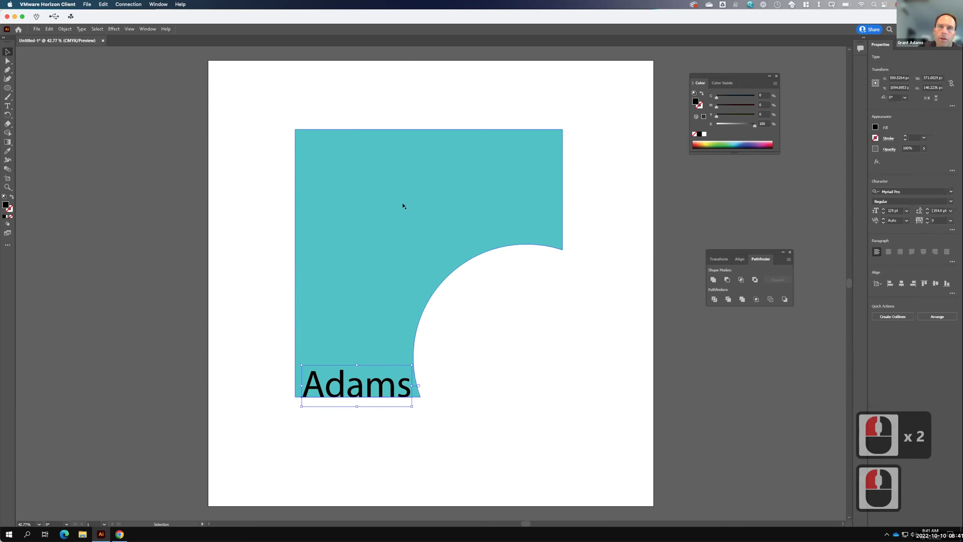
# Step: Draw two overlapping black ellipses over the teal shape's upper-left area, about 480 × 380 px and 453 × 534 px, and deselect them
pyautogui.click(7, 87)
pyautogui.moveTo(279, 97); pyautogui.dragTo(422, 210)
pyautogui.moveTo(343, 84); pyautogui.dragTo(477, 243)
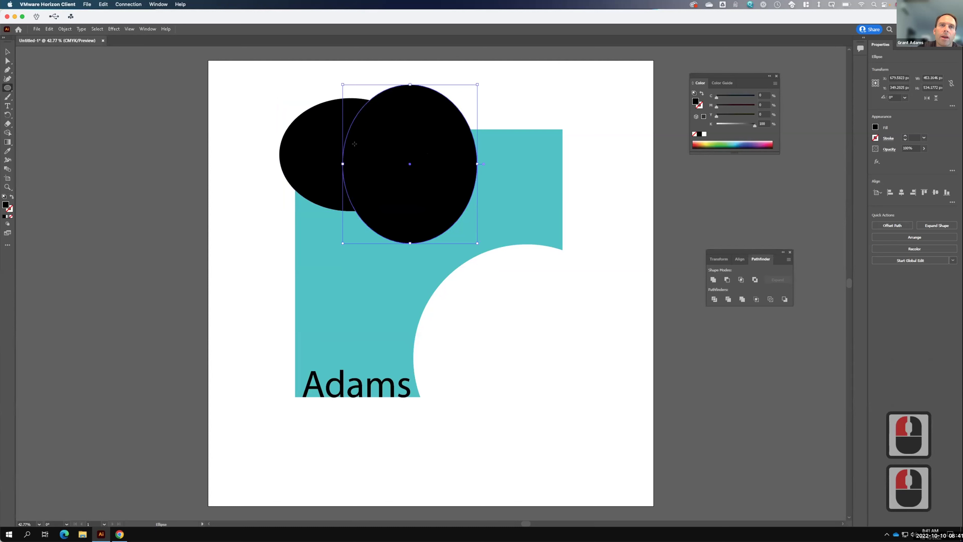
pyautogui.click(7, 51)
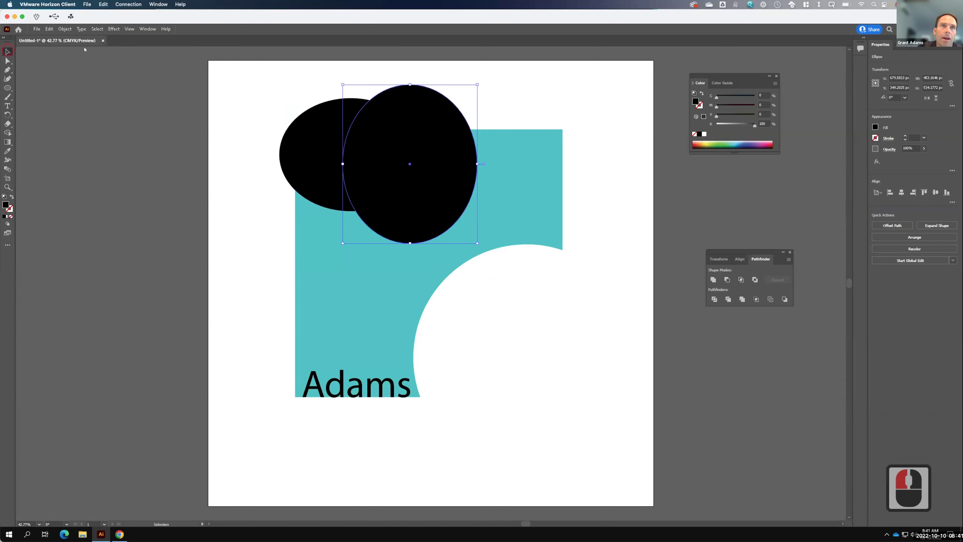
pyautogui.doubleClick(523, 86)
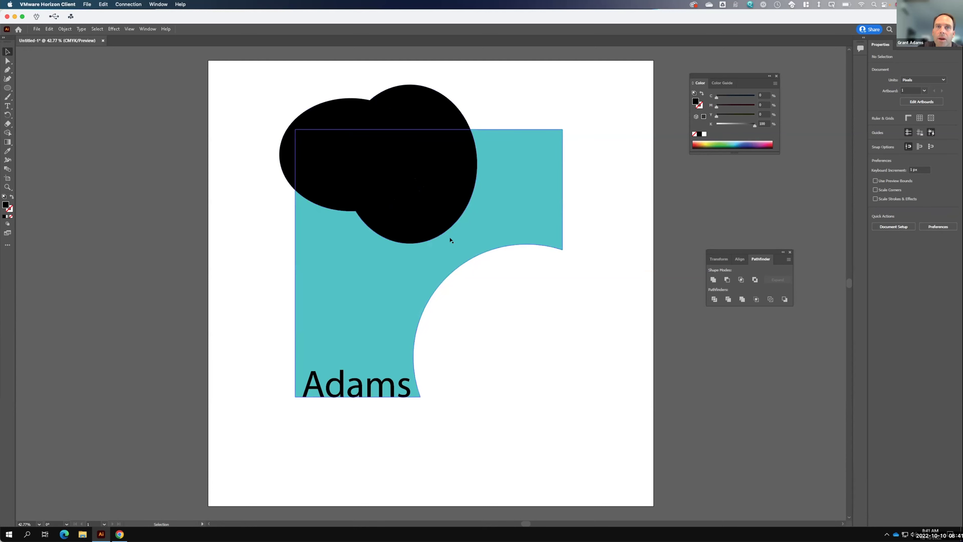
# Step: Try to select the last object below the black ellipses with nothing selected beforehand
pyautogui.rightClick(426, 193)
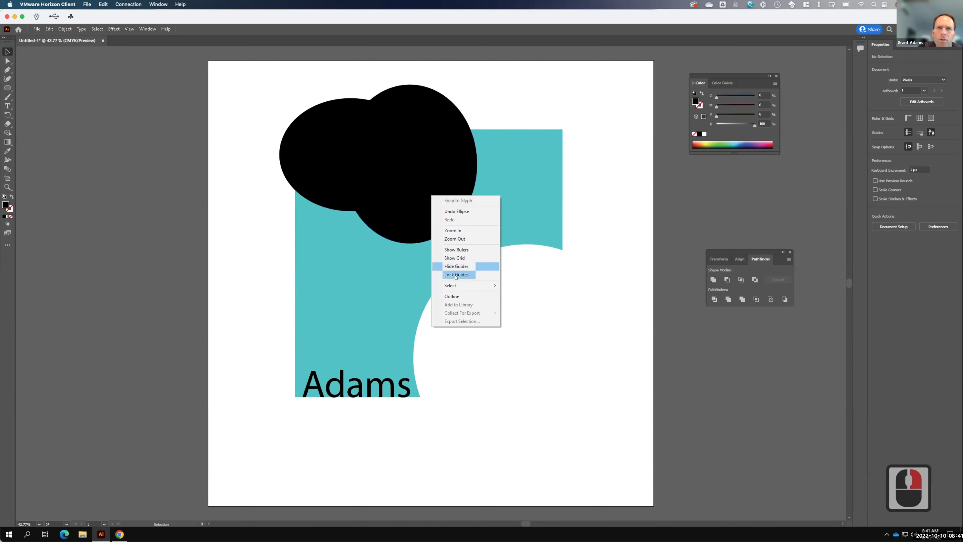
pyautogui.moveTo(470, 285)
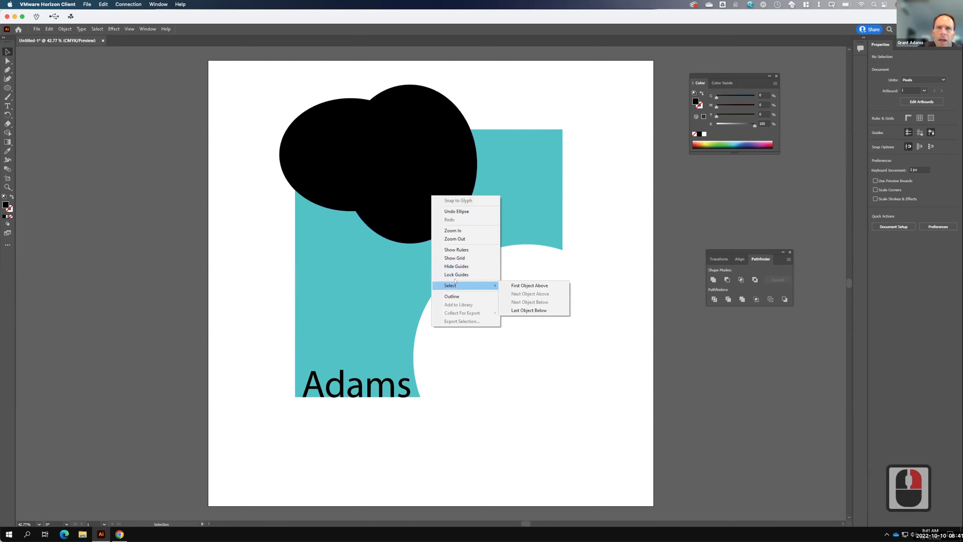
pyautogui.click(529, 310)
pyautogui.click(420, 176)
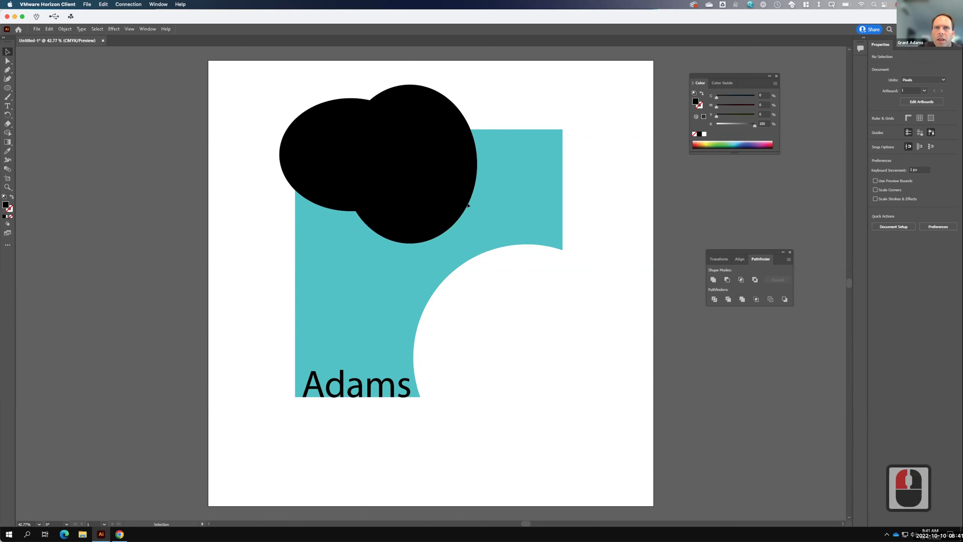
pyautogui.rightClick(423, 185)
pyautogui.moveTo(454, 277)
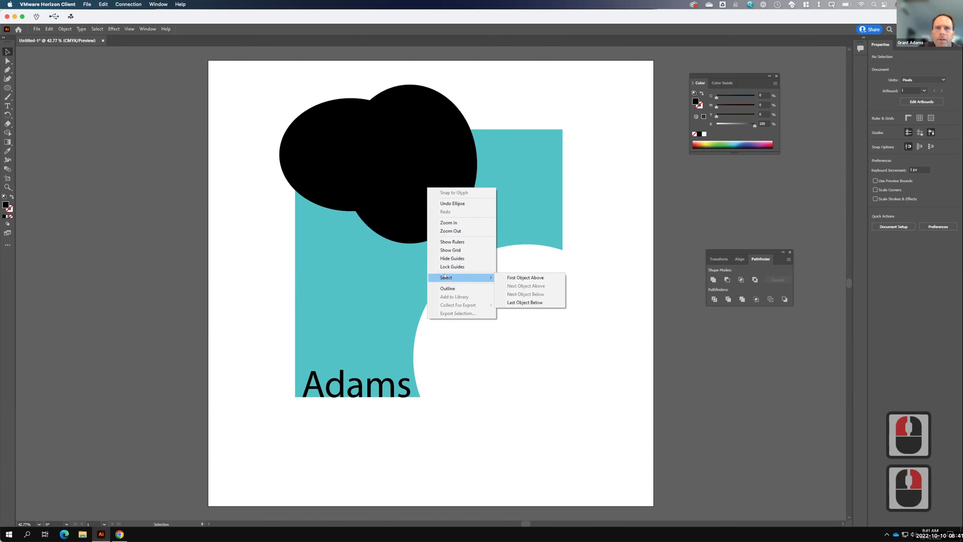
pyautogui.click(516, 301)
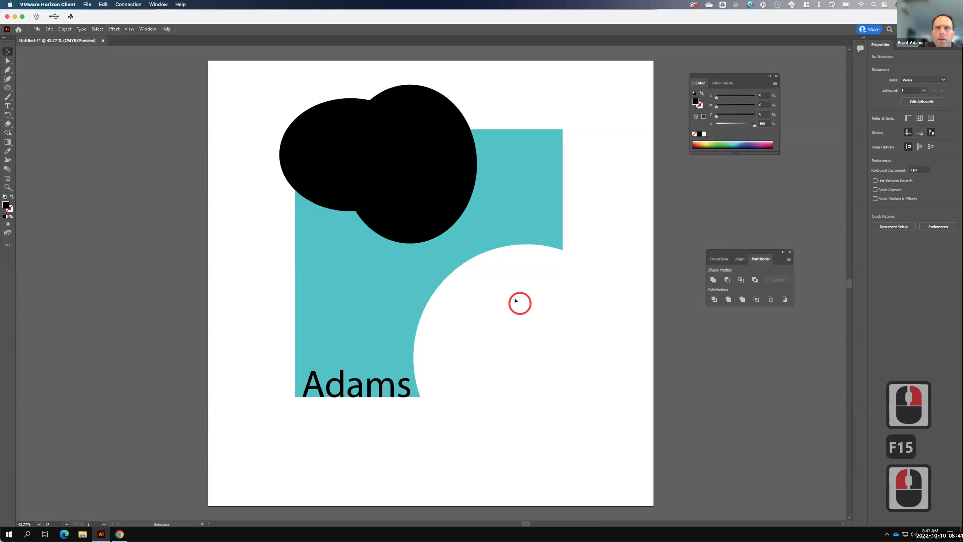
# Step: Select the wider black ellipse and try to select the last object below it
pyautogui.click(322, 158)
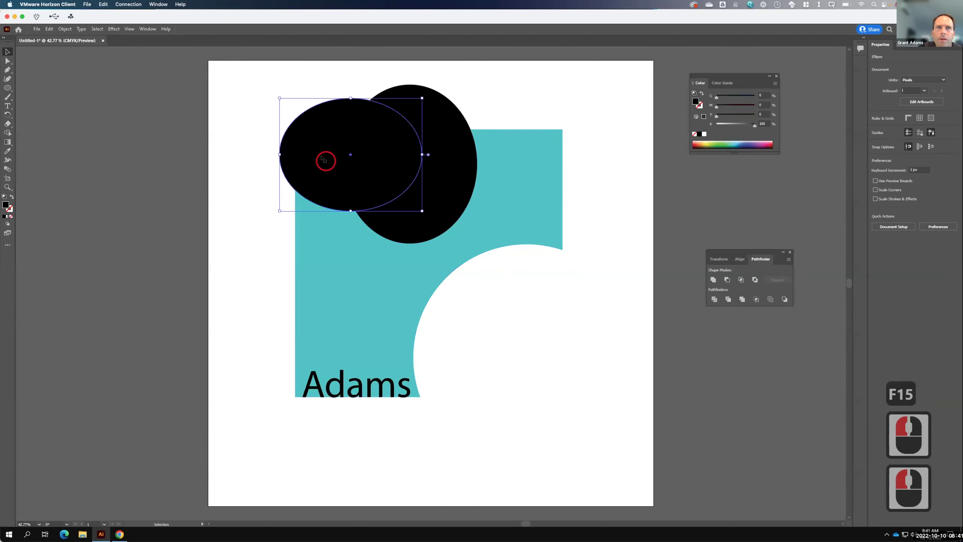
pyautogui.rightClick(308, 168)
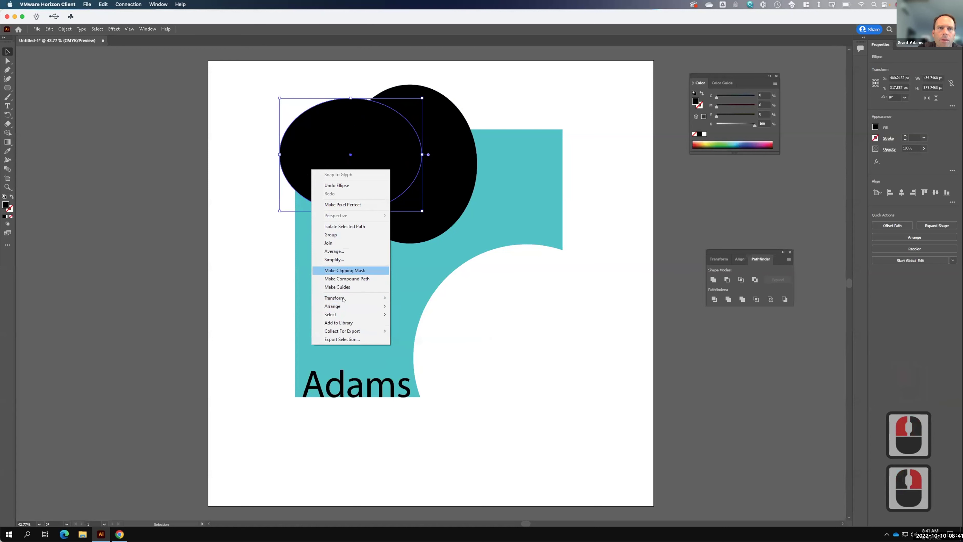
pyautogui.moveTo(376, 314)
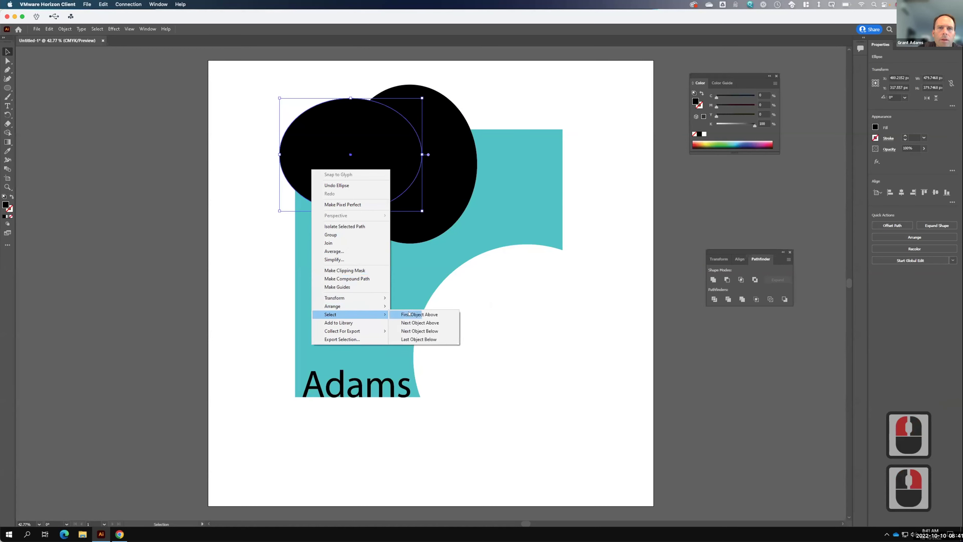
pyautogui.click(421, 336)
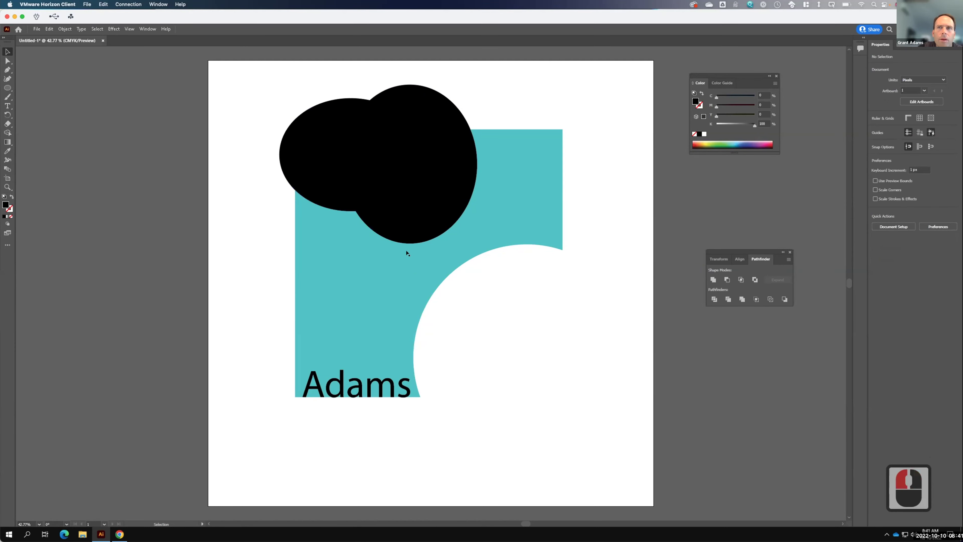
# Step: Select the taller ellipse, move the selection to the teal shape beneath, and try Next Object Below once more
pyautogui.click(395, 193)
pyautogui.rightClick(406, 194)
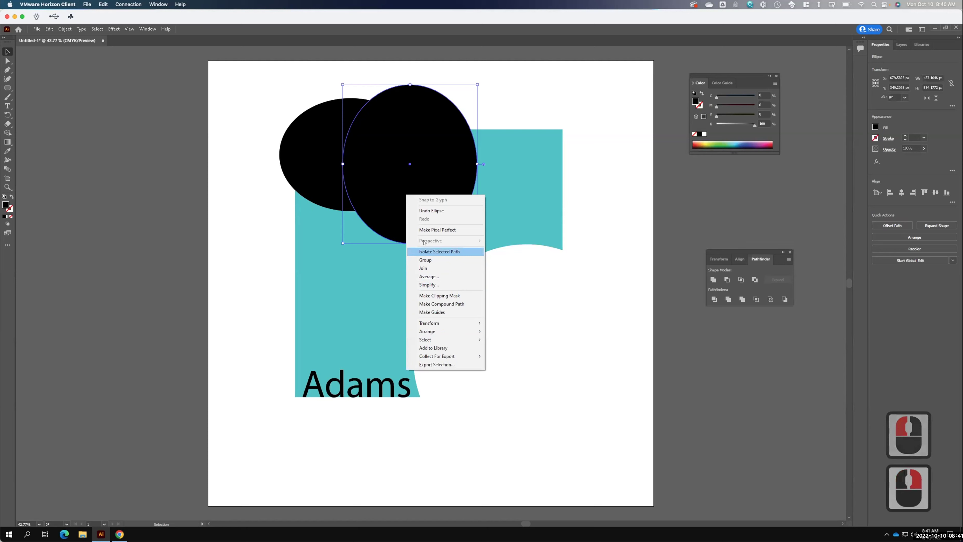
pyautogui.moveTo(448, 339)
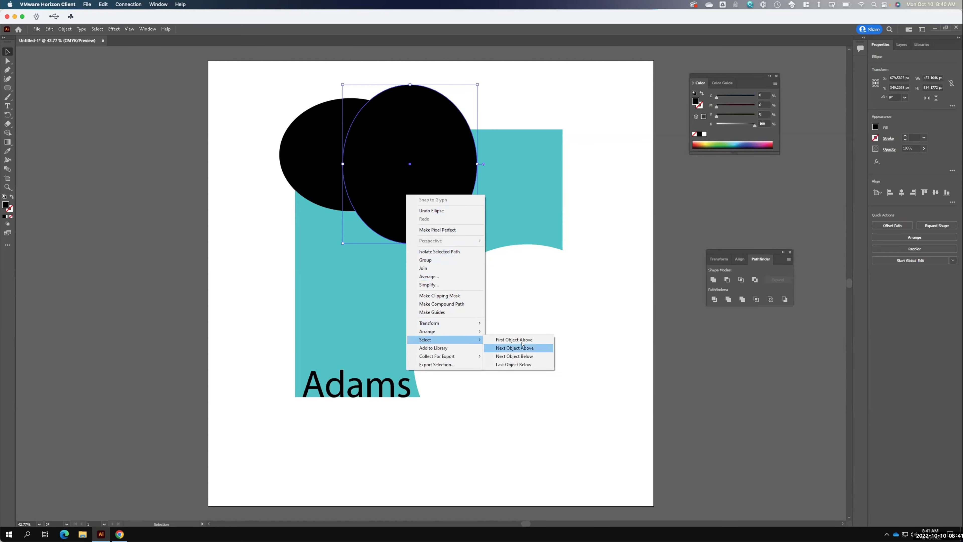
pyautogui.click(528, 355)
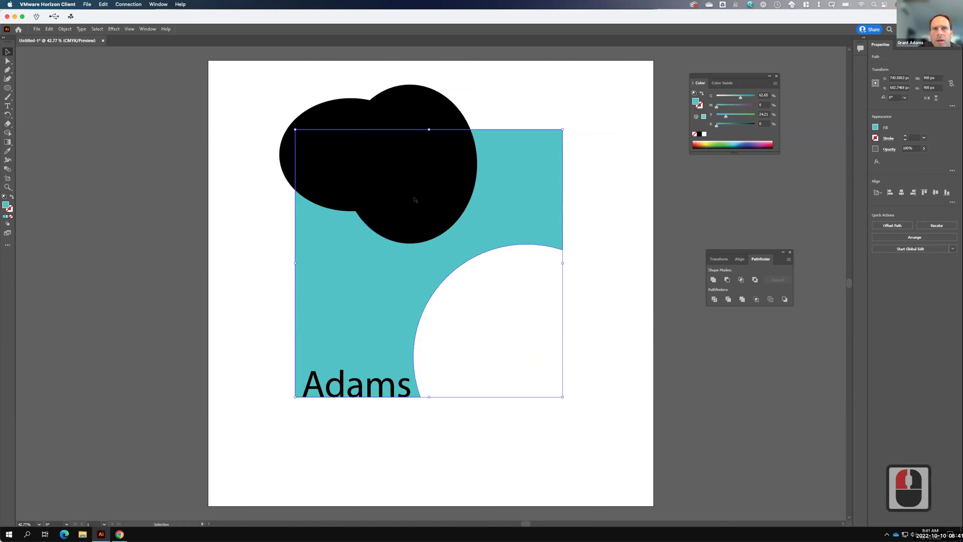
pyautogui.rightClick(414, 189)
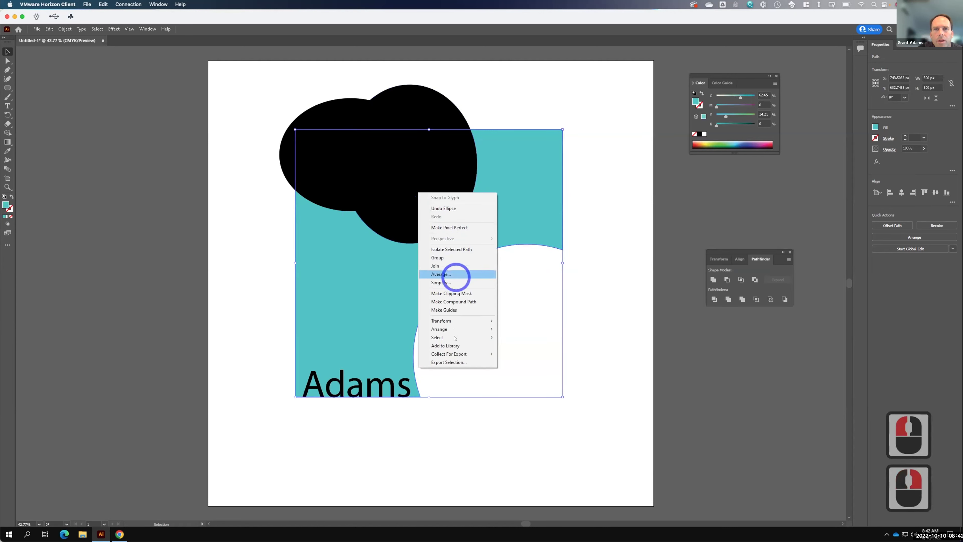
pyautogui.moveTo(440, 337)
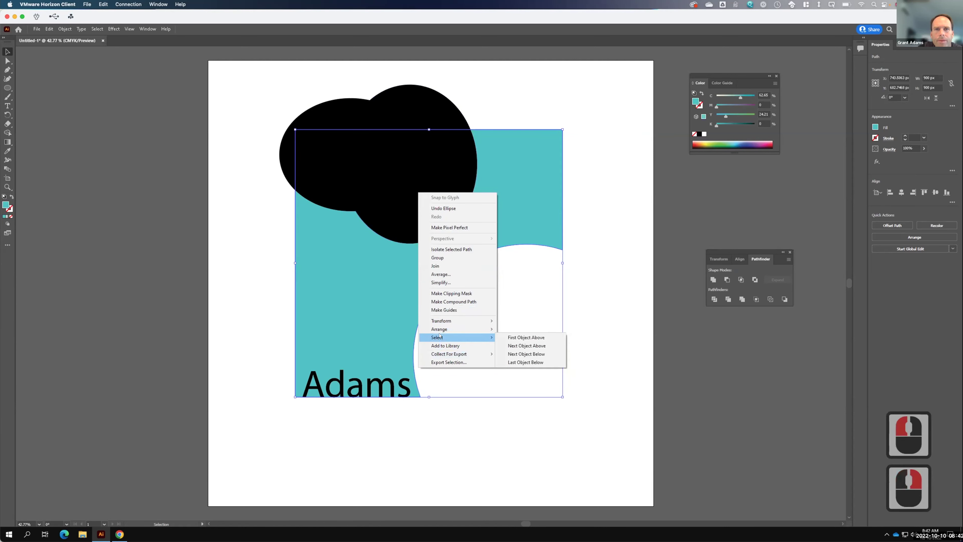
pyautogui.click(509, 351)
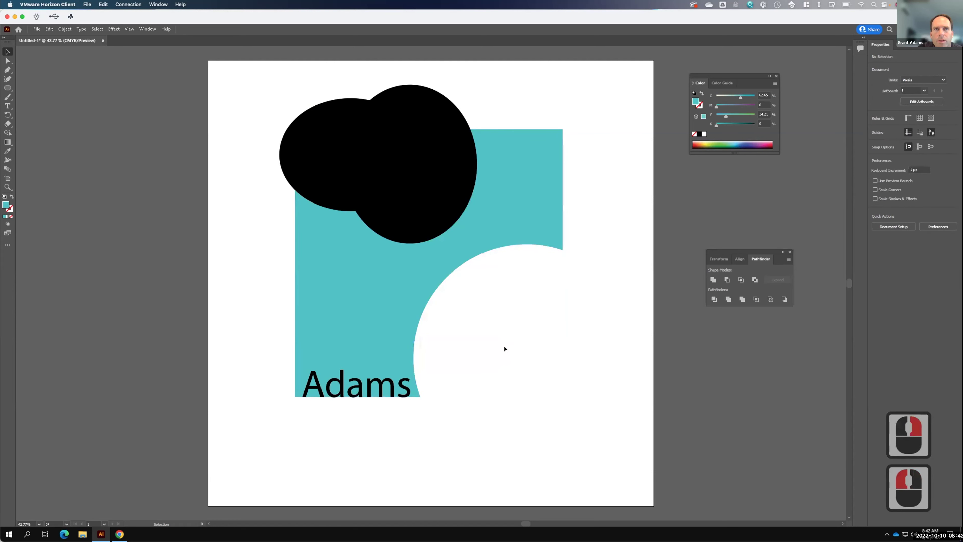
# Step: Step the selection from the taller ellipse to the wider one and down to the teal shape, and clear the selection
pyautogui.click(408, 182)
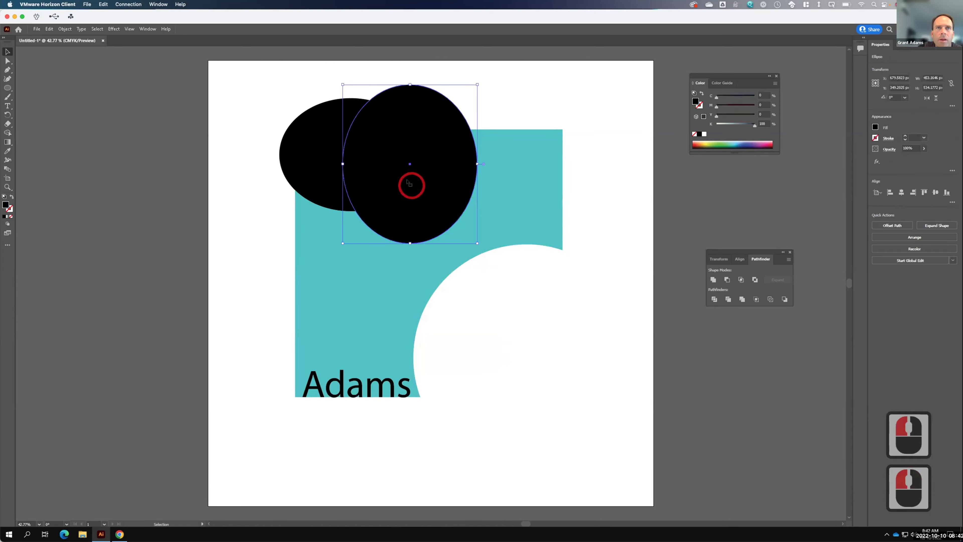
pyautogui.rightClick(367, 136)
pyautogui.moveTo(394, 284)
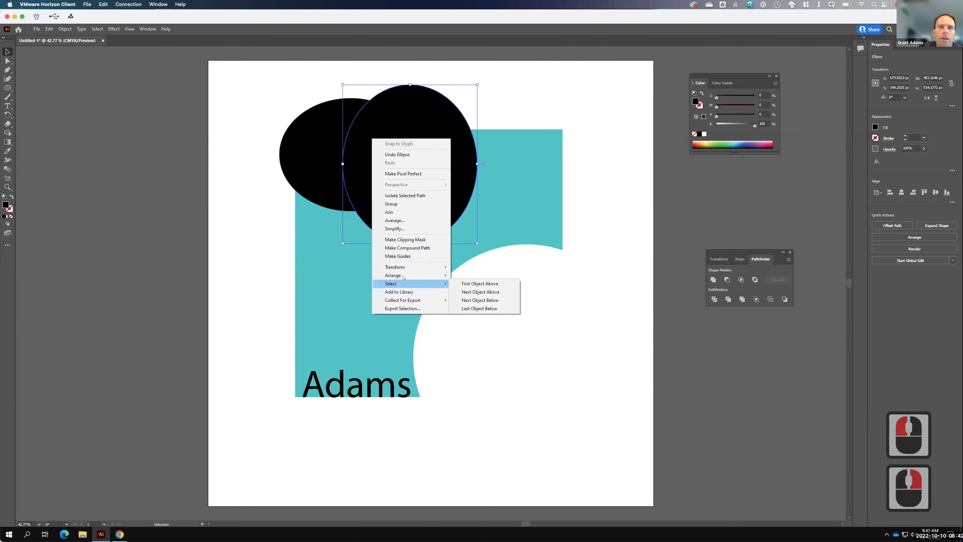
pyautogui.click(479, 299)
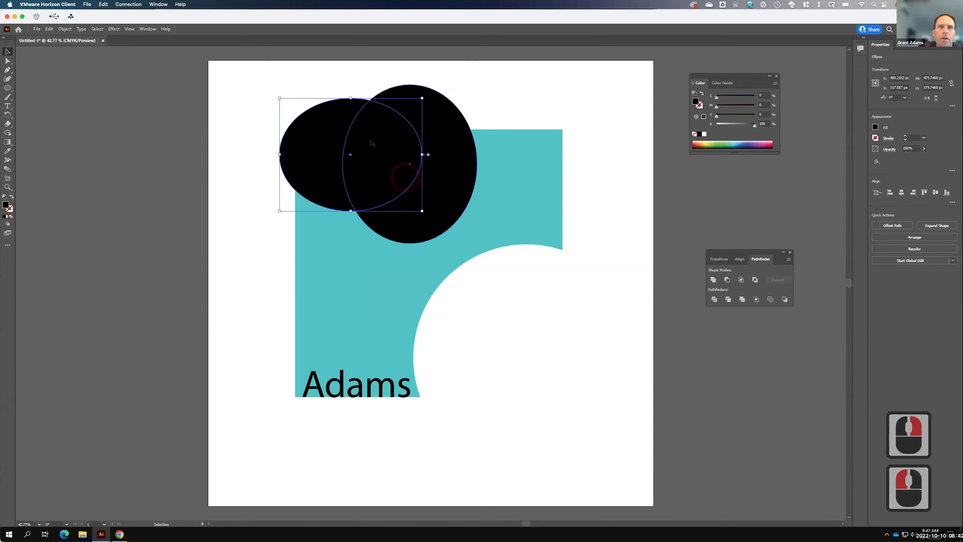
pyautogui.rightClick(379, 149)
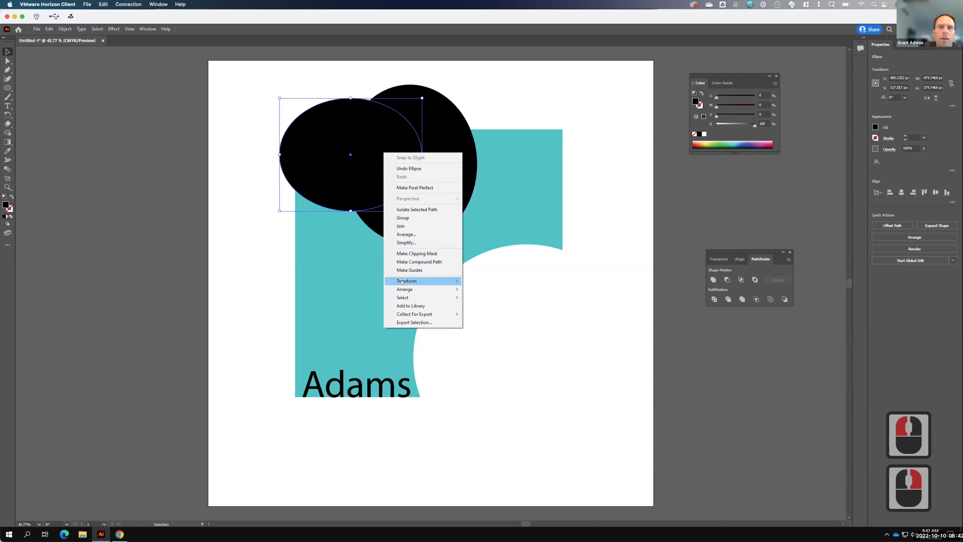
pyautogui.moveTo(401, 290)
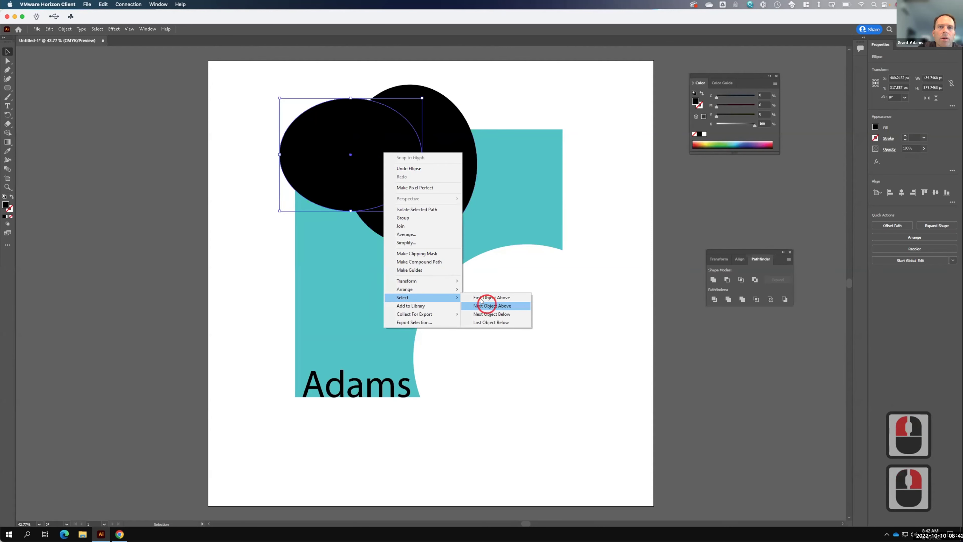
pyautogui.click(483, 303)
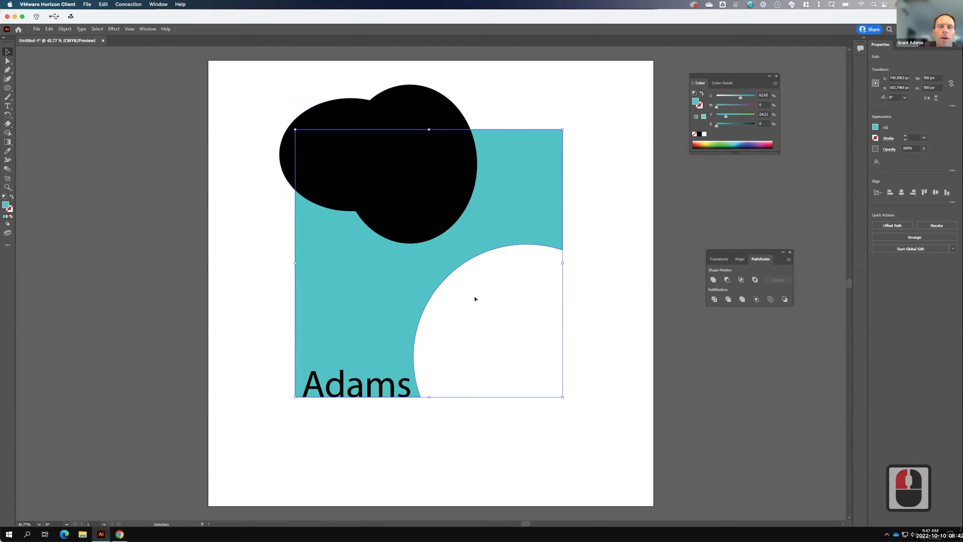
pyautogui.click(510, 100)
pyautogui.click(470, 190)
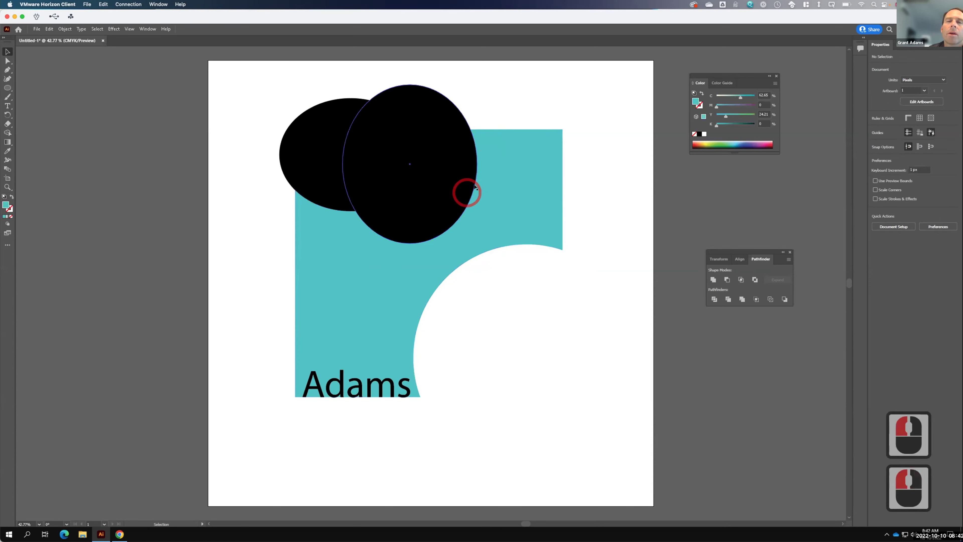
# Step: Select the taller ellipse and use Next Object Below twice where the ellipses overlap to reach the teal shape
pyautogui.click(366, 152)
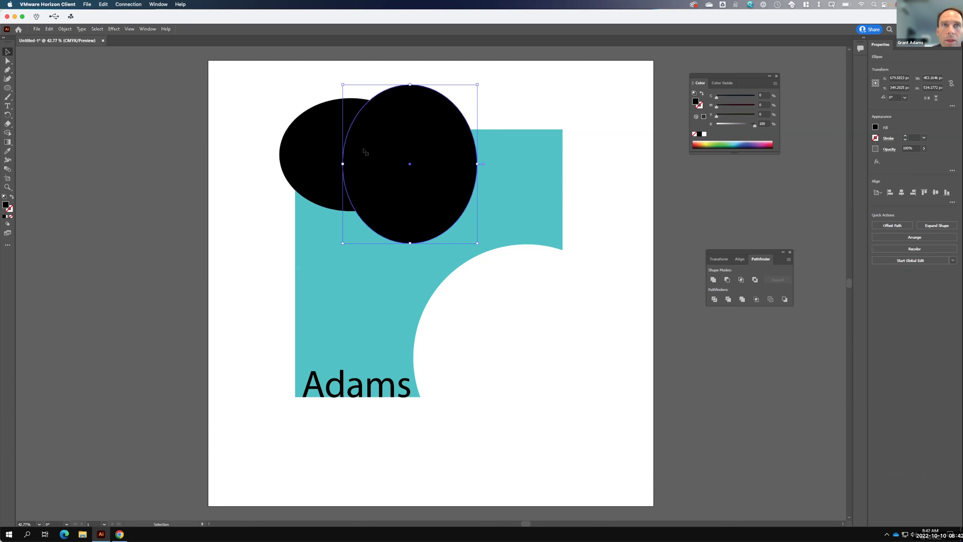
pyautogui.rightClick(370, 154)
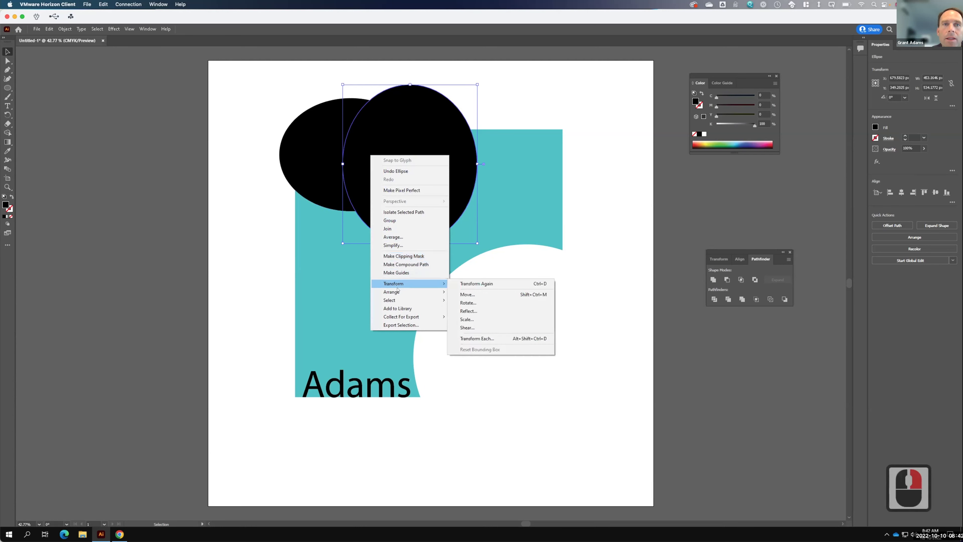
pyautogui.moveTo(395, 298)
pyautogui.click(472, 316)
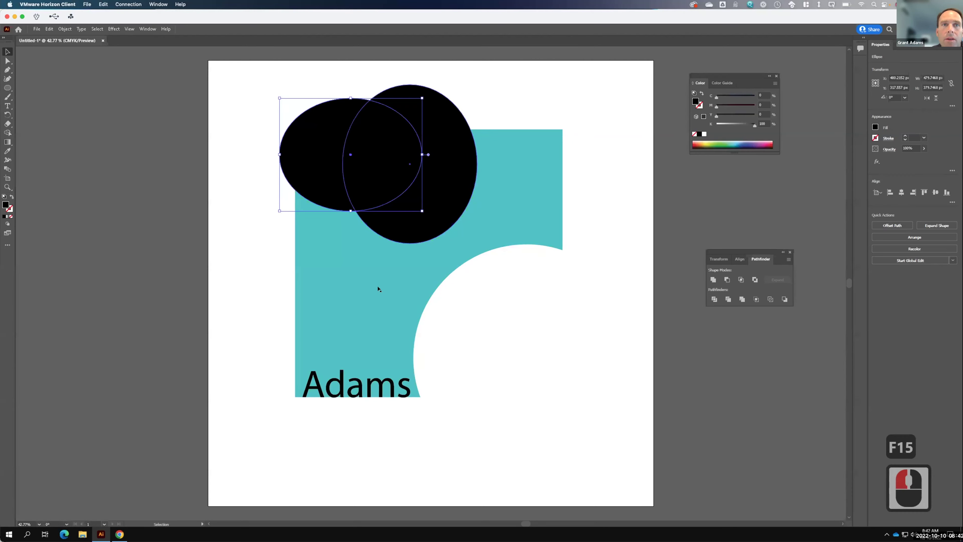
pyautogui.rightClick(376, 150)
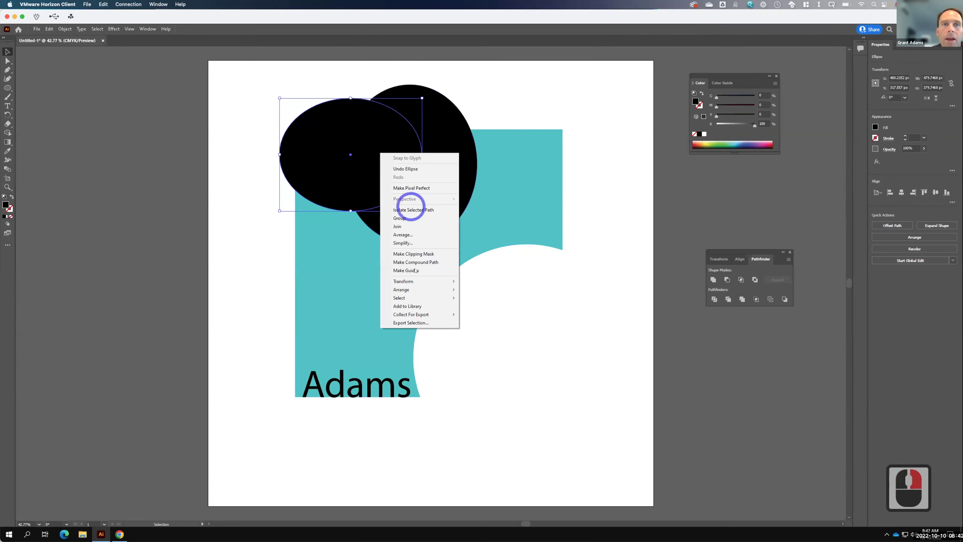
pyautogui.moveTo(417, 297)
pyautogui.click(486, 313)
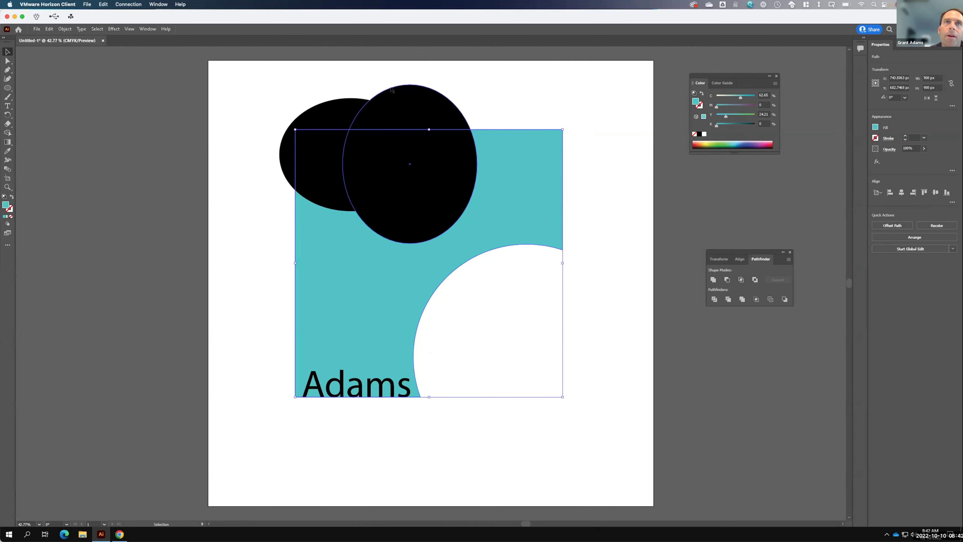
# Step: Delete the taller and the wider black ellipses overlapping the teal shape
pyautogui.click(445, 97)
pyautogui.click(438, 101)
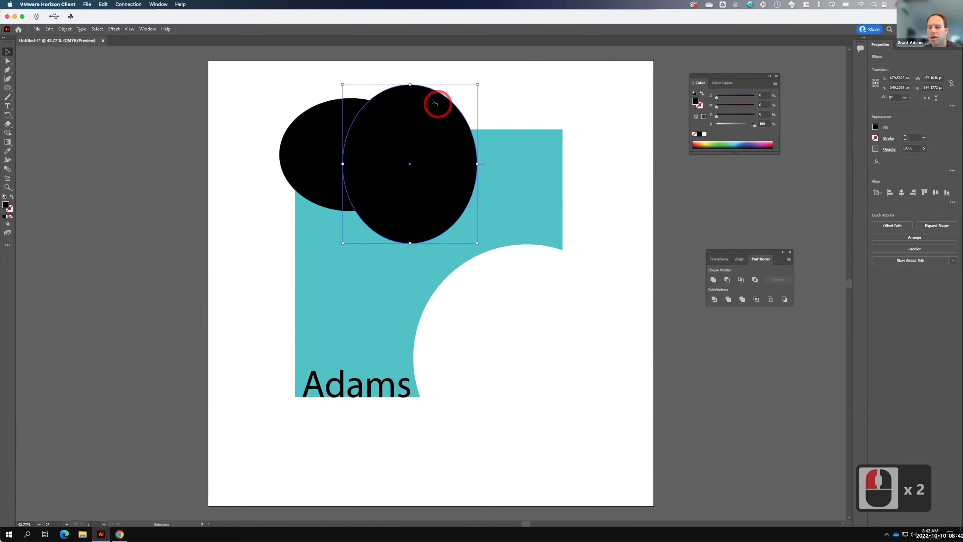
pyautogui.press('BackSpace')
pyautogui.click(357, 108)
pyautogui.press('BackSpace')
# Step: Select the surname text on the teal shape and convert it to outlines
pyautogui.moveTo(437, 424); pyautogui.dragTo(349, 340)
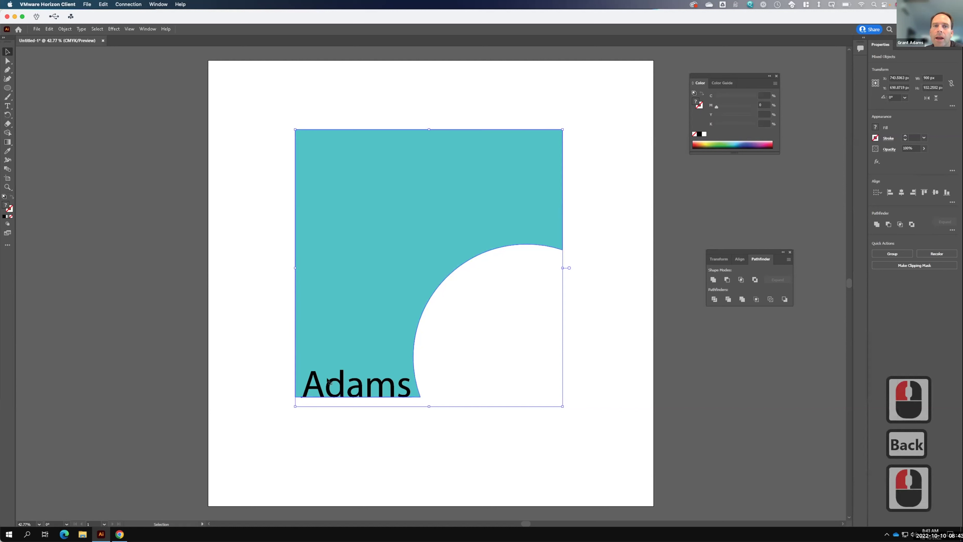
pyautogui.moveTo(353, 439); pyautogui.dragTo(344, 393)
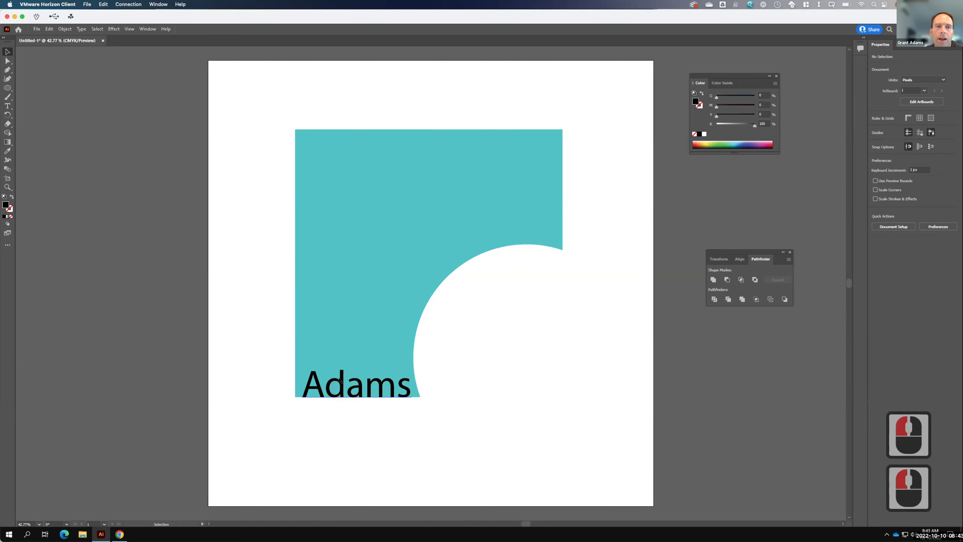
pyautogui.click(337, 380)
pyautogui.click(338, 381)
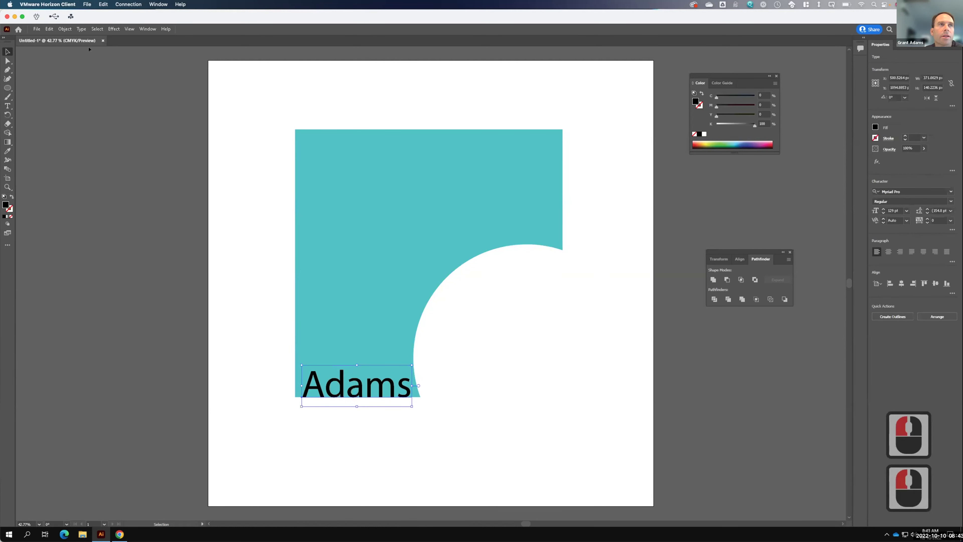
pyautogui.click(62, 28)
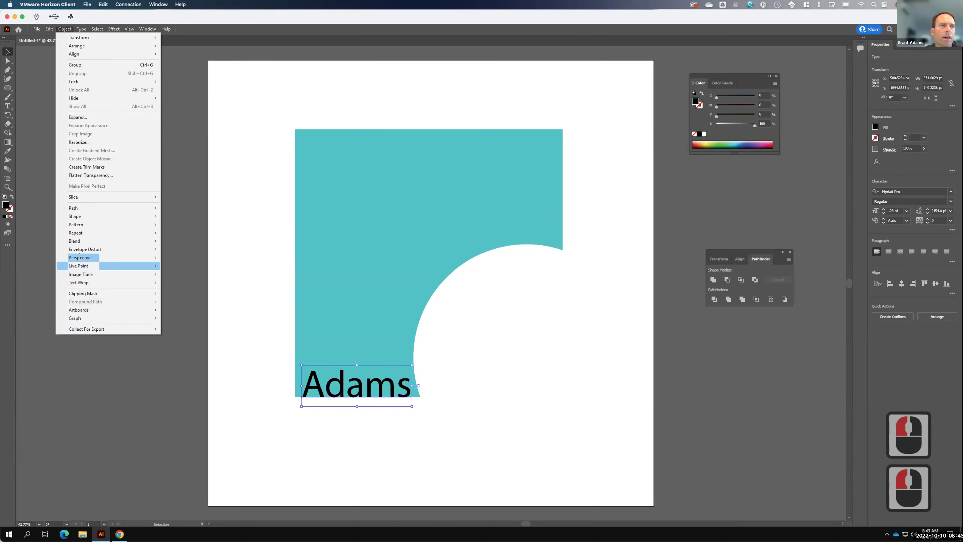
pyautogui.moveTo(81, 25)
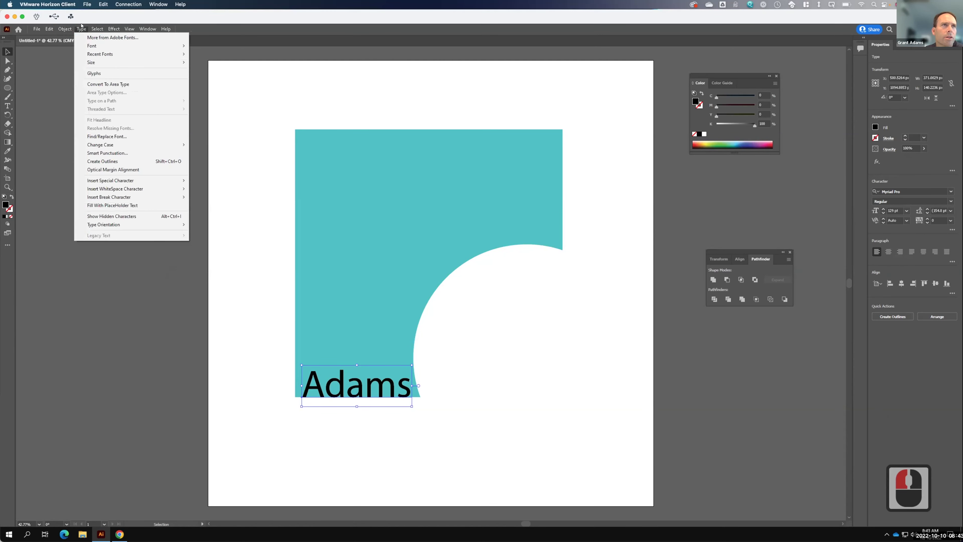
pyautogui.click(175, 162)
# Step: Select the outlined surname together with the teal shape, cut the letters out with Minus Front, and clear the selection
pyautogui.click(455, 399)
pyautogui.moveTo(451, 411); pyautogui.dragTo(291, 336)
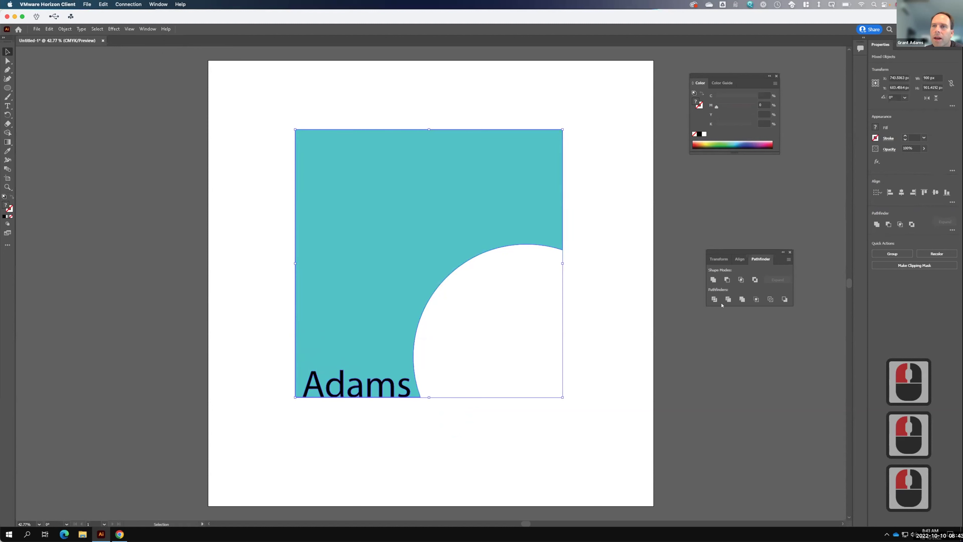
pyautogui.click(727, 278)
pyautogui.click(521, 402)
pyautogui.click(476, 455)
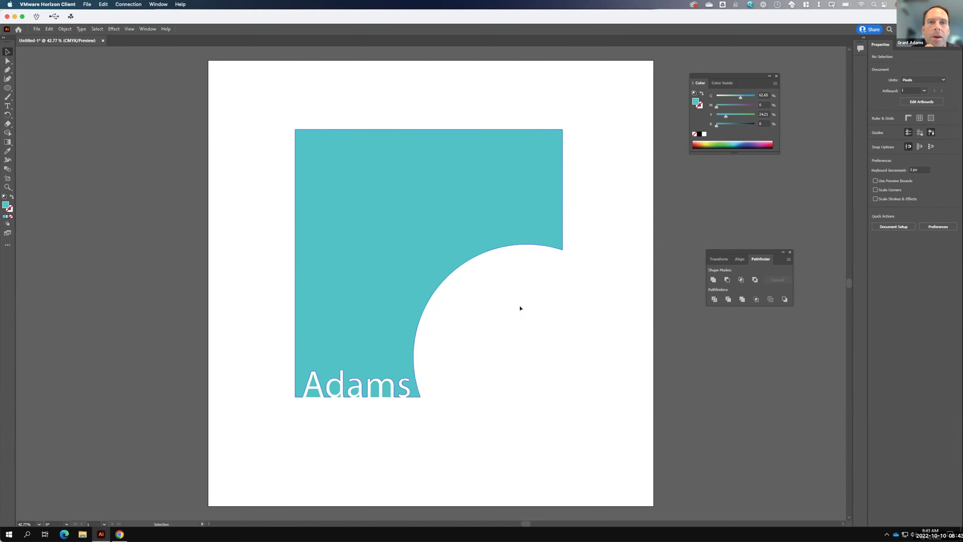
# Step: Create a 900 by 900 px square over the teal shape with the Rectangle tool and rotate it 45°
pyautogui.click(347, 191)
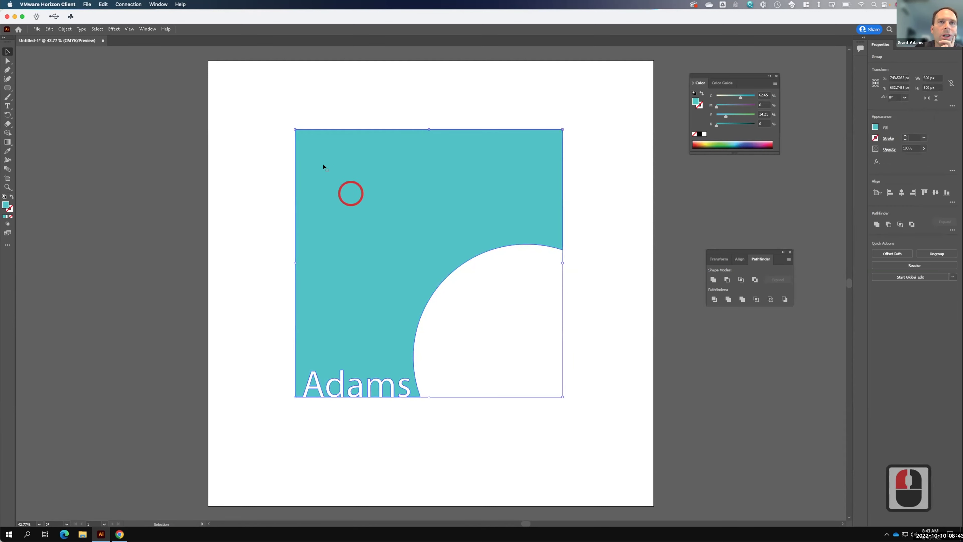
pyautogui.press('F15')
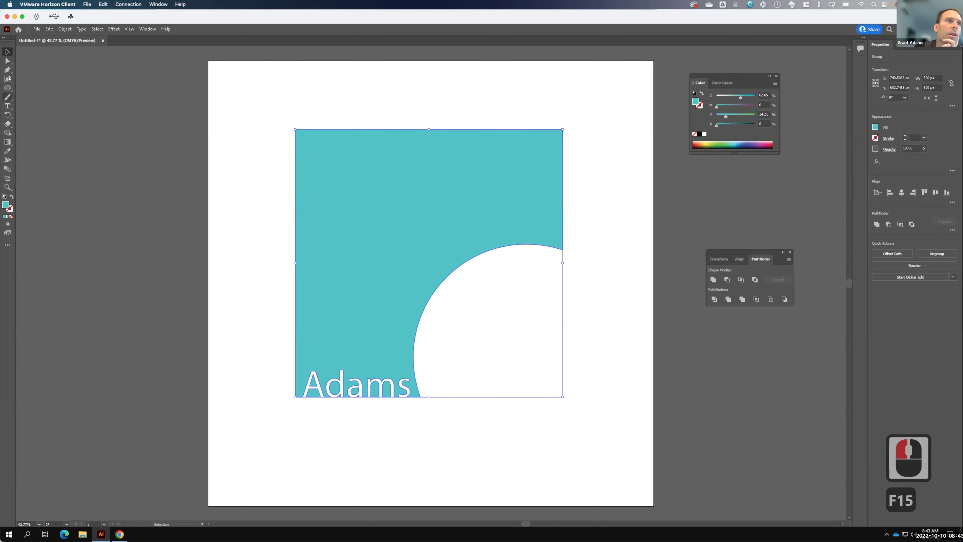
pyautogui.click(9, 87)
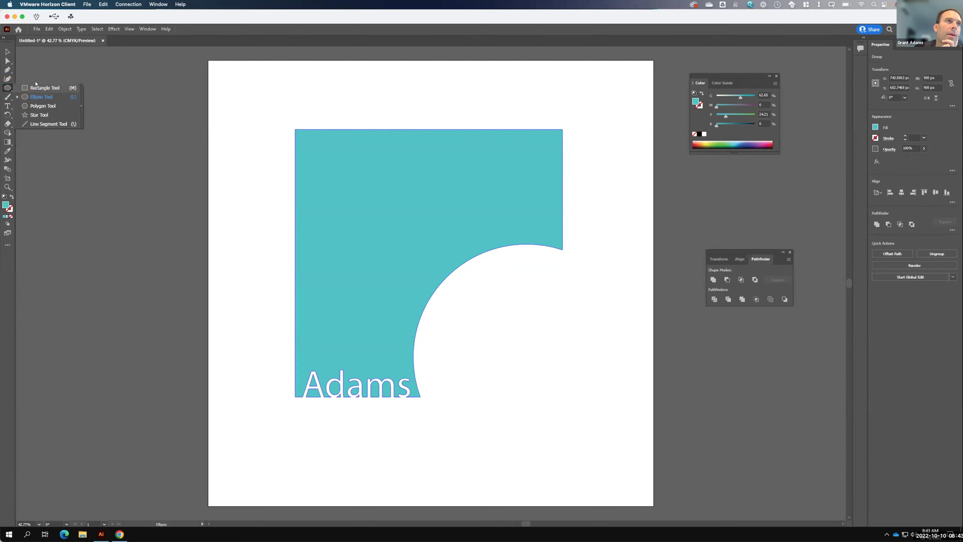
pyautogui.click(38, 88)
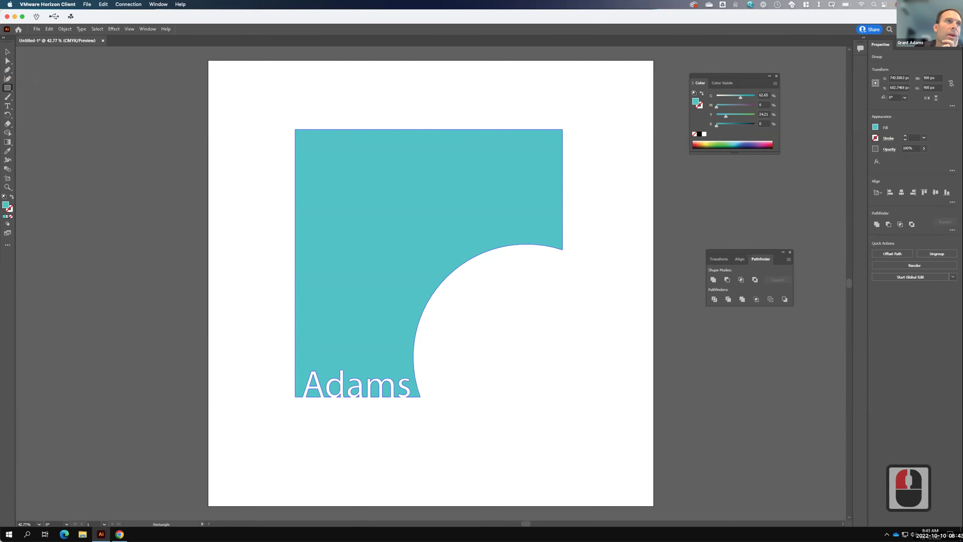
pyautogui.click(294, 91)
pyautogui.click(462, 291)
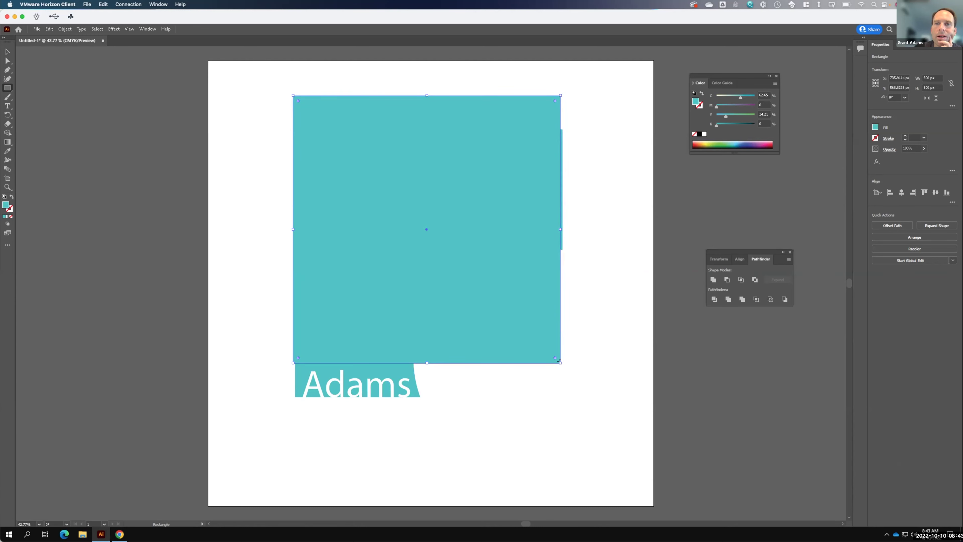
pyautogui.moveTo(560, 362); pyautogui.dragTo(606, 213)
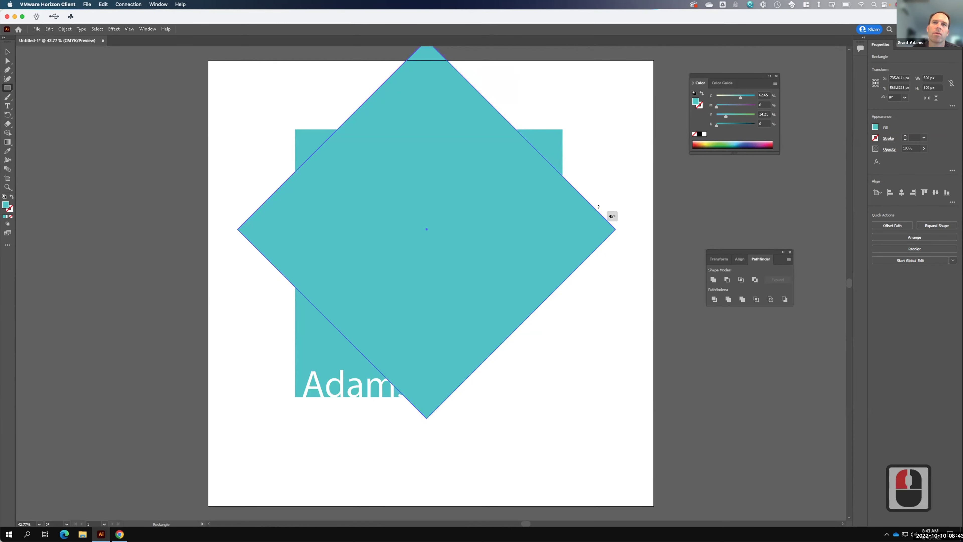
pyautogui.moveTo(591, 228); pyautogui.dragTo(591, 228)
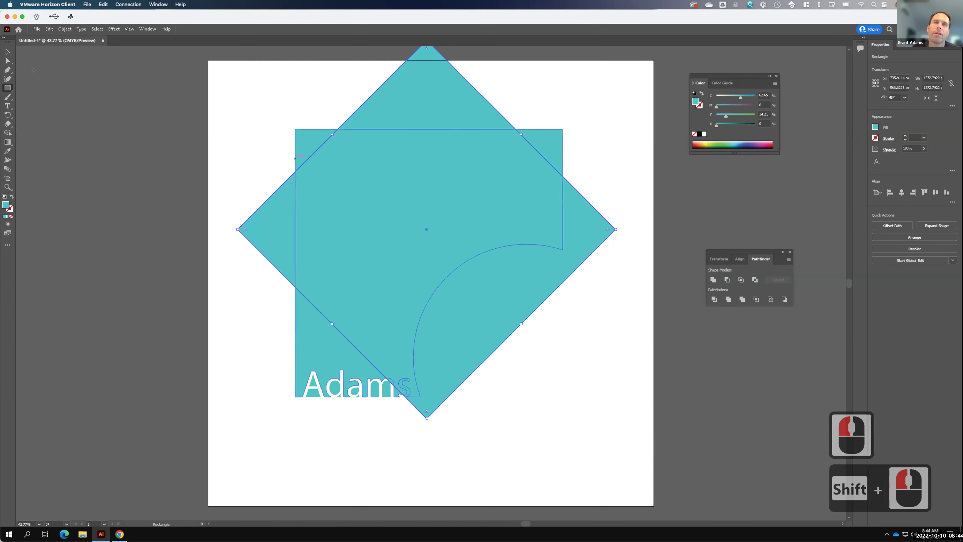
# Step: Move the rotated square's left corner onto the teal shape's upper-left corner and enlarge the square to about 1379 px across
pyautogui.press('v')
pyautogui.click(410, 231)
pyautogui.moveTo(434, 251); pyautogui.dragTo(490, 150)
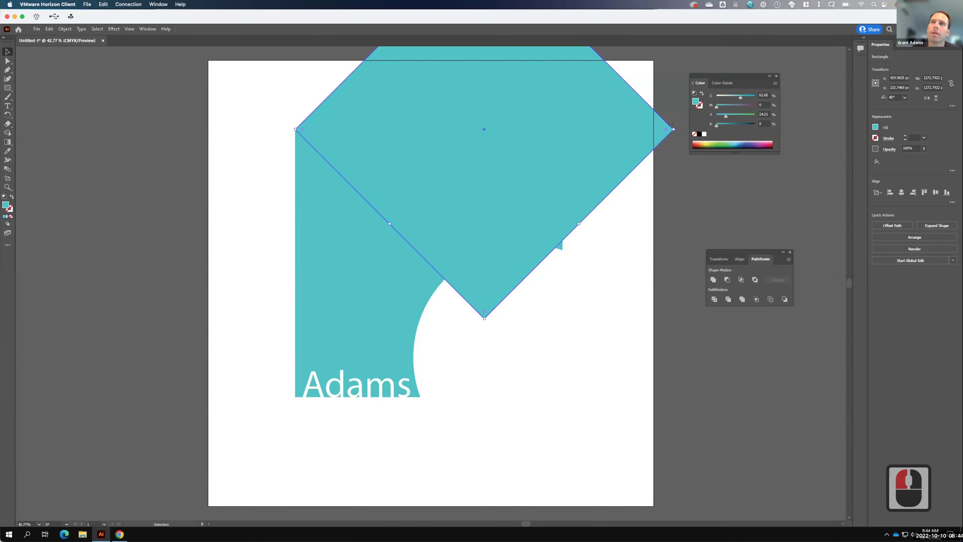
pyautogui.moveTo(671, 125); pyautogui.dragTo(703, 125)
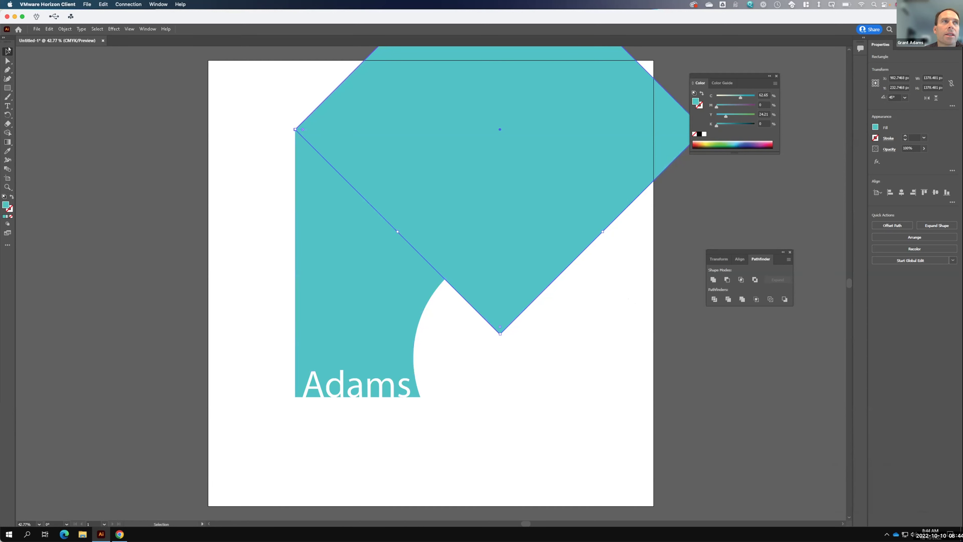
# Step: Divide the teal shape with the rotated square using Pathfinder and delete the leftover piece outside the teal shape
pyautogui.keyDown('shift'); pyautogui.click(375, 227); pyautogui.keyUp('shift')
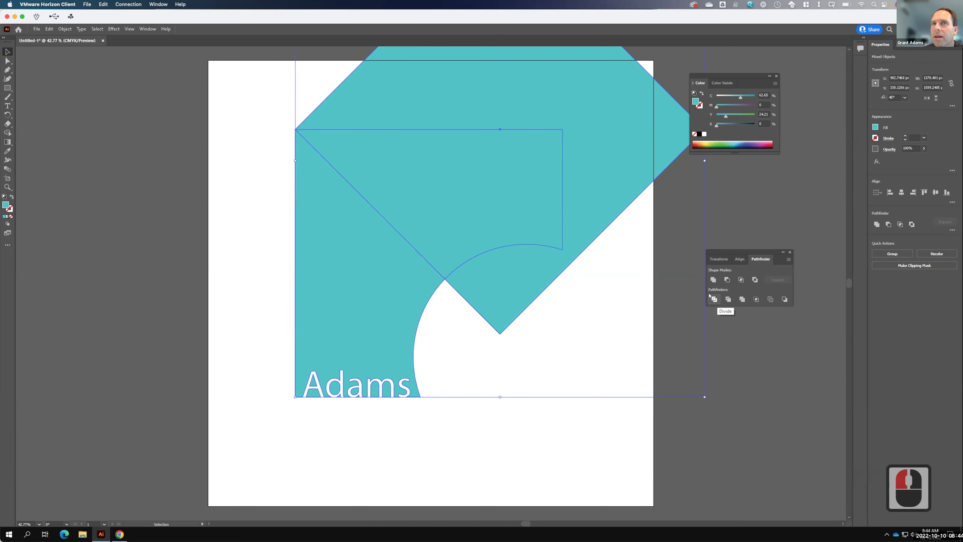
pyautogui.click(710, 298)
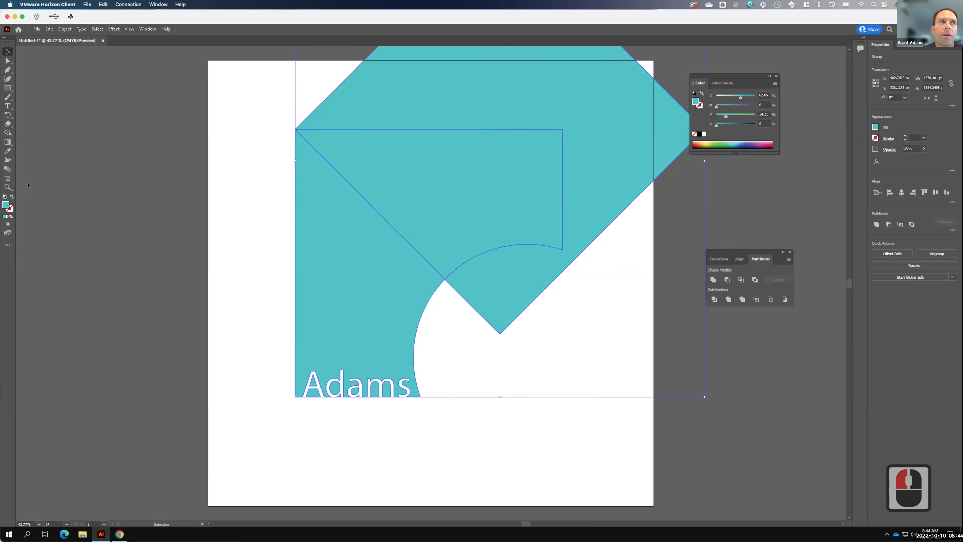
pyautogui.click(8, 62)
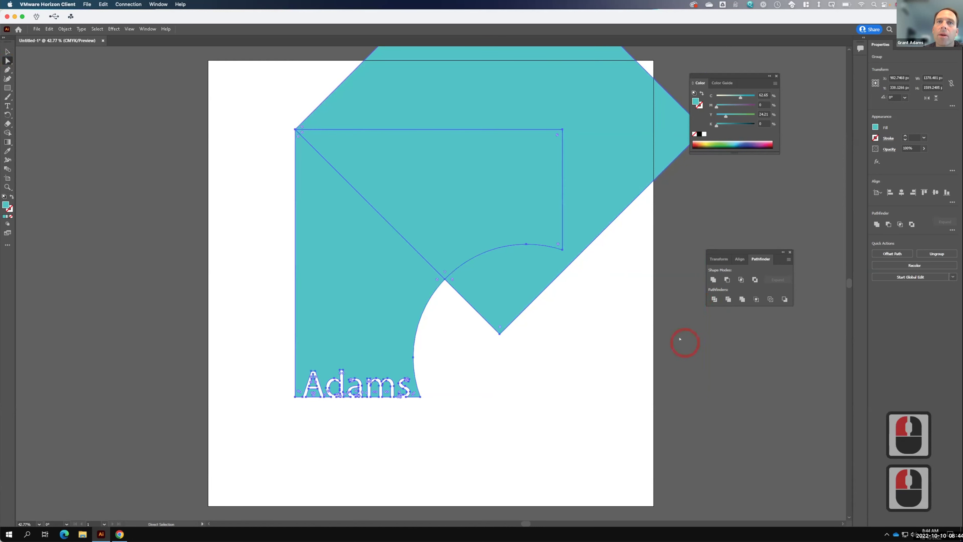
pyautogui.click(583, 299)
pyautogui.click(601, 152)
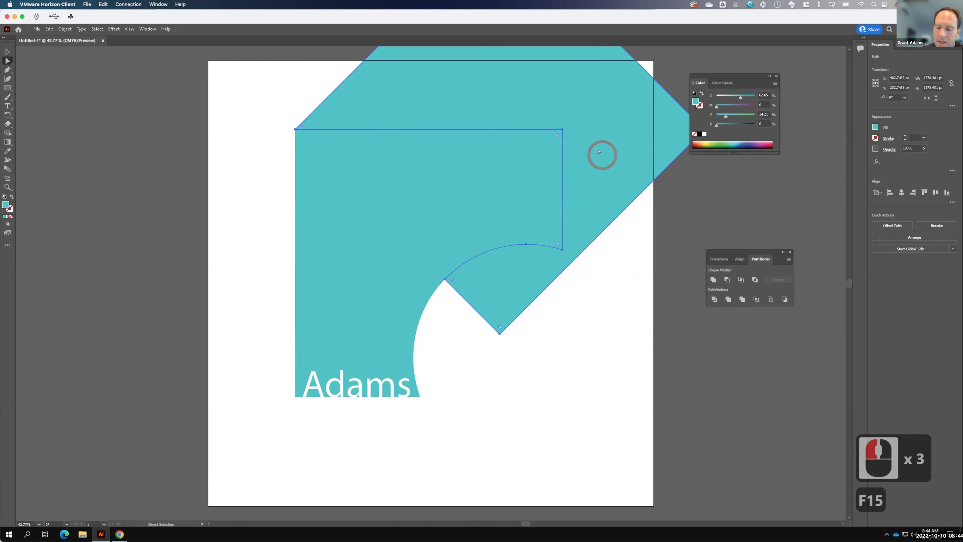
pyautogui.press('BackSpace')
# Step: Fill the upper-right piece of the divided shape with pale grey-teal, about C 37, M 11, Y 21, K 0, and clear the selection
pyautogui.click(517, 144)
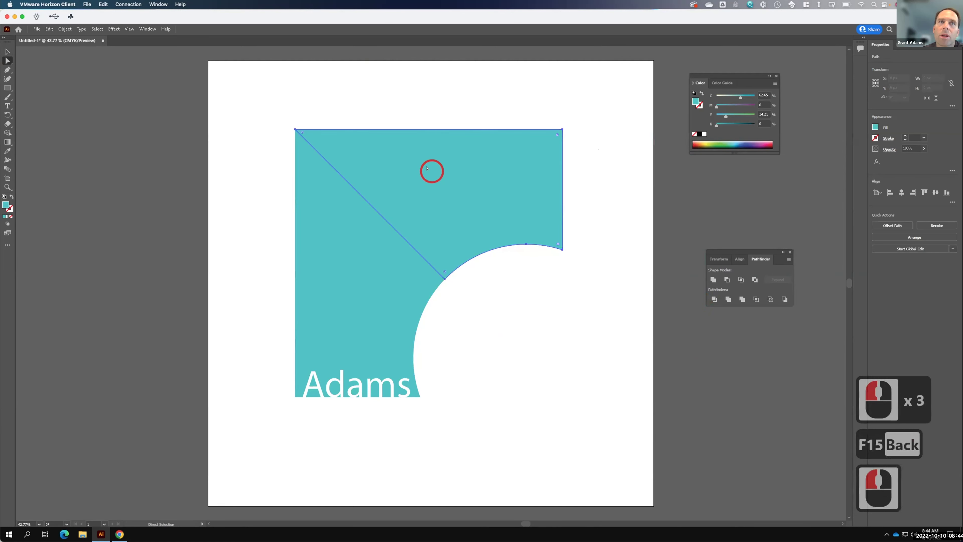
pyautogui.click(363, 285)
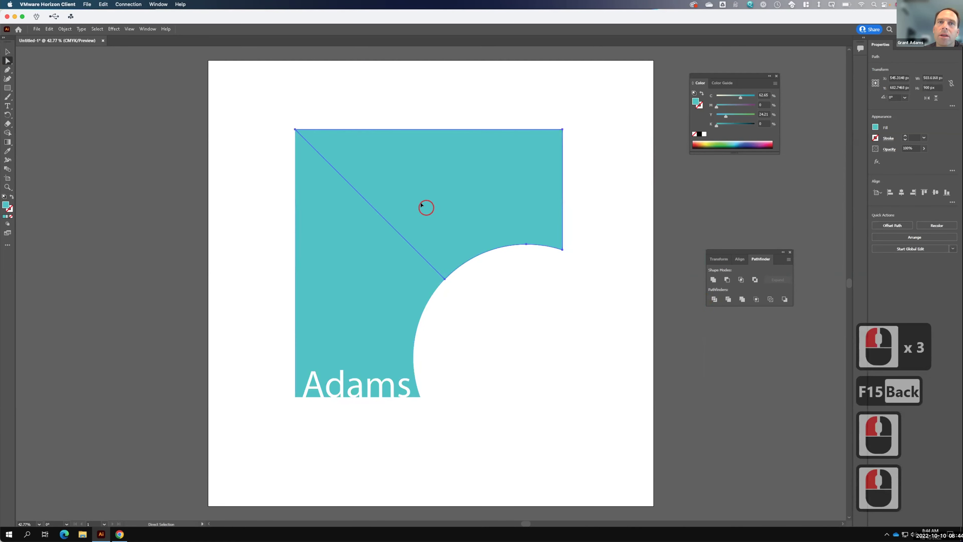
pyautogui.click(426, 207)
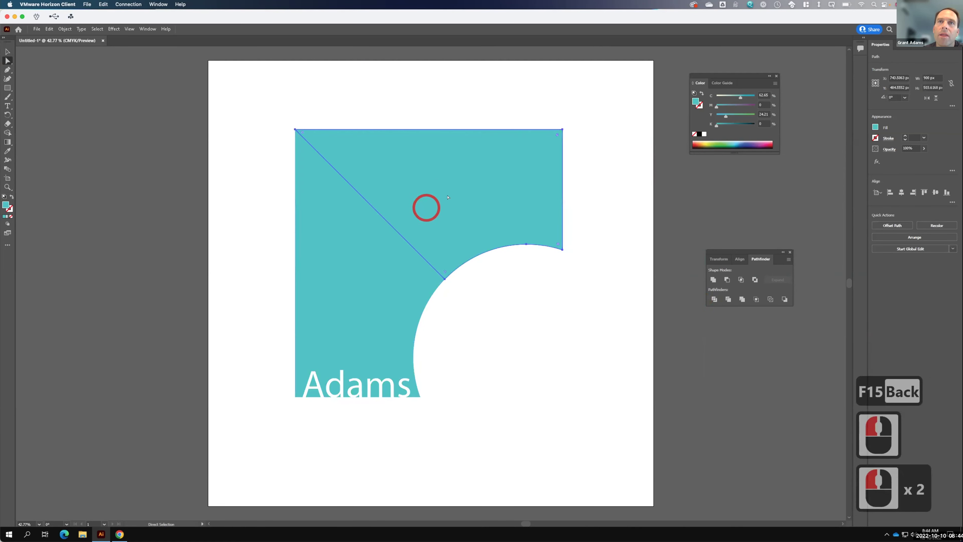
pyautogui.click(457, 183)
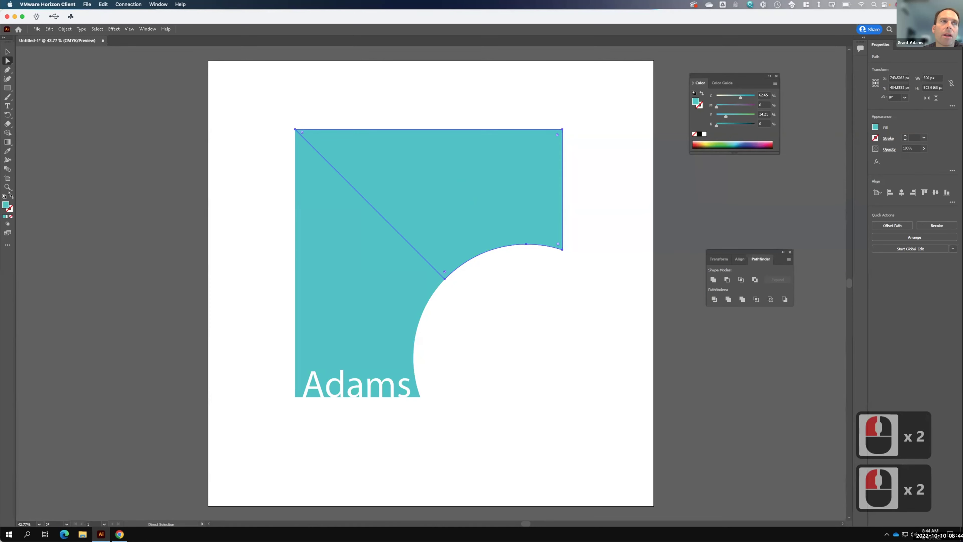
pyautogui.doubleClick(7, 205)
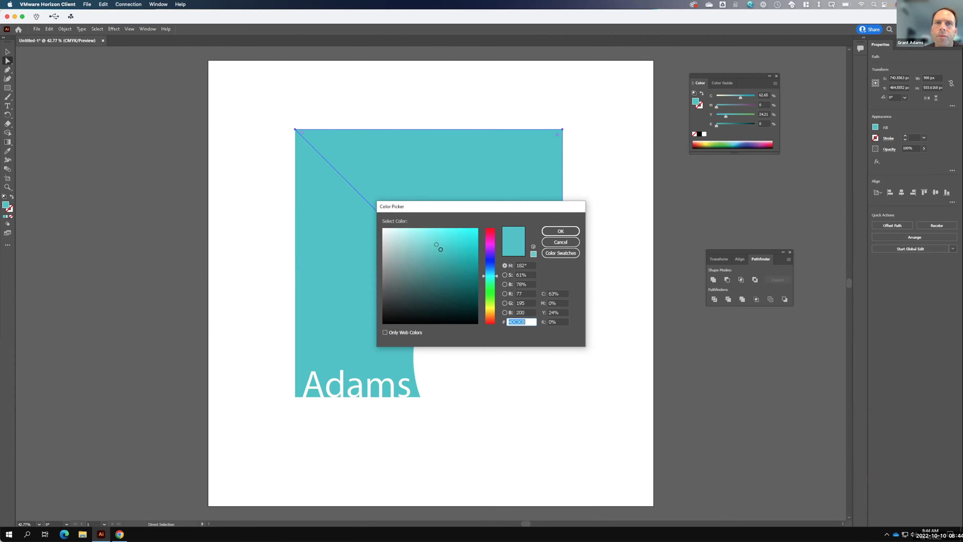
pyautogui.moveTo(432, 245); pyautogui.dragTo(399, 250)
pyautogui.doubleClick(554, 230)
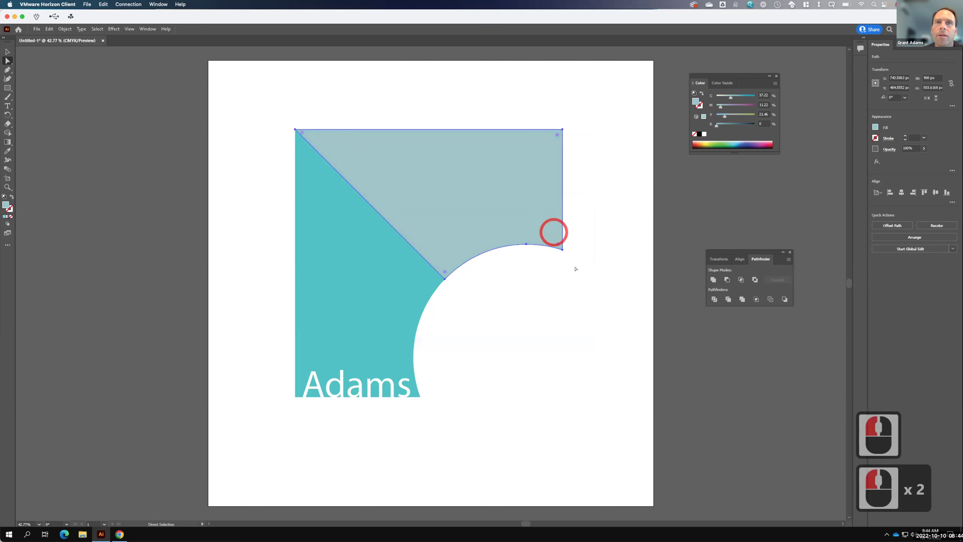
pyautogui.press('v')
pyautogui.click(451, 265)
pyautogui.click(535, 303)
pyautogui.click(702, 407)
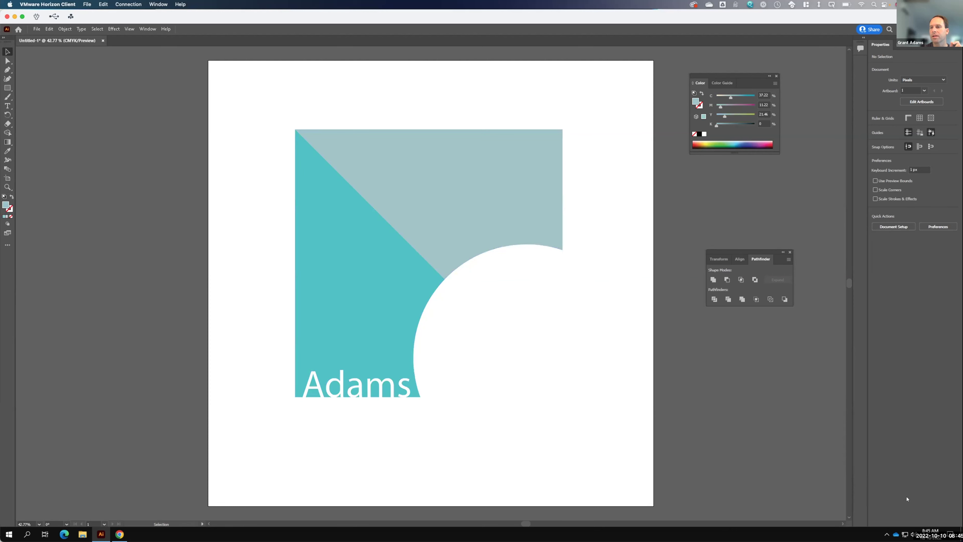
# Step: Add a new layer above Layer 4 and hide Layer 4 to leave a blank artboard
pyautogui.click(904, 45)
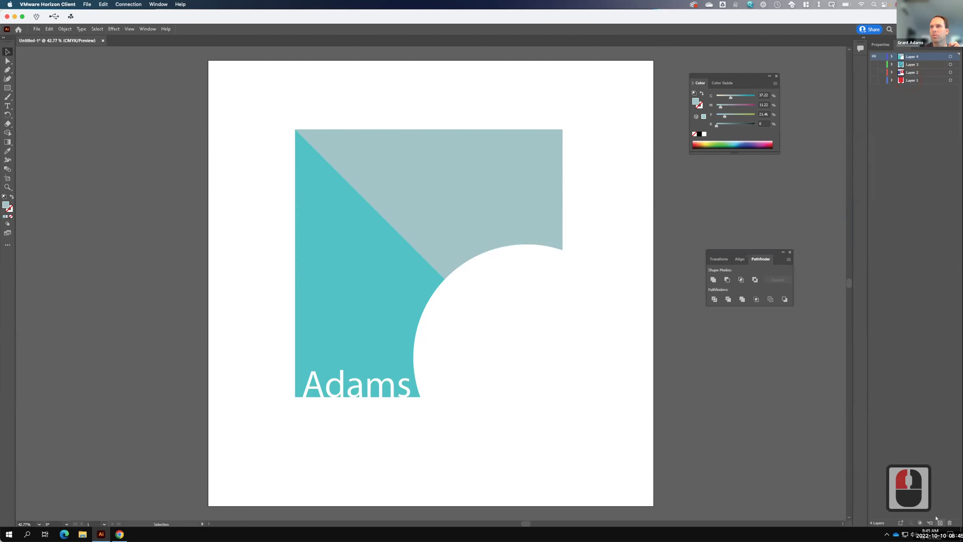
pyautogui.click(940, 522)
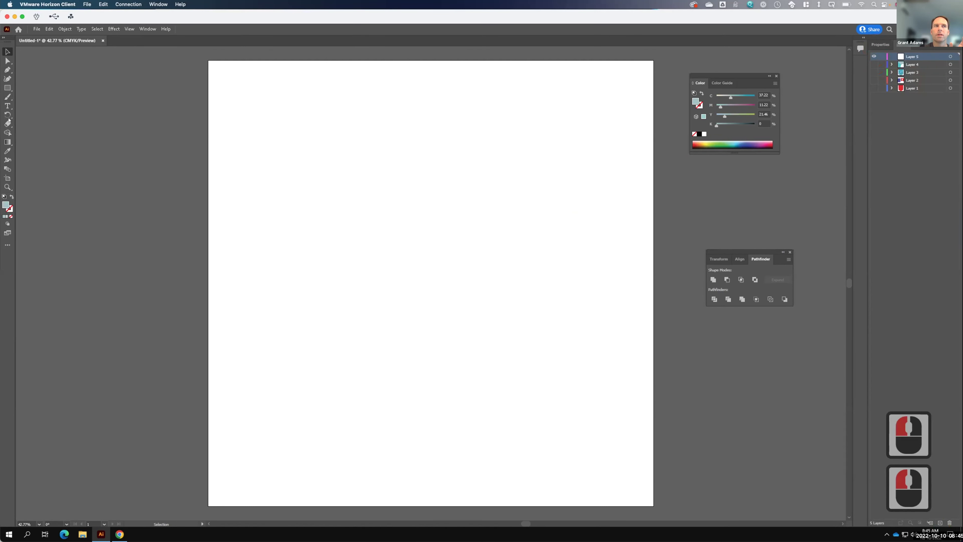
pyautogui.click(7, 106)
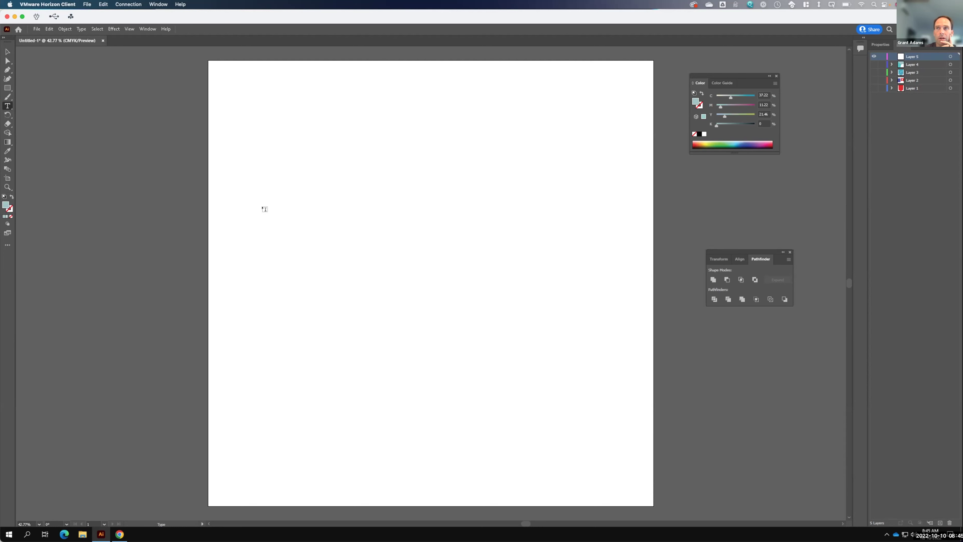
# Step: Hide the empty top layer, show Layer 4 again, and select its whole divided artwork
pyautogui.click(869, 58)
pyautogui.press('F15')
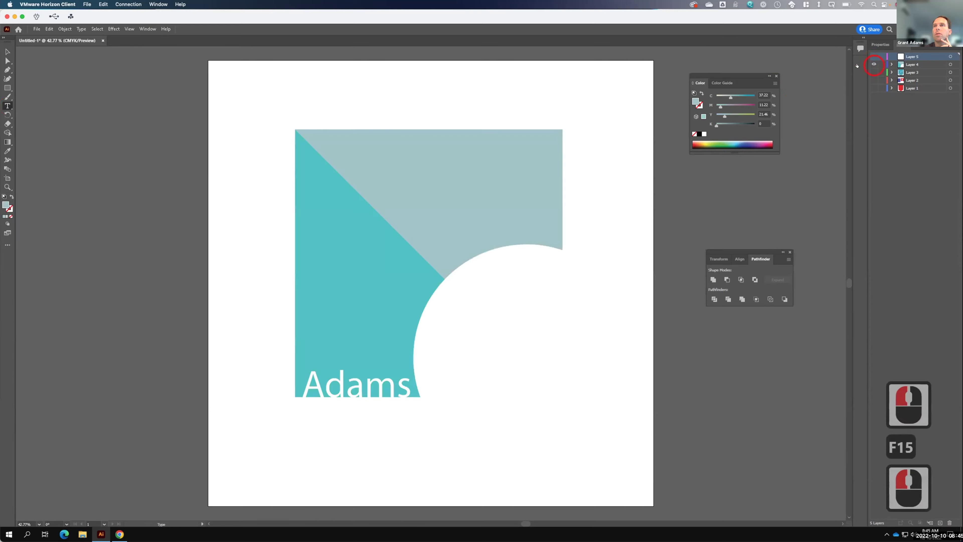
pyautogui.click(8, 51)
pyautogui.click(488, 124)
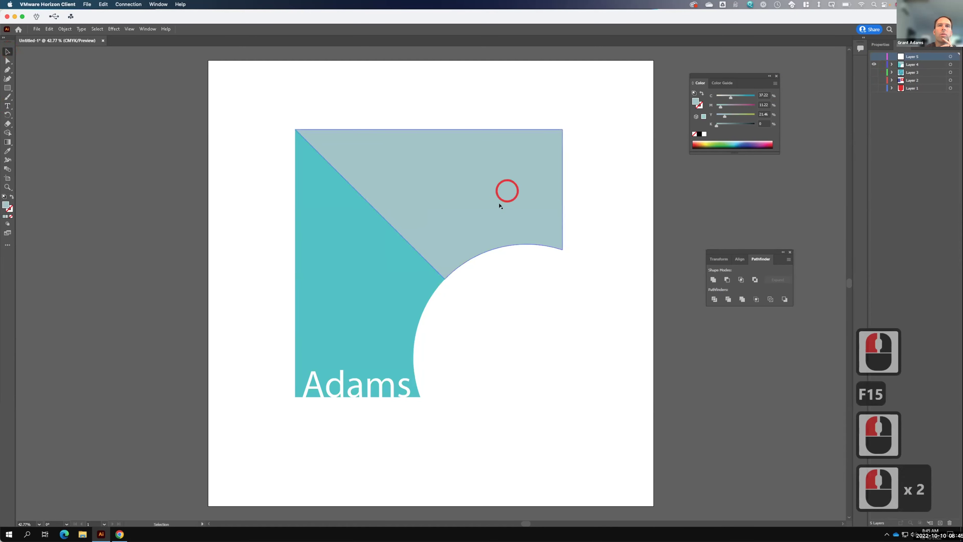
pyautogui.click(489, 204)
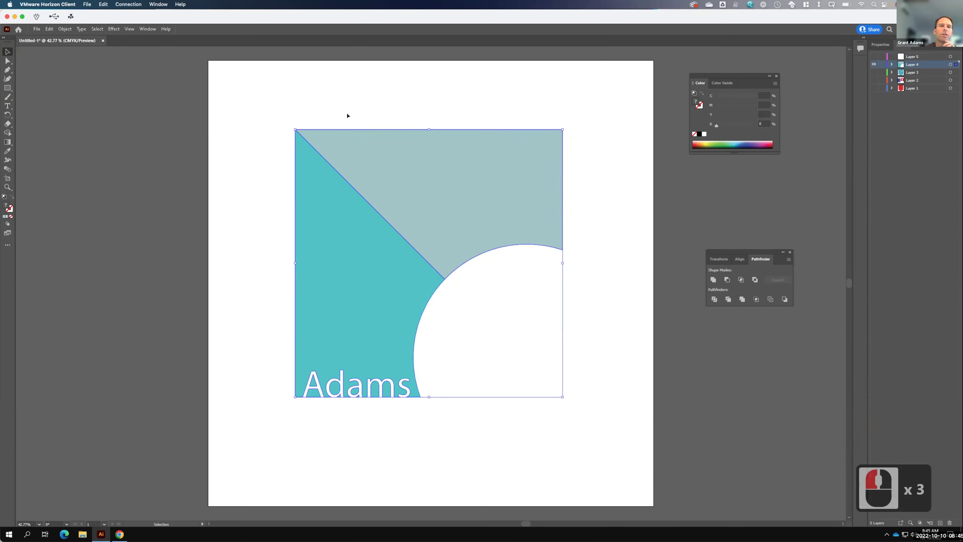
# Step: Clear the group selection and select only the grey-teal piece of the divided shape with Direct Selection
pyautogui.click(7, 61)
pyautogui.click(213, 62)
pyautogui.click(401, 79)
pyautogui.click(432, 171)
pyautogui.click(433, 172)
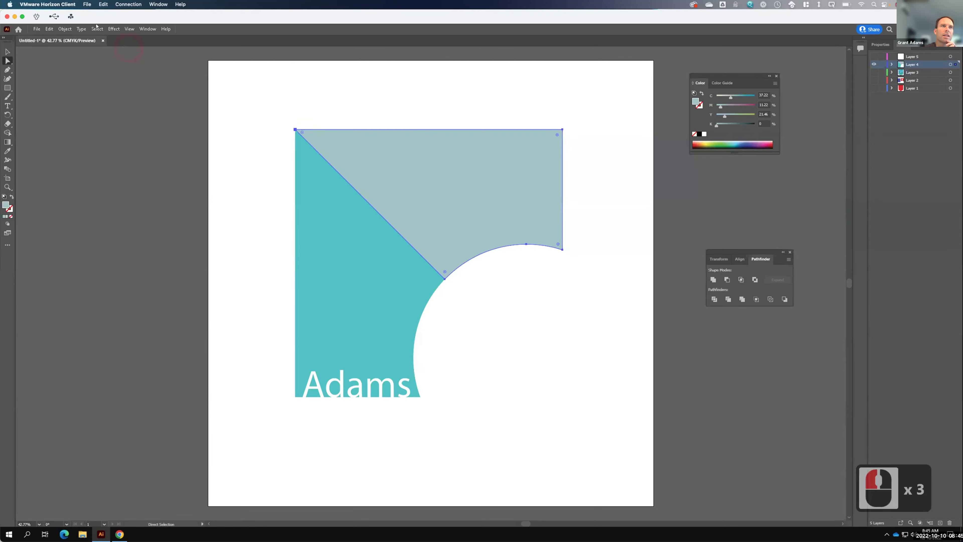
# Step: Try a Radial Blur with the Spin method and Good quality on the grey-teal piece, and undo it
pyautogui.click(113, 28)
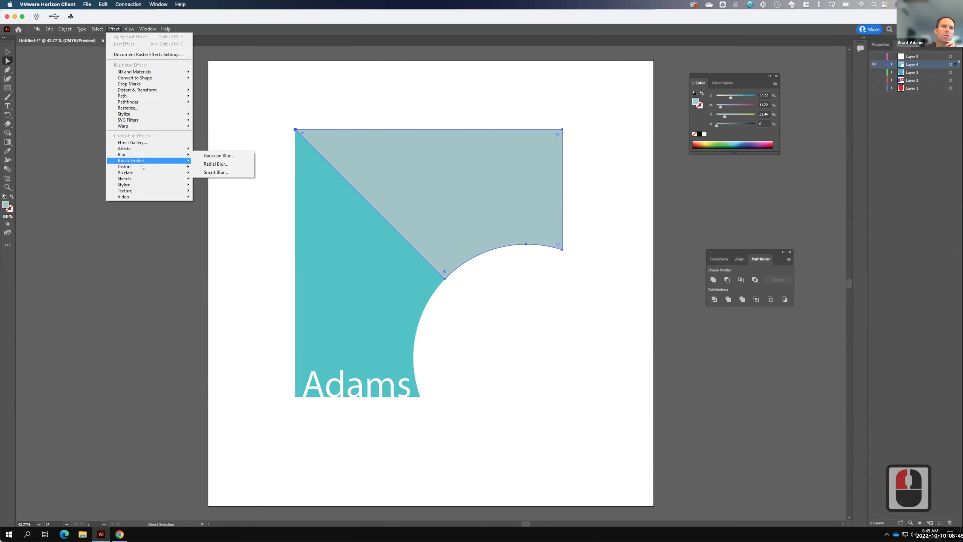
pyautogui.moveTo(142, 151)
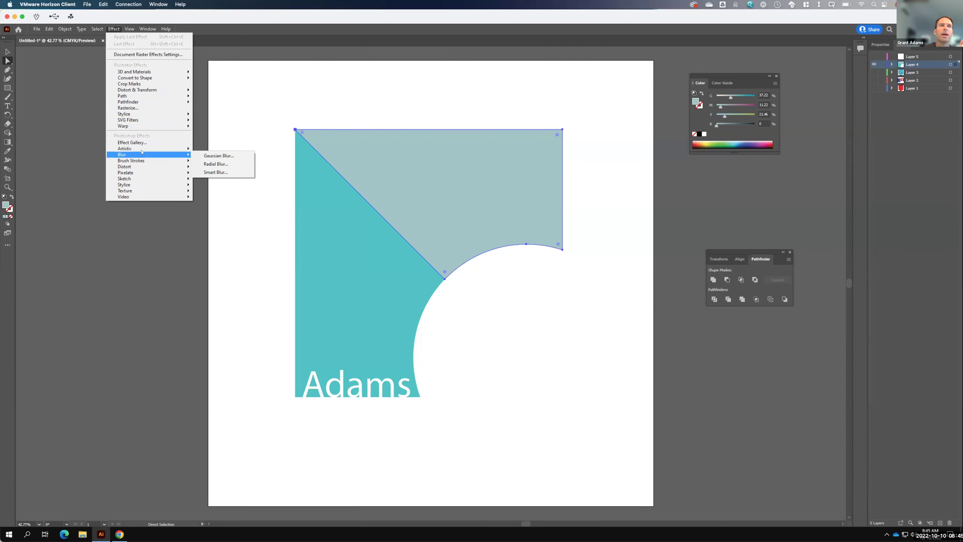
pyautogui.moveTo(137, 155)
pyautogui.click(213, 163)
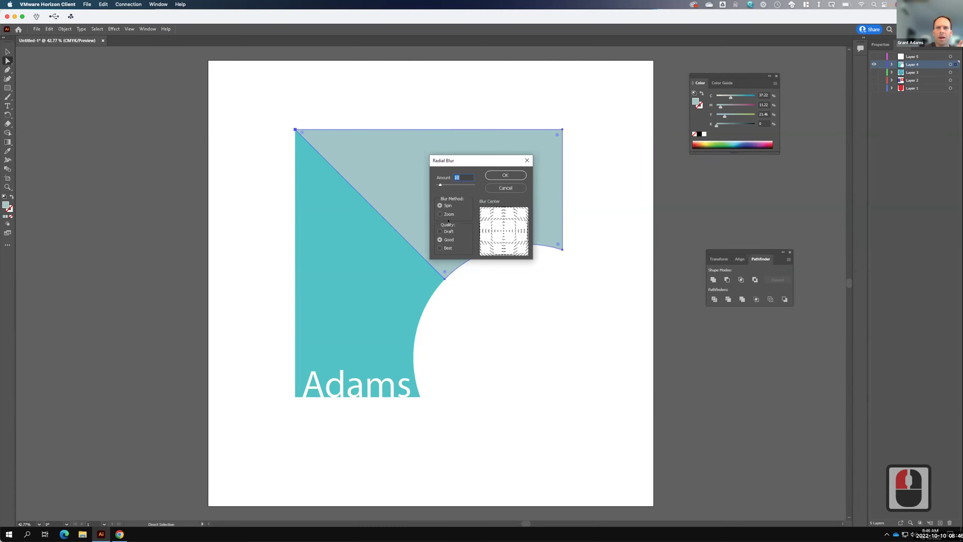
pyautogui.click(510, 175)
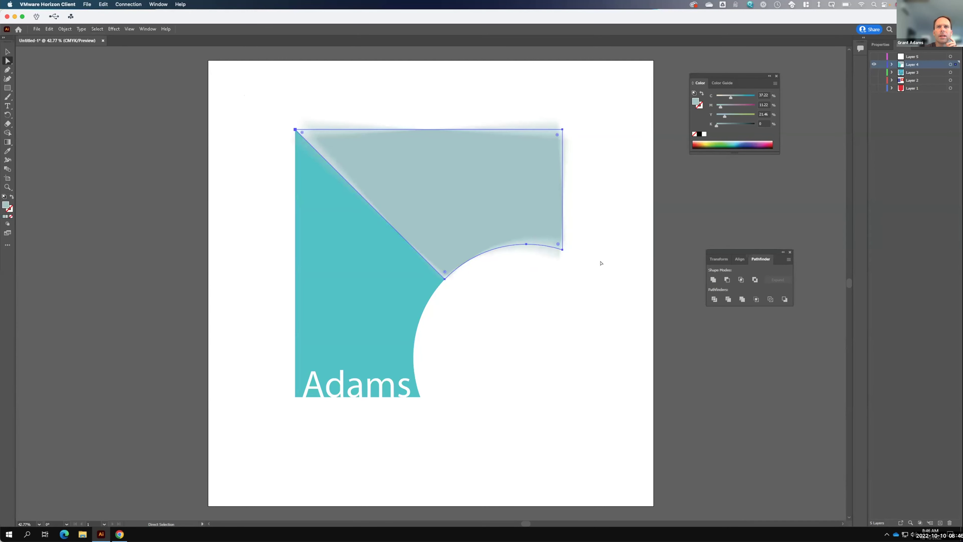
pyautogui.click(611, 282)
pyautogui.click(346, 133)
pyautogui.hotkey('ctrl', 'z')
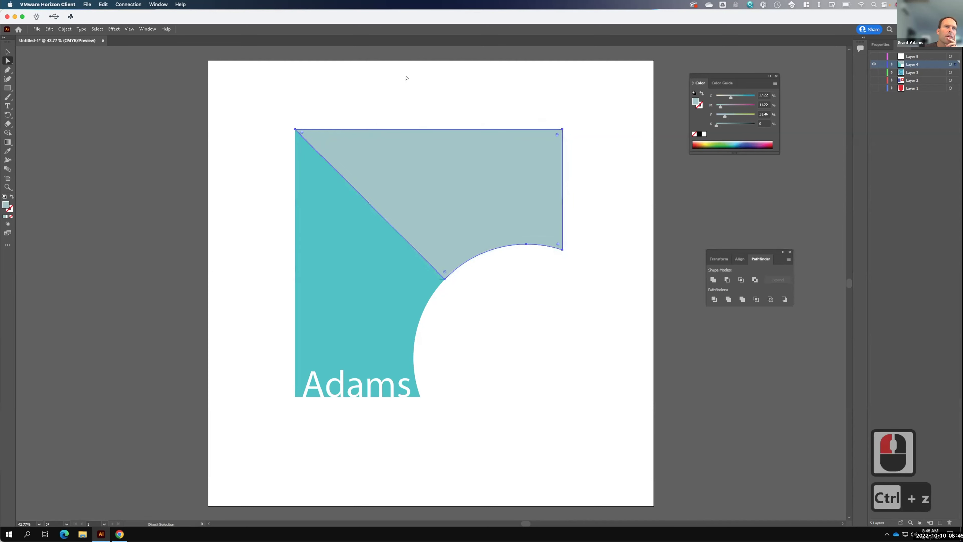
pyautogui.click(114, 29)
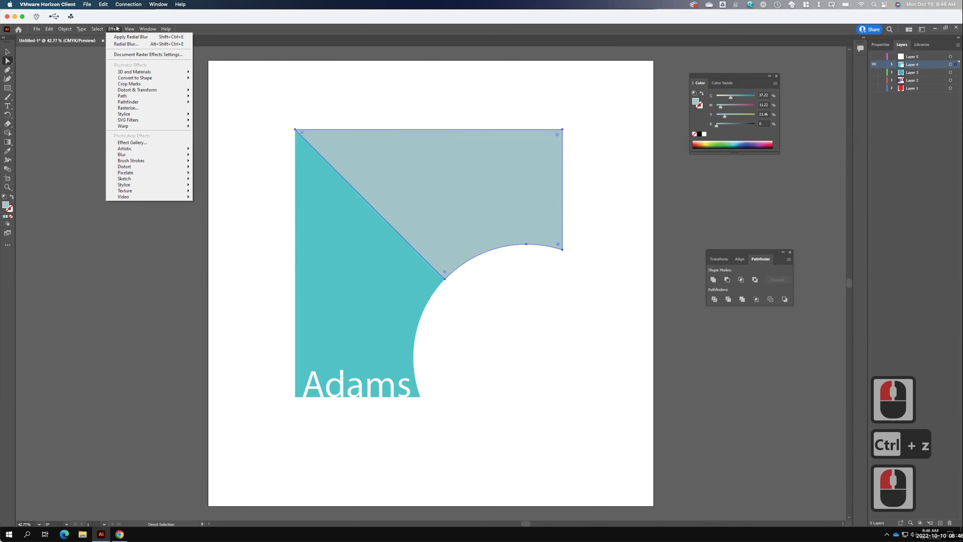
pyautogui.press('F15')
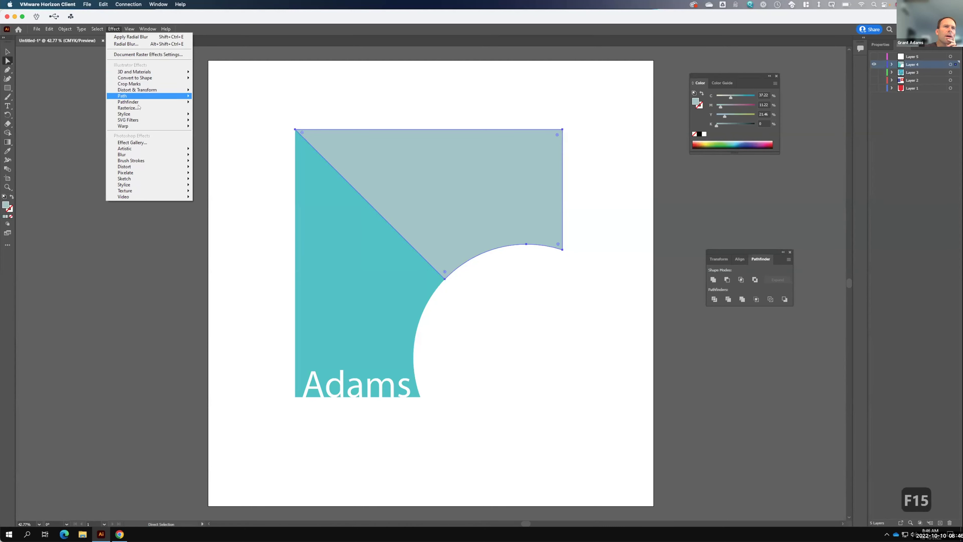
pyautogui.moveTo(136, 147)
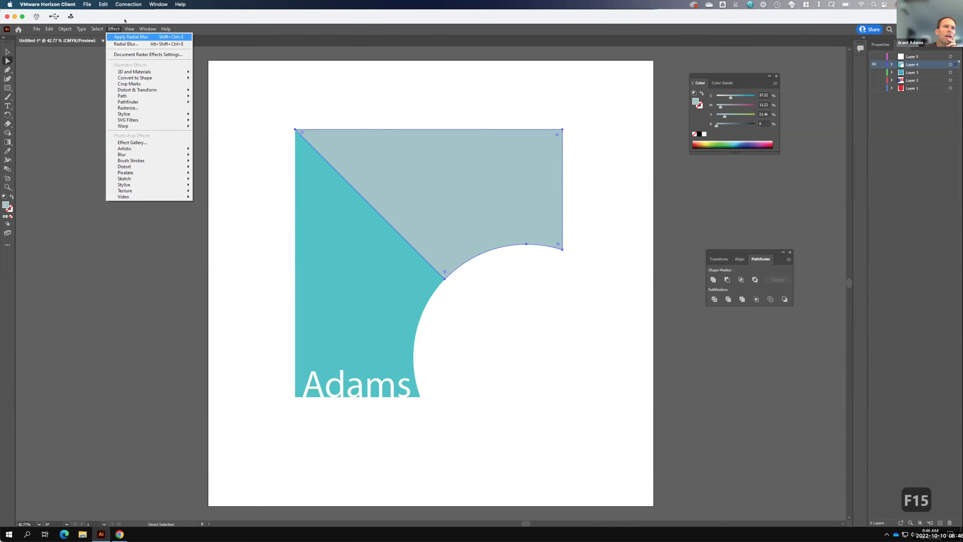
pyautogui.click(378, 80)
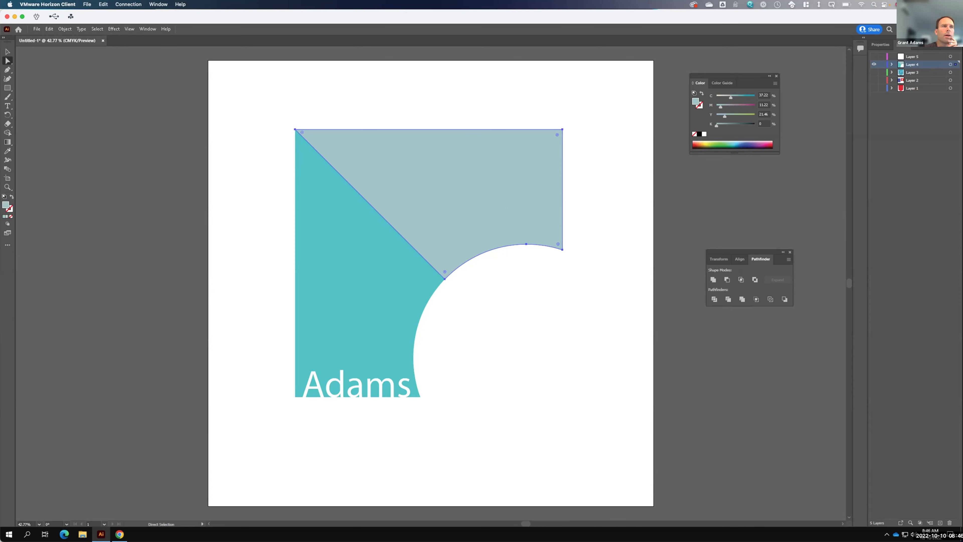
# Step: Fill the selected grey-teal piece with a linear white-to-black gradient using the Gradient tool
pyautogui.click(8, 140)
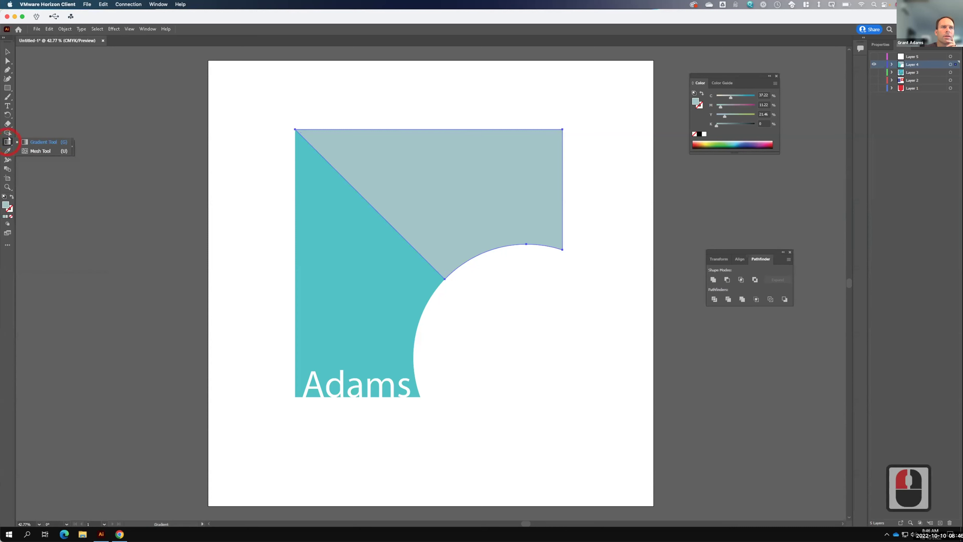
pyautogui.click(34, 141)
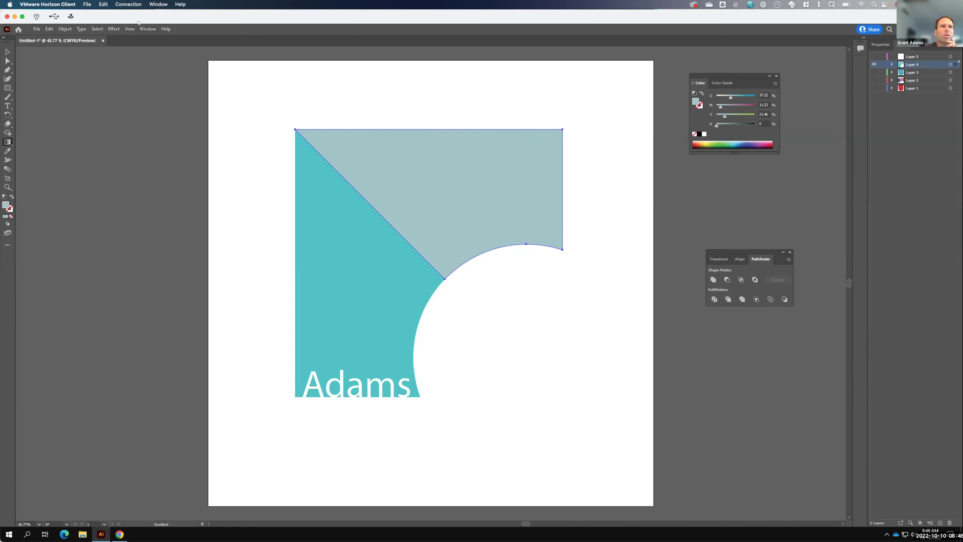
pyautogui.click(147, 29)
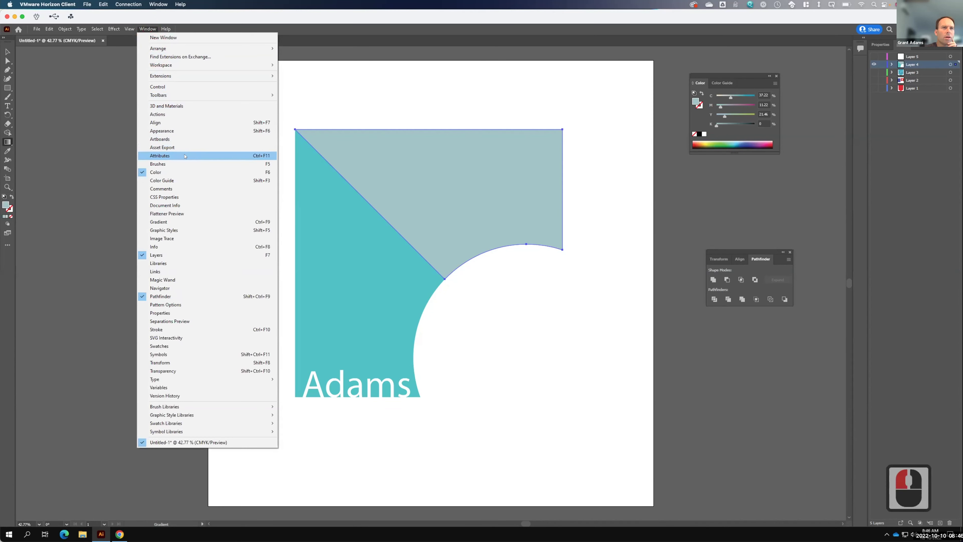
pyautogui.click(178, 222)
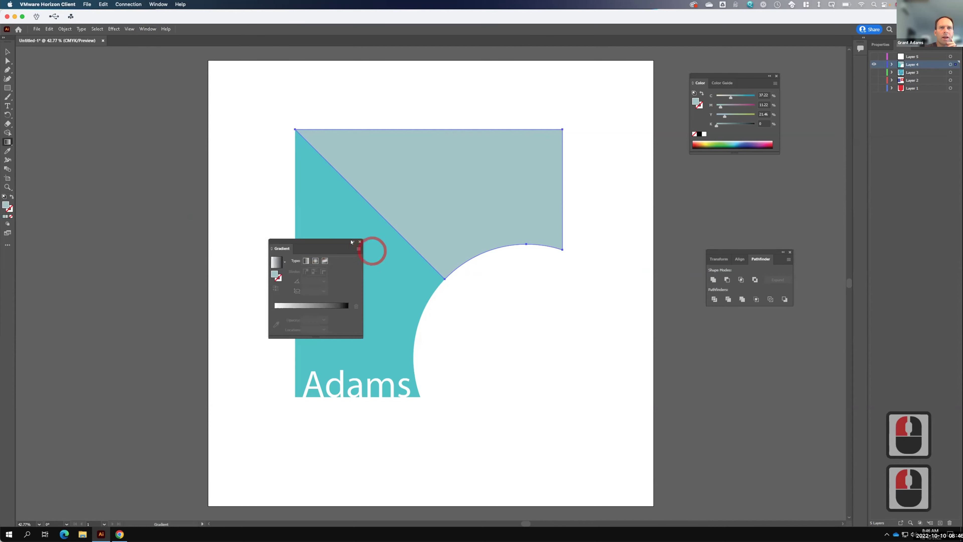
pyautogui.moveTo(330, 239); pyautogui.dragTo(148, 197)
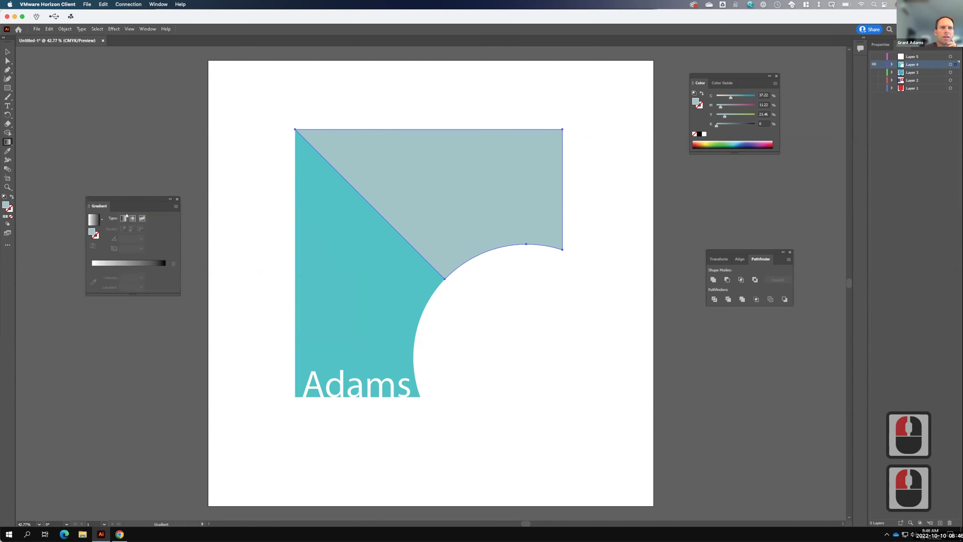
pyautogui.moveTo(533, 136); pyautogui.dragTo(420, 222)
pyautogui.doubleClick(420, 222)
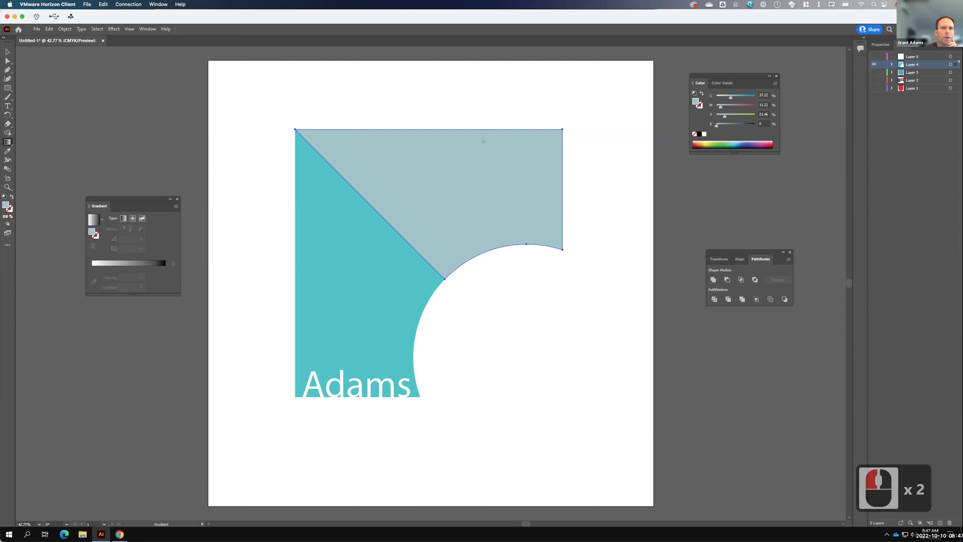
pyautogui.doubleClick(383, 199)
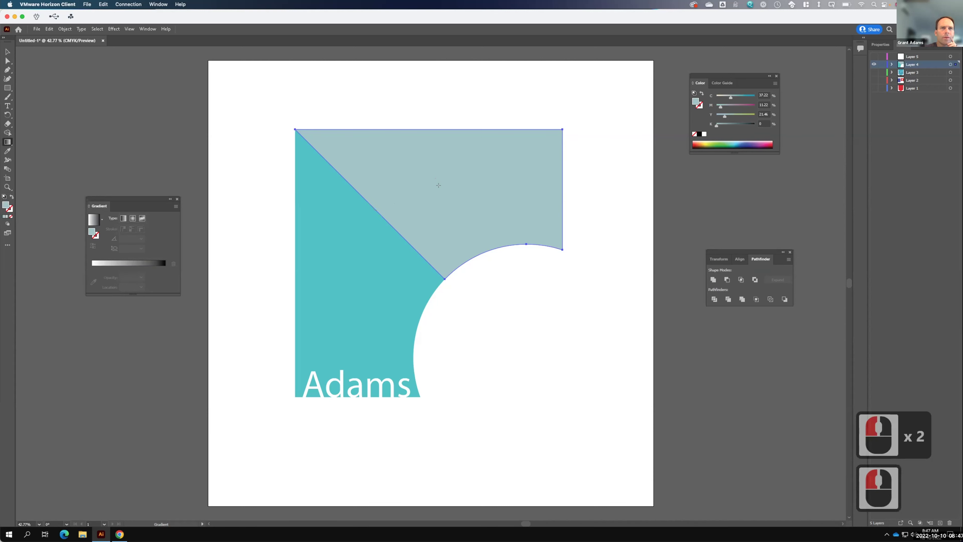
pyautogui.click(91, 218)
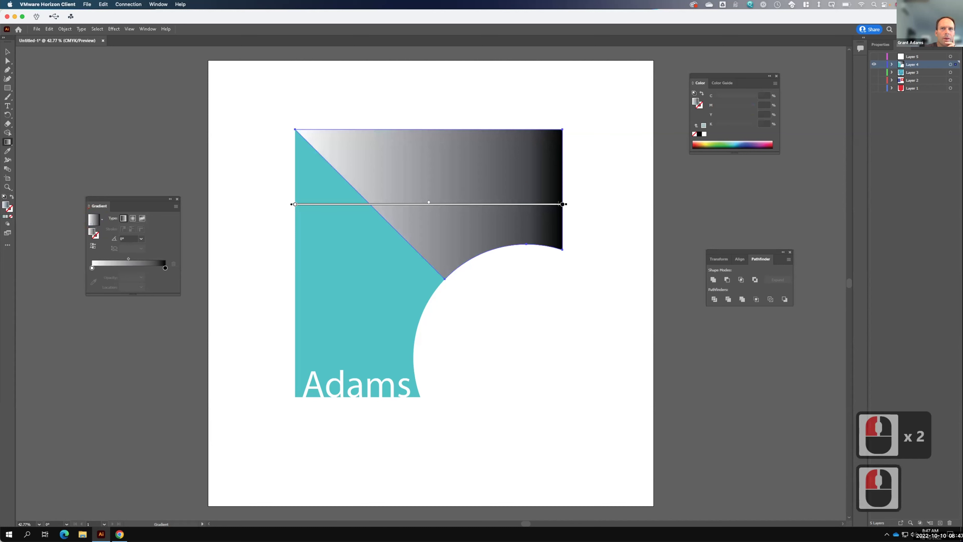
# Step: Set the angle of the piece's linear gradient to 45°
pyautogui.moveTo(557, 199)
pyautogui.mouseDown()
pyautogui.moveTo(559, 142)
pyautogui.moveTo(500, 157)
pyautogui.moveTo(581, 154)
pyautogui.mouseUp()
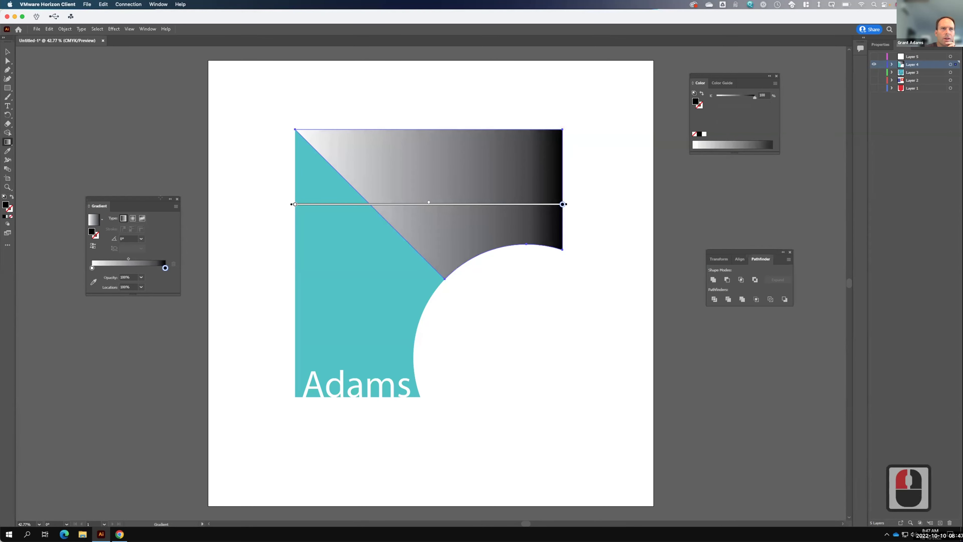
pyautogui.doubleClick(114, 237)
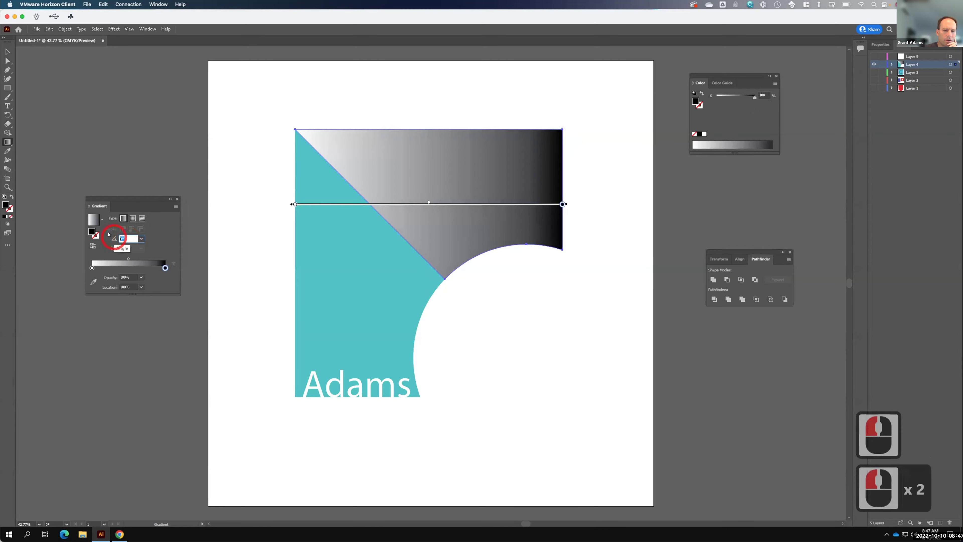
pyautogui.write('45')
pyautogui.press('Tab')
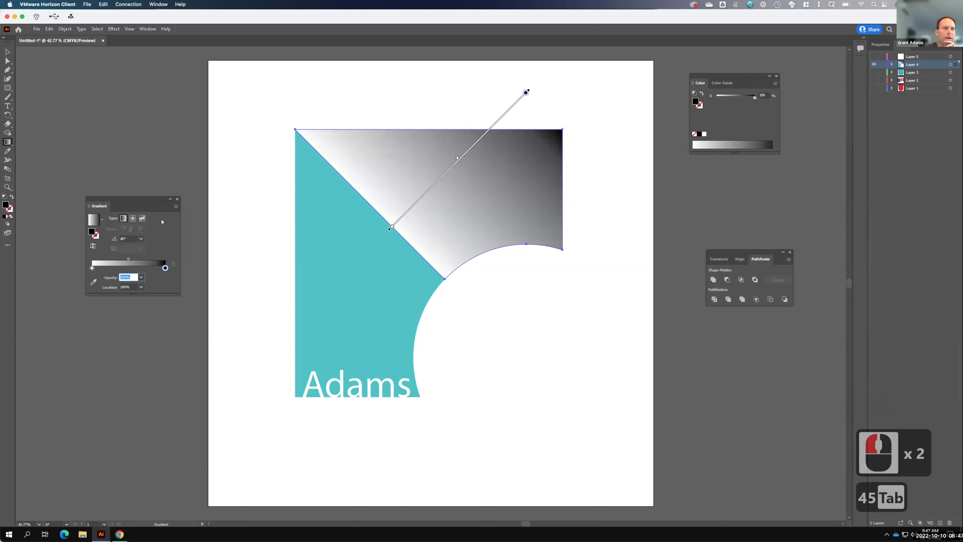
# Step: Recolour the gradient's black stop by sampling the solid teal of the neighbouring lower-left piece
pyautogui.doubleClick(164, 266)
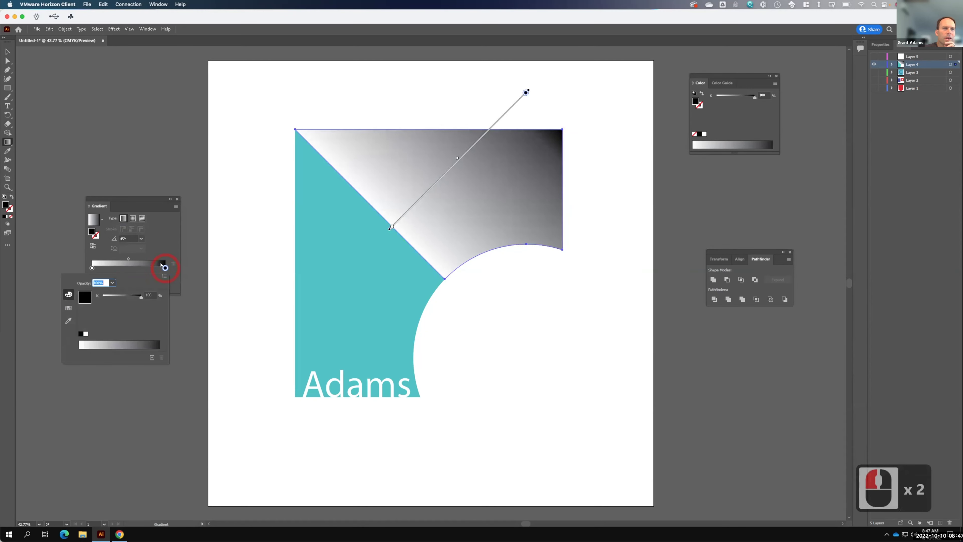
pyautogui.click(68, 307)
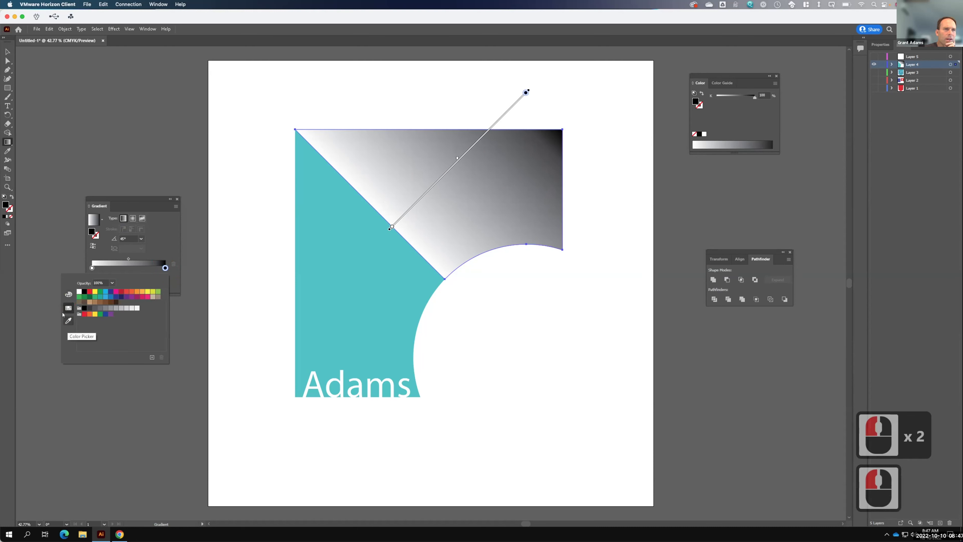
pyautogui.click(67, 320)
pyautogui.click(365, 259)
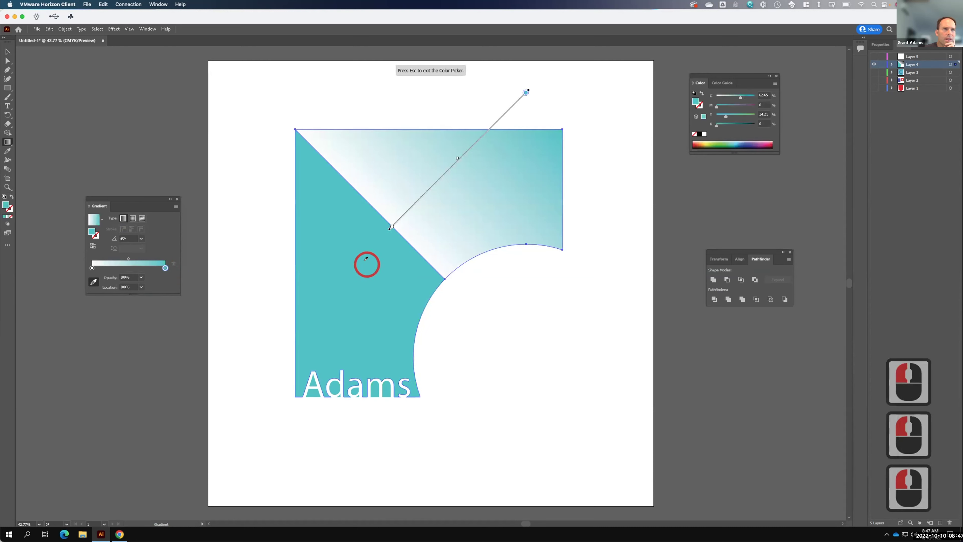
pyautogui.press('F15')
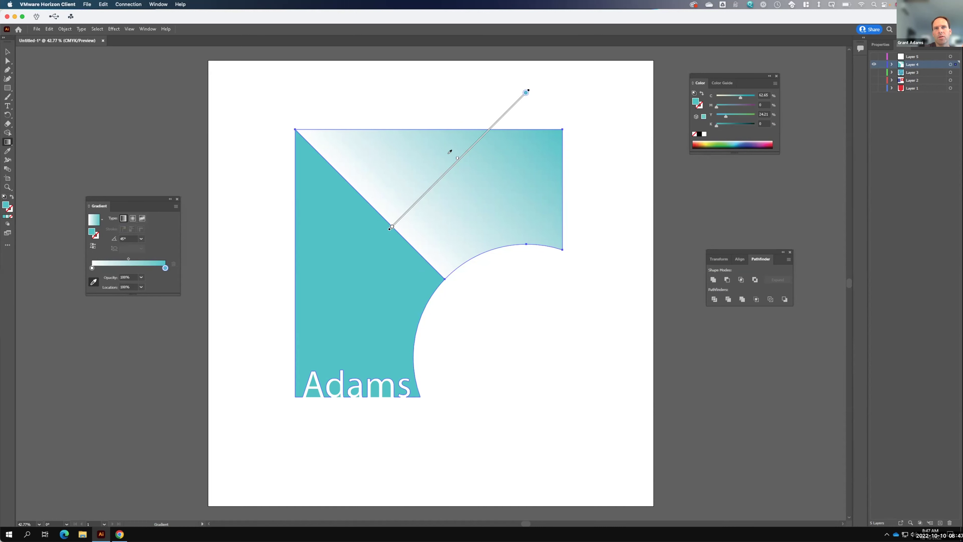
# Step: Shift the gradient's midpoint close to the white end at the diagonal edge, and clear the selection
pyautogui.moveTo(455, 156)
pyautogui.mouseDown()
pyautogui.moveTo(389, 199)
pyautogui.moveTo(401, 202)
pyautogui.moveTo(394, 211)
pyautogui.mouseUp()
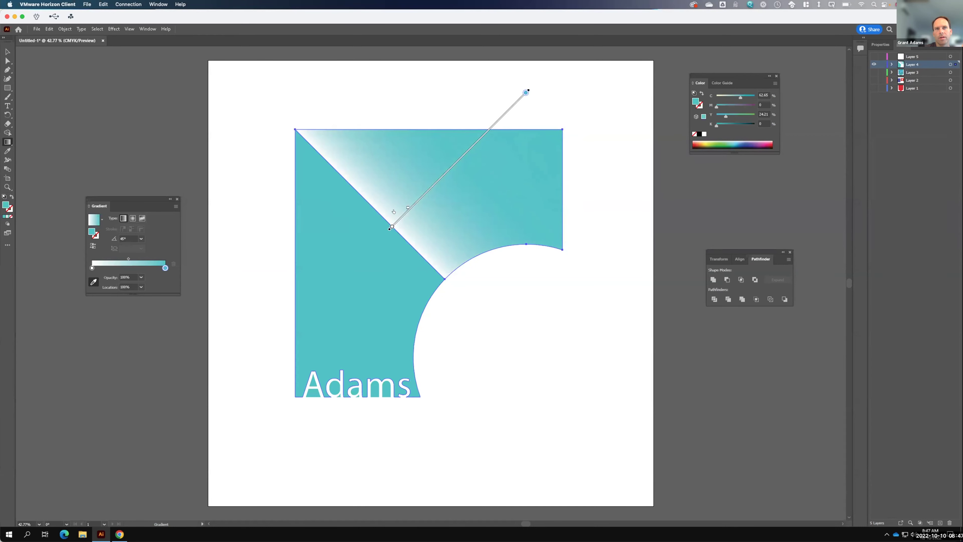
pyautogui.click(574, 121)
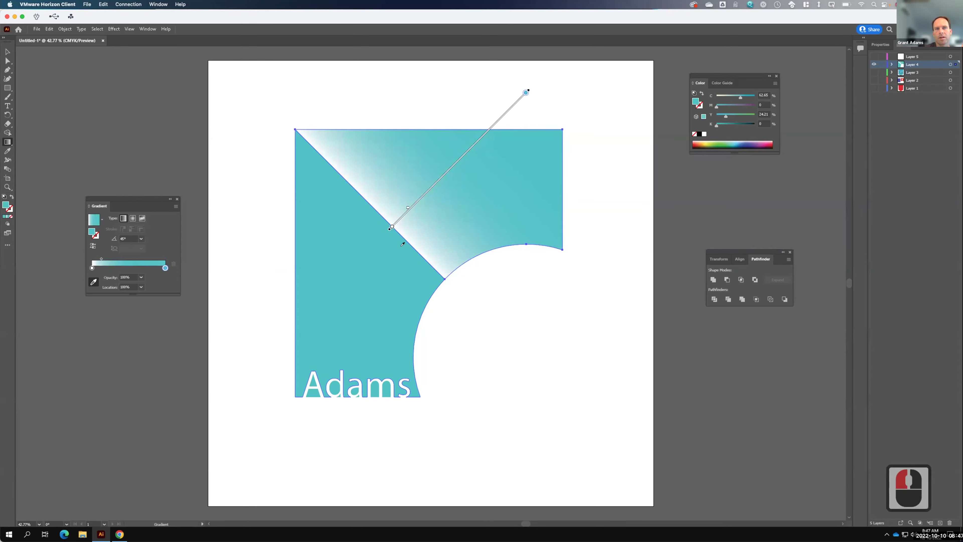
pyautogui.press('v')
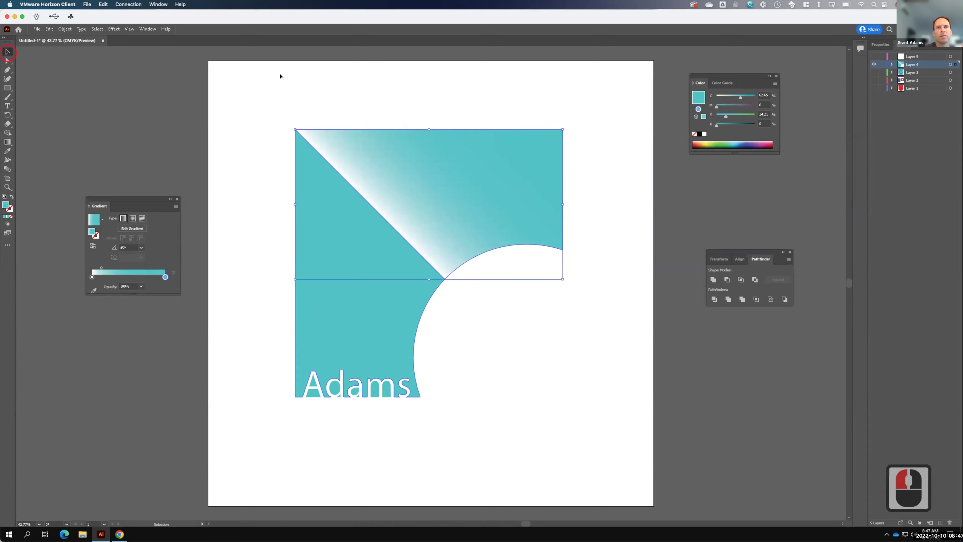
pyautogui.doubleClick(680, 86)
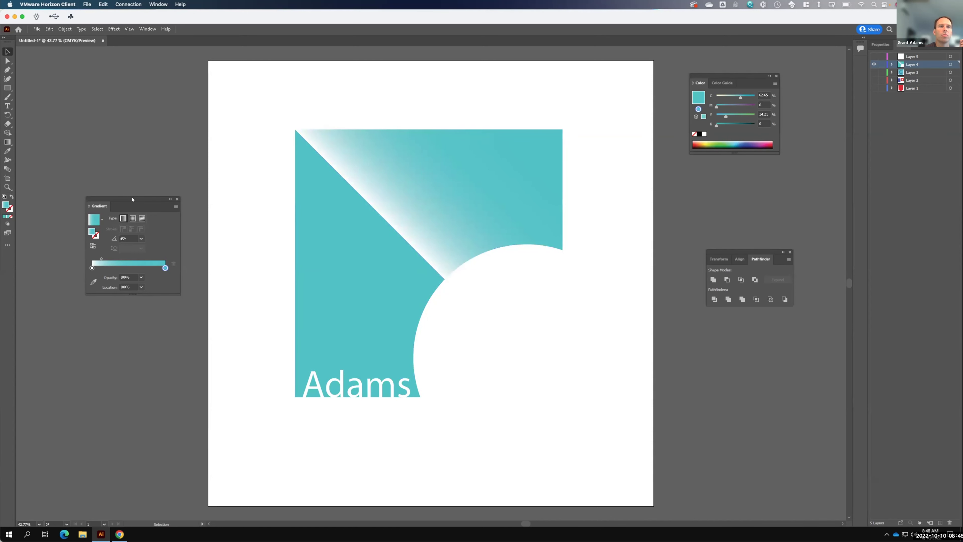
# Step: Set the opacity of the gradient's white stop to 0% with no artwork selected
pyautogui.moveTo(141, 197); pyautogui.dragTo(130, 168)
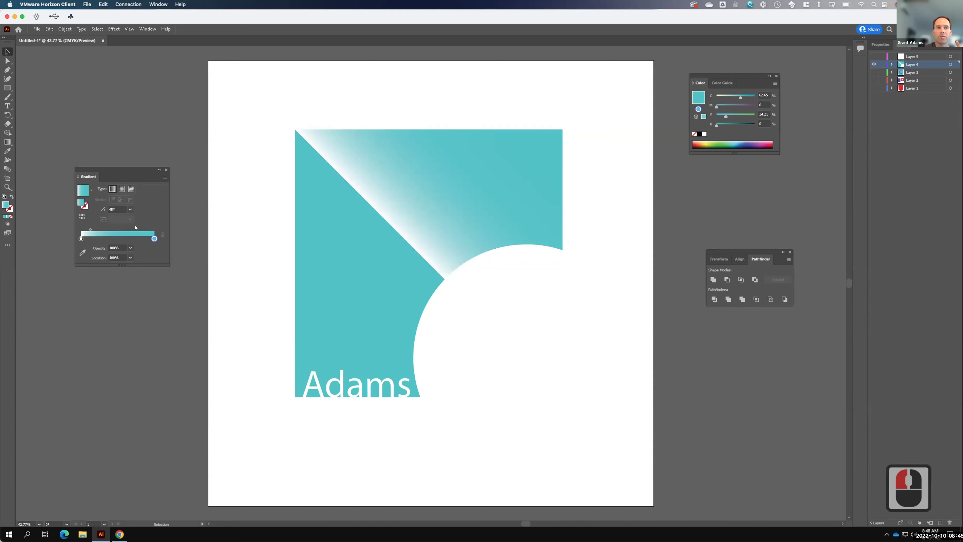
pyautogui.click(80, 238)
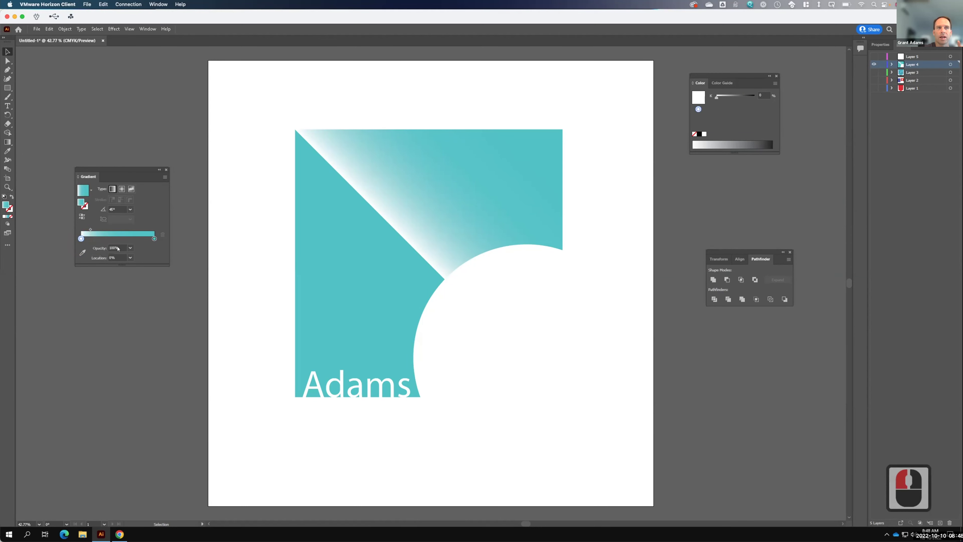
pyautogui.click(131, 247)
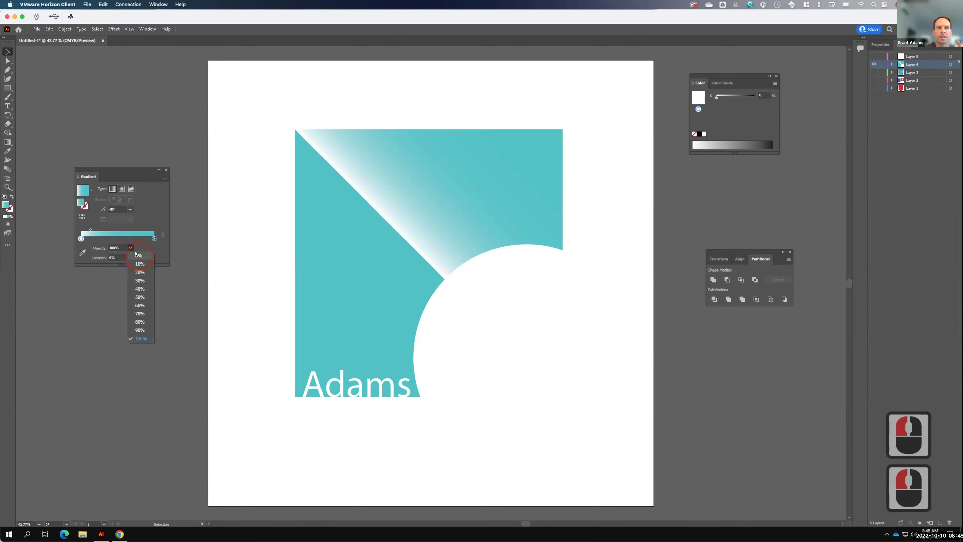
pyautogui.click(136, 256)
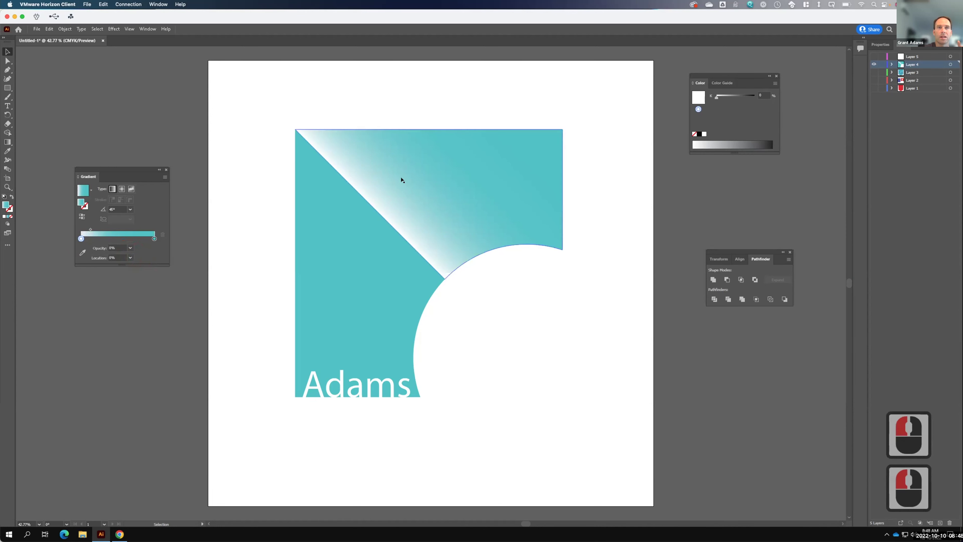
# Step: Draw a tall gradient-filled rectangle overlapping the upper-left corner of the teal artwork
pyautogui.press('m')
pyautogui.click(216, 82)
pyautogui.moveTo(217, 83); pyautogui.dragTo(341, 254)
pyautogui.rightClick(246, 116)
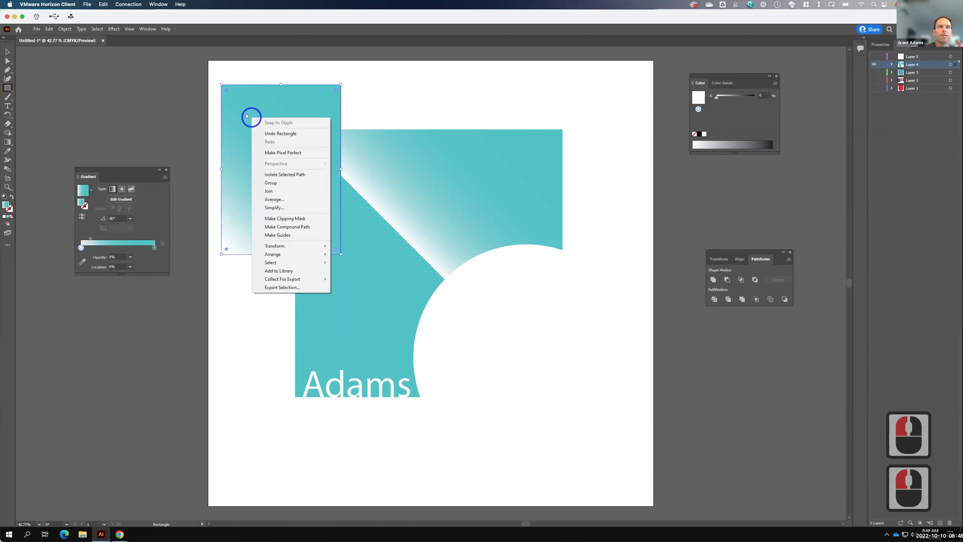
# Step: Fill the tall overlapping rectangle with solid blue (R 56, G 56, B 232) in place of the gradient
pyautogui.click(6, 204)
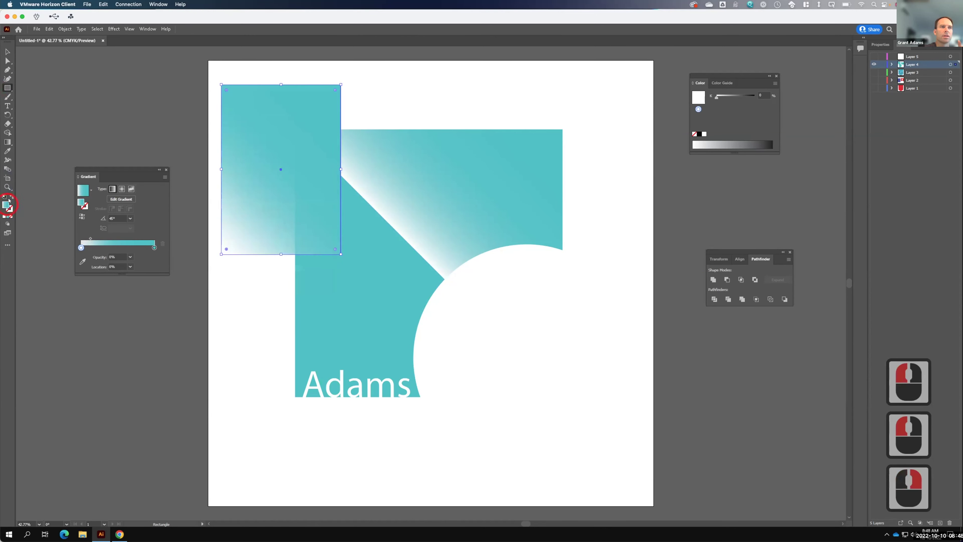
pyautogui.doubleClick(6, 204)
pyautogui.press('F15')
pyautogui.click(490, 260)
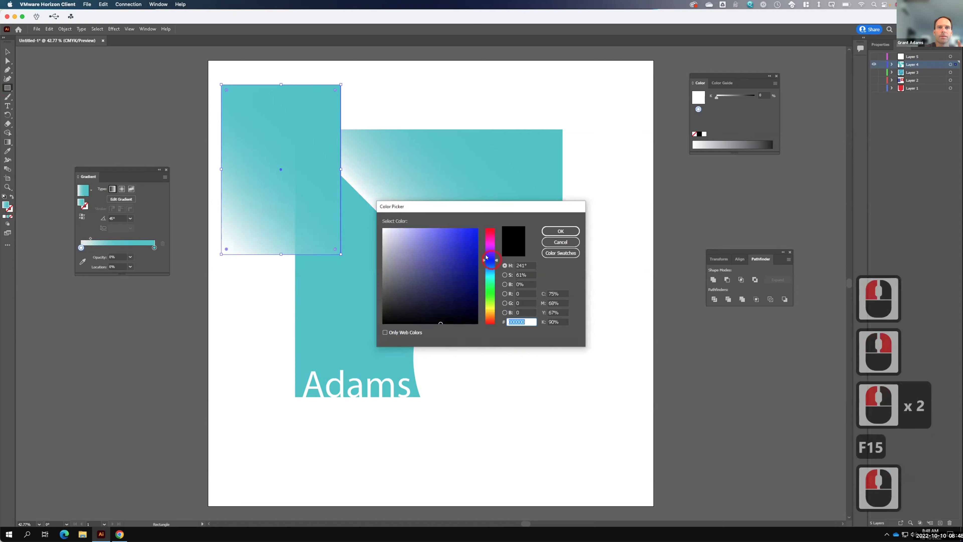
pyautogui.click(455, 236)
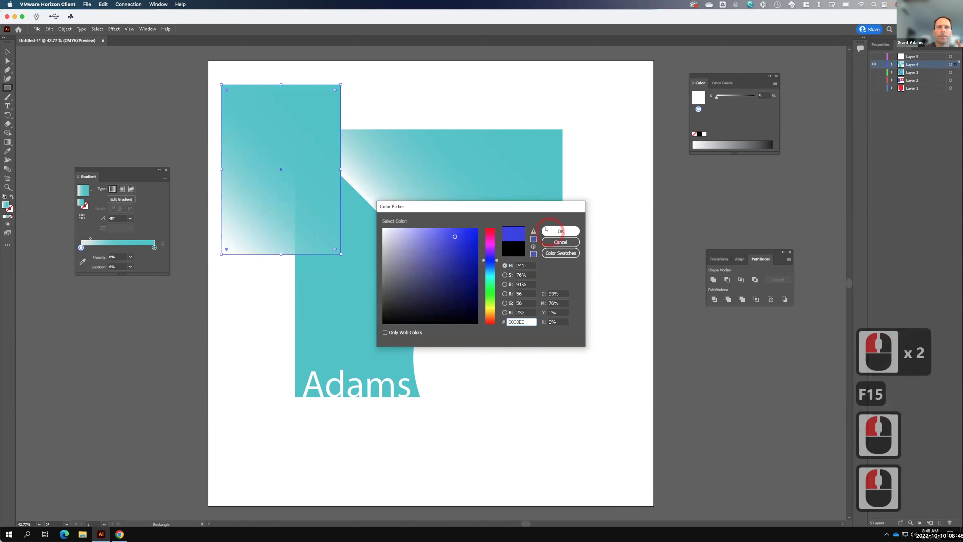
pyautogui.click(560, 231)
# Step: Send the blue rectangle to the back, behind the teal artwork
pyautogui.rightClick(237, 107)
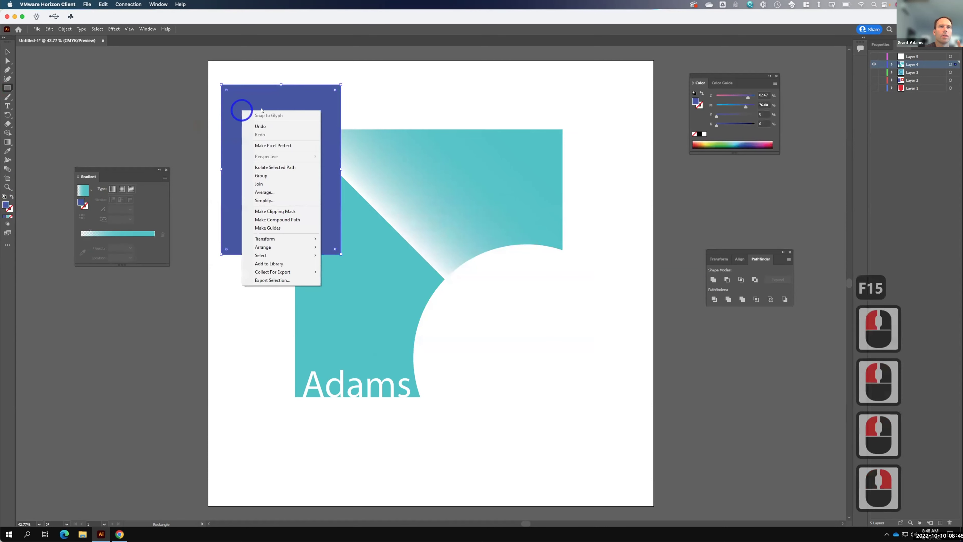
pyautogui.moveTo(282, 247)
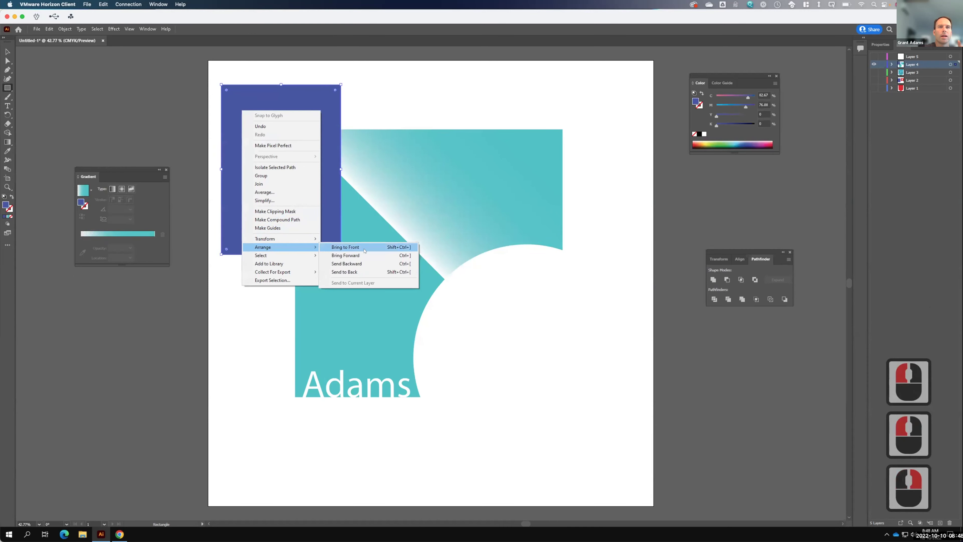
pyautogui.click(363, 272)
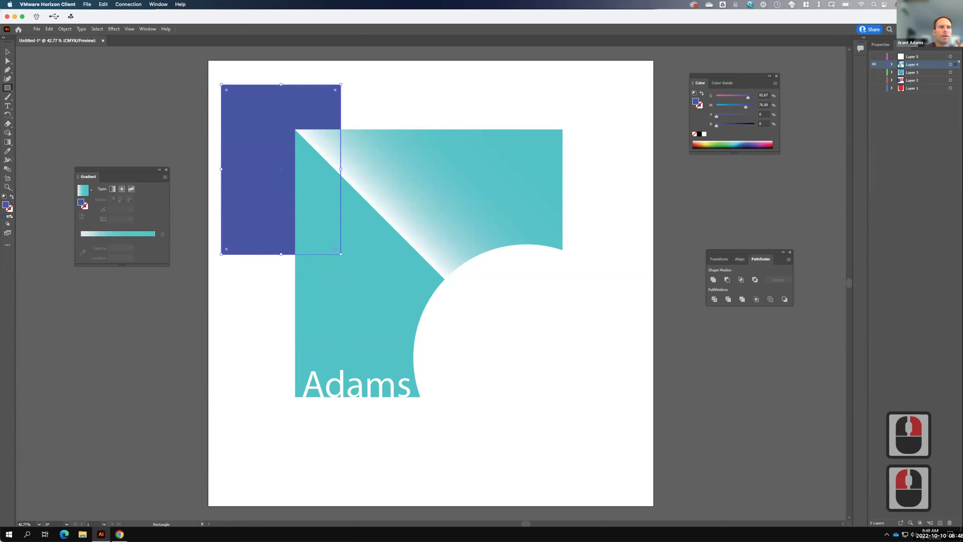
# Step: Isolate the teal group and set the white stop of the upper-right piece's gradient to 0% opacity
pyautogui.click(8, 50)
pyautogui.doubleClick(452, 168)
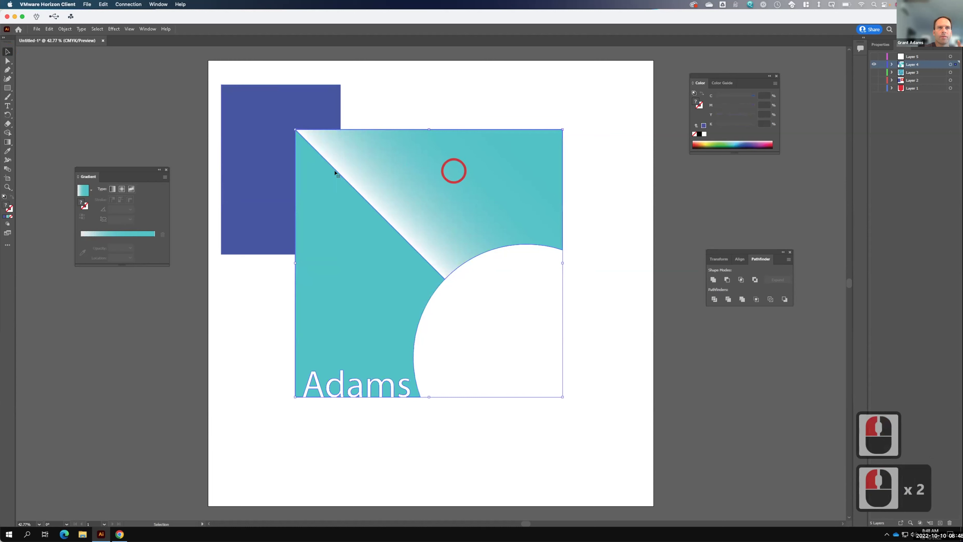
pyautogui.doubleClick(479, 193)
pyautogui.click(344, 162)
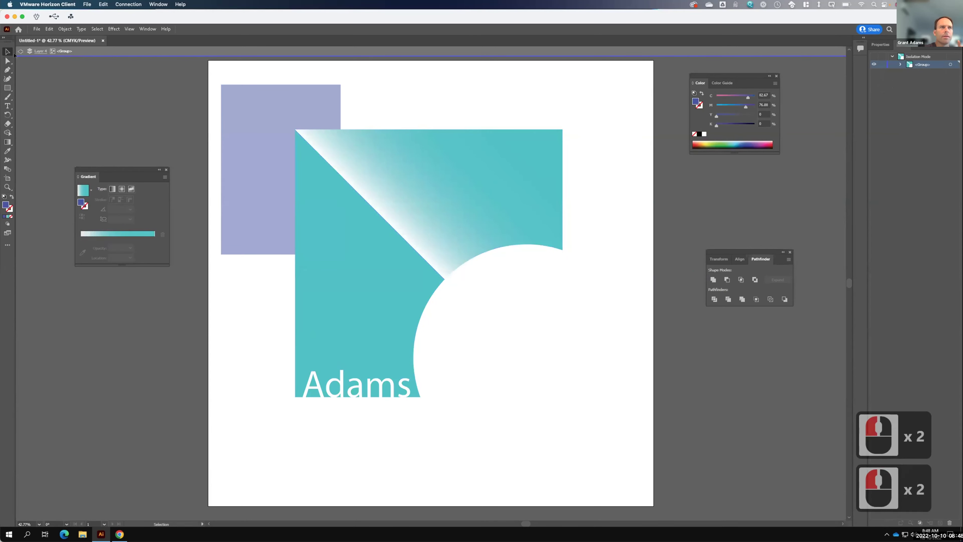
pyautogui.press('a')
pyautogui.click(422, 133)
pyautogui.doubleClick(490, 177)
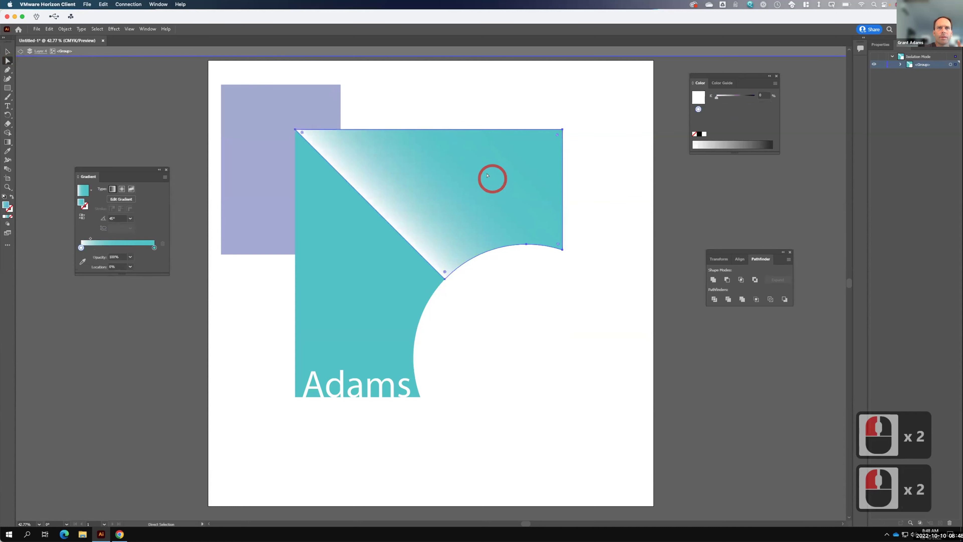
pyautogui.doubleClick(118, 257)
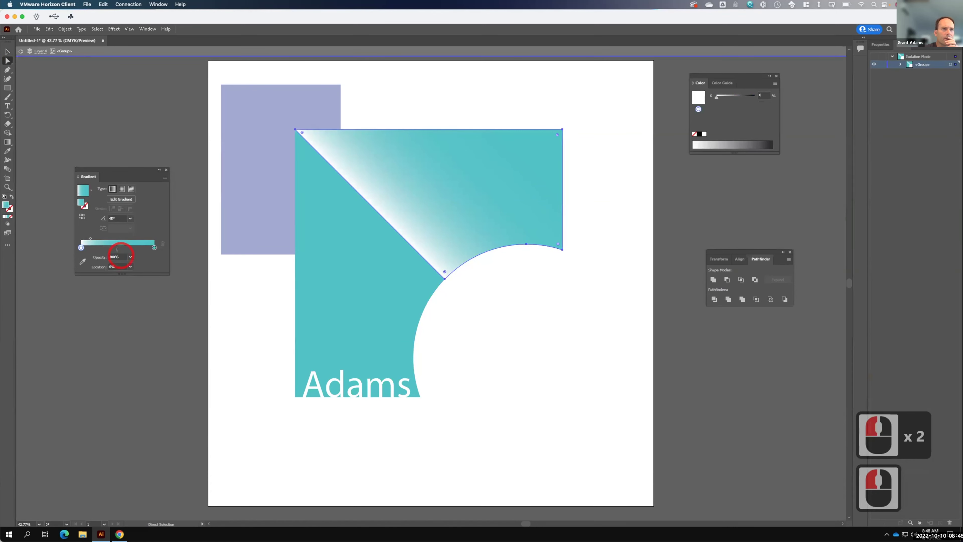
pyautogui.click(130, 257)
pyautogui.click(131, 264)
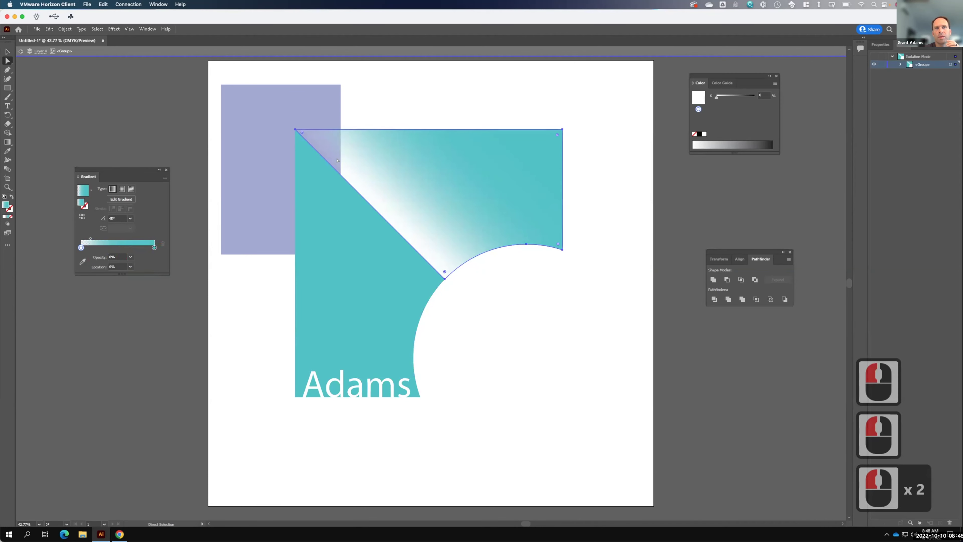
# Step: Leave the teal group's isolation mode and clear the selection
pyautogui.press('v')
pyautogui.doubleClick(205, 97)
pyautogui.doubleClick(426, 142)
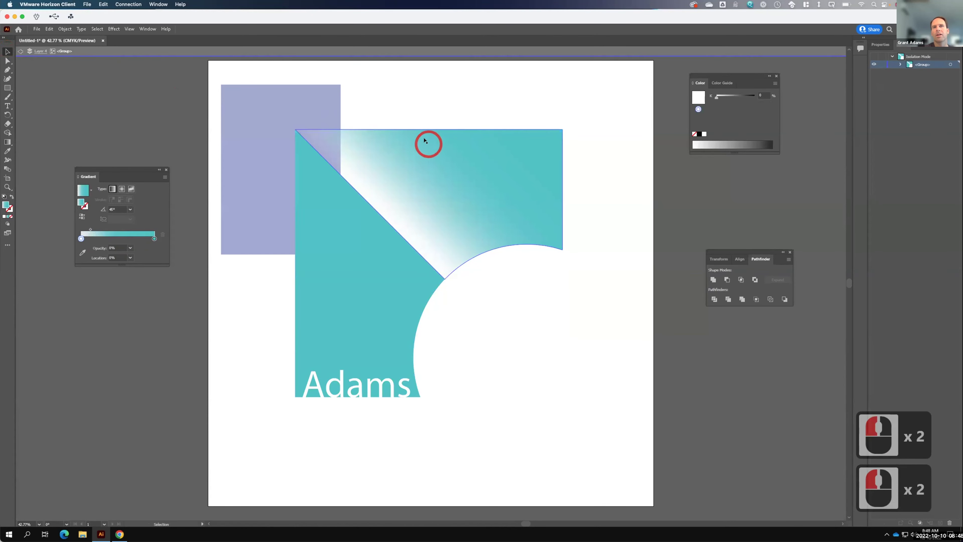
pyautogui.click(310, 109)
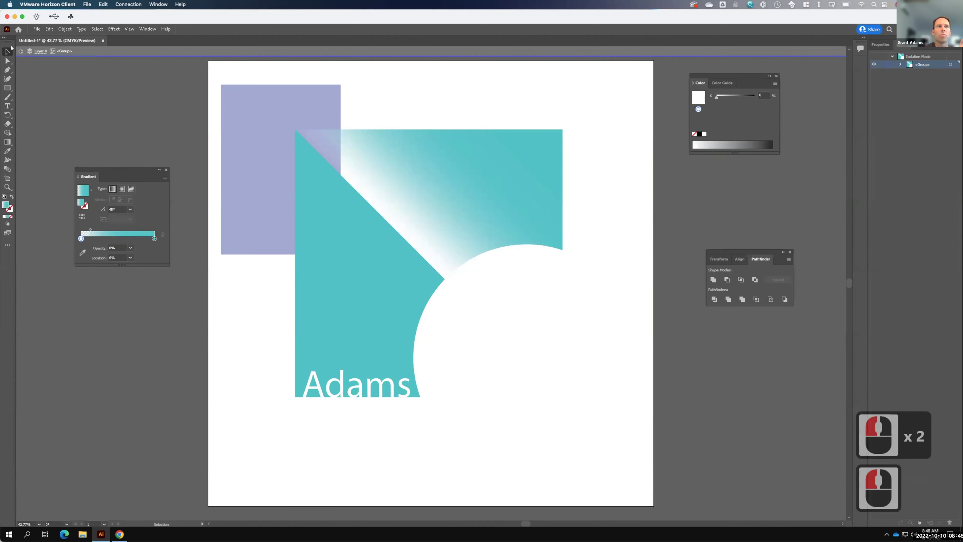
pyautogui.doubleClick(20, 51)
pyautogui.moveTo(347, 86); pyautogui.dragTo(551, 132)
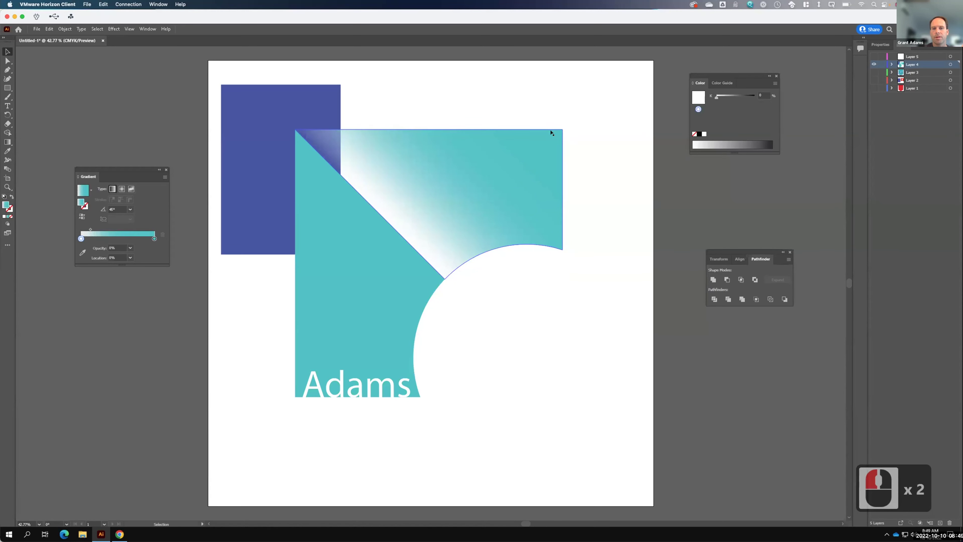
pyautogui.click(748, 182)
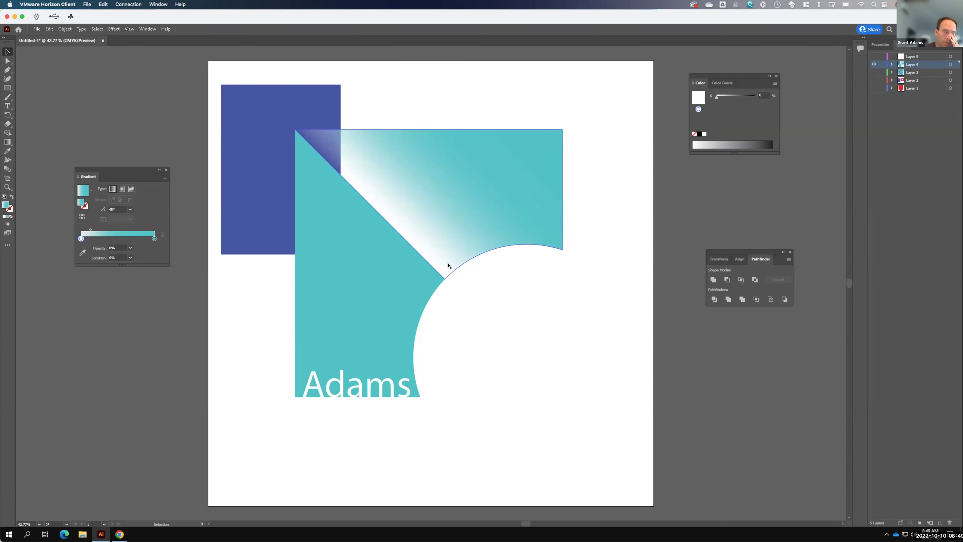
pyautogui.click(366, 250)
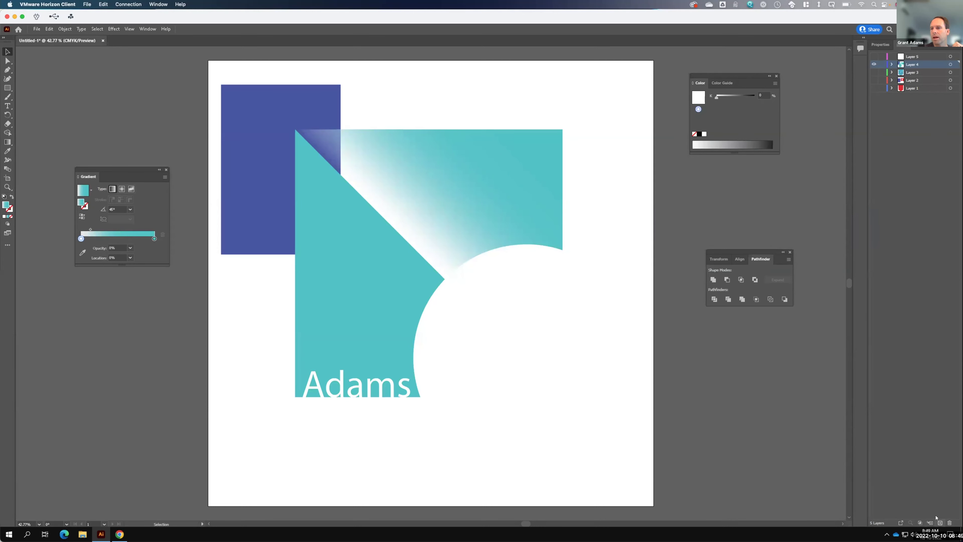
# Step: Add a new layer above Layer 4 and make Layer 5 the only visible layer
pyautogui.click(940, 523)
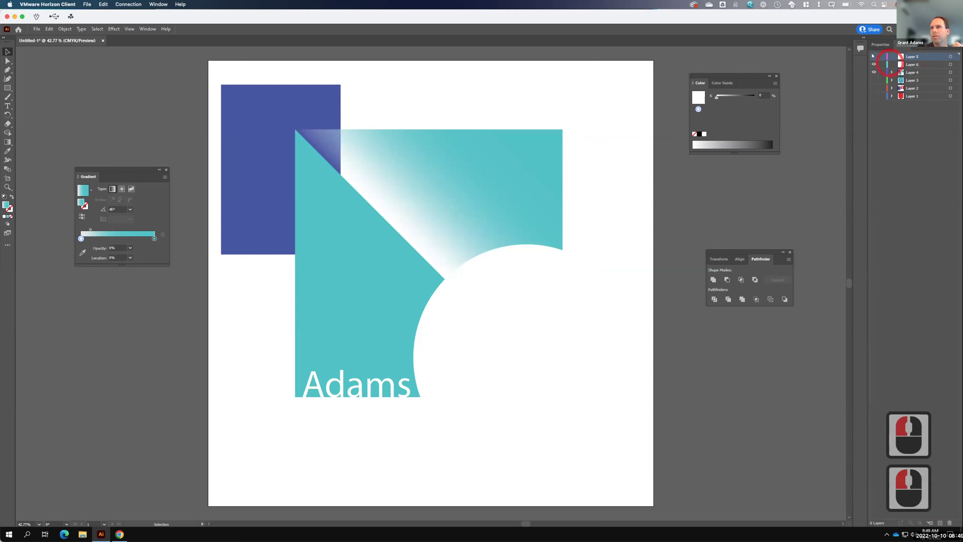
pyautogui.press('F15')
pyautogui.click(873, 64)
pyautogui.click(873, 70)
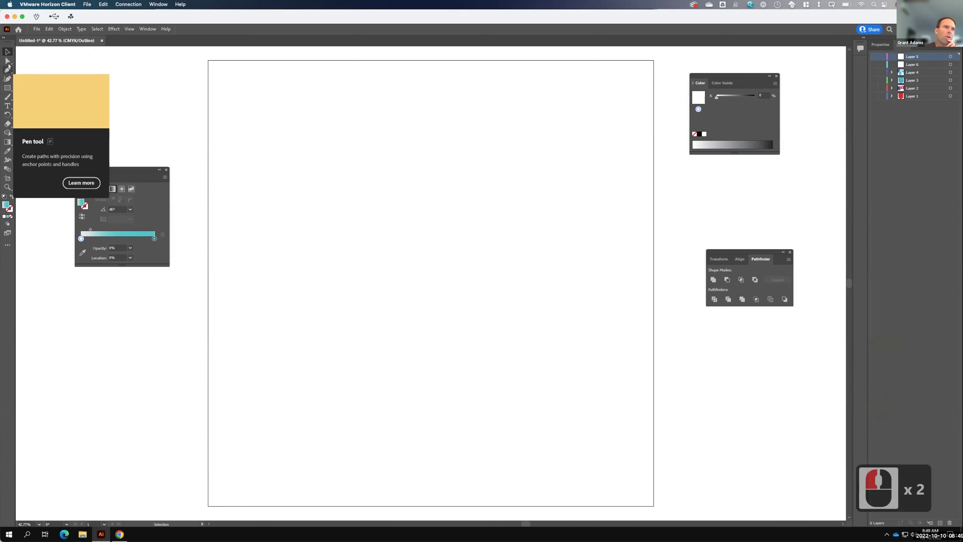
pyautogui.click(8, 68)
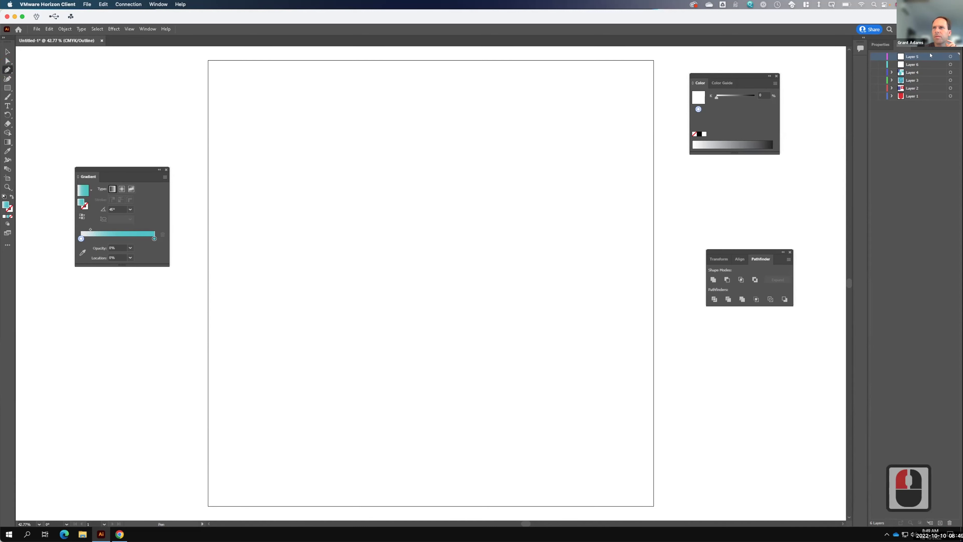
pyautogui.click(873, 56)
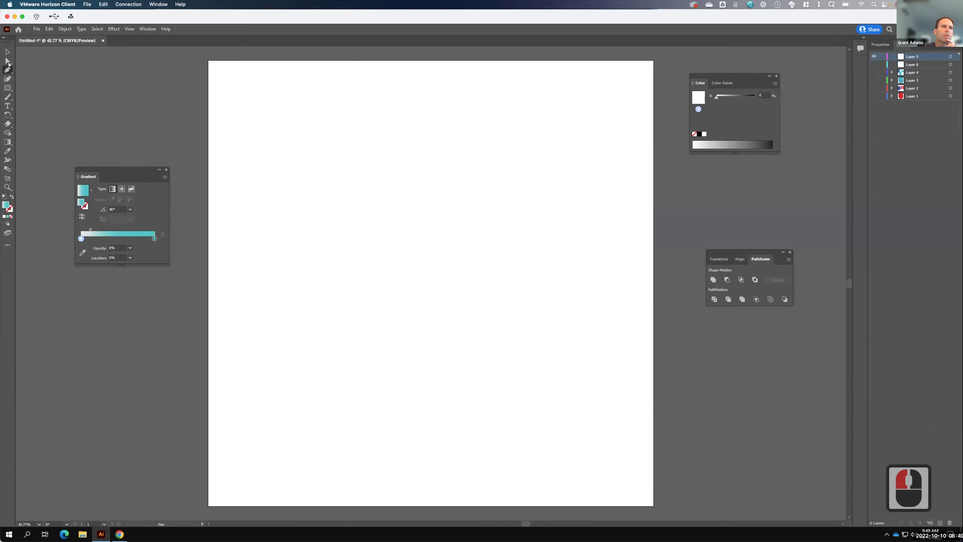
# Step: Create a thin vertical rectangle 10 px wide and 900 px high near the artboard's upper-left area on Layer 5
pyautogui.click(7, 88)
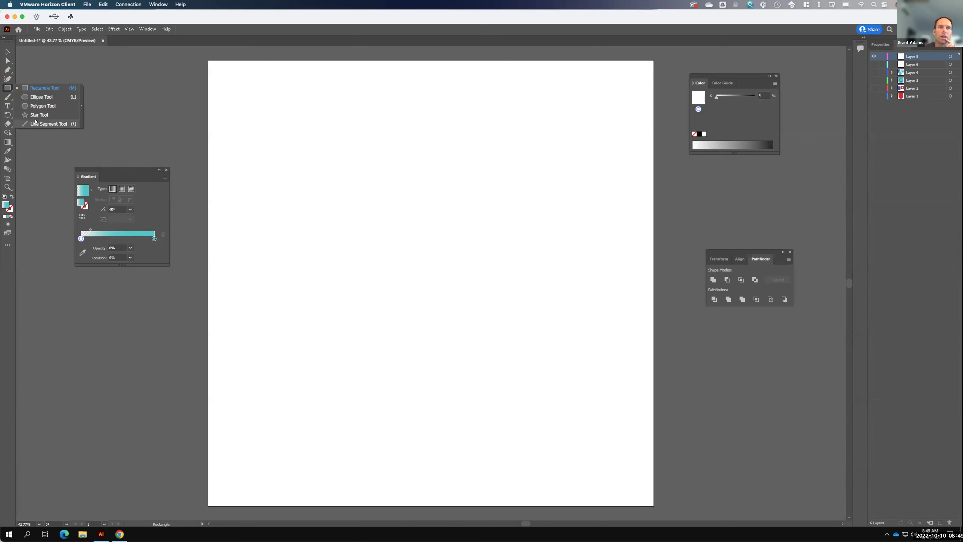
pyautogui.click(44, 88)
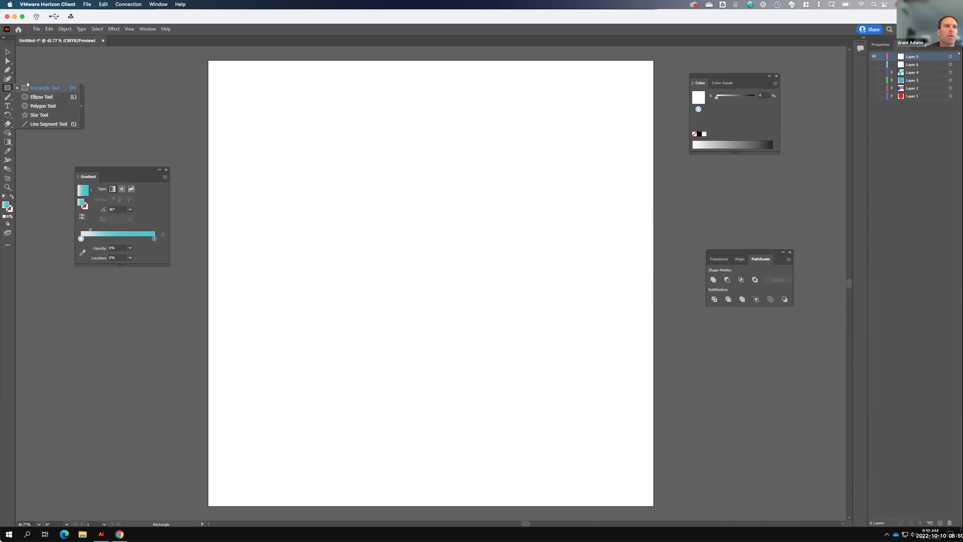
pyautogui.click(38, 87)
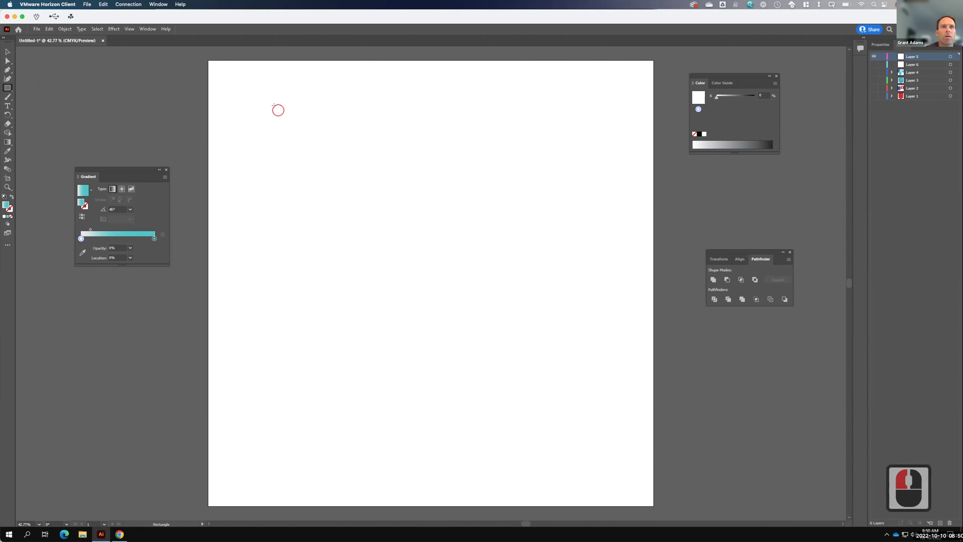
pyautogui.click(278, 111)
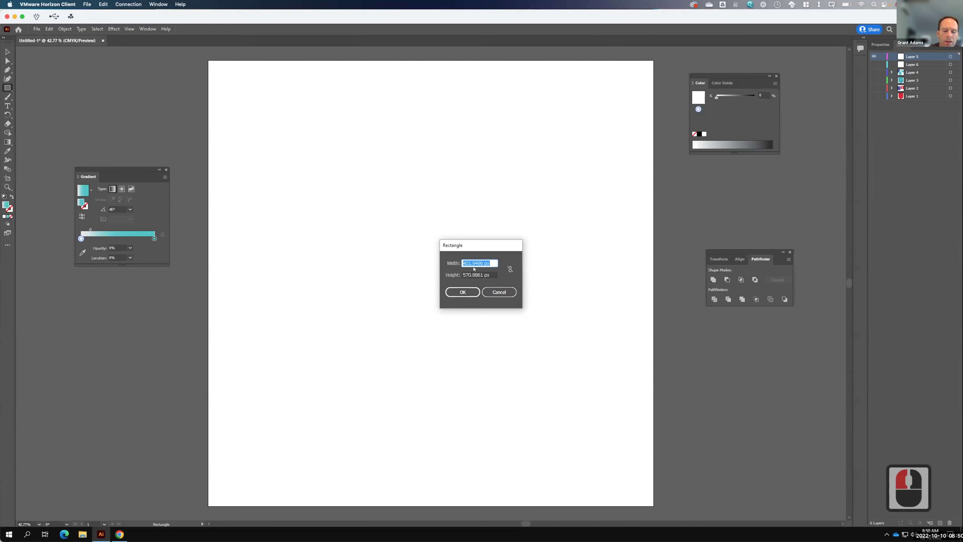
pyautogui.write('10')
pyautogui.press('Tab')
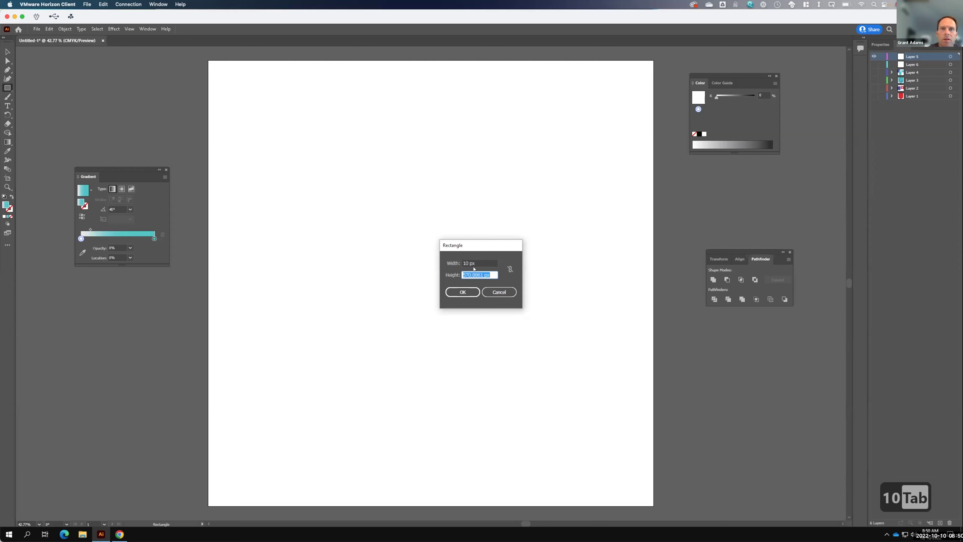
pyautogui.write('900')
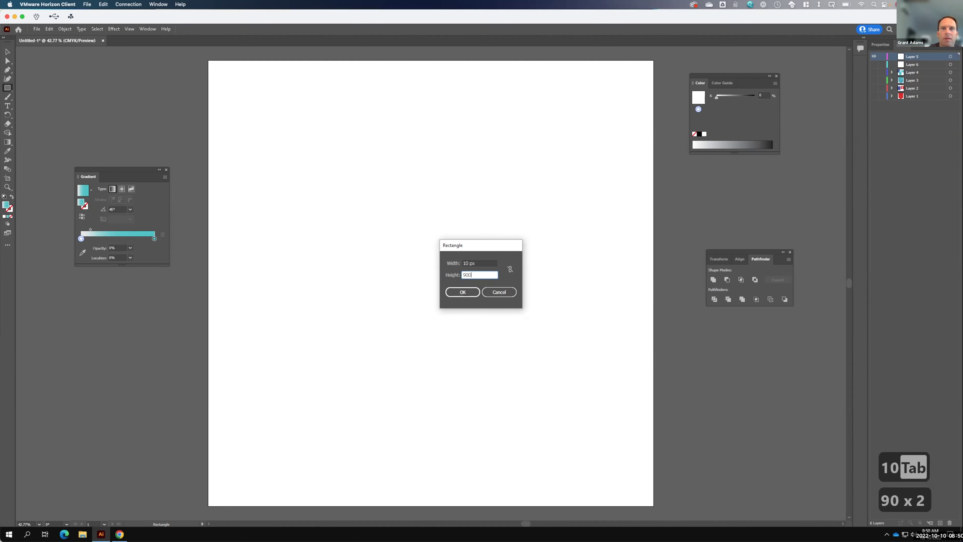
pyautogui.click(471, 292)
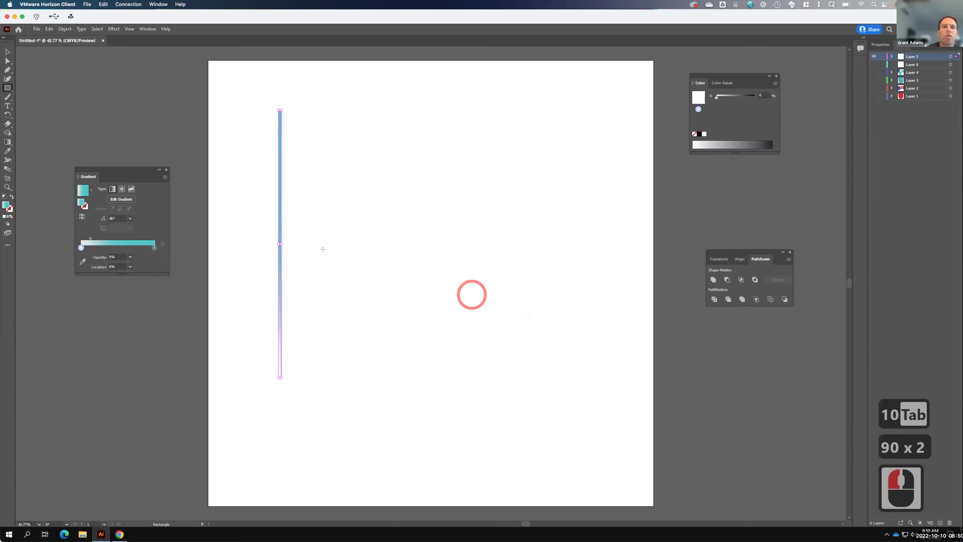
# Step: Fill the thin vertical bar with solid orange (R 255, G 115, B 0)
pyautogui.doubleClick(6, 205)
pyautogui.moveTo(419, 237)
pyautogui.mouseDown()
pyautogui.moveTo(477, 227)
pyautogui.moveTo(477, 216)
pyautogui.mouseUp()
pyautogui.click(485, 312)
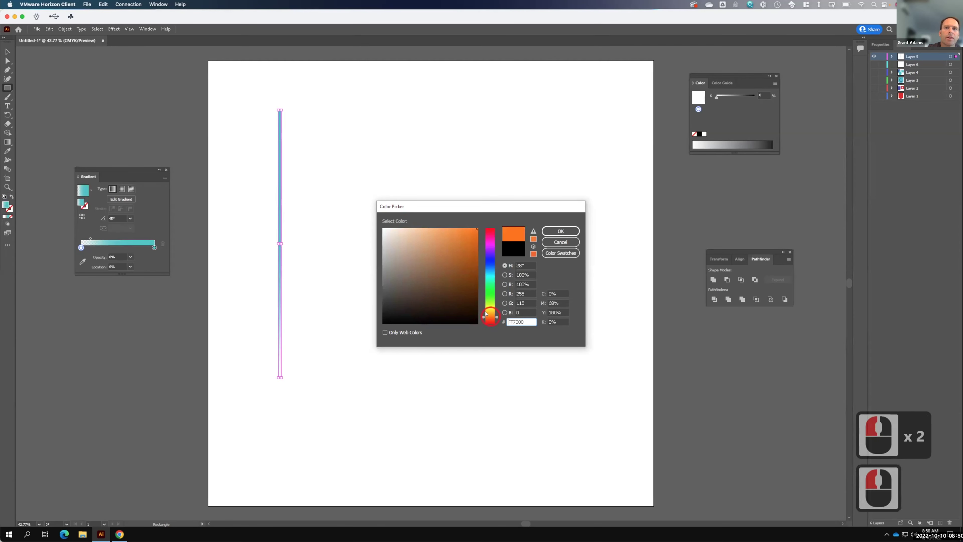
pyautogui.click(559, 229)
pyautogui.press('F15')
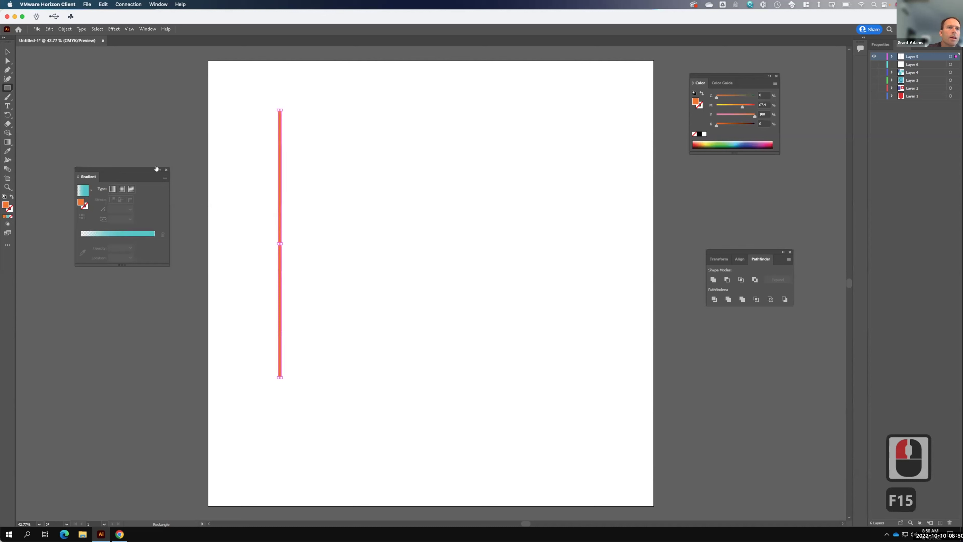
# Step: Close the floating gradient settings and deselect the orange bar
pyautogui.click(166, 169)
pyautogui.click(9, 50)
pyautogui.click(466, 162)
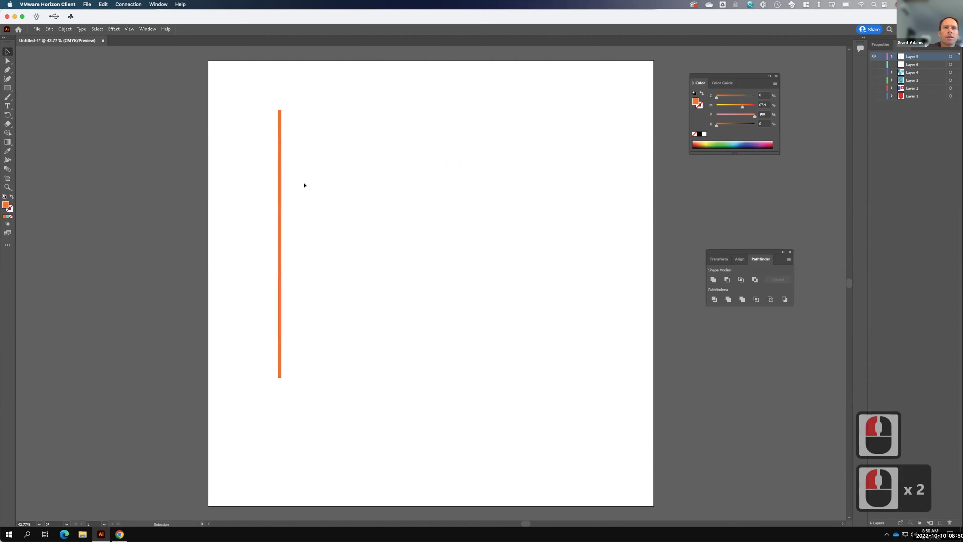
# Step: Duplicate the orange bar four times and place the copies upright in an unevenly spaced row to its right
pyautogui.moveTo(315, 162); pyautogui.dragTo(260, 213)
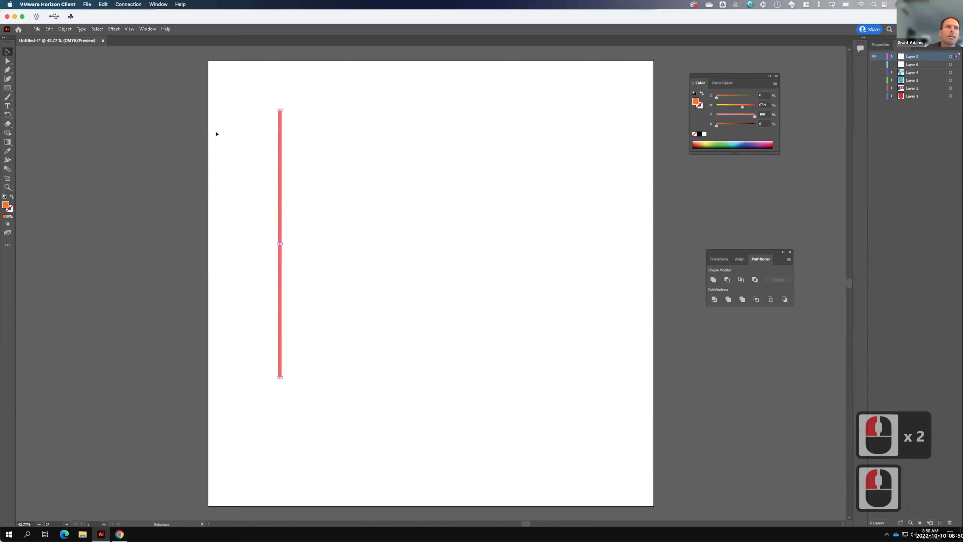
pyautogui.hotkey('ctrl', 'c')
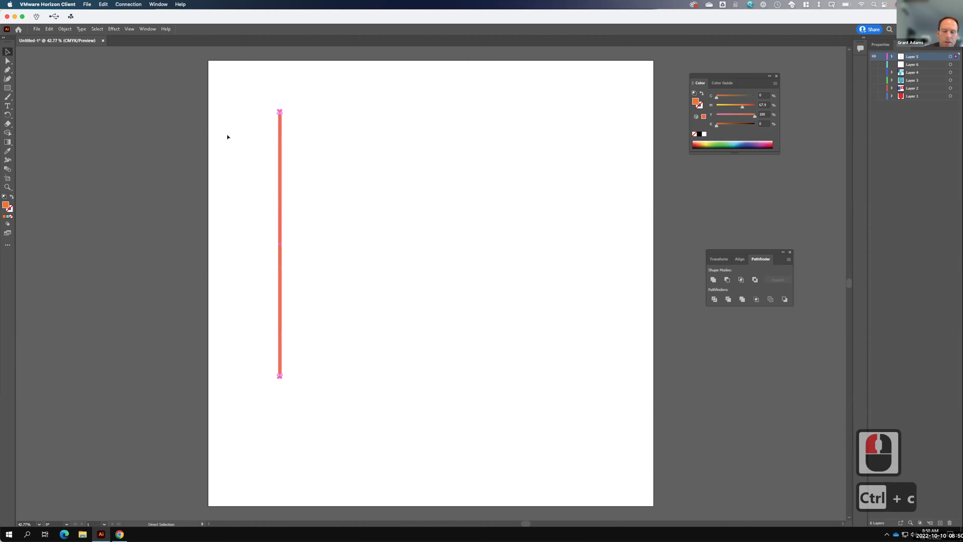
pyautogui.hotkey('ctrl', 'v')
pyautogui.moveTo(426, 204); pyautogui.dragTo(318, 186)
pyautogui.hotkey('ctrl', 'v')
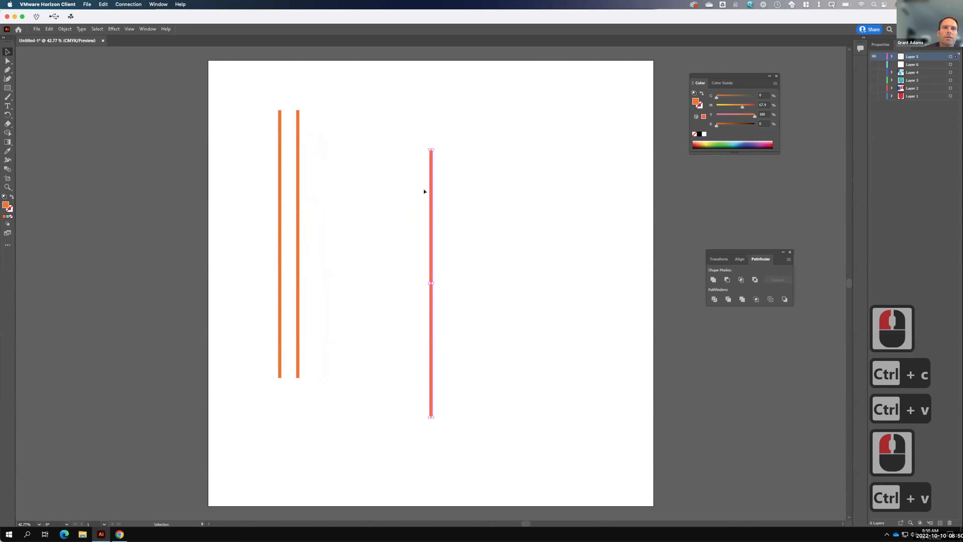
pyautogui.moveTo(426, 193); pyautogui.dragTo(306, 158)
pyautogui.hotkey('ctrl', 'v')
pyautogui.moveTo(423, 193); pyautogui.dragTo(326, 157)
pyautogui.moveTo(431, 190); pyautogui.dragTo(338, 146)
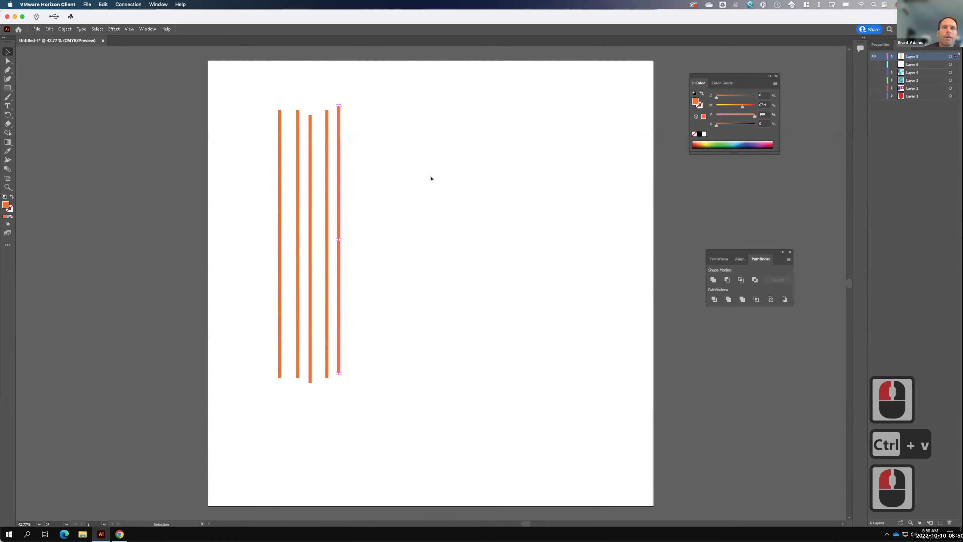
# Step: Paste six more copies of the orange bar, stacked at the centre of the artboard
pyautogui.hotkey('ctrl', 'v')
pyautogui.hotkey('ctrl', 'v')
pyautogui.hotkey('ctrl', 'v')
pyautogui.hotkey('ctrl', 'v')
pyautogui.hotkey('ctrl', 'v')
pyautogui.hotkey('ctrl', 'v')
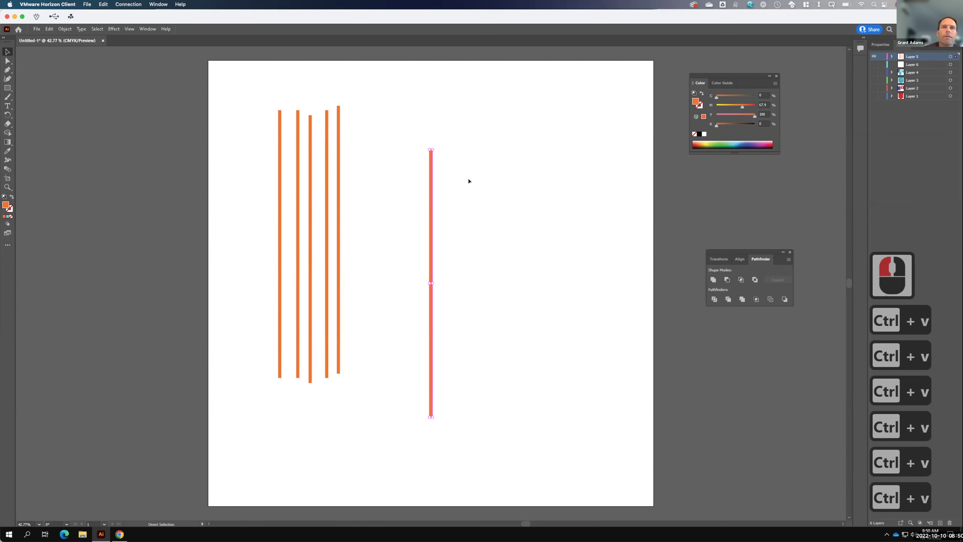
# Step: Paste seven more copies of the orange bar onto the stack at the centre of the artboard
pyautogui.hotkey('ctrl', 'v')
pyautogui.hotkey('ctrl', 'v')
pyautogui.hotkey('ctrl', 'v')
pyautogui.hotkey('ctrl', 'v')
pyautogui.hotkey('ctrl', 'v')
pyautogui.hotkey('ctrl', 'v')
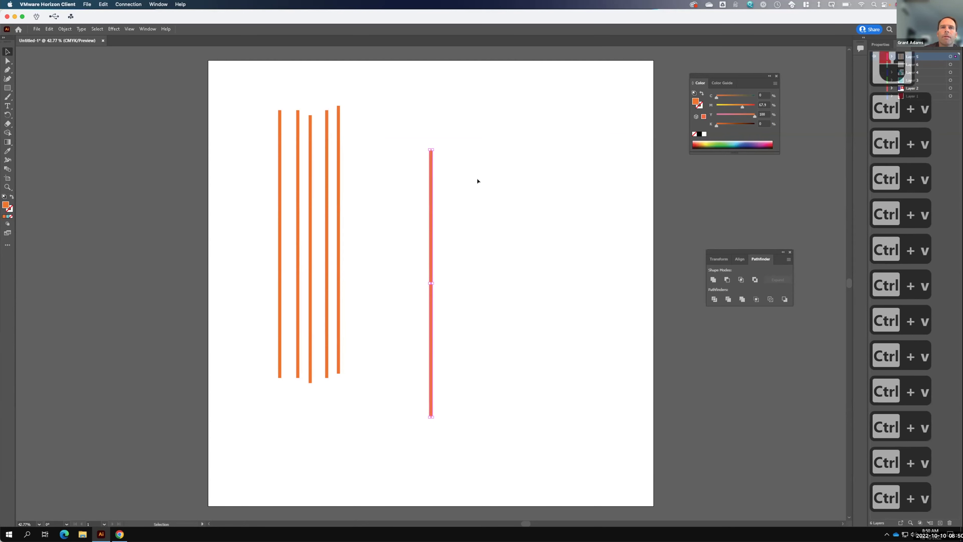
pyautogui.hotkey('ctrl', 'v')
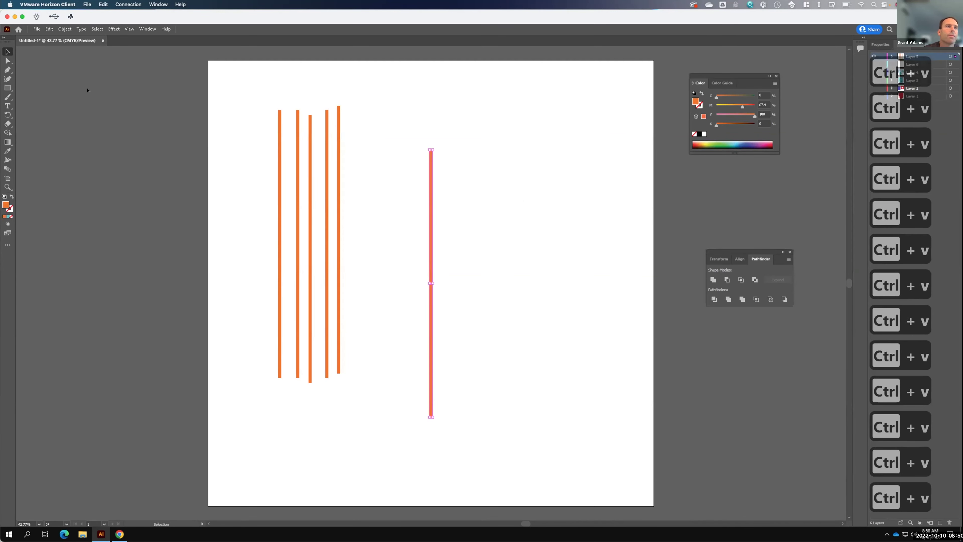
# Step: Align all the orange bars by their top edges, distribute their horizontal spacing evenly, and deselect them
pyautogui.moveTo(525, 194); pyautogui.dragTo(220, 185)
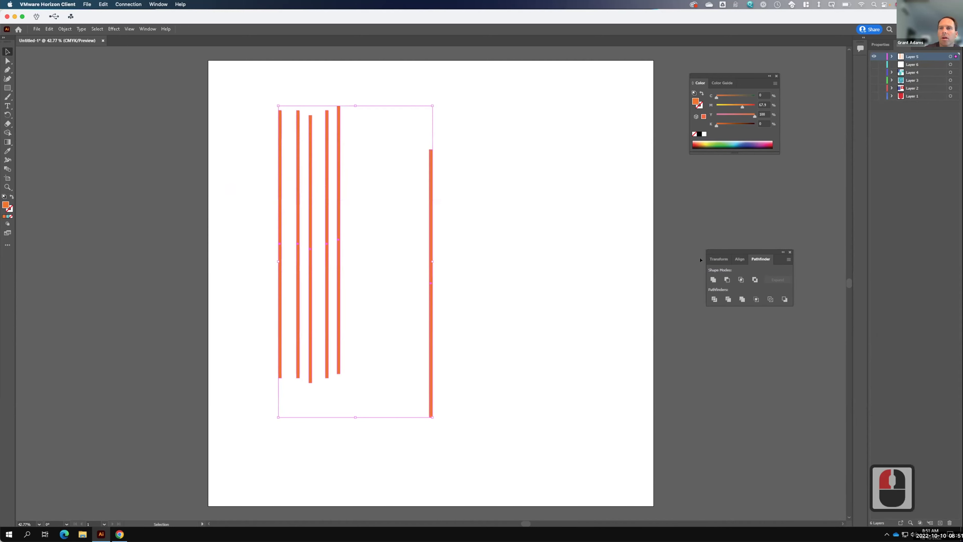
pyautogui.click(740, 258)
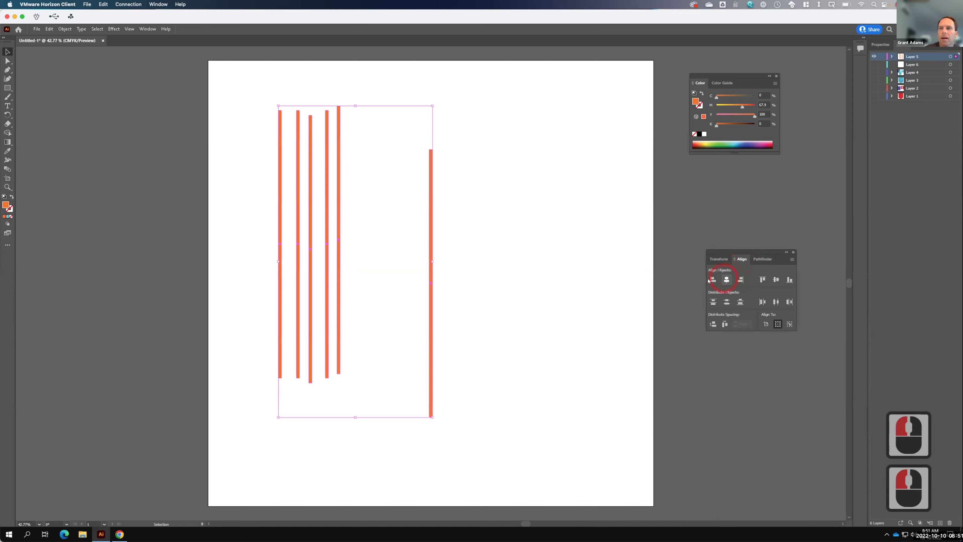
pyautogui.click(763, 279)
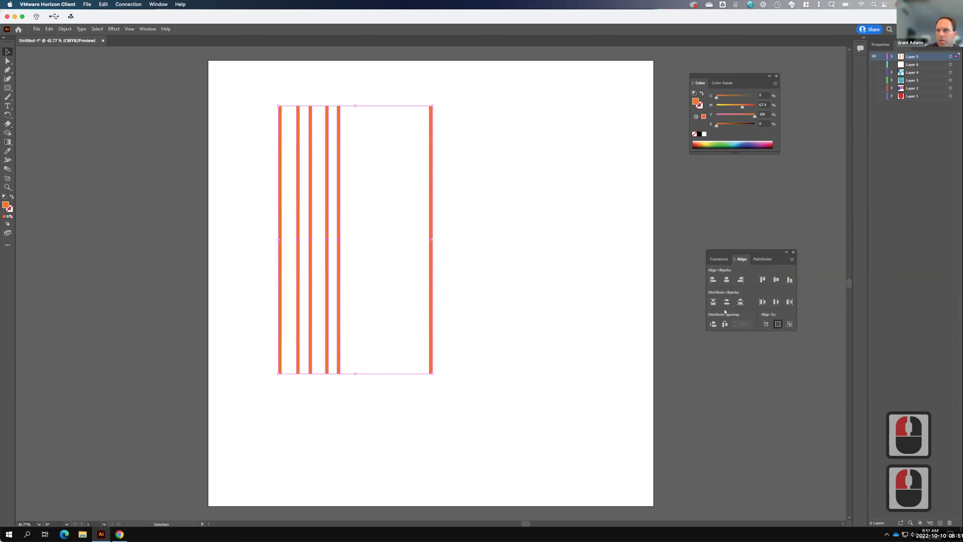
pyautogui.click(722, 322)
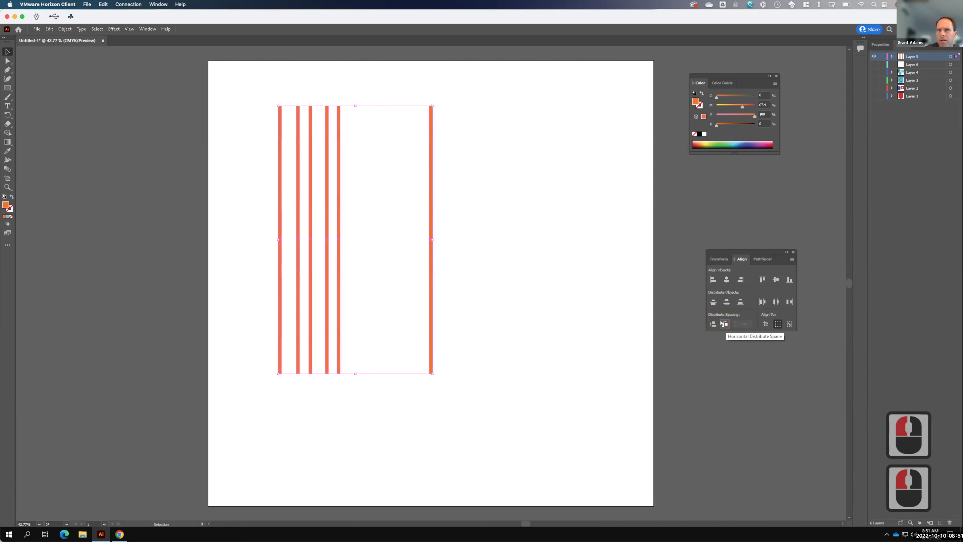
pyautogui.click(740, 322)
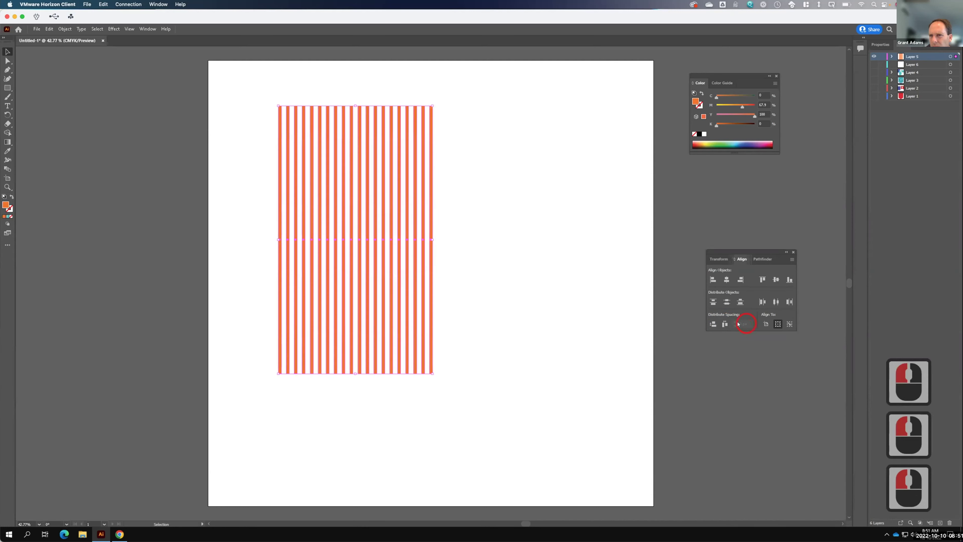
pyautogui.click(468, 174)
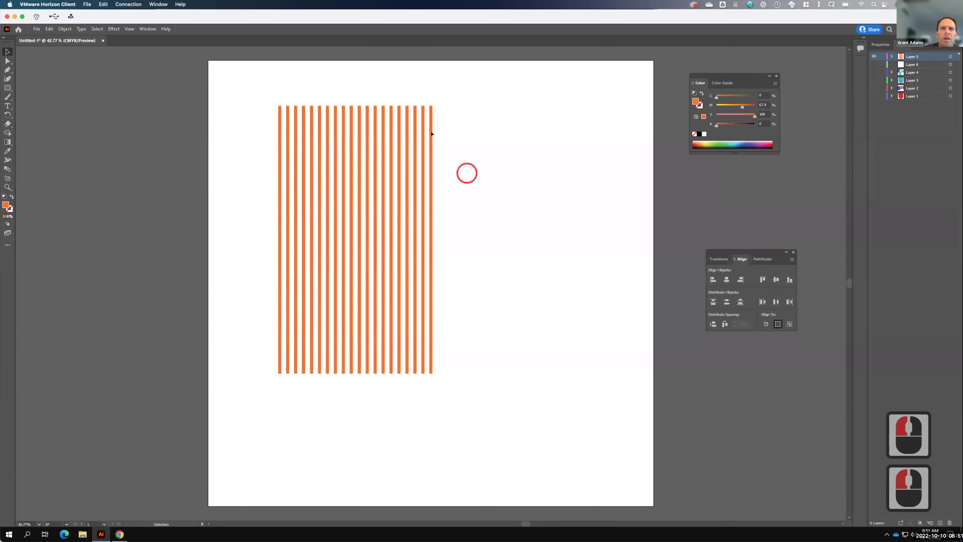
# Step: Duplicate the whole row of bars and place the copy level beside the original, continuing the same spacing
pyautogui.moveTo(490, 187); pyautogui.dragTo(250, 211)
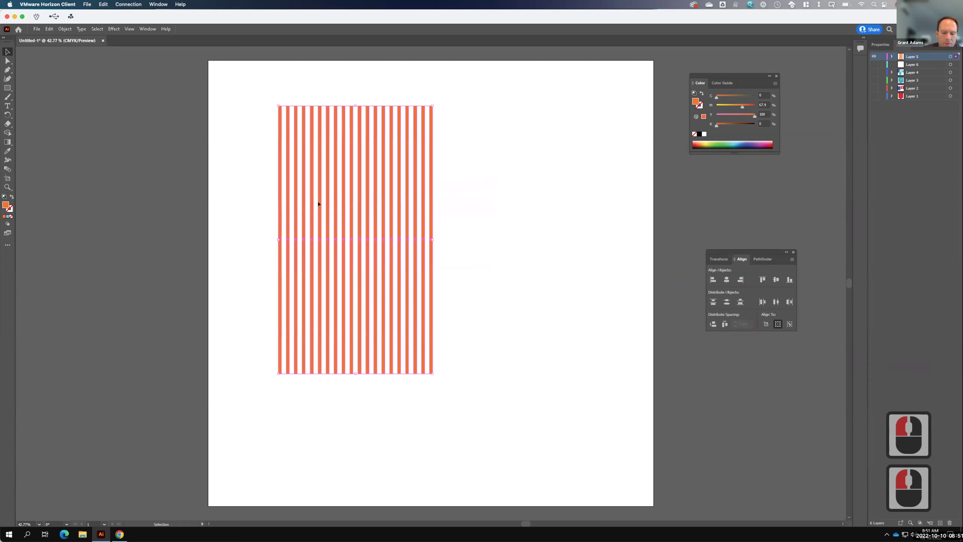
pyautogui.hotkey('ctrl', 'c')
pyautogui.hotkey('ctrl', 'v')
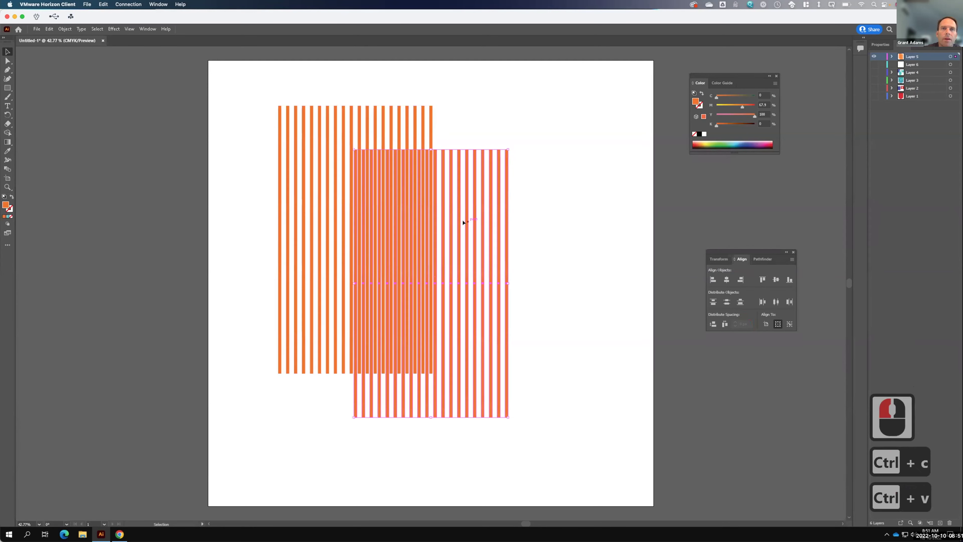
pyautogui.moveTo(454, 216); pyautogui.dragTo(535, 173)
pyautogui.press('F15')
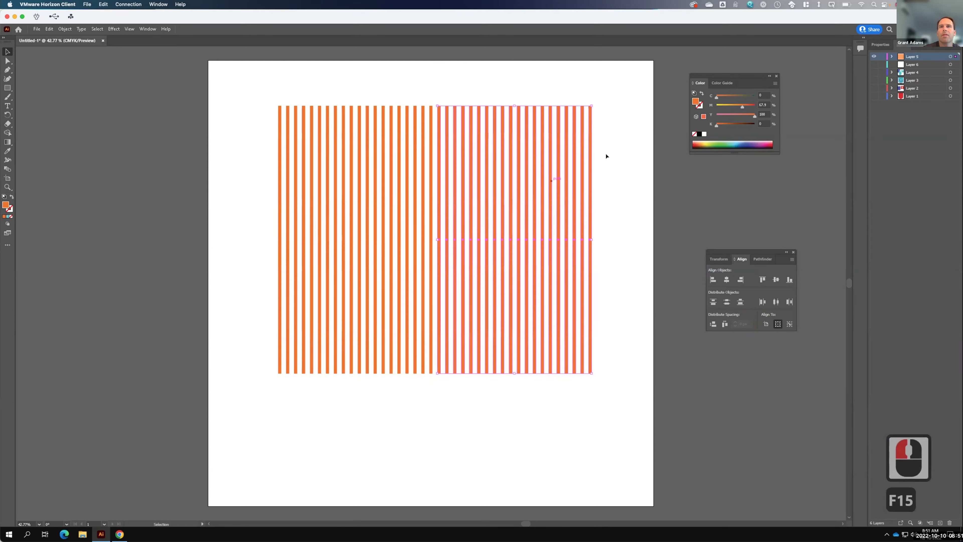
pyautogui.click(704, 187)
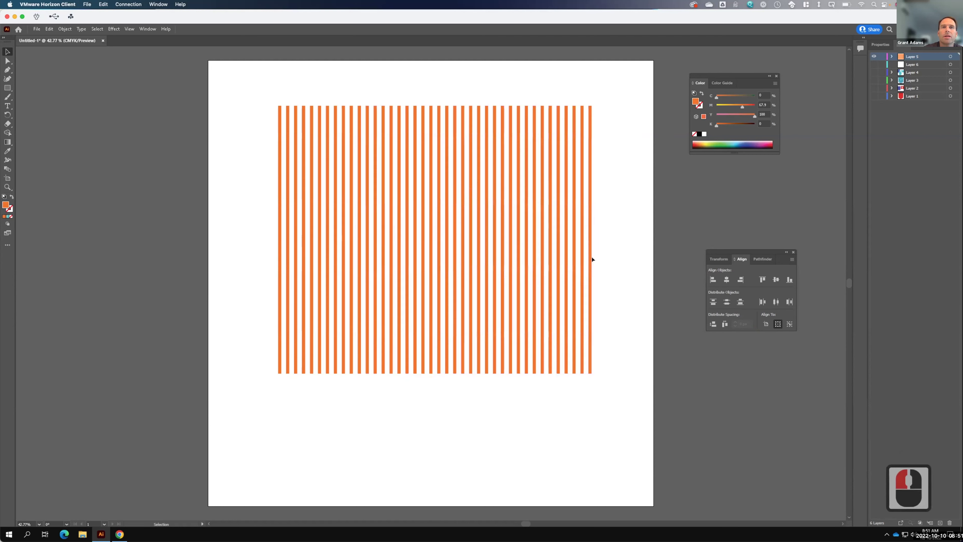
# Step: Draw a large orange ellipse overlapping the lower-right part of the bar row
pyautogui.click(7, 87)
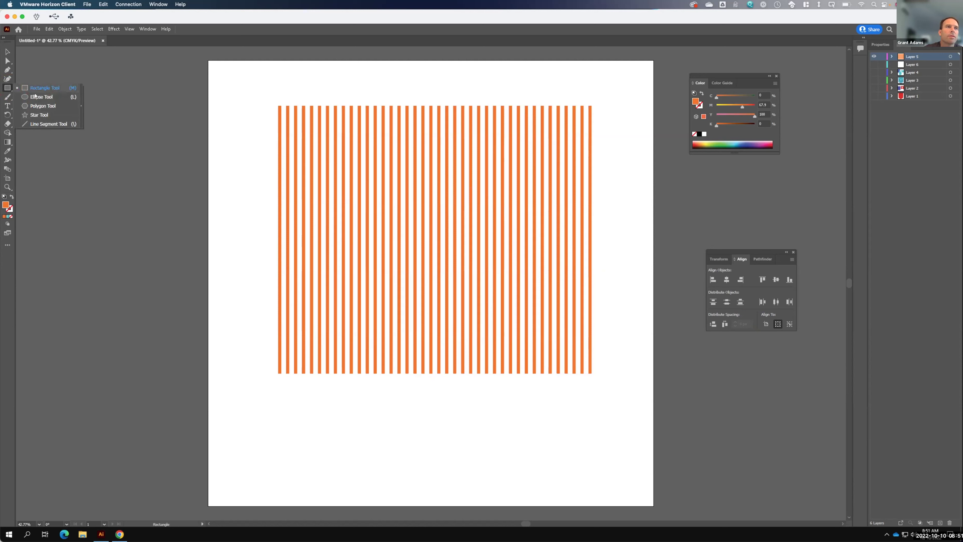
pyautogui.click(39, 97)
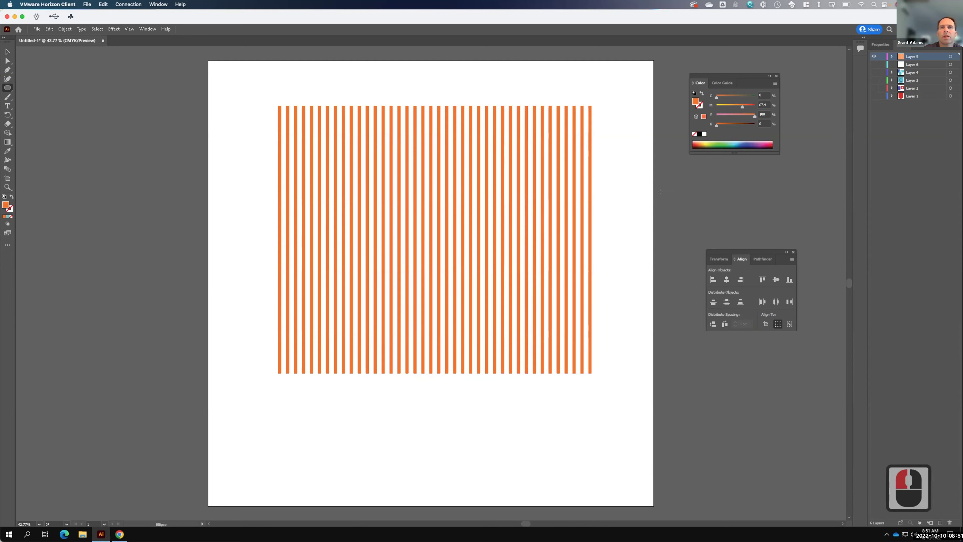
pyautogui.moveTo(637, 173); pyautogui.dragTo(468, 388)
pyautogui.moveTo(368, 435); pyautogui.dragTo(368, 434)
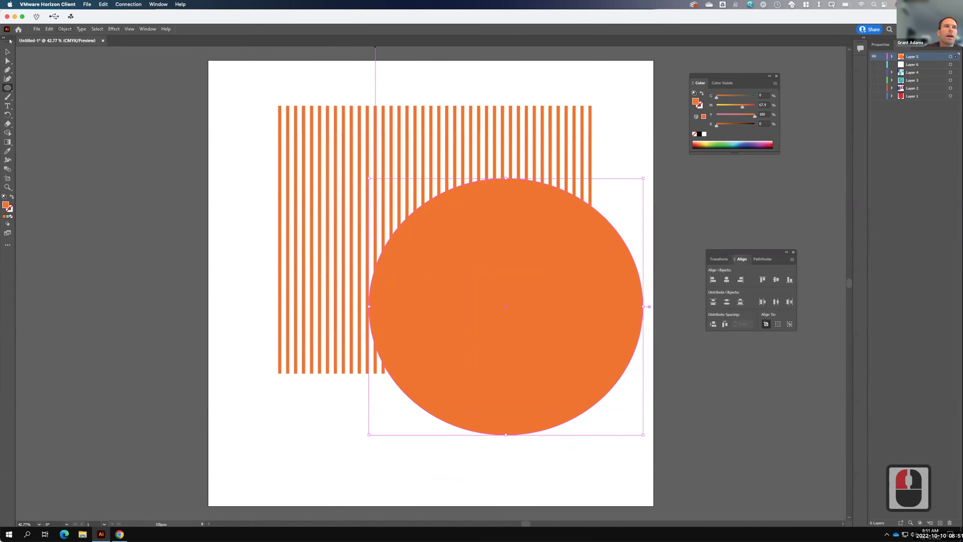
pyautogui.click(7, 51)
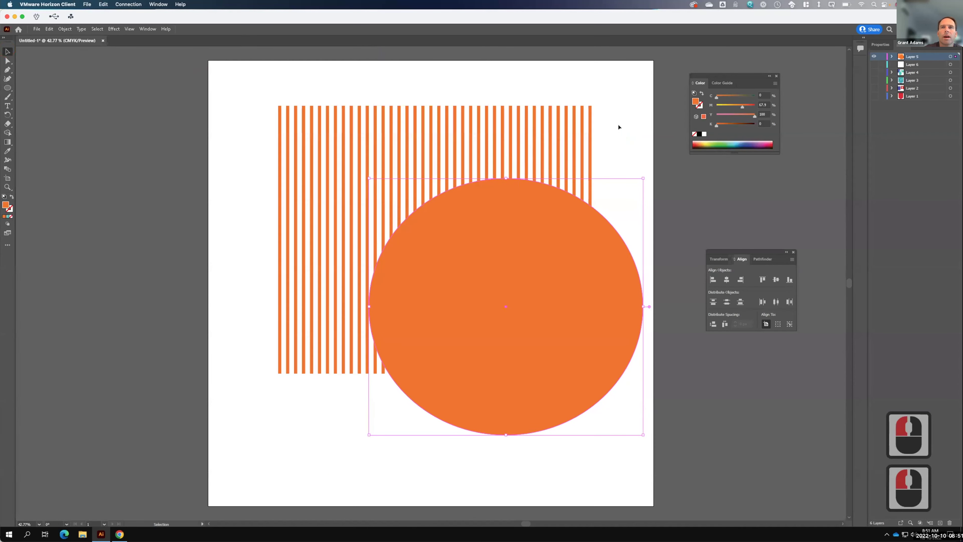
# Step: Unite all the vertical bars with the Pathfinder, leaving the ellipse out
pyautogui.click(623, 131)
pyautogui.moveTo(262, 125); pyautogui.dragTo(372, 125)
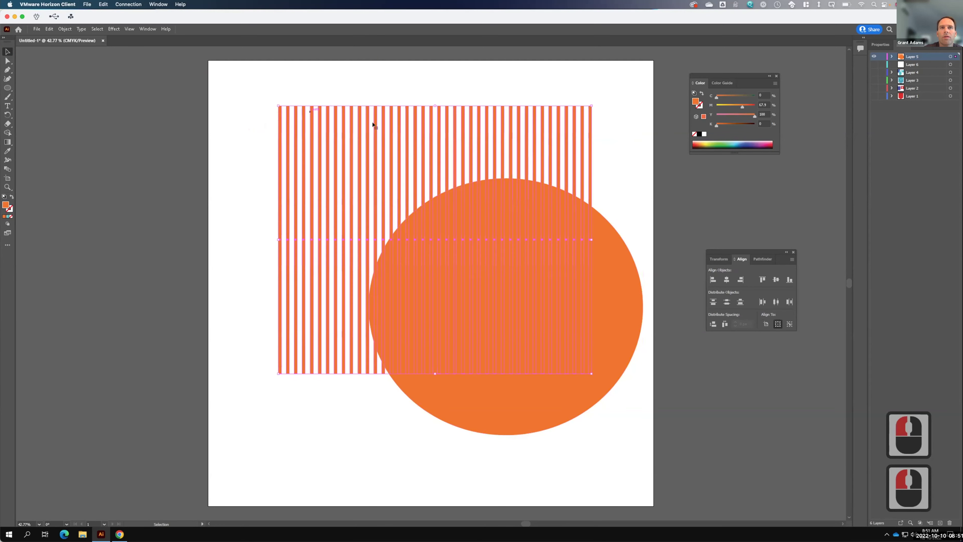
pyautogui.click(763, 258)
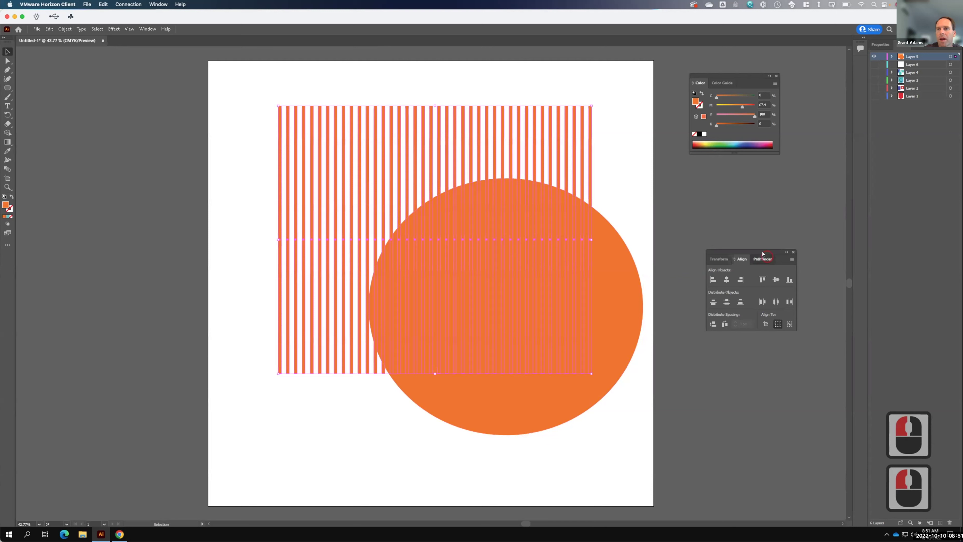
pyautogui.click(710, 278)
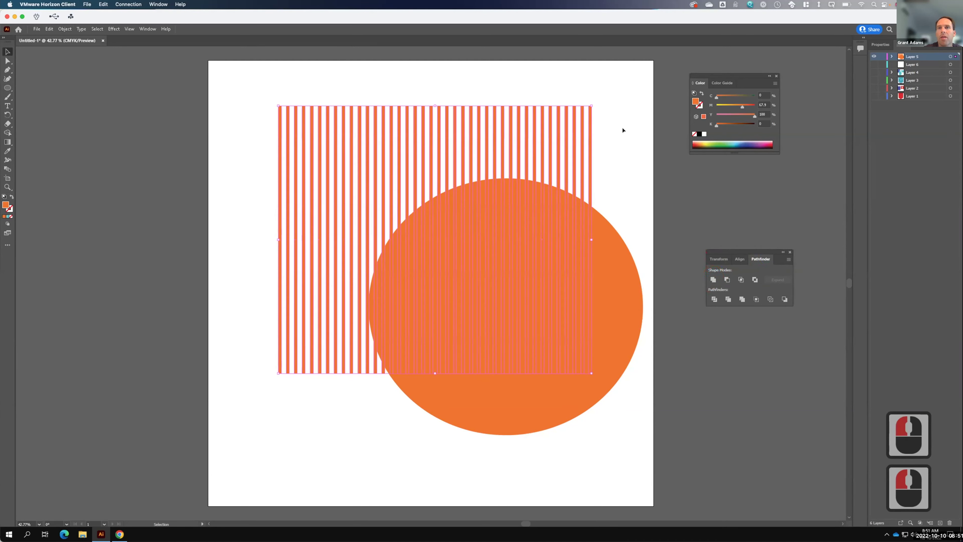
# Step: Try to subtract the ellipse from the united bars with Minus Front and undo the attempt
pyautogui.keyDown('shift'); pyautogui.click(568, 230); pyautogui.keyUp('shift')
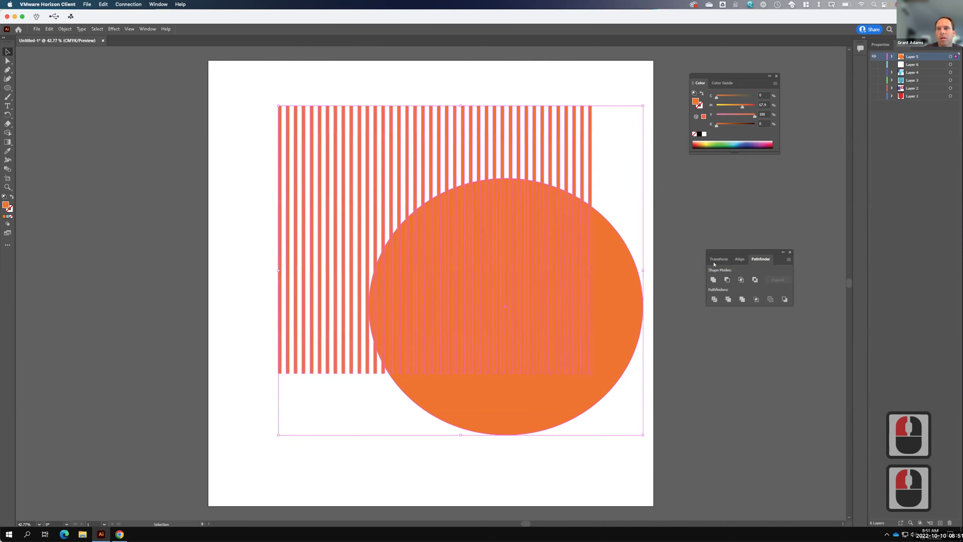
pyautogui.click(725, 279)
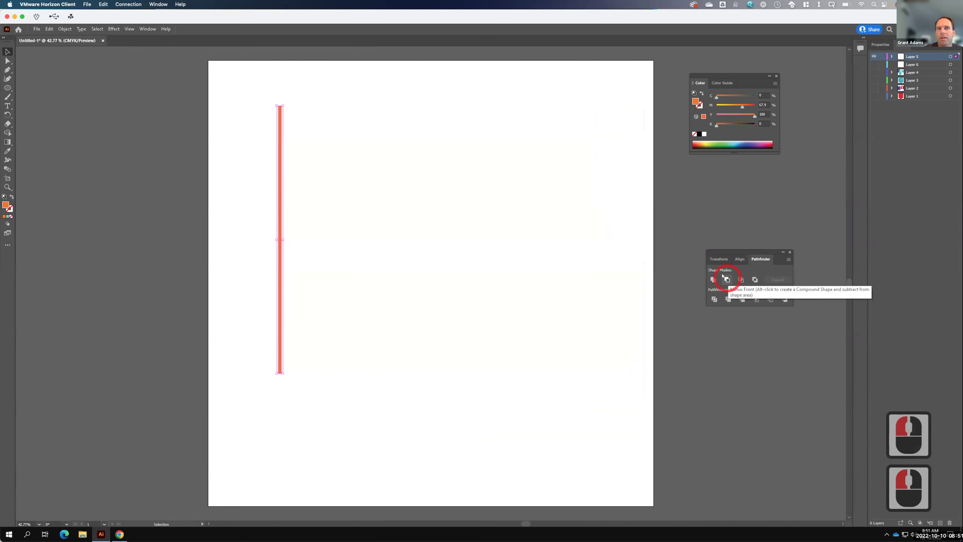
pyautogui.hotkey('ctrl', 'z')
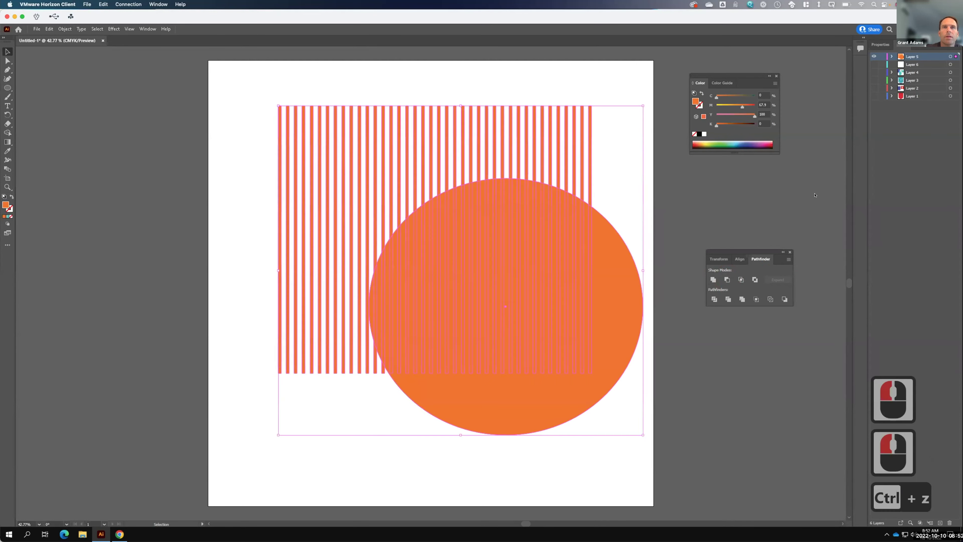
# Step: Make the bars a compound path and subtract the overlapping ellipse from them with Minus Front
pyautogui.click(593, 93)
pyautogui.moveTo(593, 94); pyautogui.dragTo(249, 114)
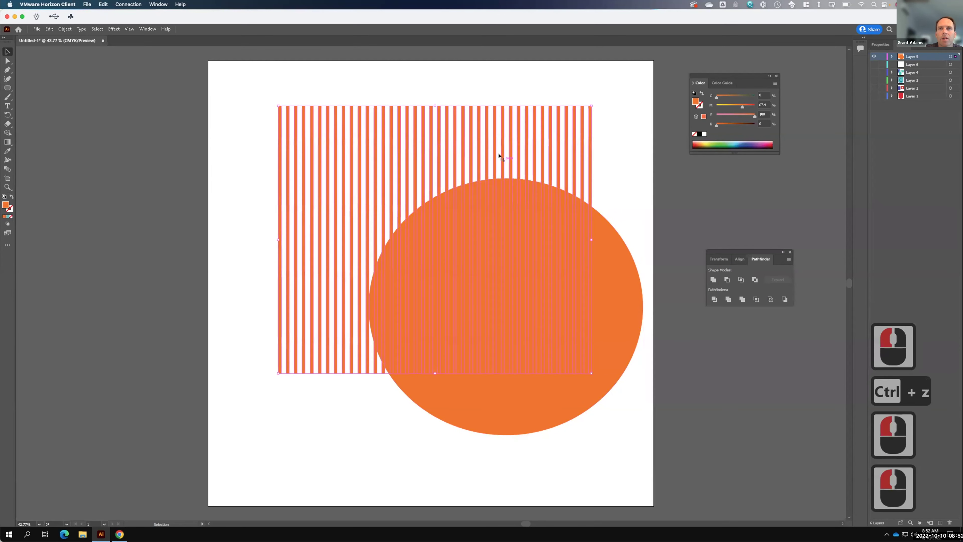
pyautogui.click(62, 28)
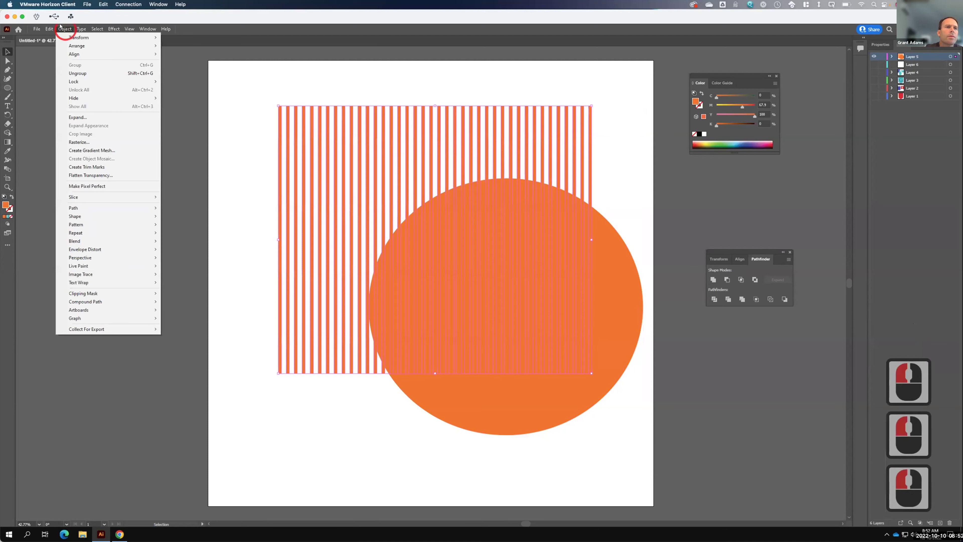
pyautogui.moveTo(114, 301)
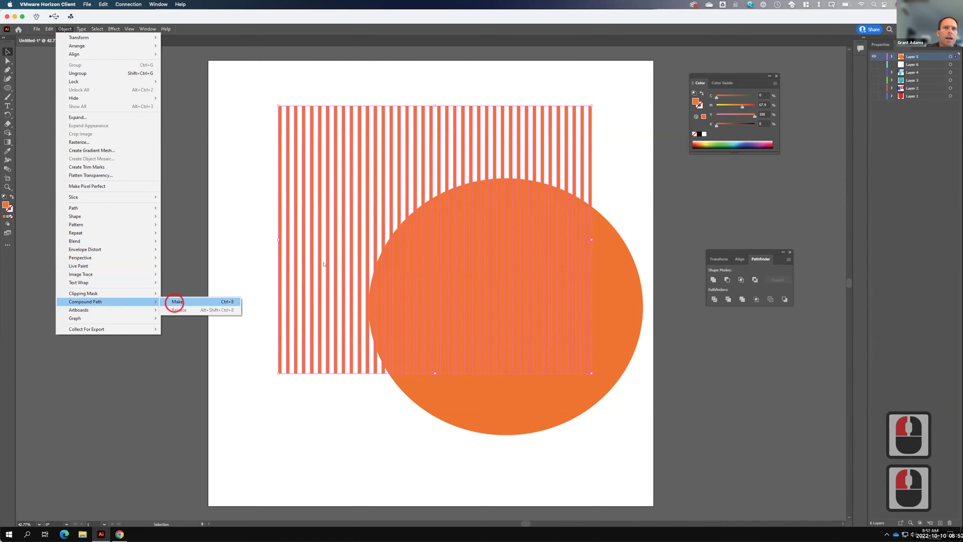
pyautogui.click(177, 302)
pyautogui.moveTo(613, 175); pyautogui.dragTo(550, 223)
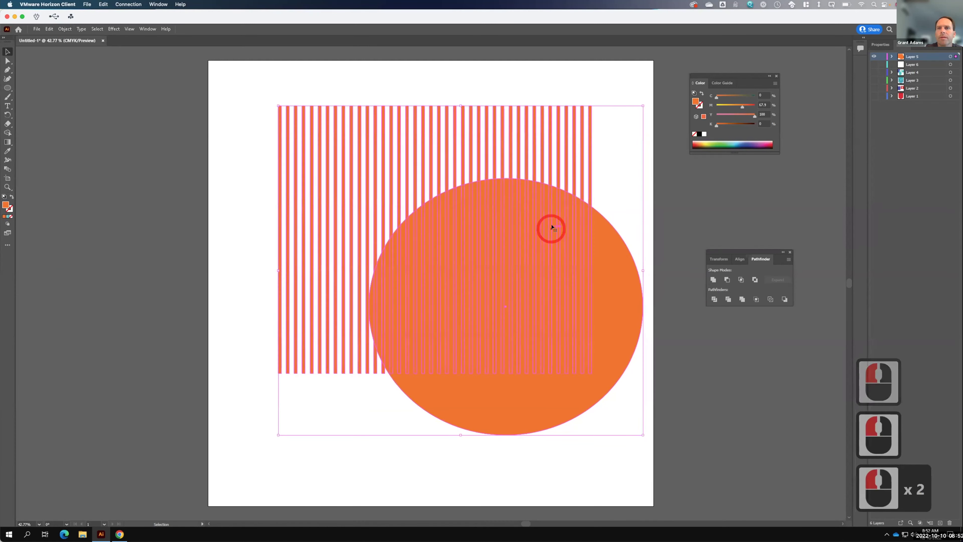
pyautogui.click(727, 279)
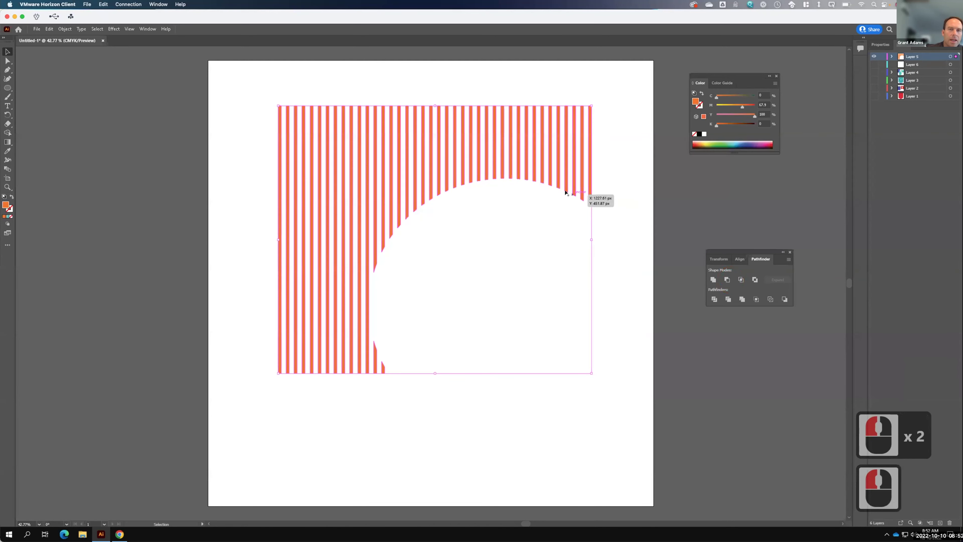
# Step: Undo the Minus Front cut and the compound path, and deselect the bars
pyautogui.hotkey('ctrl', 'z')
pyautogui.hotkey('ctrl', 'z')
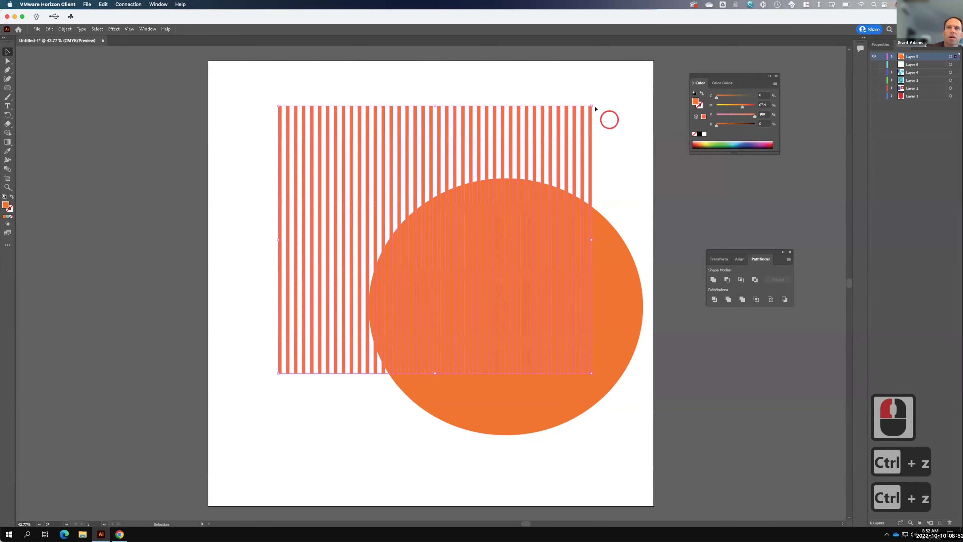
pyautogui.click(603, 108)
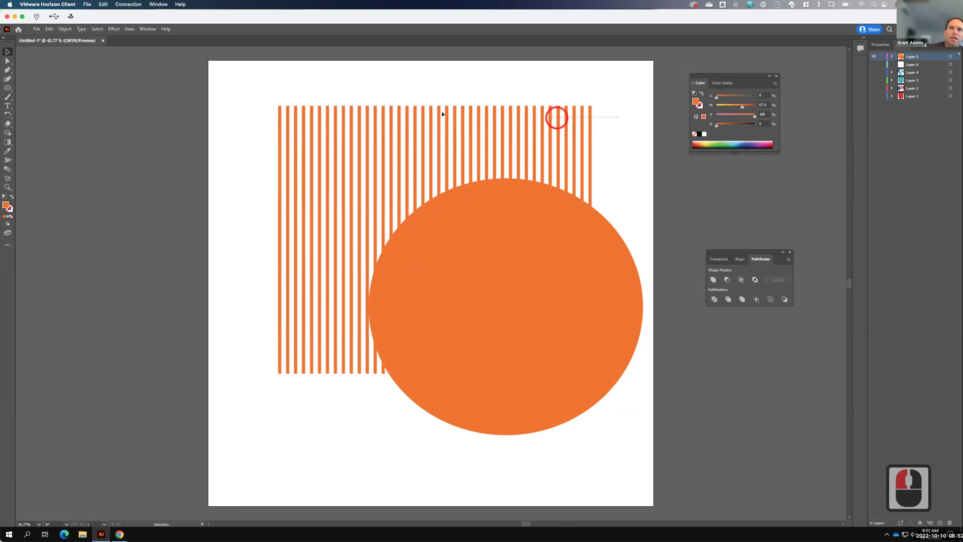
# Step: Make all the vertical bars a single compound path, leaving the ellipse out
pyautogui.press('F15')
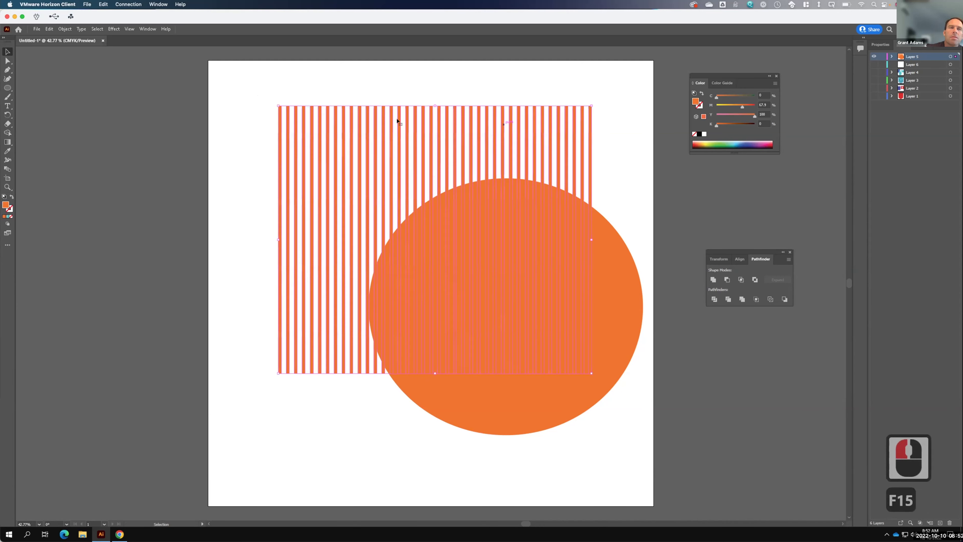
pyautogui.click(65, 28)
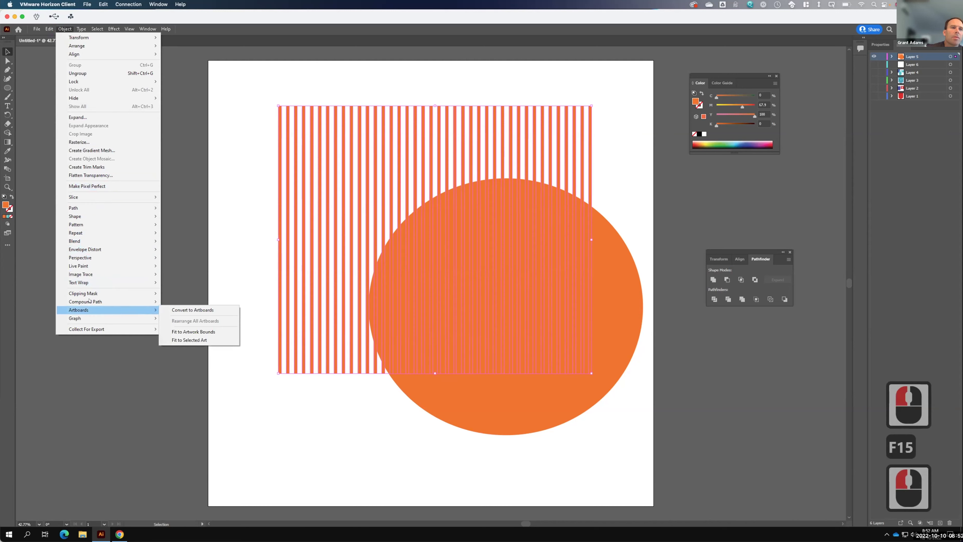
pyautogui.moveTo(99, 301)
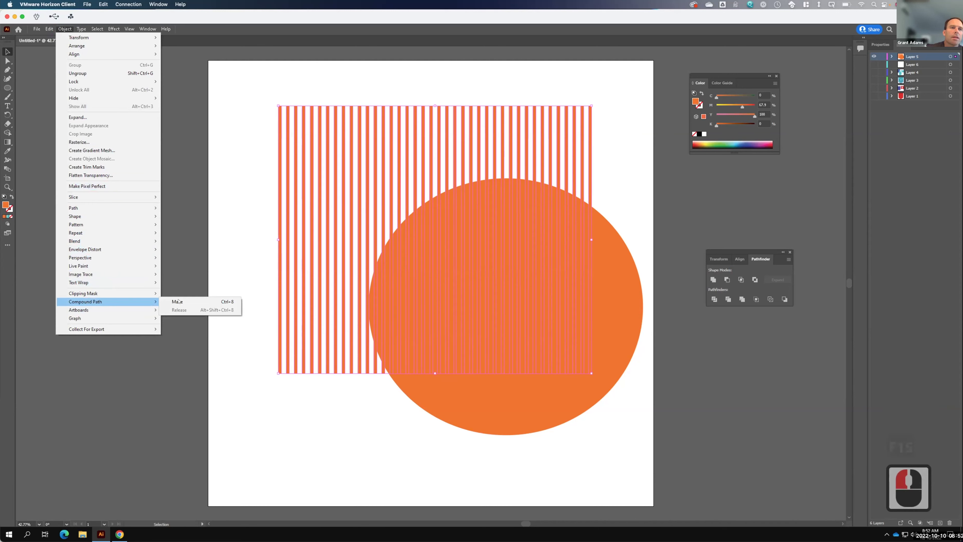
pyautogui.click(191, 301)
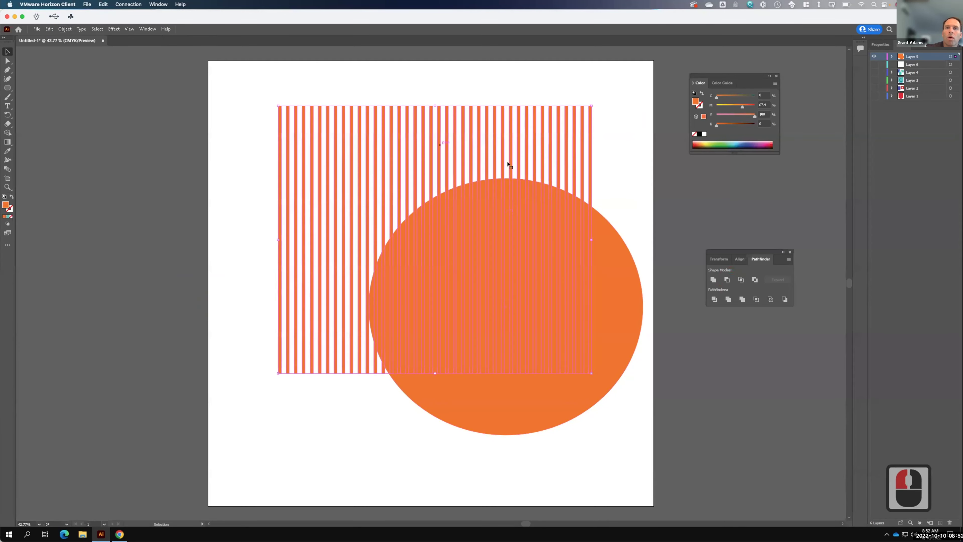
pyautogui.click(626, 171)
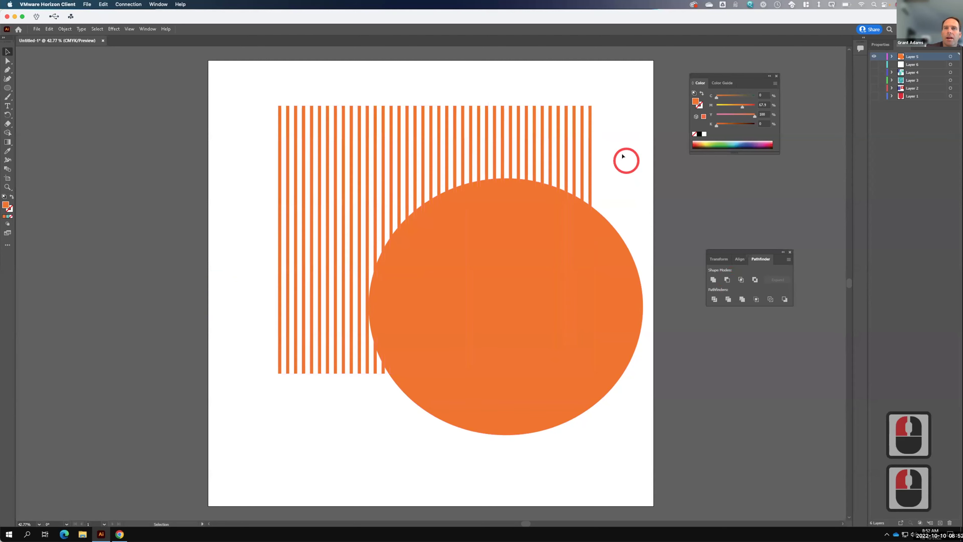
# Step: Subtract the large ellipse from the compound-path bars with Minus Front and undo the cut
pyautogui.click(516, 252)
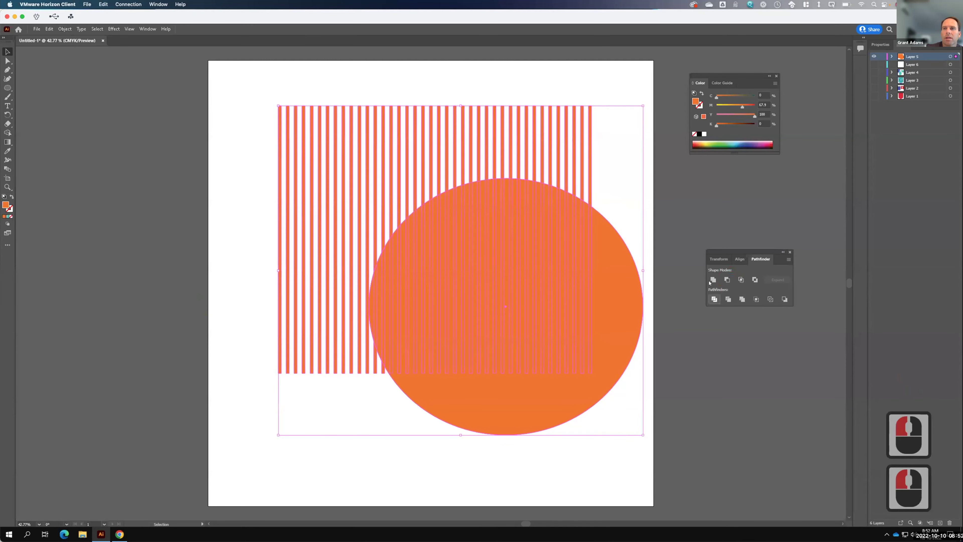
pyautogui.click(727, 279)
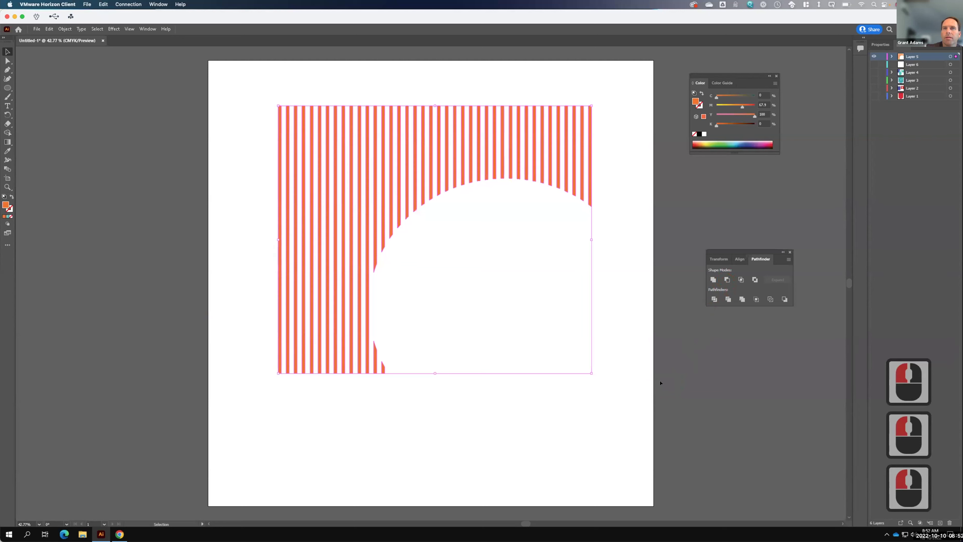
pyautogui.click(585, 391)
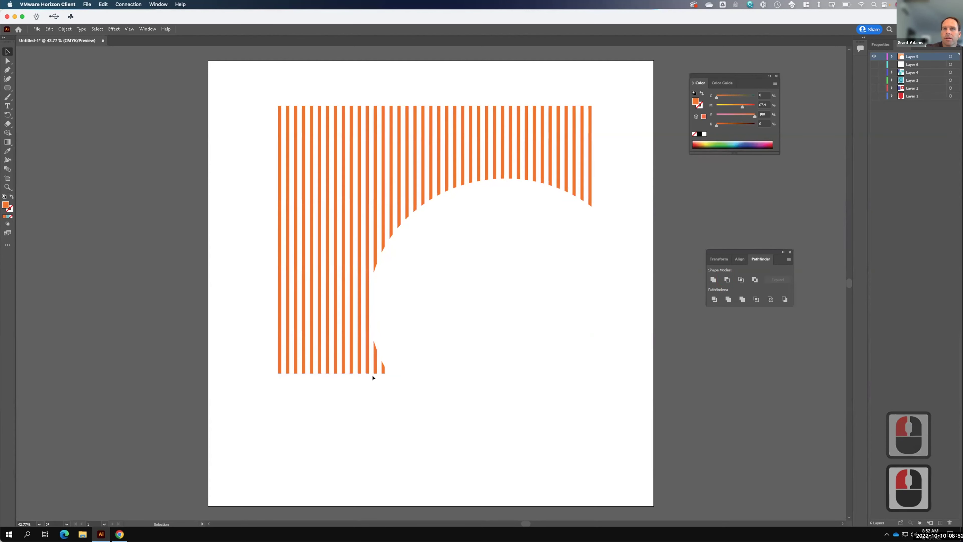
pyautogui.hotkey('ctrl', 'z')
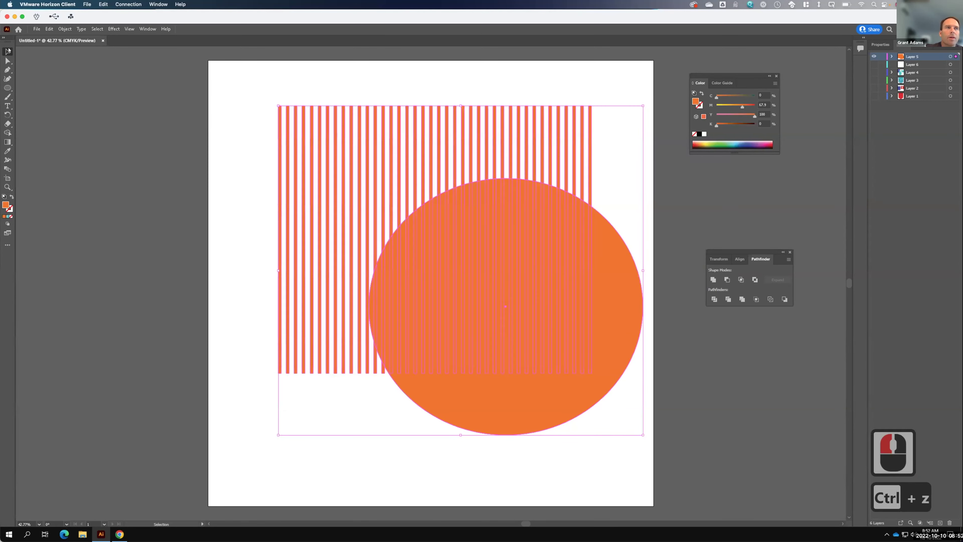
# Step: Scale the large ellipse down within the bars and delete it
pyautogui.click(446, 286)
pyautogui.click(626, 403)
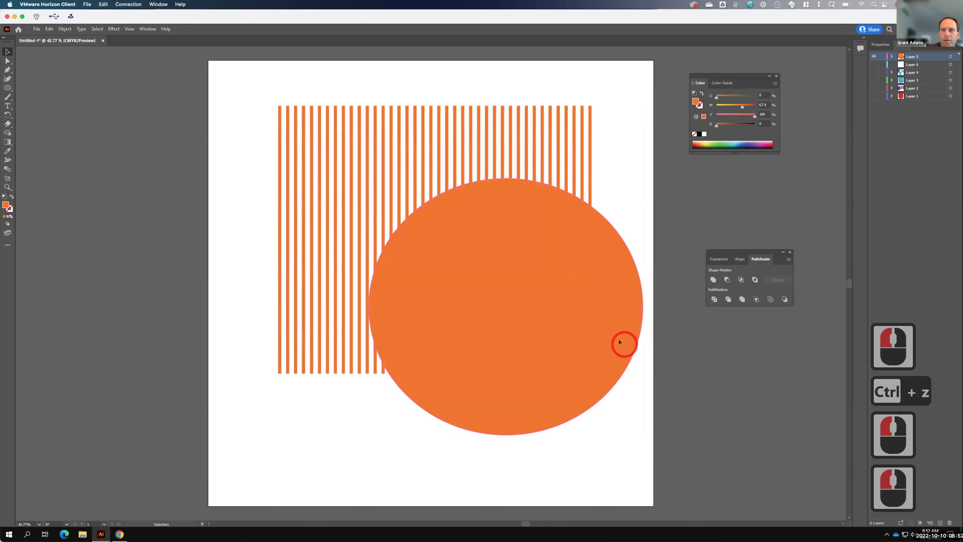
pyautogui.click(620, 341)
pyautogui.moveTo(643, 433); pyautogui.dragTo(528, 358)
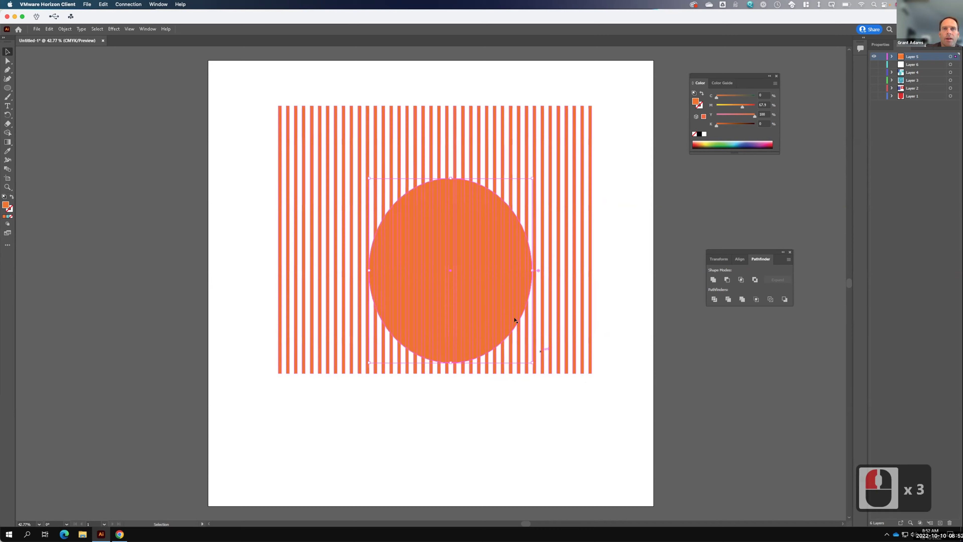
pyautogui.press('BackSpace')
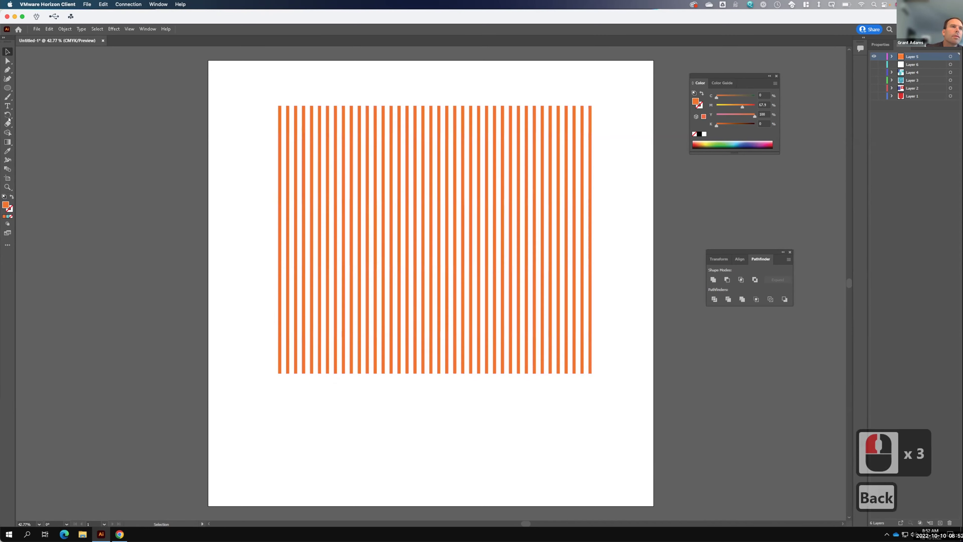
# Step: Draw an orange circle over the lower-right part of the bars with the Ellipse tool
pyautogui.click(7, 87)
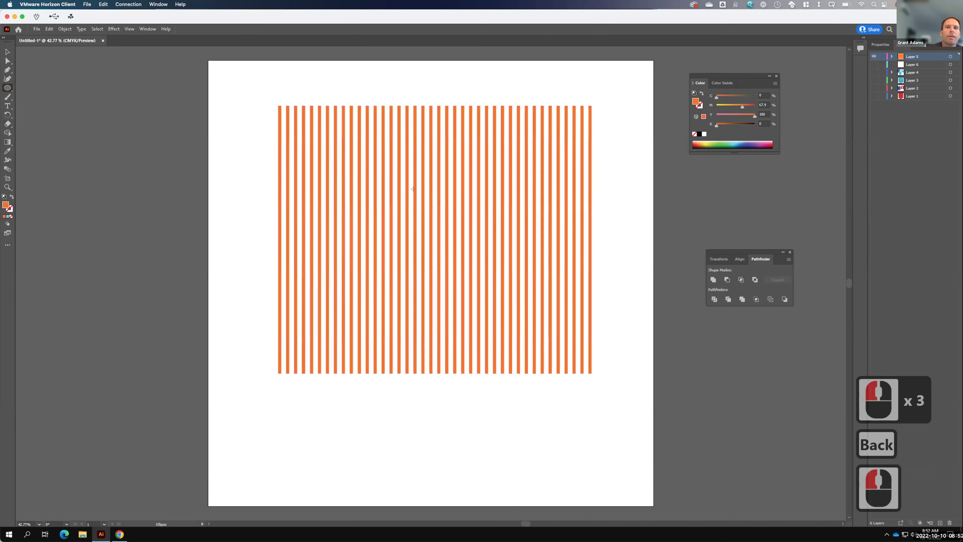
pyautogui.moveTo(418, 191); pyautogui.dragTo(575, 351)
pyautogui.keyDown('shift'); pyautogui.click(520, 280); pyautogui.keyUp('shift')
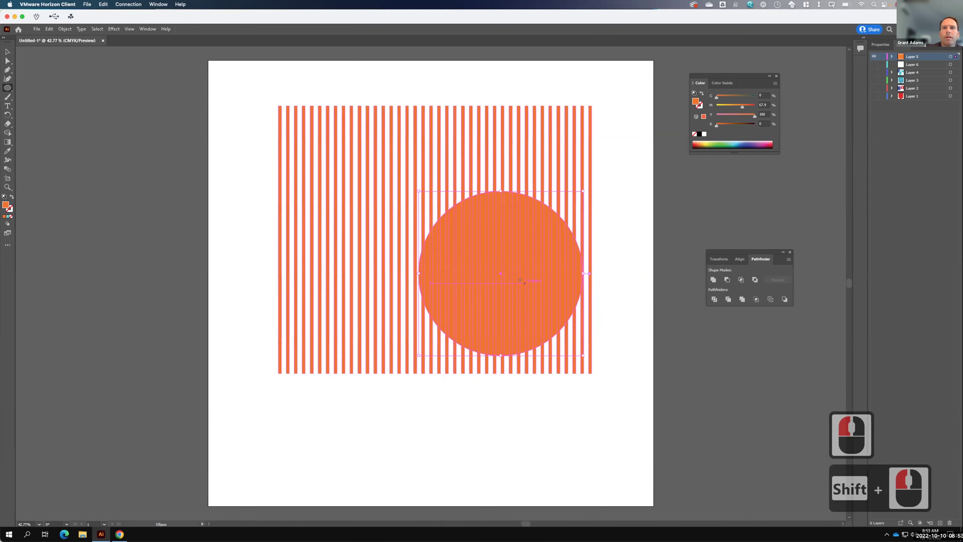
# Step: Shift the circle slightly down and to the left and subtract it from the bars with Minus Front
pyautogui.press('v')
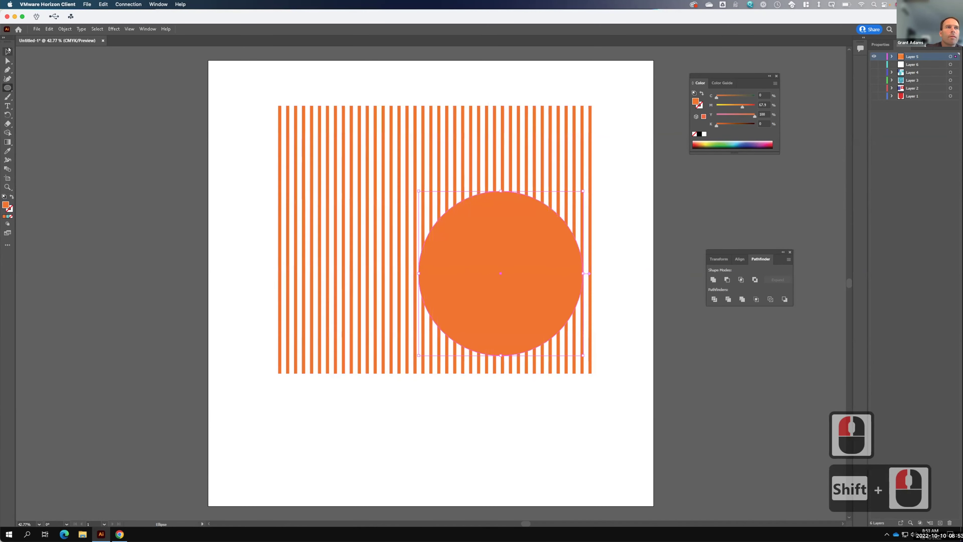
pyautogui.click(443, 223)
pyautogui.click(498, 256)
pyautogui.moveTo(510, 264); pyautogui.dragTo(503, 269)
pyautogui.moveTo(608, 232); pyautogui.dragTo(489, 290)
pyautogui.click(727, 279)
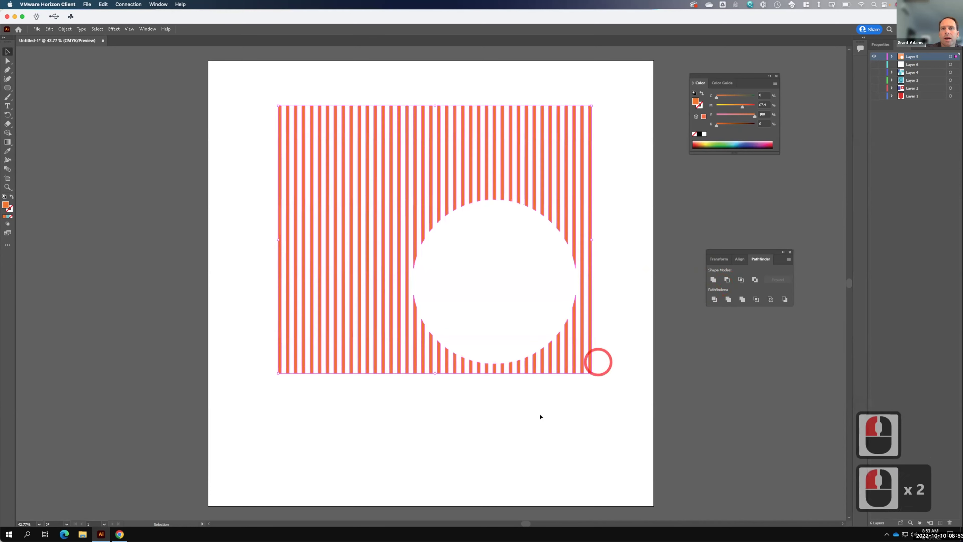
pyautogui.click(556, 417)
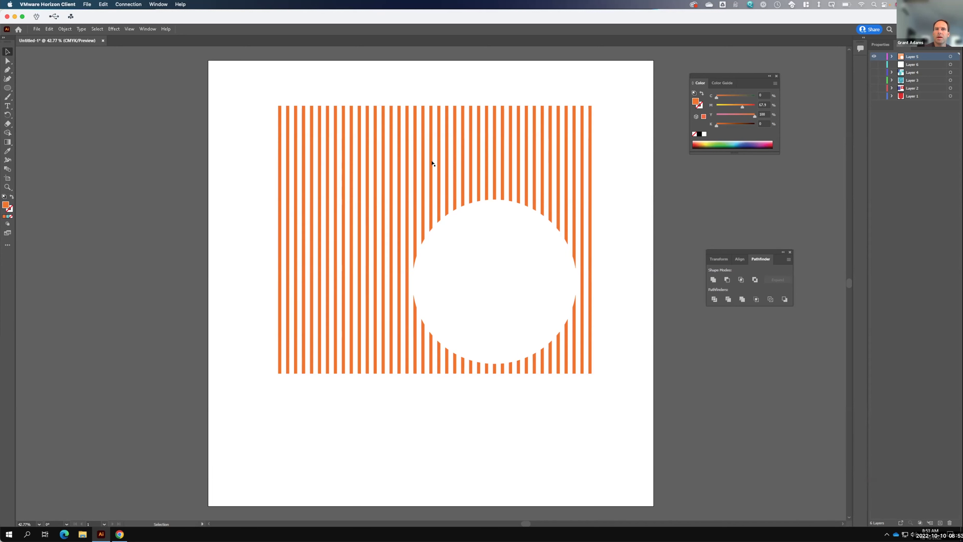
# Step: Draw a closed triangle over the upper-left corner of the bars with the Pen tool
pyautogui.press('F15')
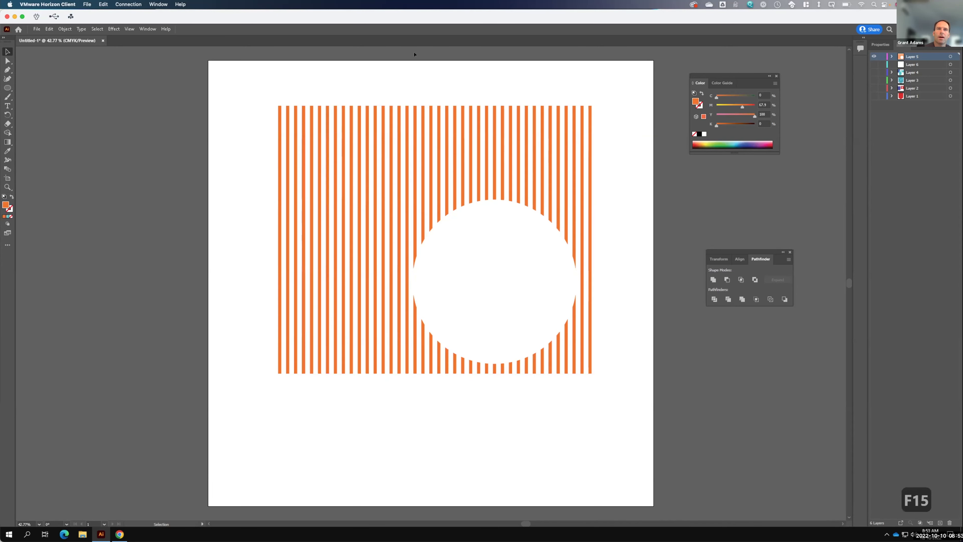
pyautogui.moveTo(7, 87); pyautogui.dragTo(35, 86)
pyautogui.press('p')
pyautogui.moveTo(18, 86); pyautogui.dragTo(18, 86)
pyautogui.click(195, 155)
pyautogui.click(238, 224)
pyautogui.moveTo(420, 103); pyautogui.dragTo(477, 86)
pyautogui.click(304, 86)
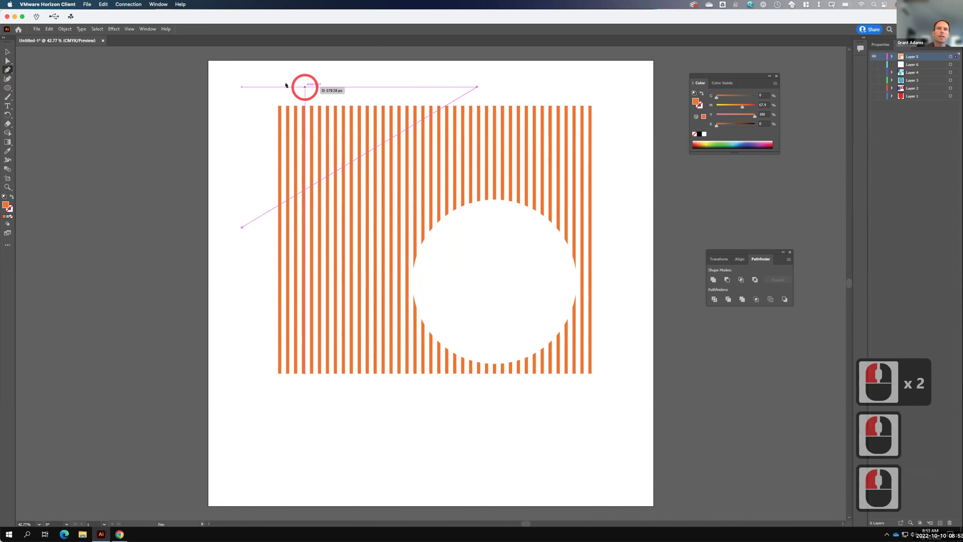
pyautogui.click(240, 86)
pyautogui.click(236, 226)
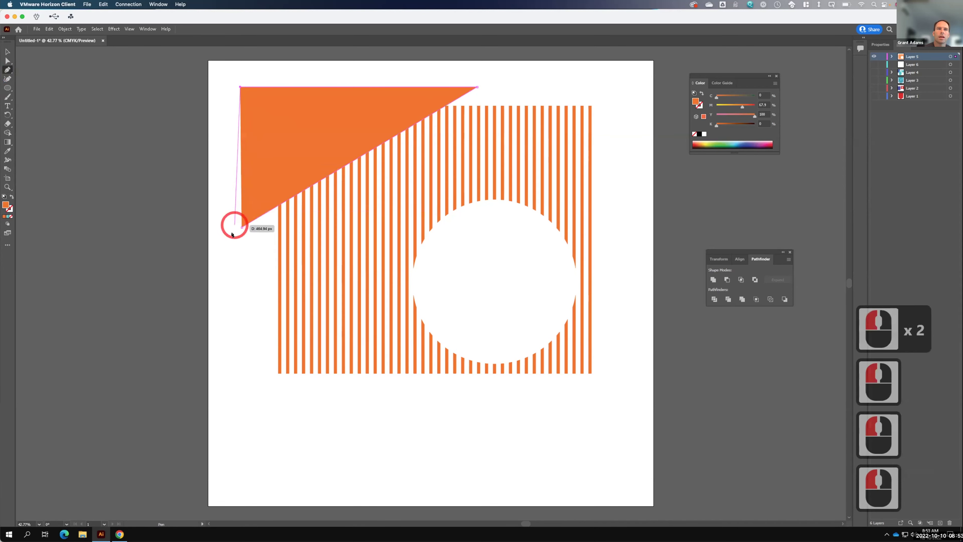
pyautogui.click(241, 227)
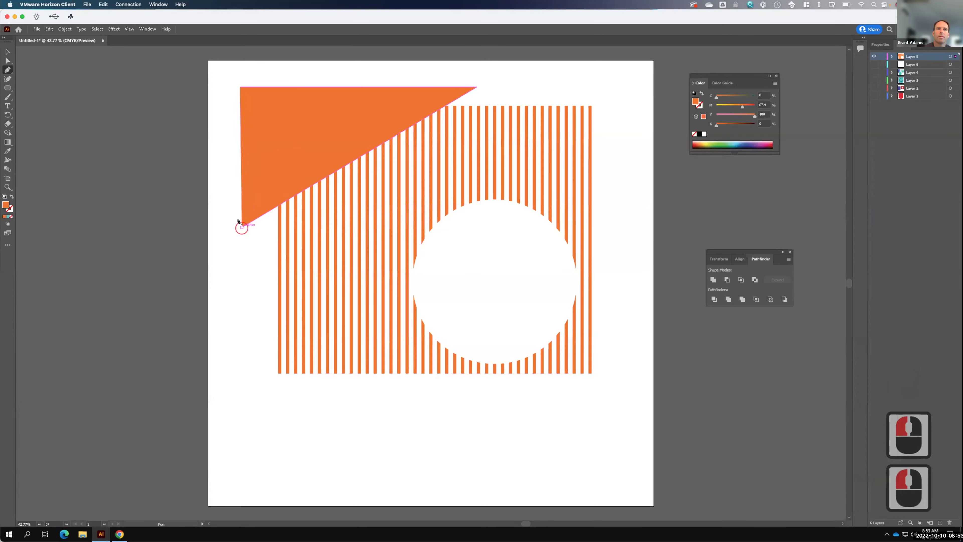
# Step: Try to subtract the triangle from the cut bars with Minus Front and undo the attempt
pyautogui.click(8, 51)
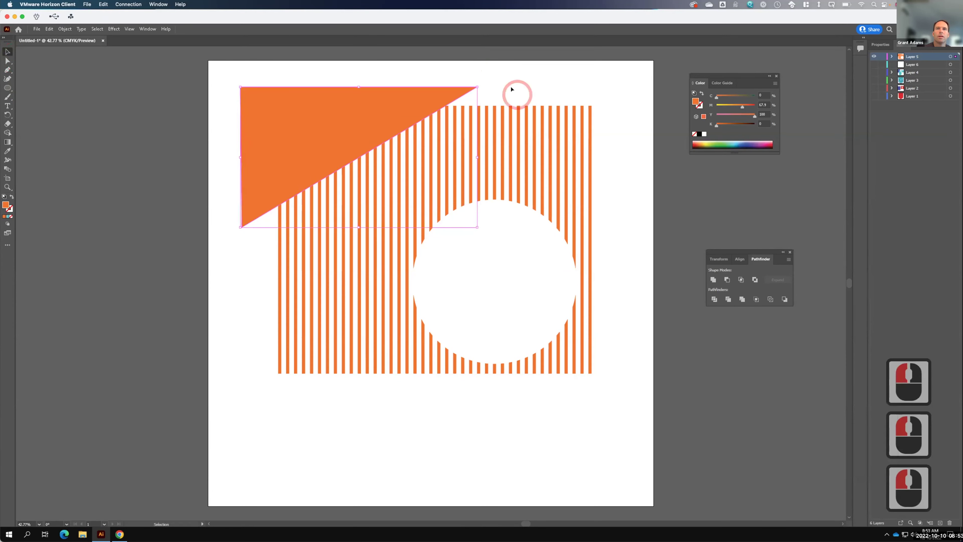
pyautogui.keyDown('shift'); pyautogui.click(360, 150); pyautogui.keyUp('shift')
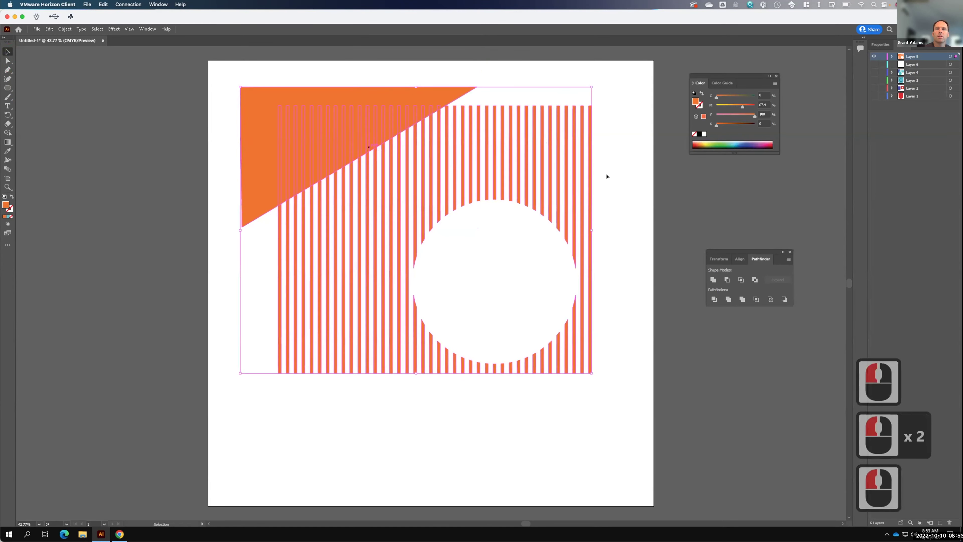
pyautogui.click(726, 279)
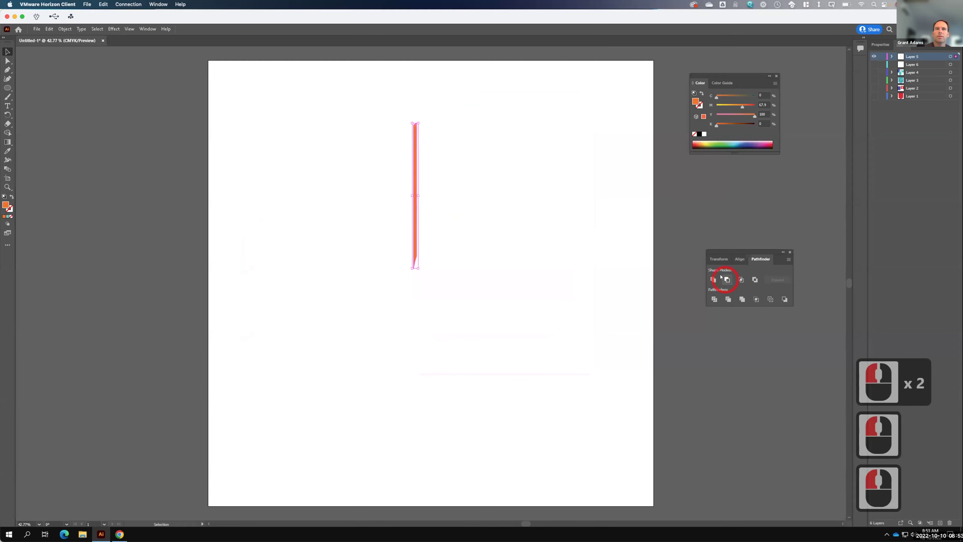
pyautogui.hotkey('ctrl', 'z')
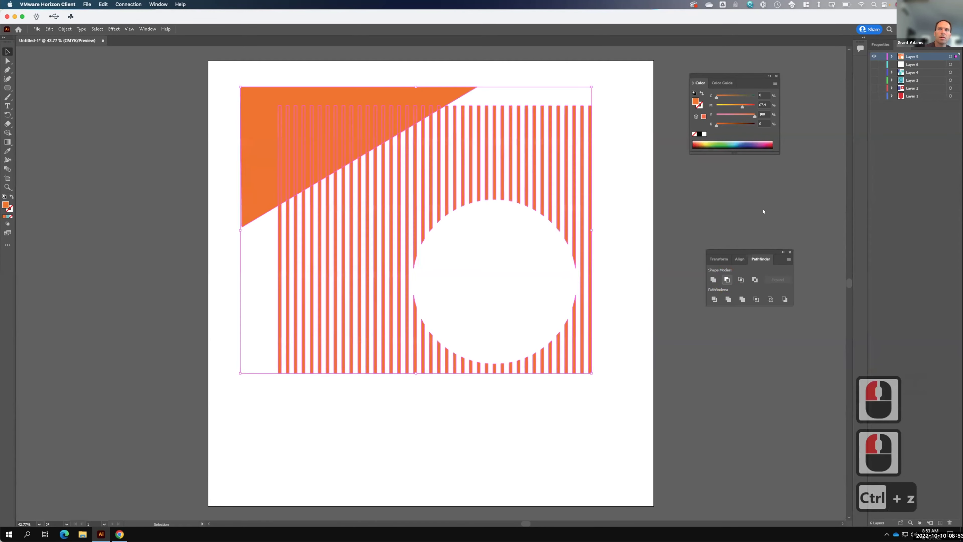
pyautogui.click(619, 153)
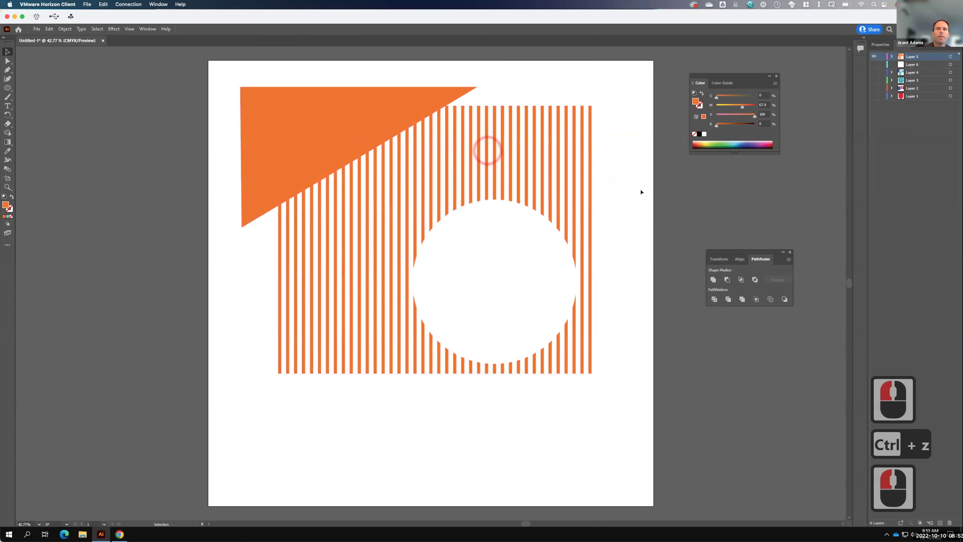
# Step: Turn the bars with the circular cutout into a compound path again, leaving the triangle out
pyautogui.moveTo(629, 182); pyautogui.dragTo(329, 424)
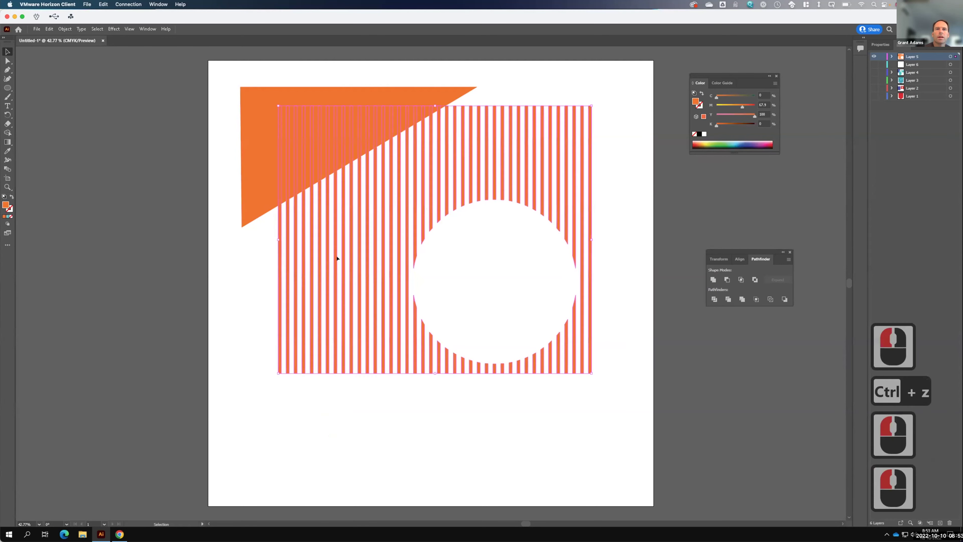
pyautogui.click(65, 28)
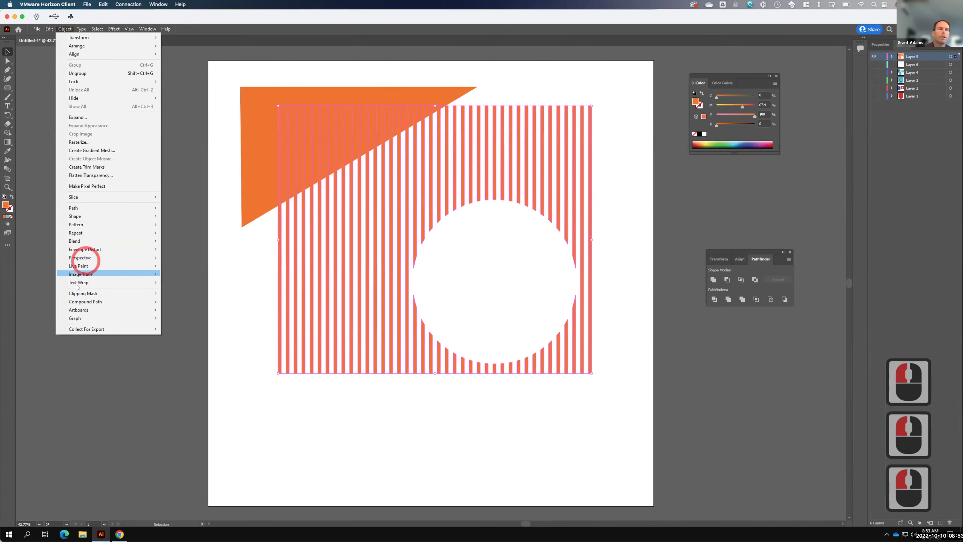
pyautogui.moveTo(84, 299)
pyautogui.click(209, 301)
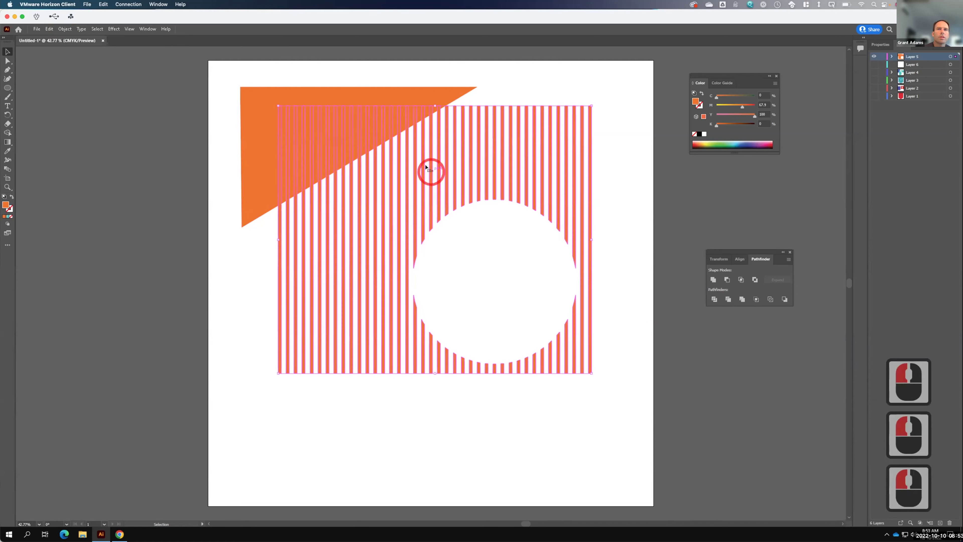
pyautogui.click(594, 78)
# Step: Subtract the triangle from the upper-left corner of the bars with Minus Front
pyautogui.moveTo(624, 100); pyautogui.dragTo(399, 132)
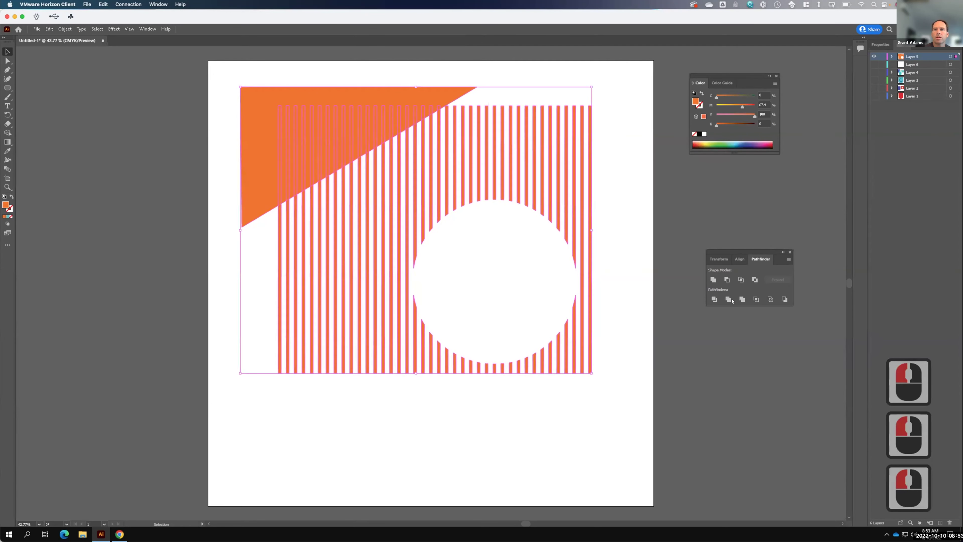
pyautogui.click(727, 279)
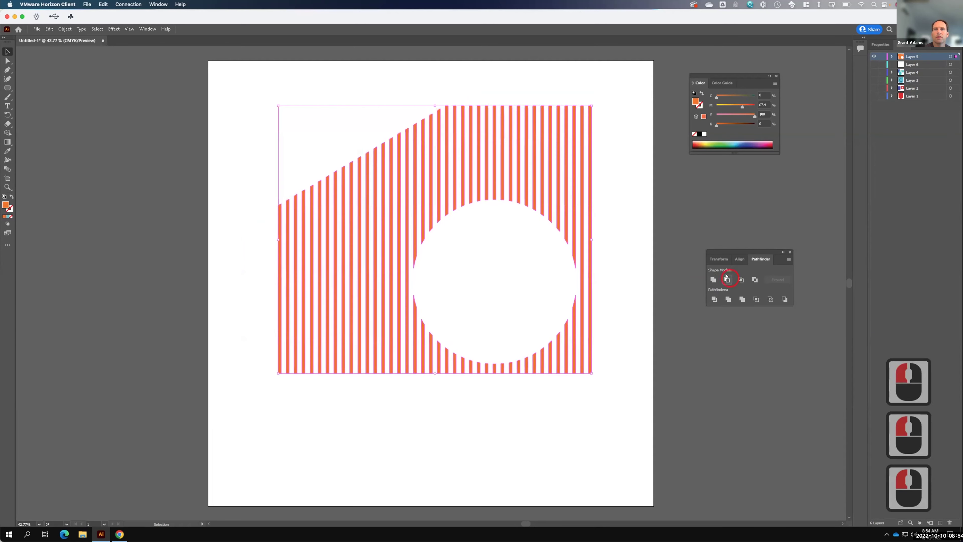
pyautogui.click(606, 114)
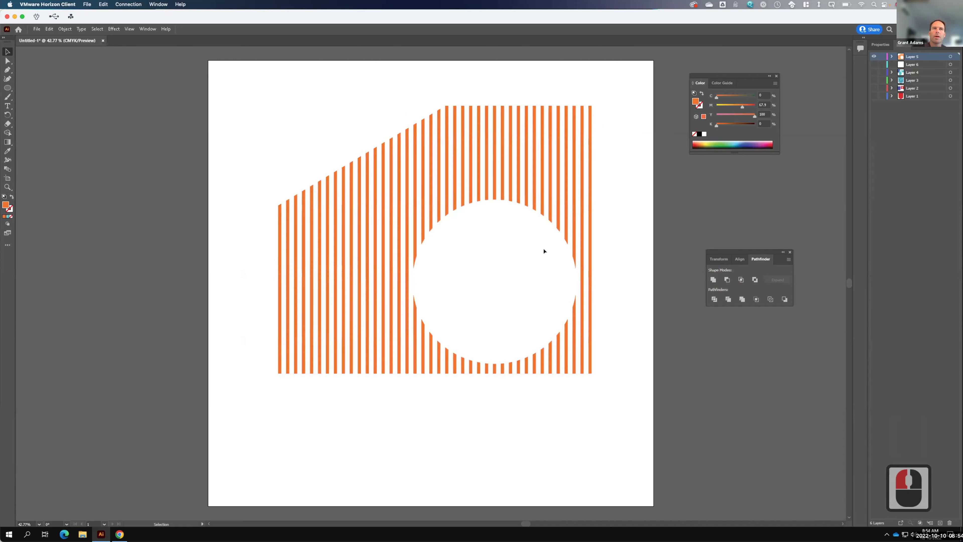
pyautogui.click(65, 29)
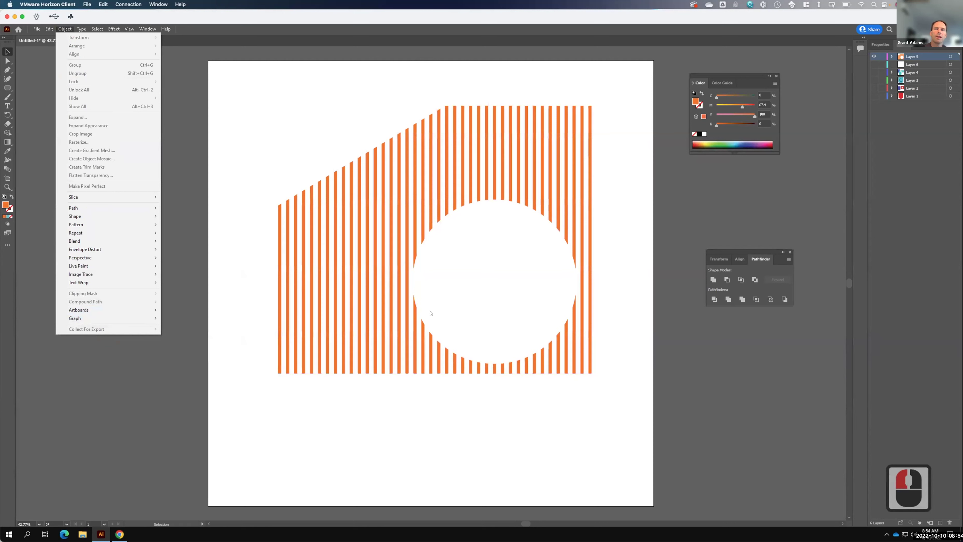
pyautogui.click(613, 205)
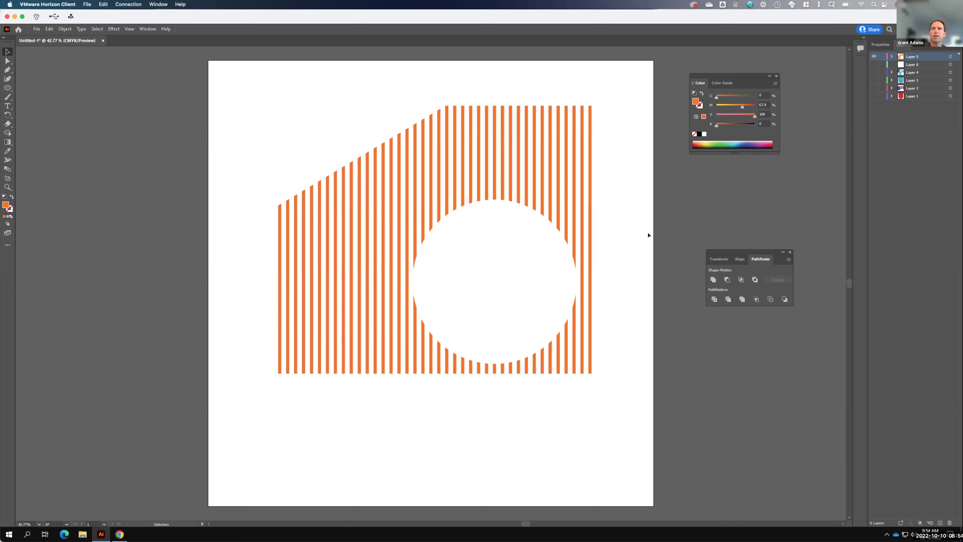
# Step: Switch to Chrome and read the Exercise 114 assignment, highlighting its optional instructions on choosing and exporting a color palette
pyautogui.press('F15')
pyautogui.click(120, 534)
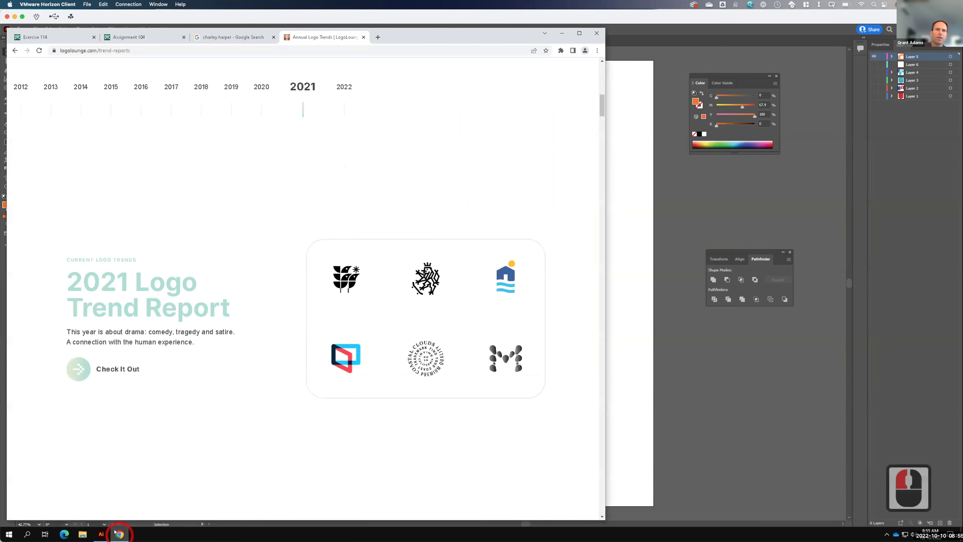
pyautogui.click(74, 37)
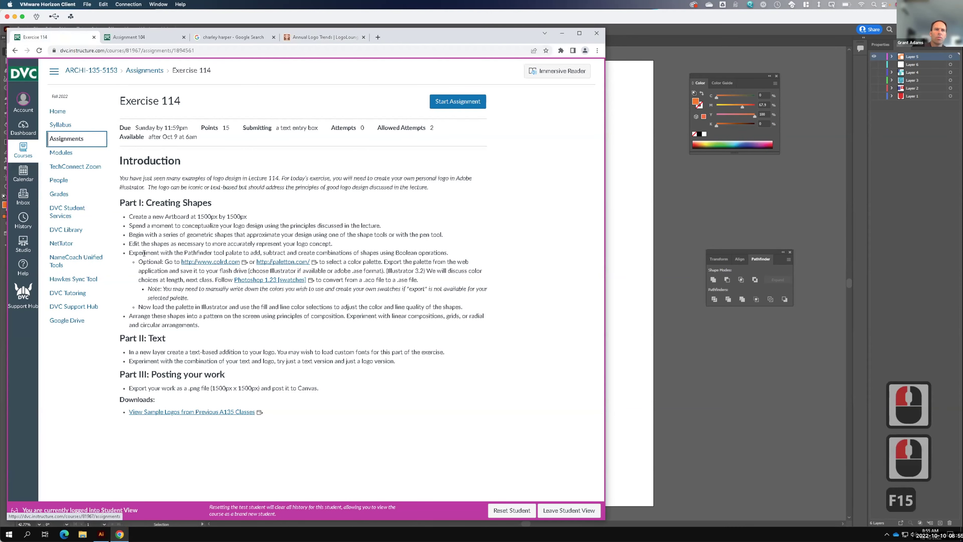
pyautogui.moveTo(132, 259); pyautogui.dragTo(322, 293)
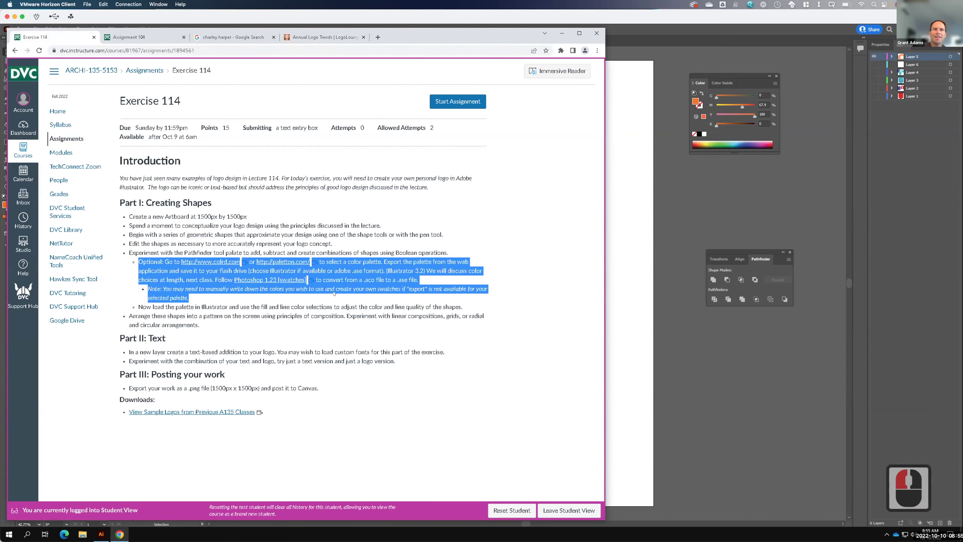